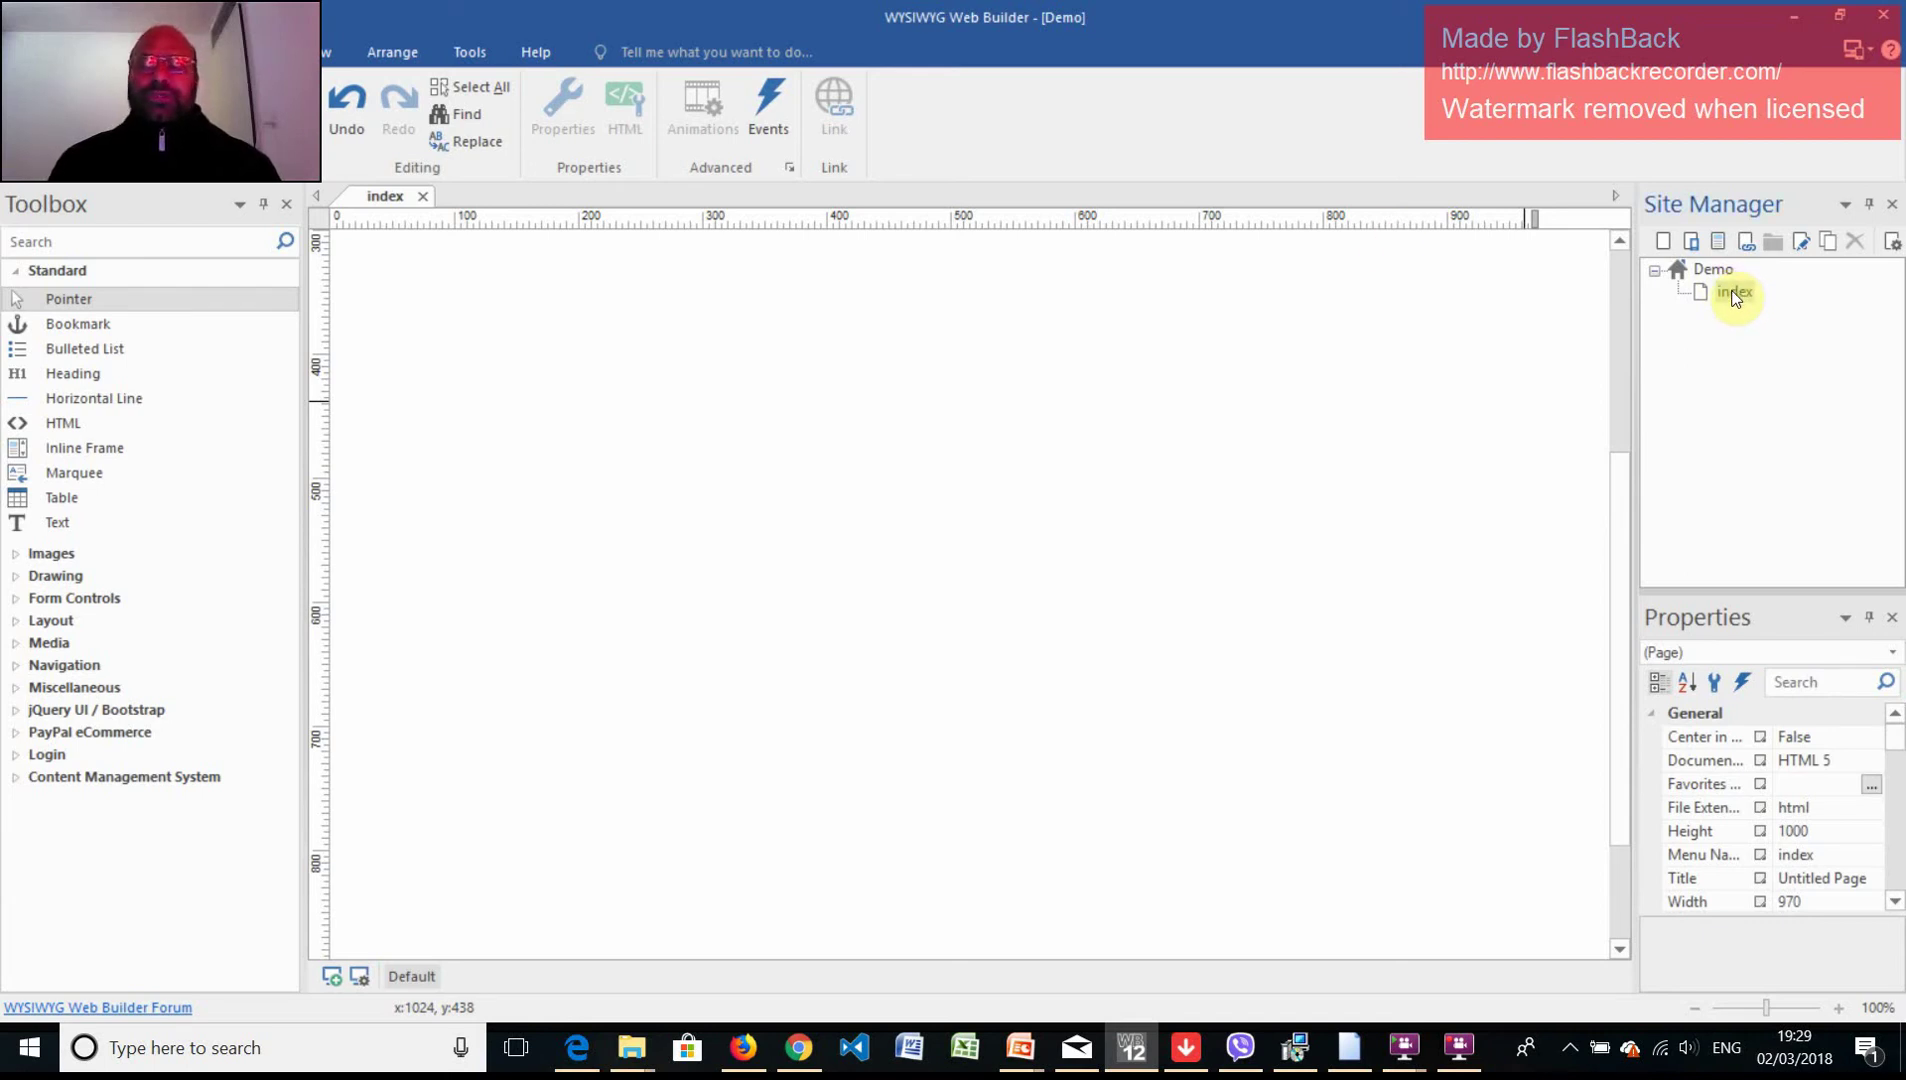
right_click(1736, 296)
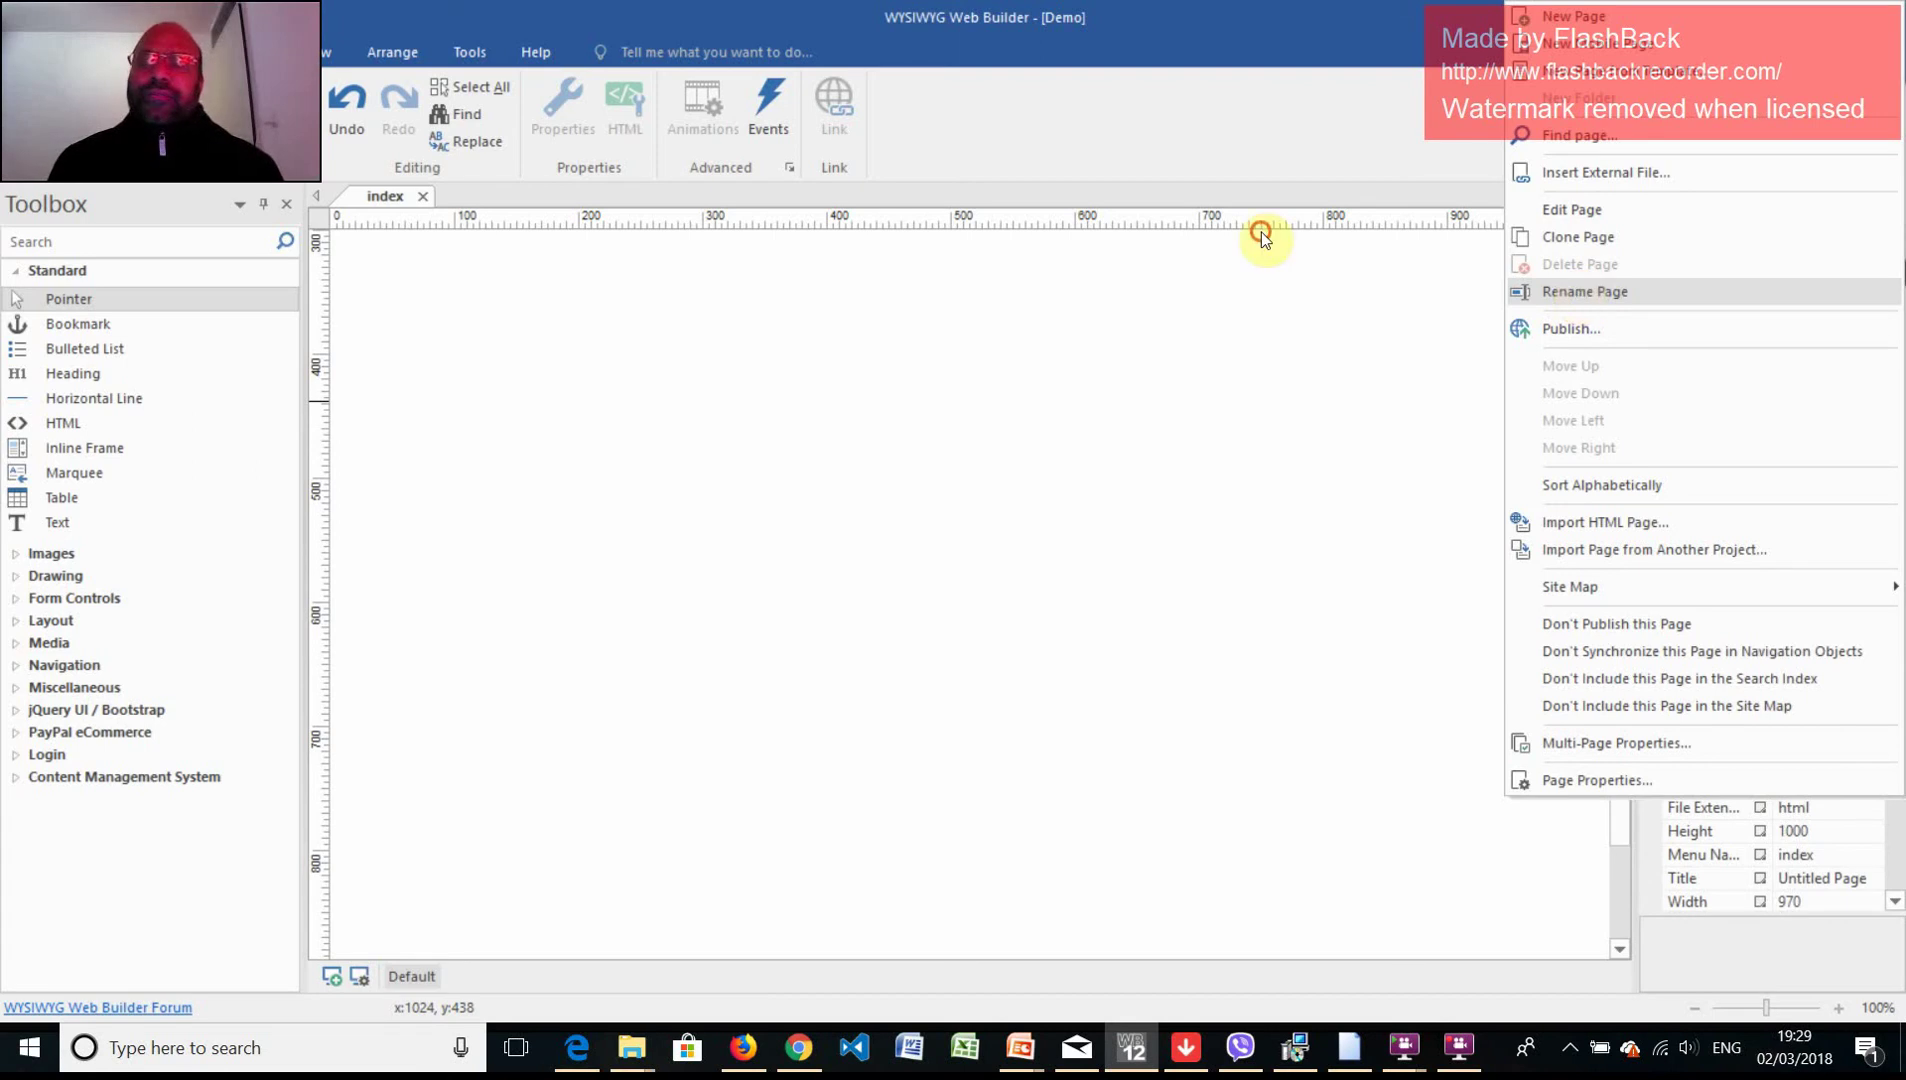
click(1580, 292)
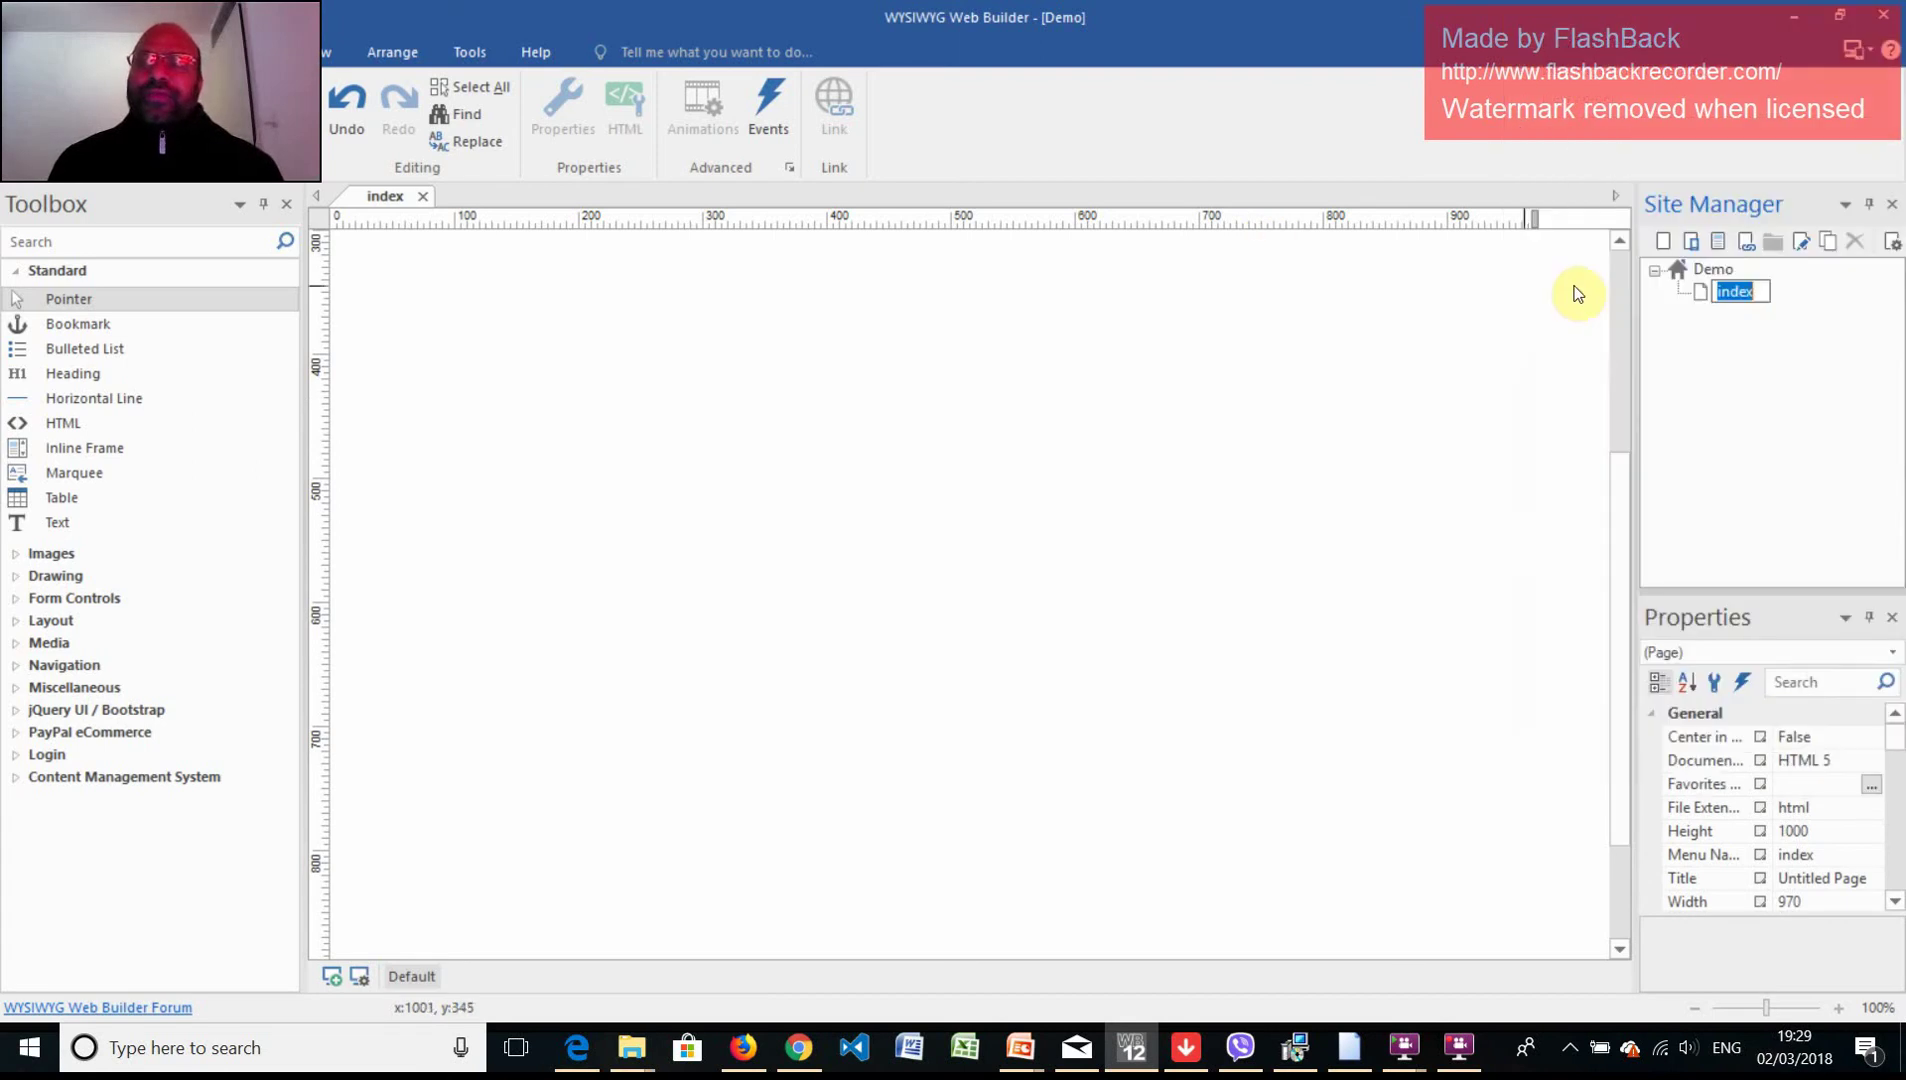
click(1788, 398)
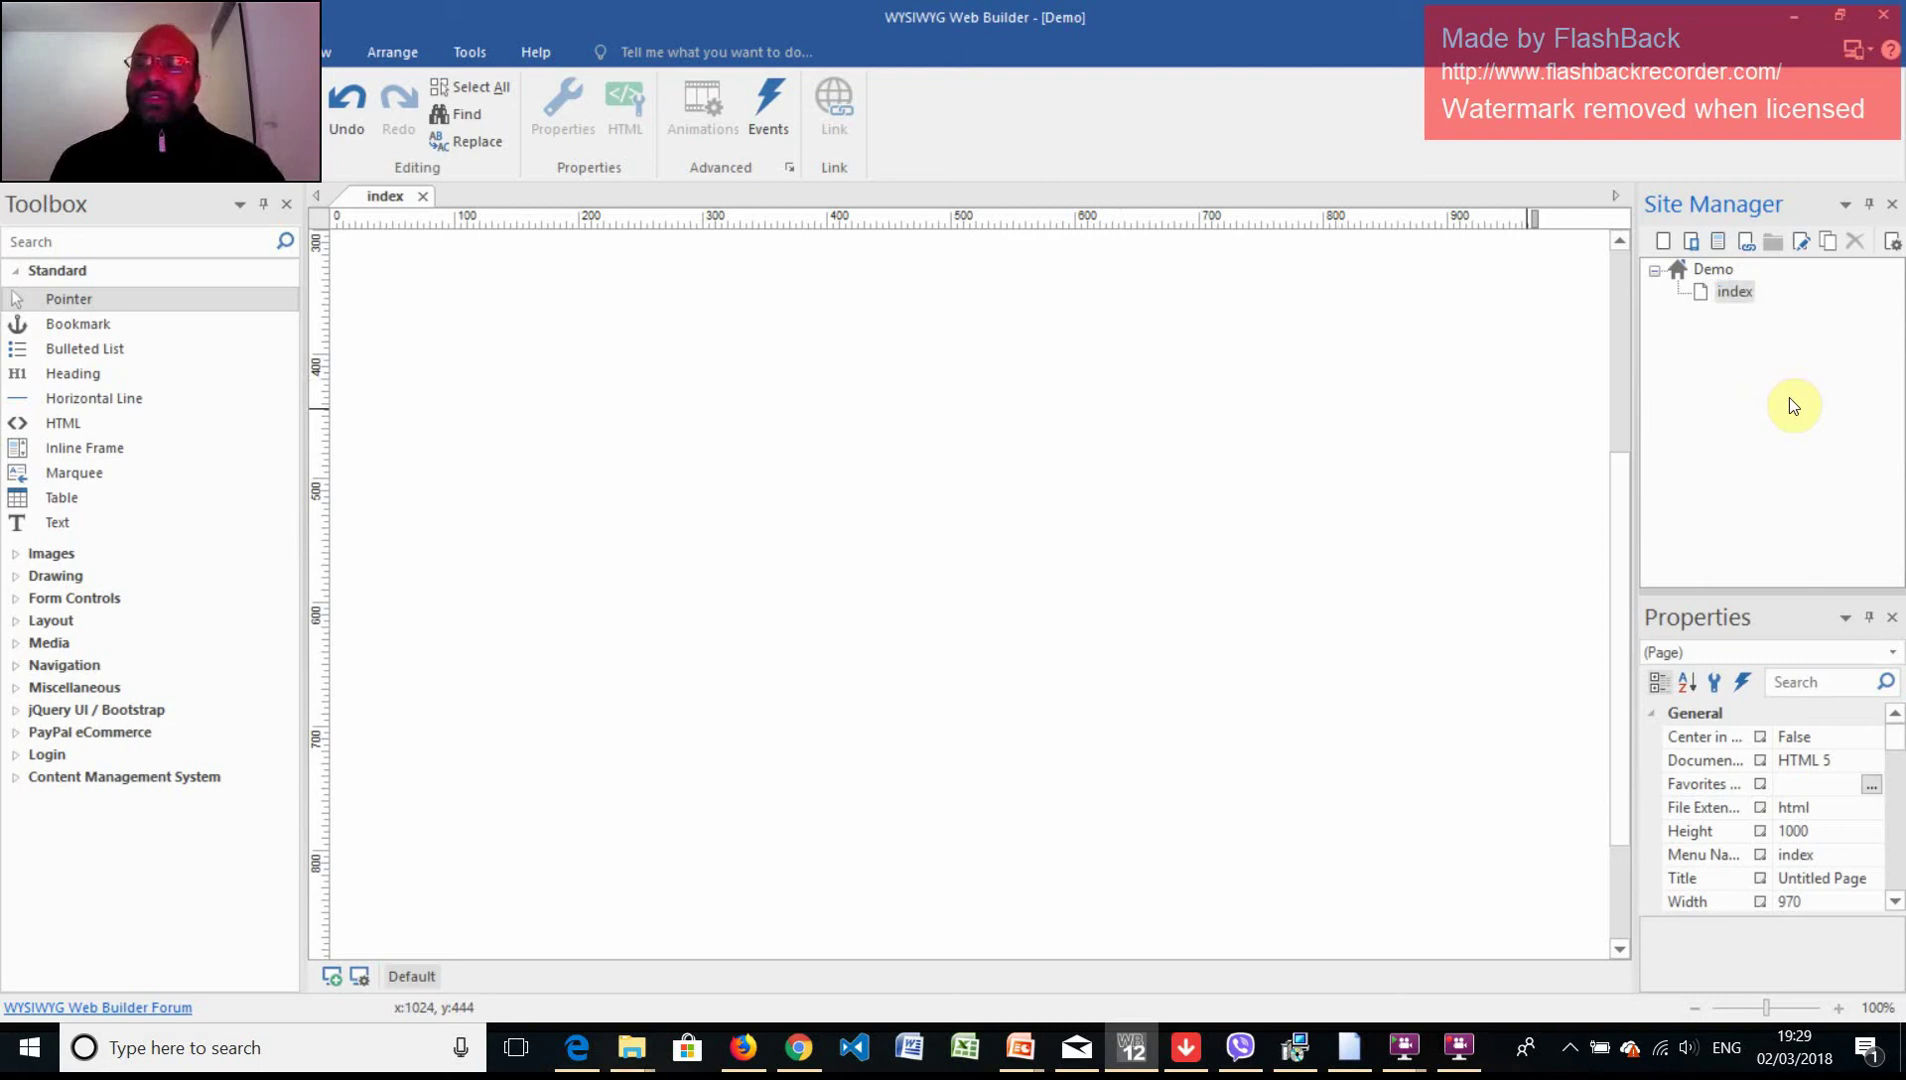
Rename the index page of the Demo site to demo1.
right_click(1730, 292)
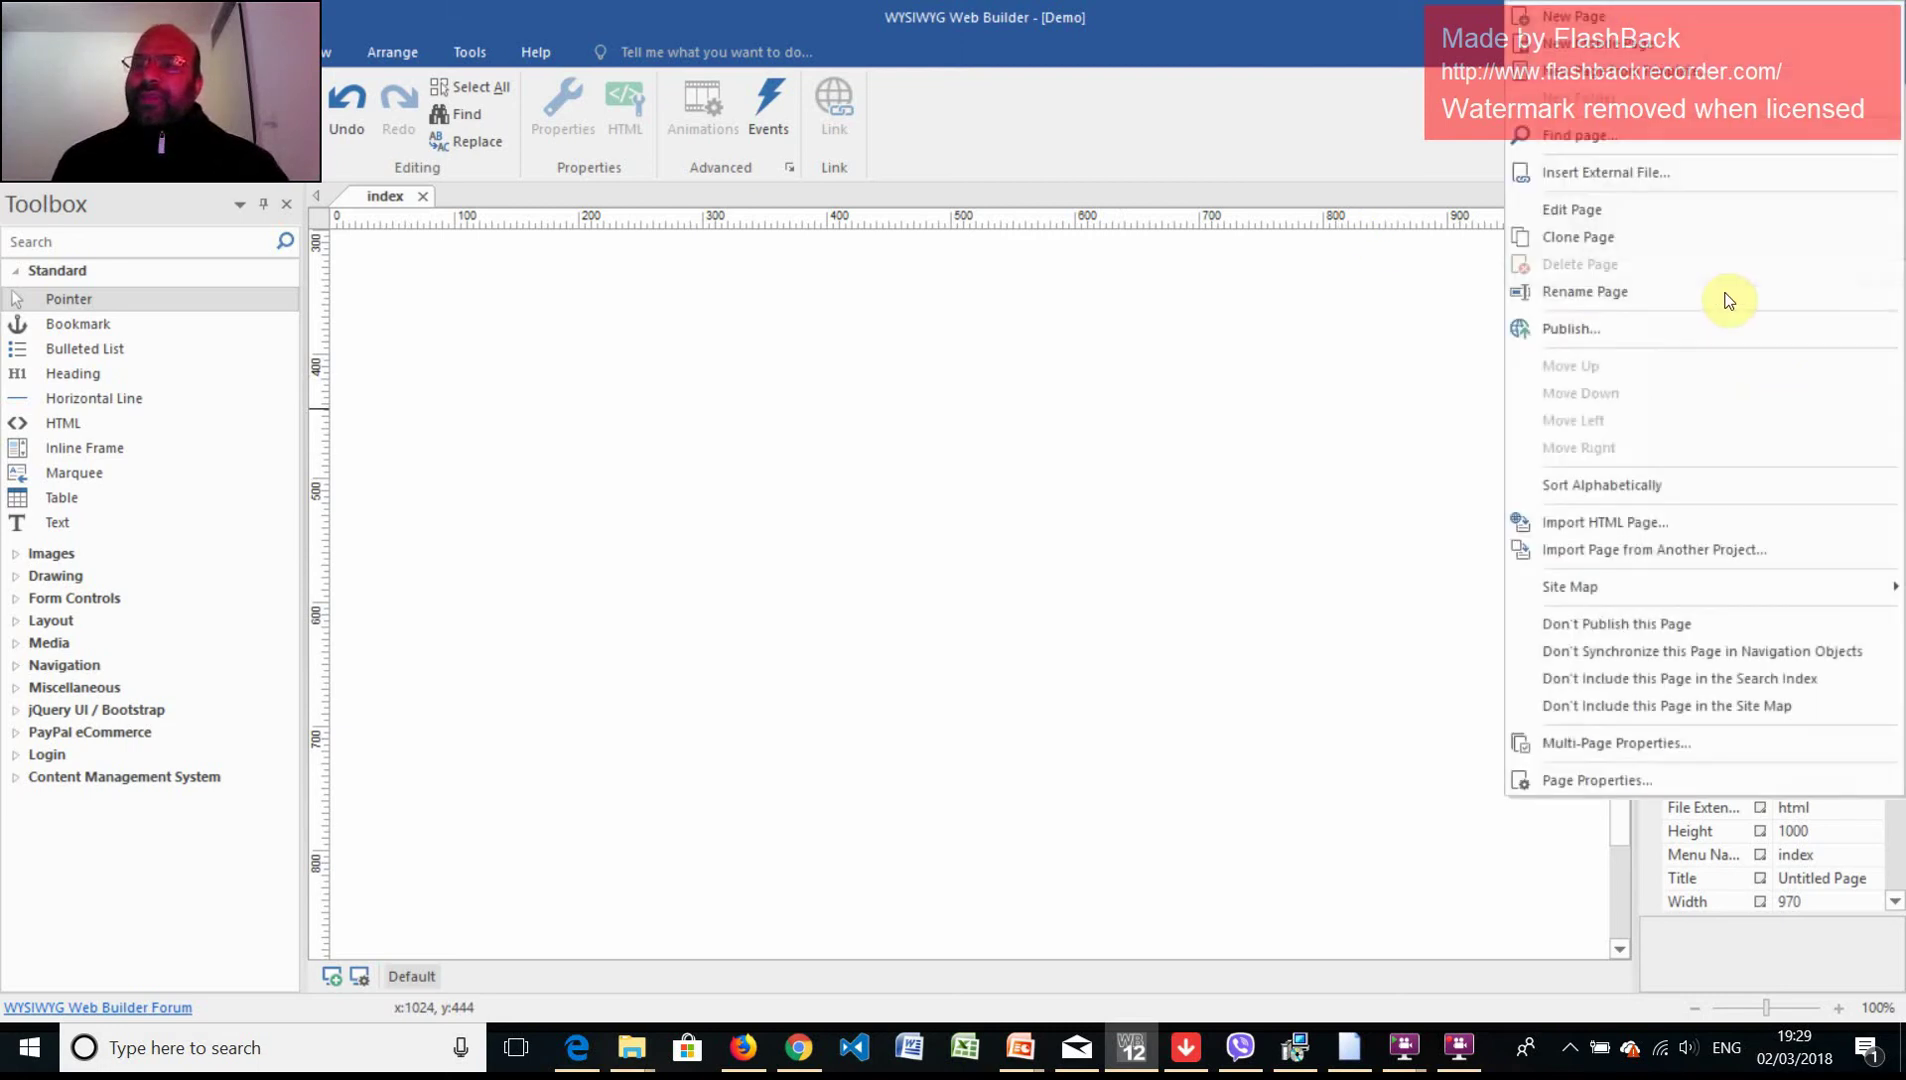
click(1577, 291)
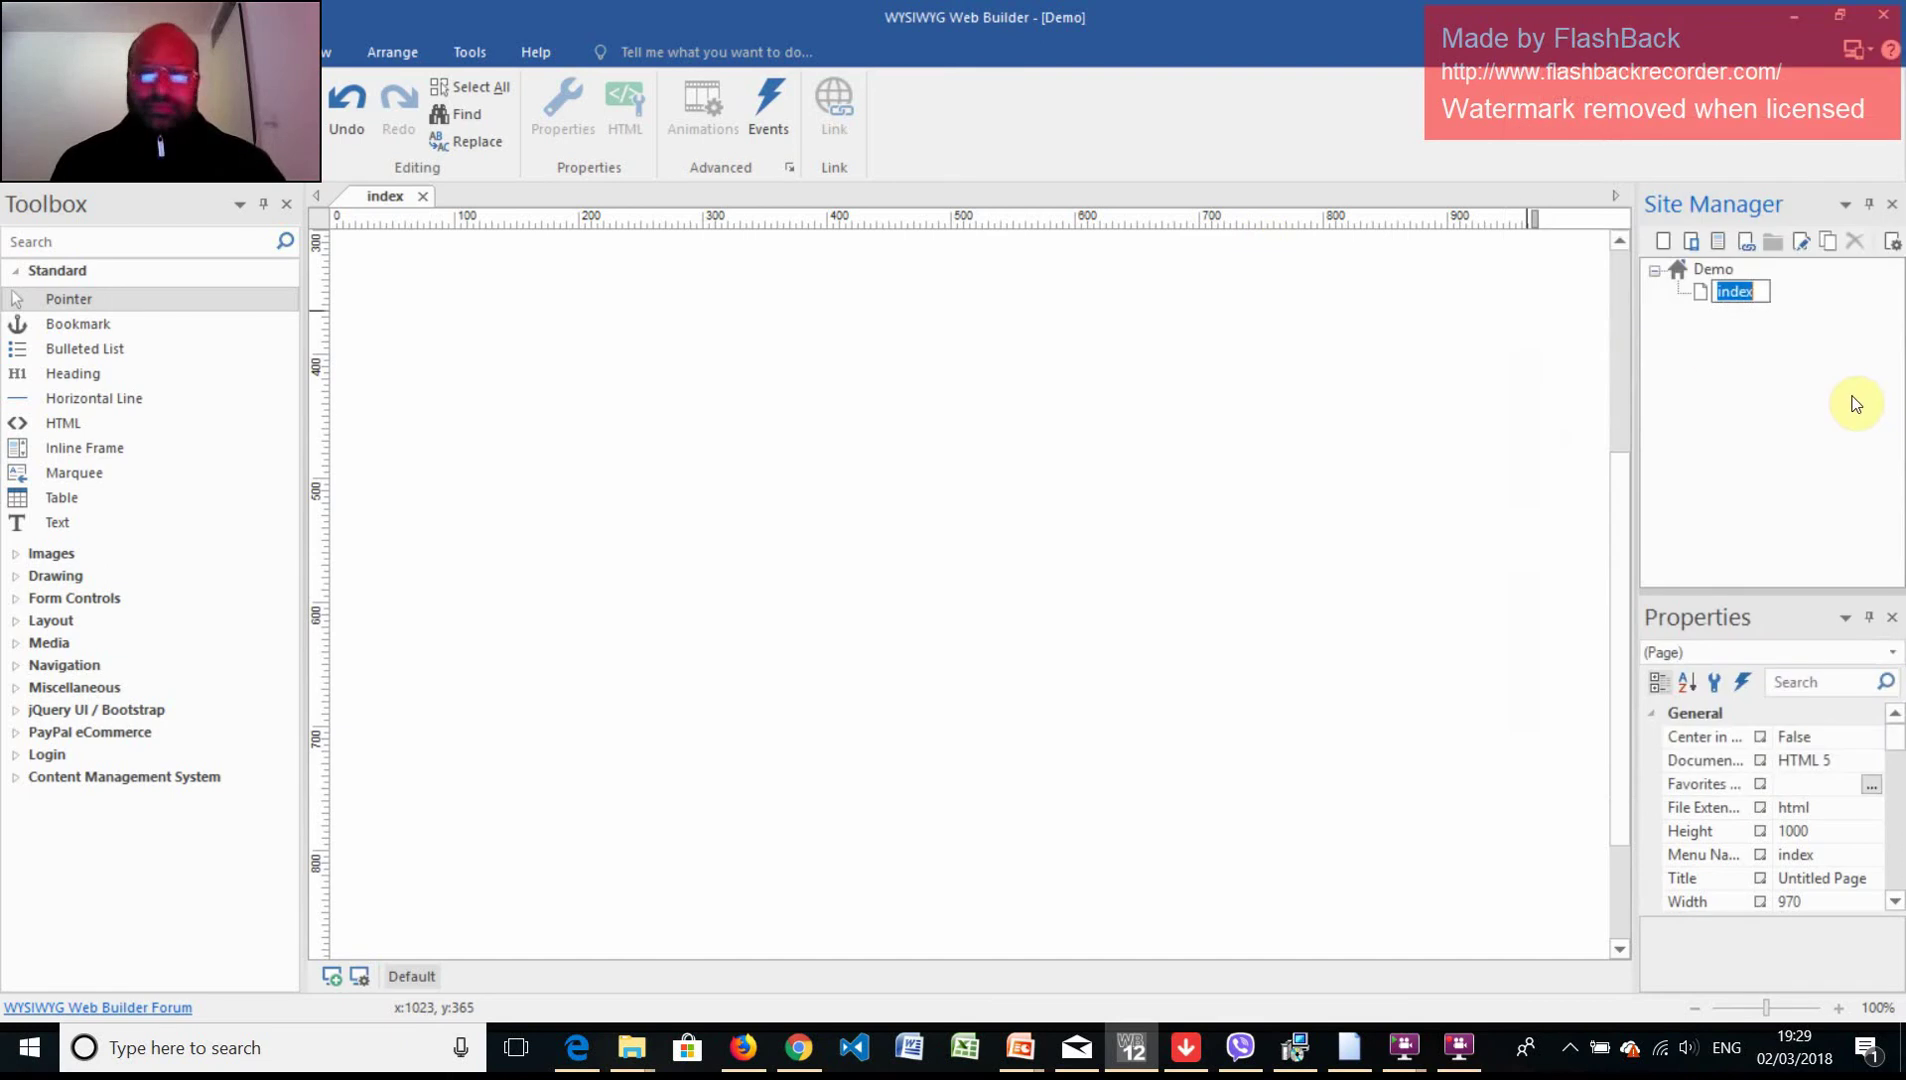
text(dem)
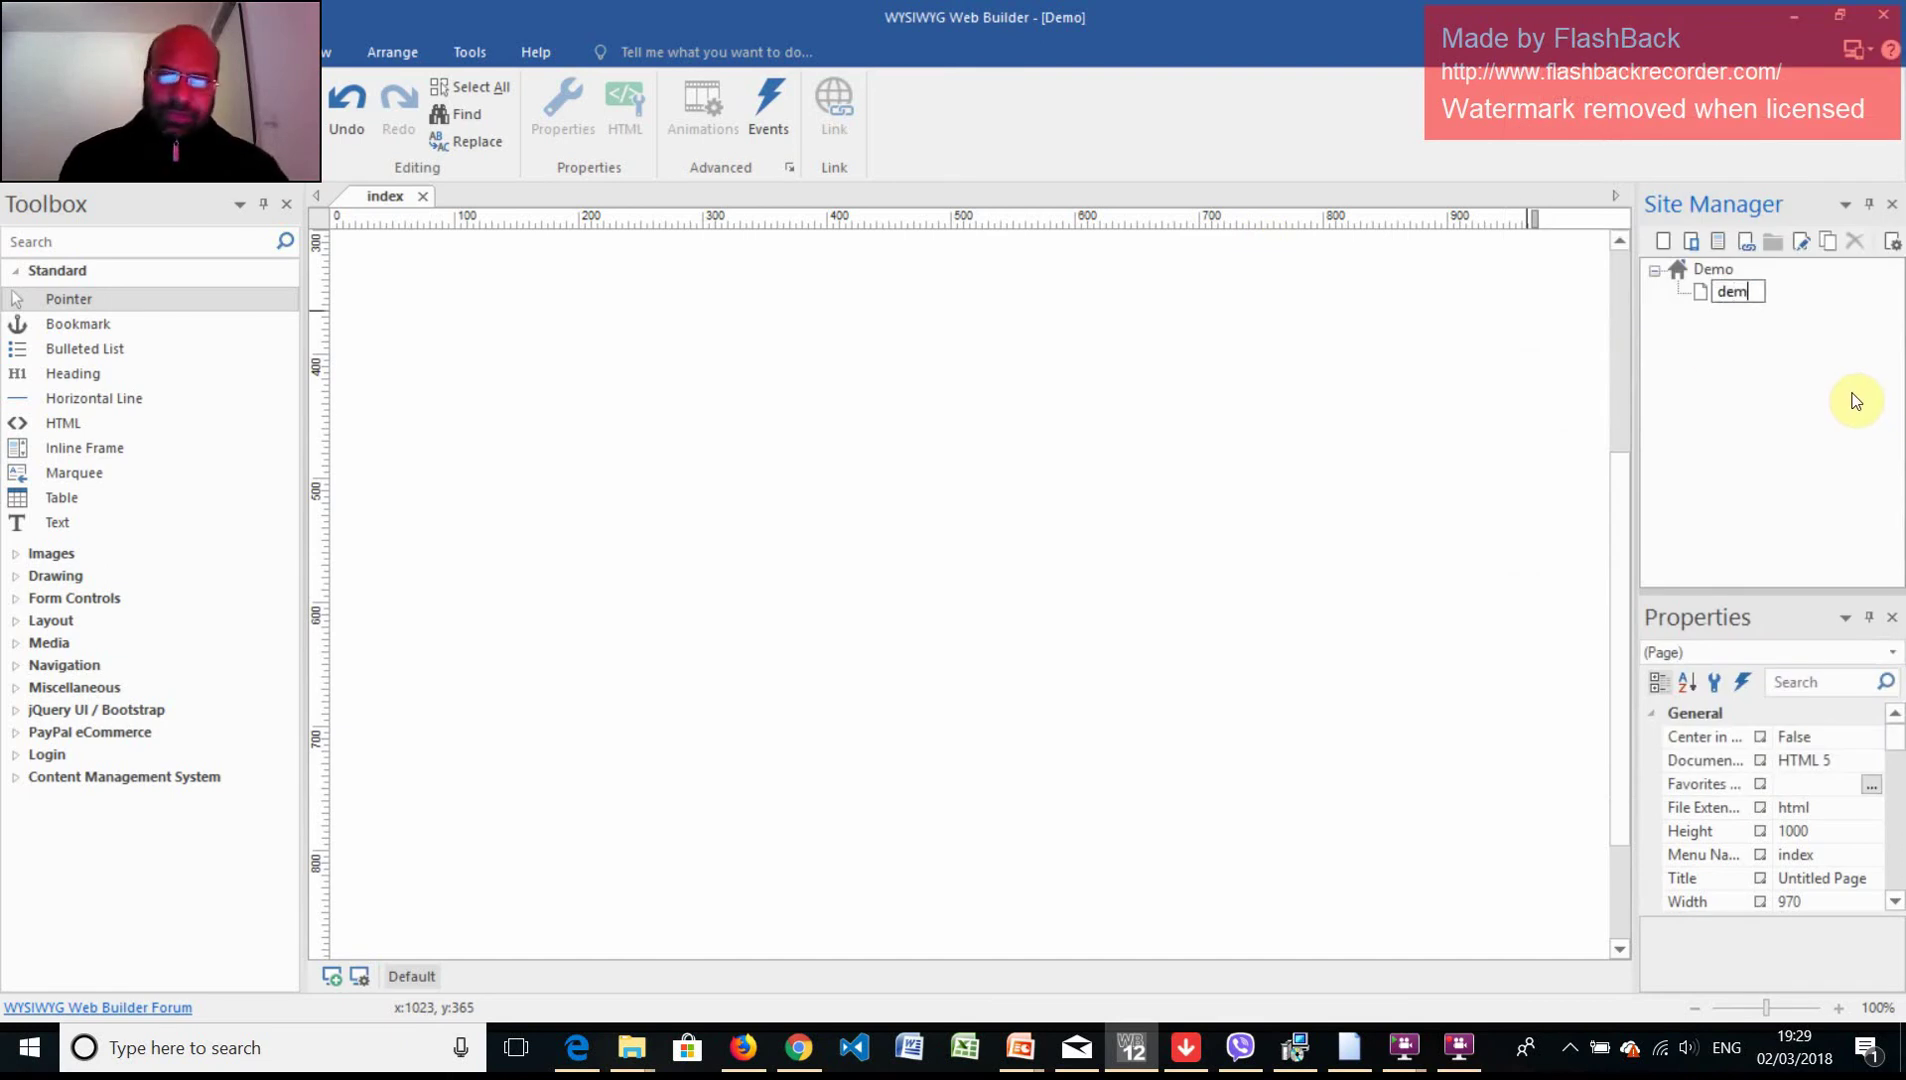
text(o1)
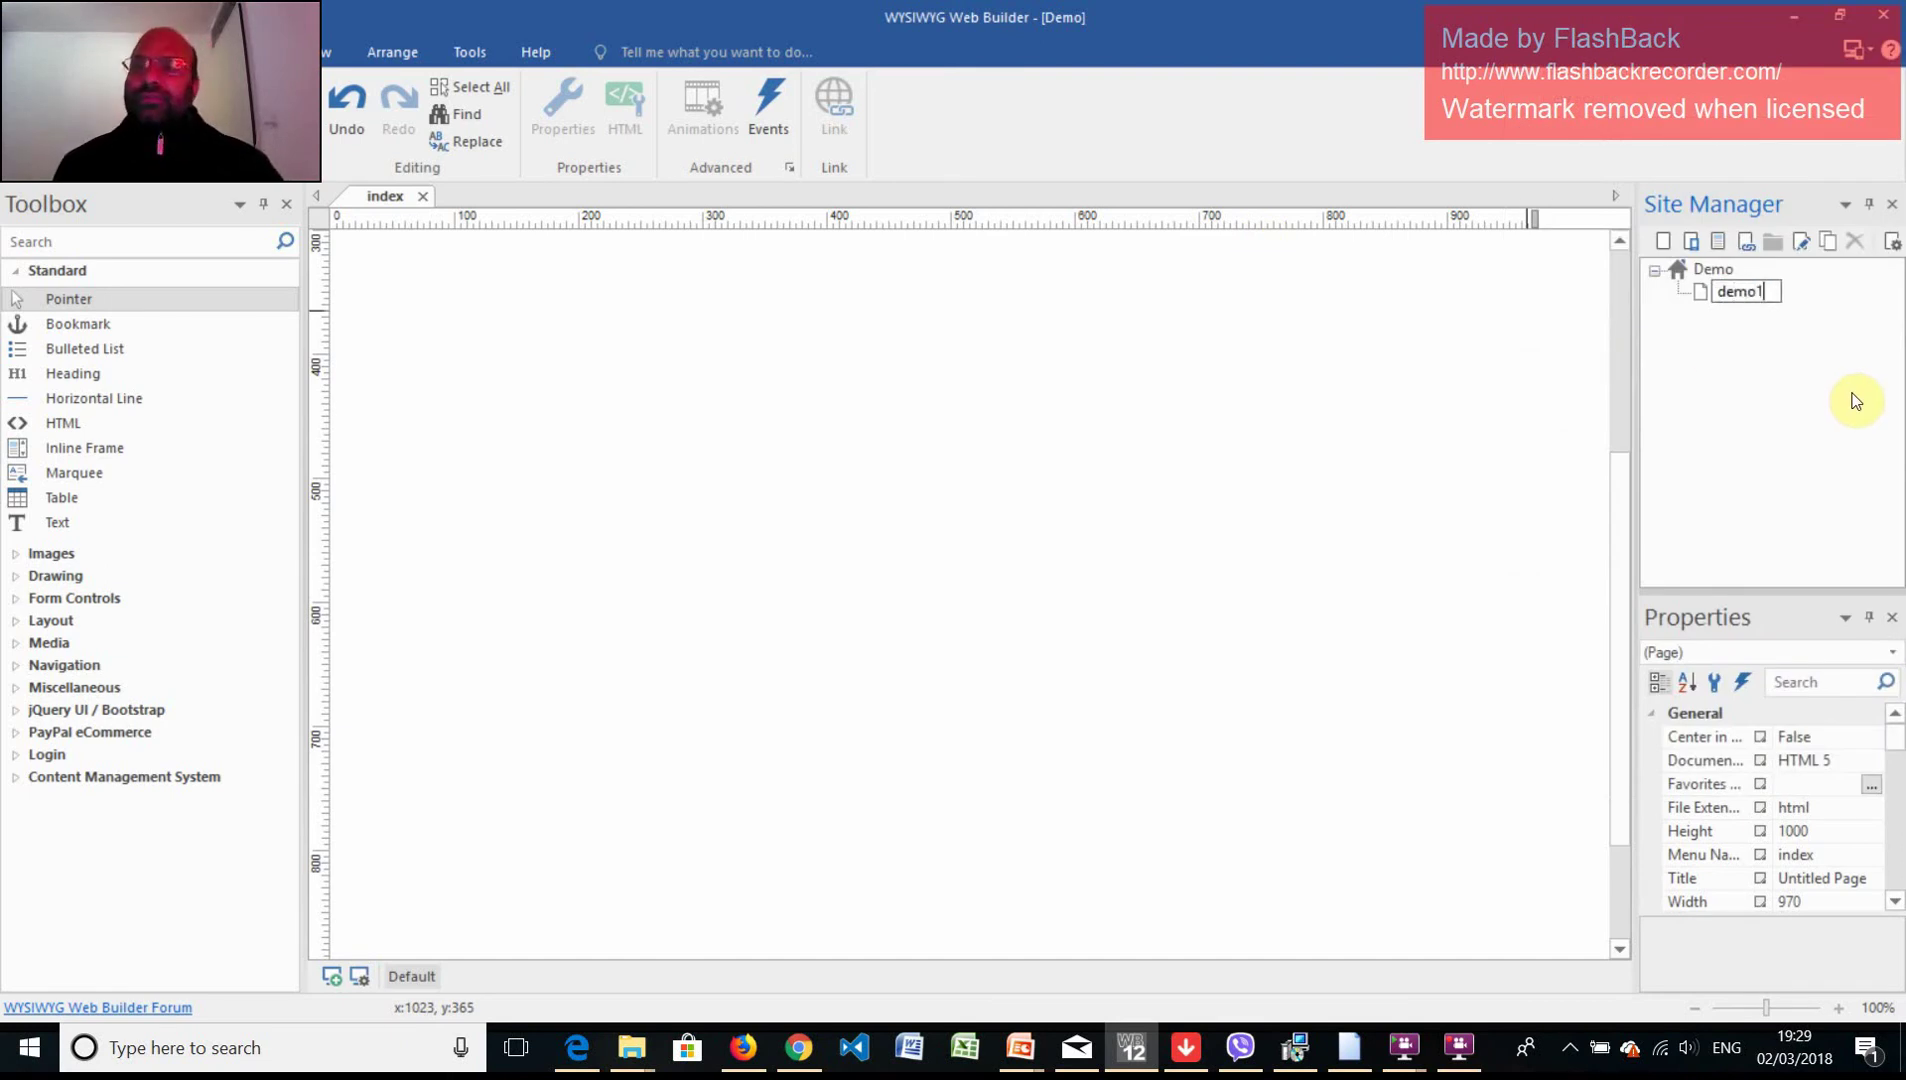
key(Return)
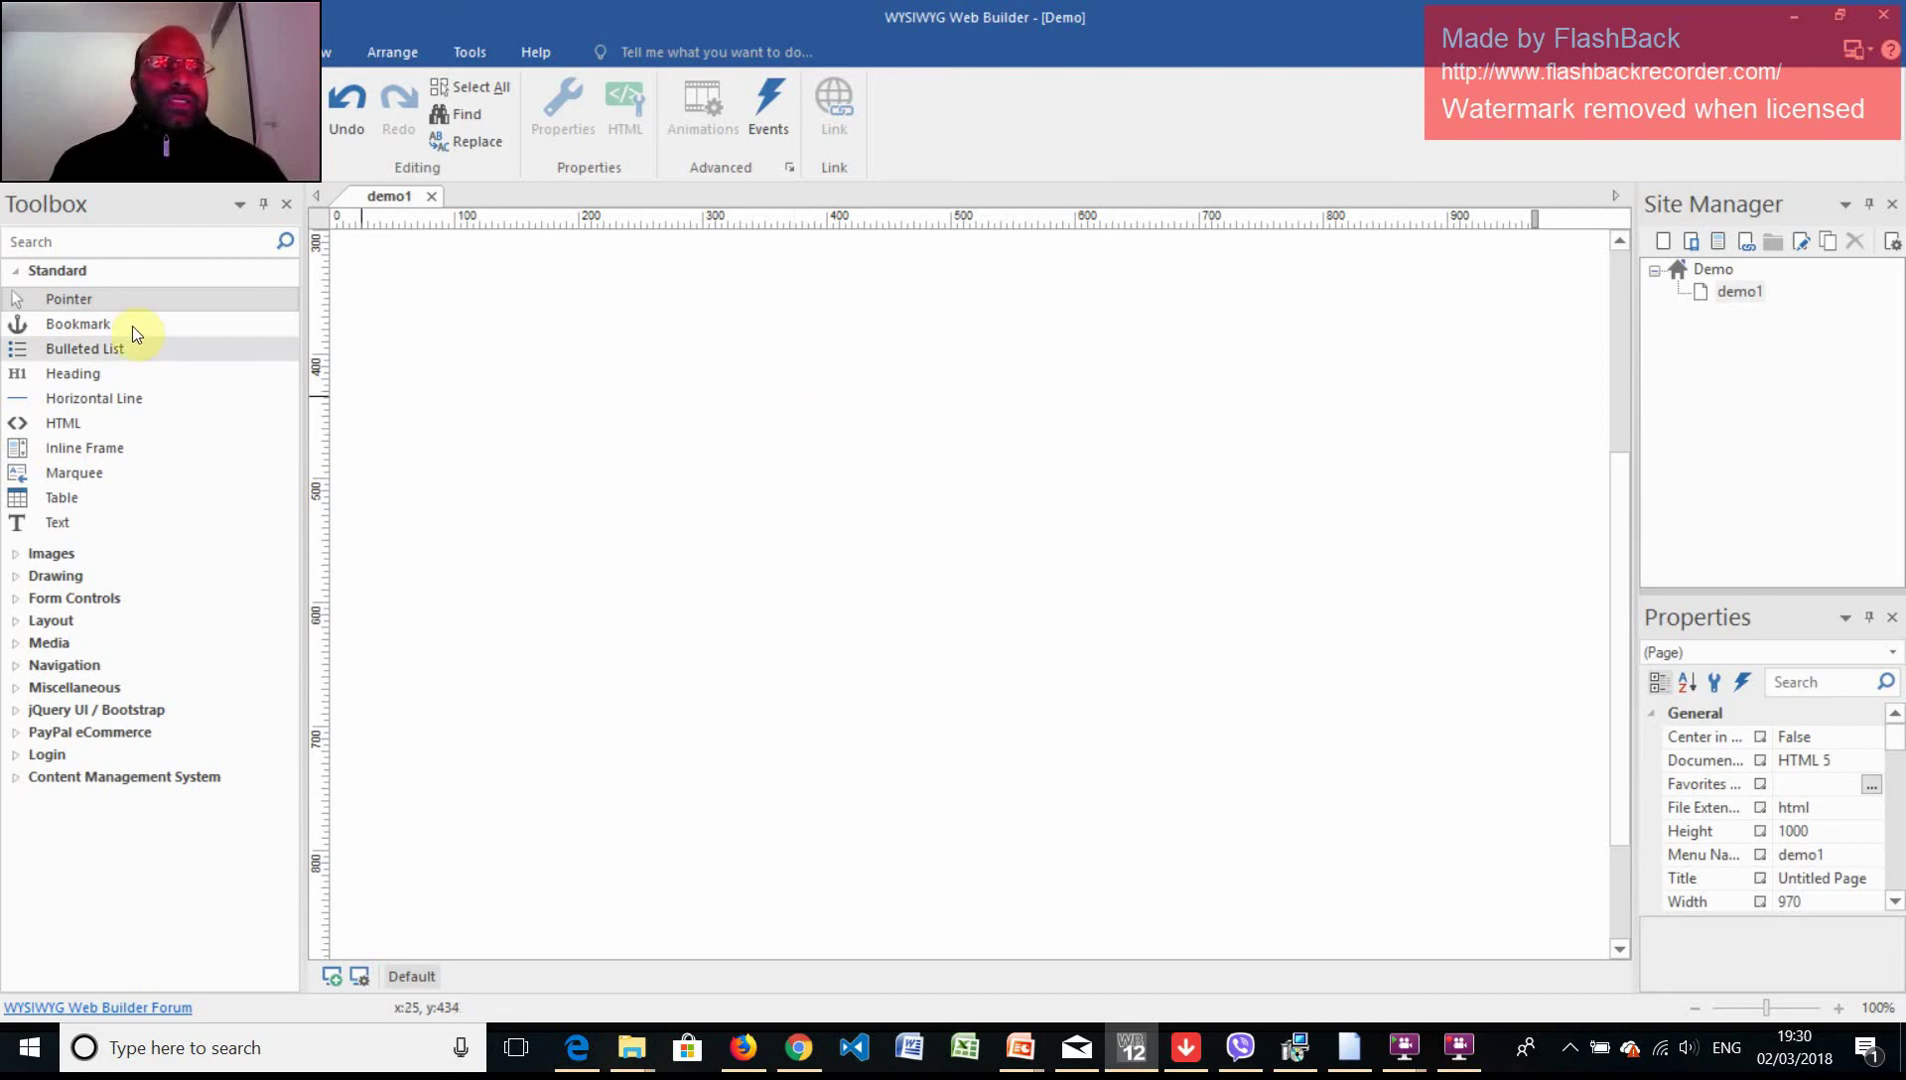
right_click(1715, 275)
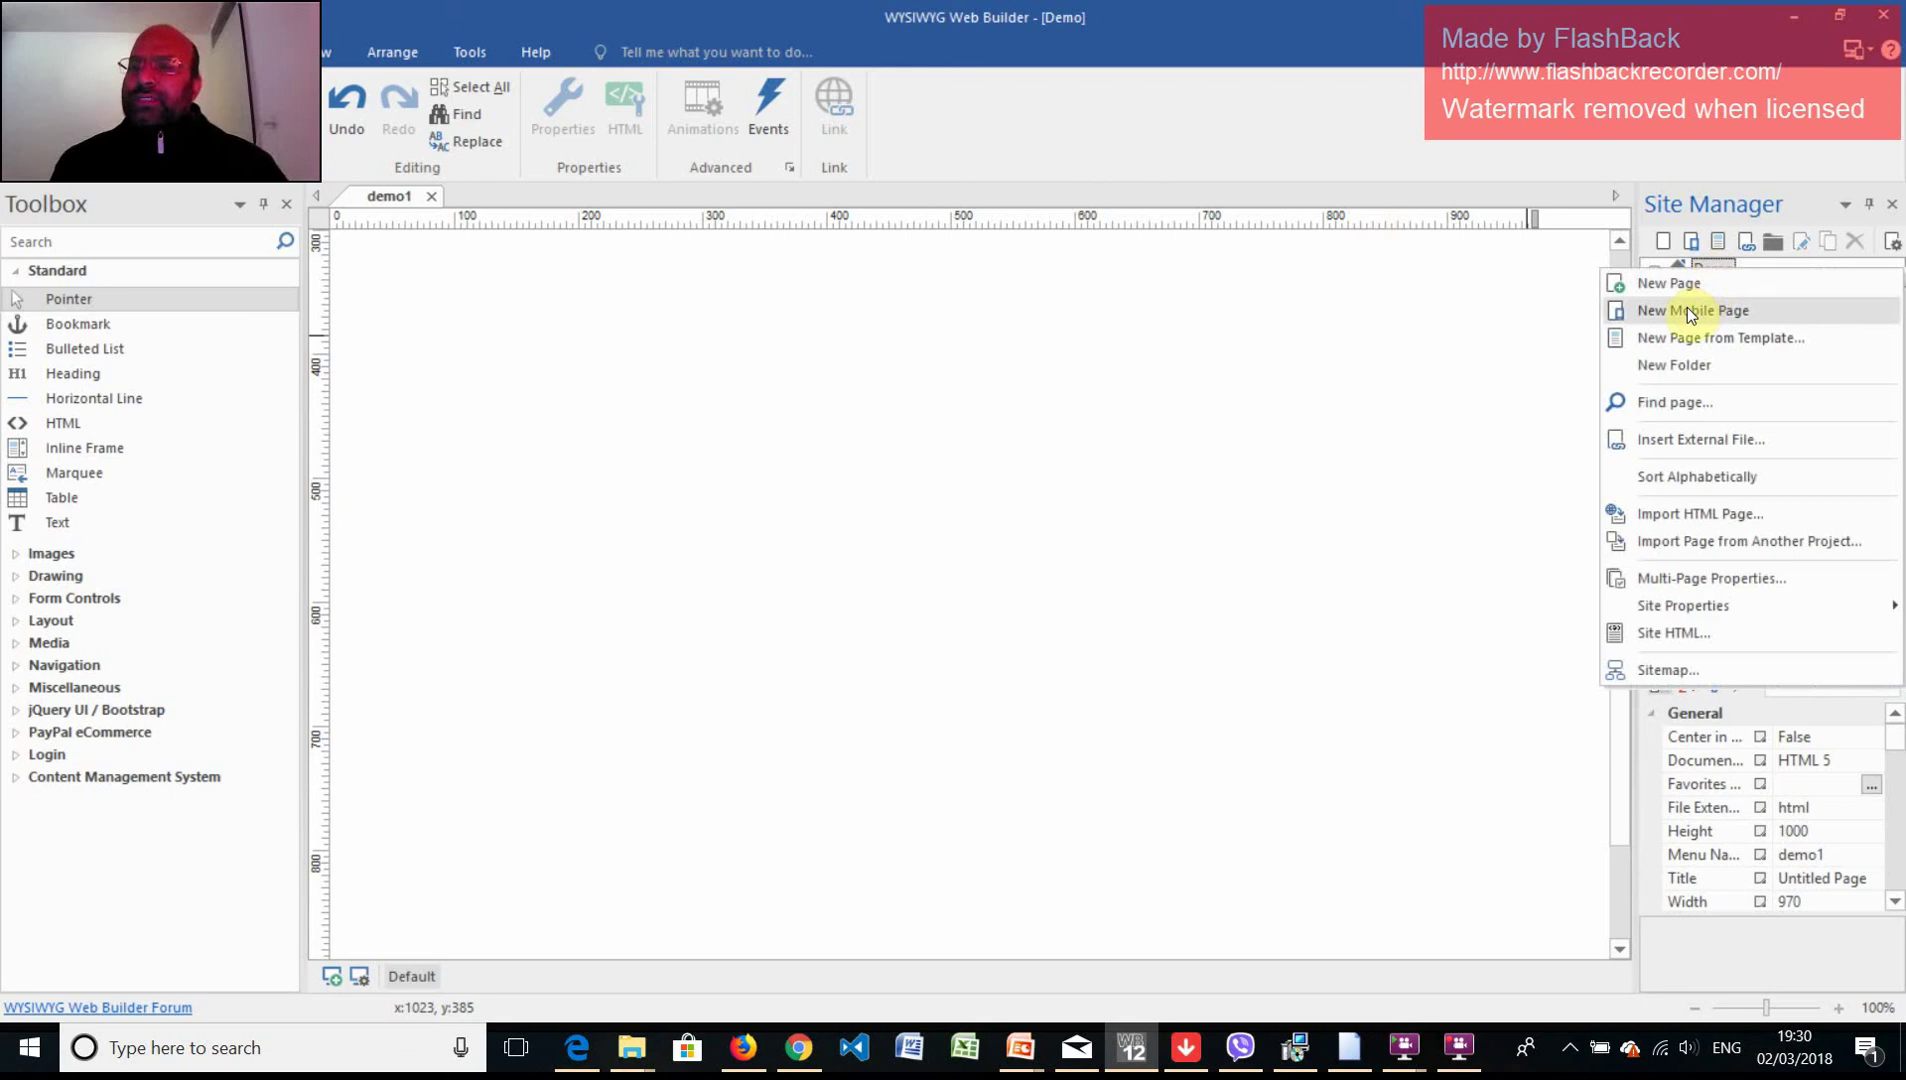
click(1194, 393)
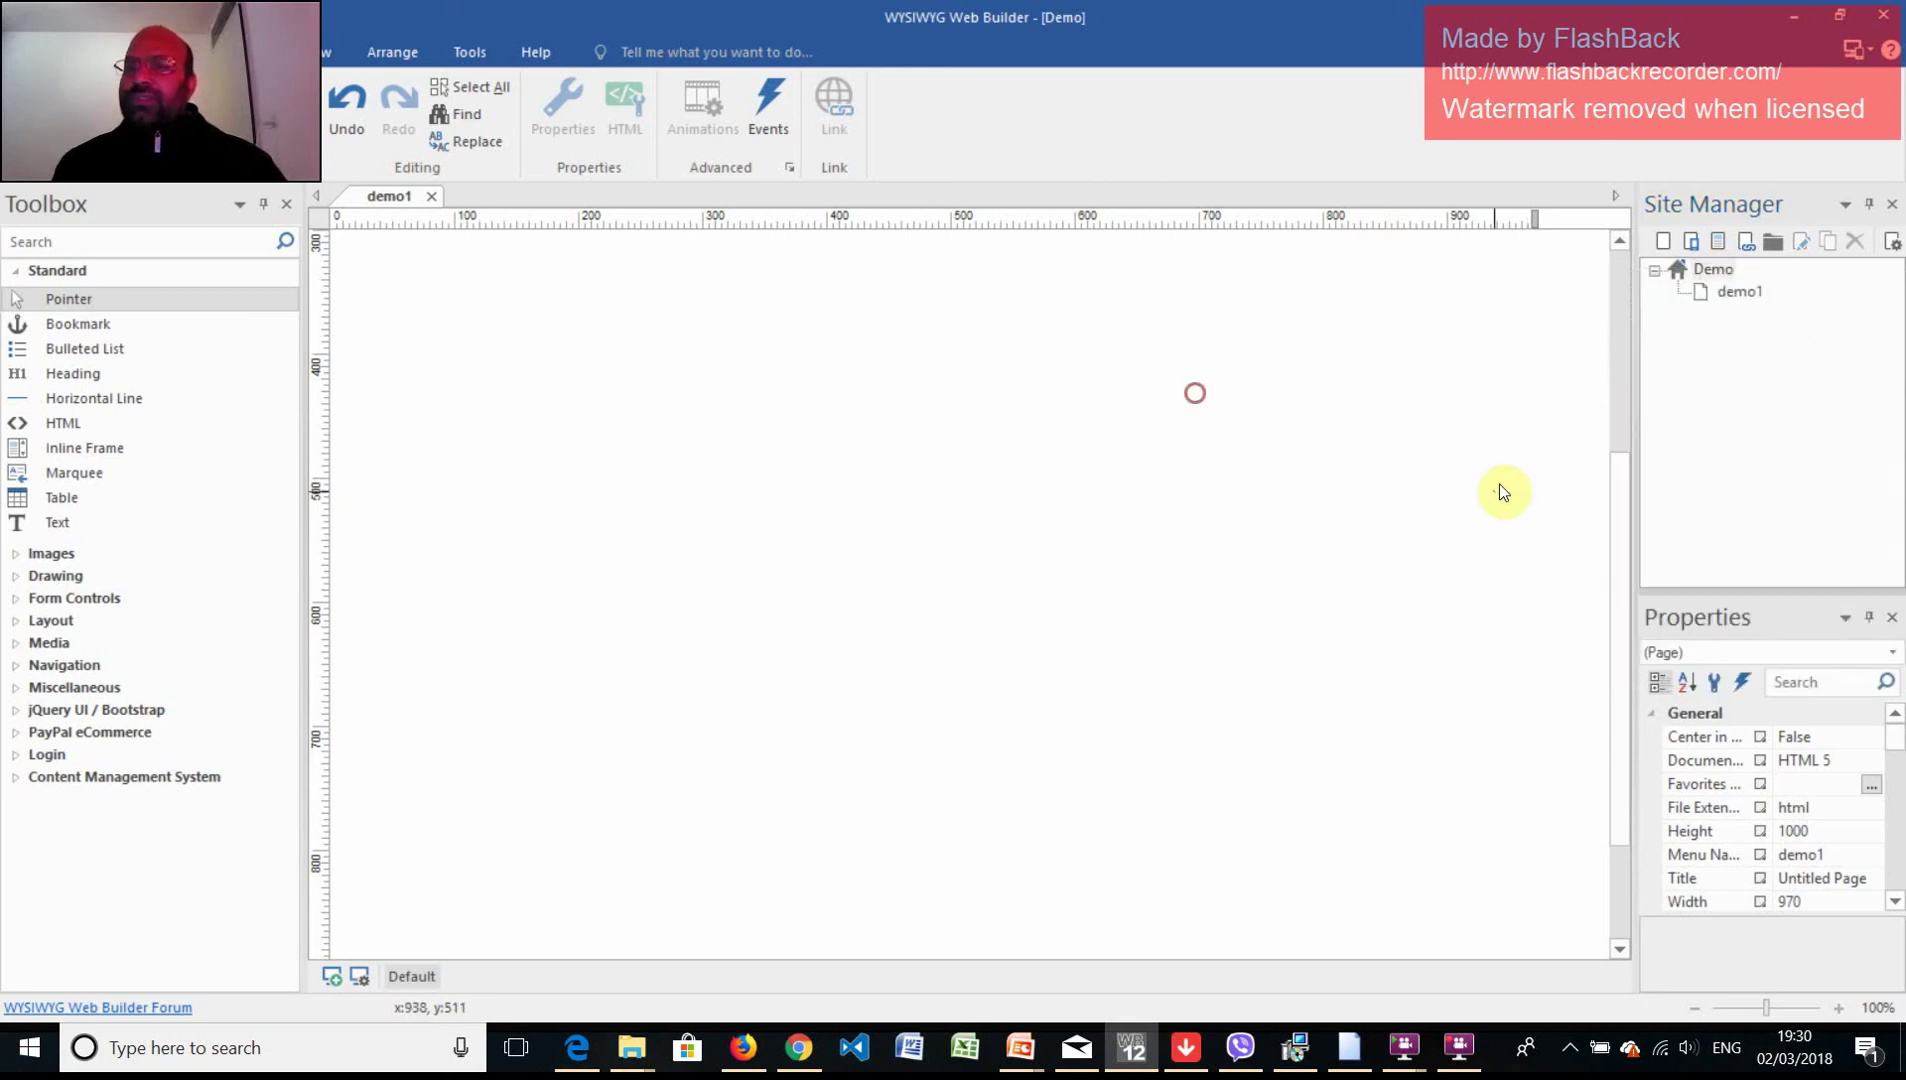
right_click(1720, 293)
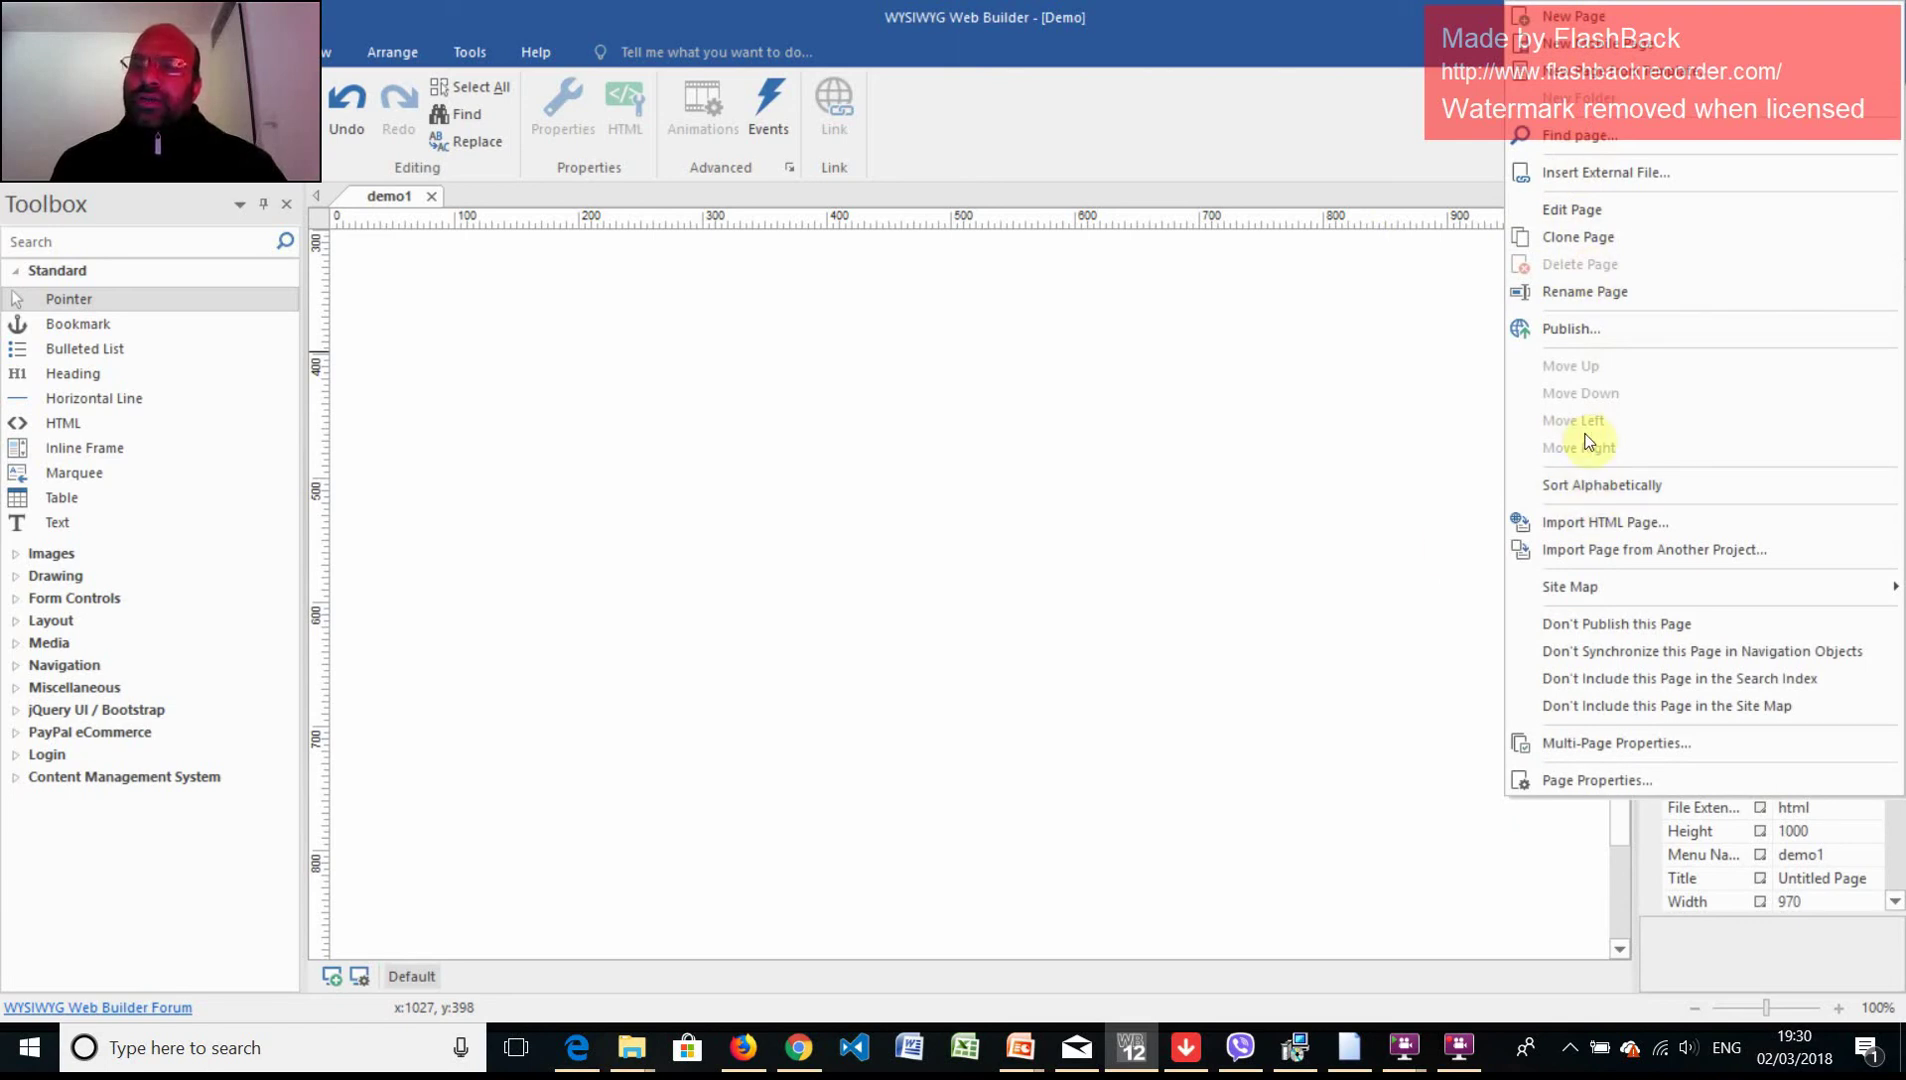
click(1343, 471)
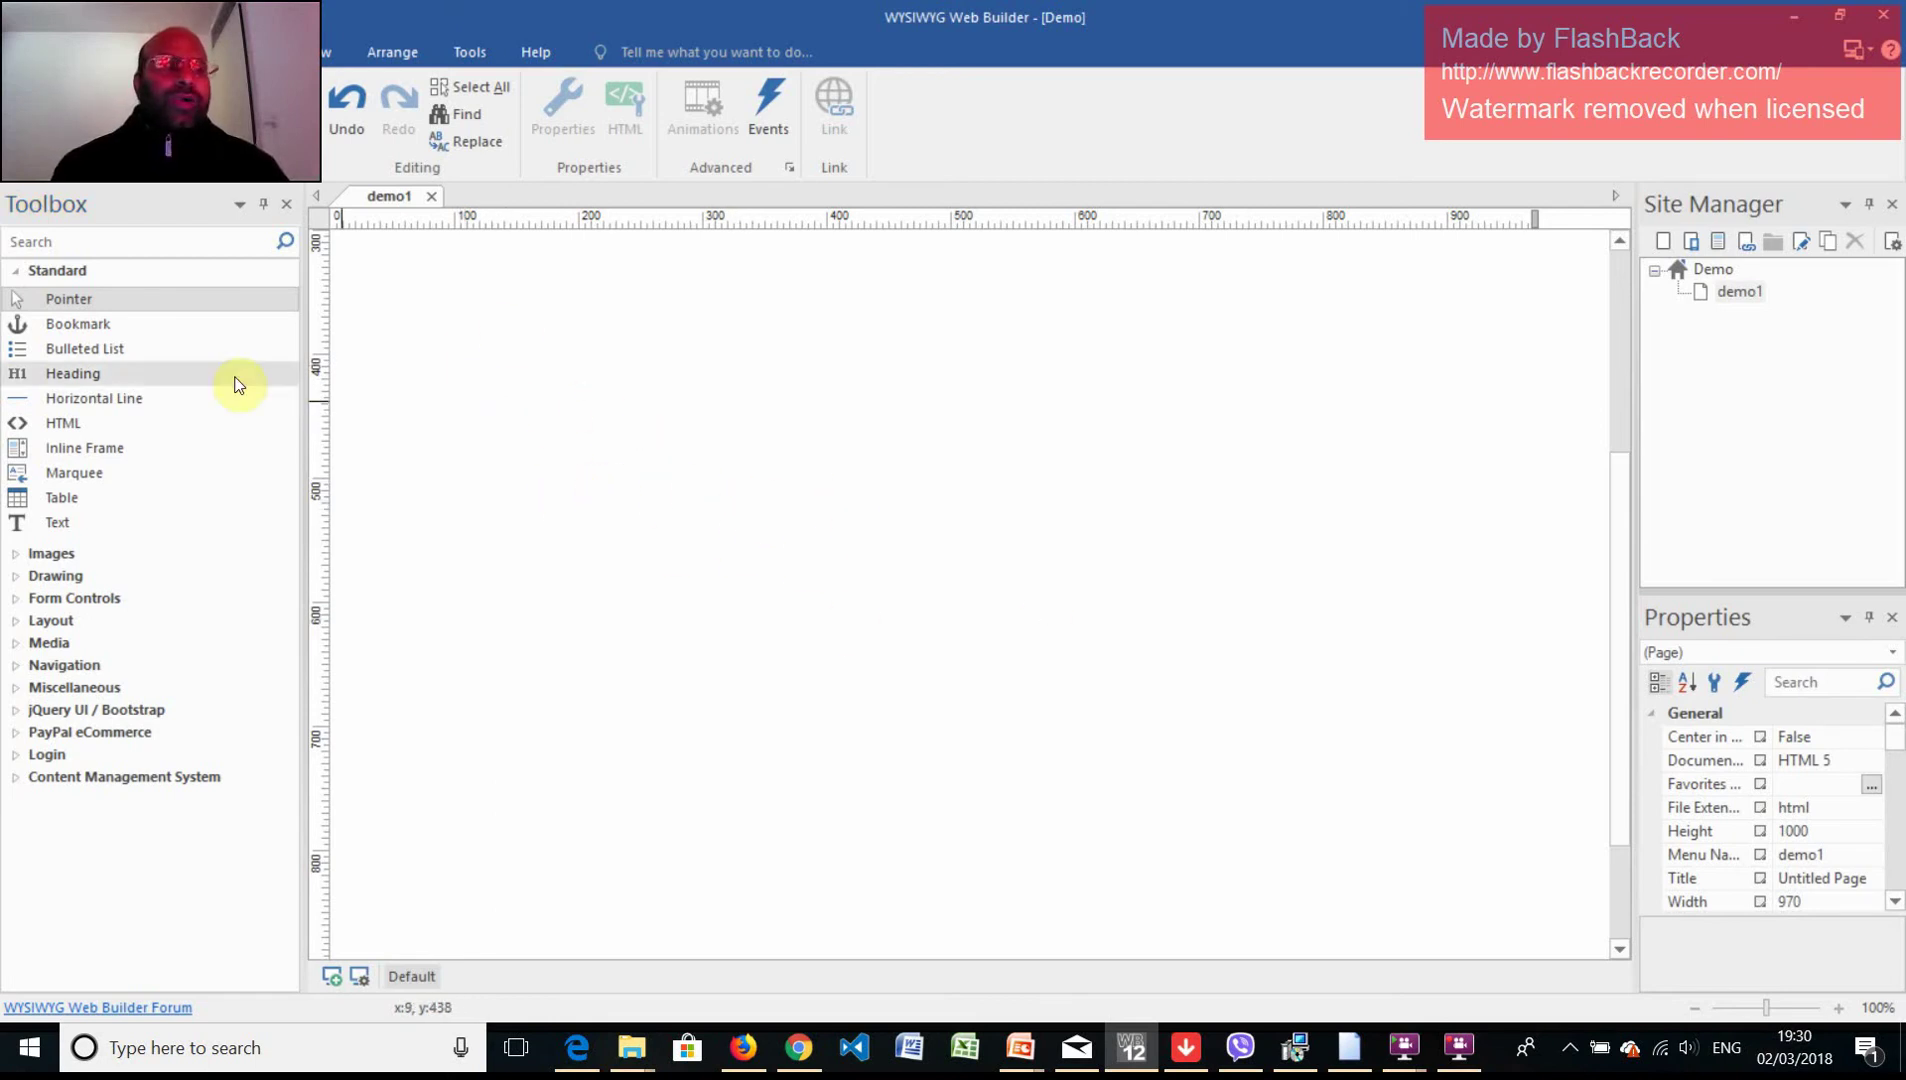
Place a bookmark on the page at about 192, 387 and set its animation duration to 1000 and offset to 25.
drag(71, 322, 578, 352)
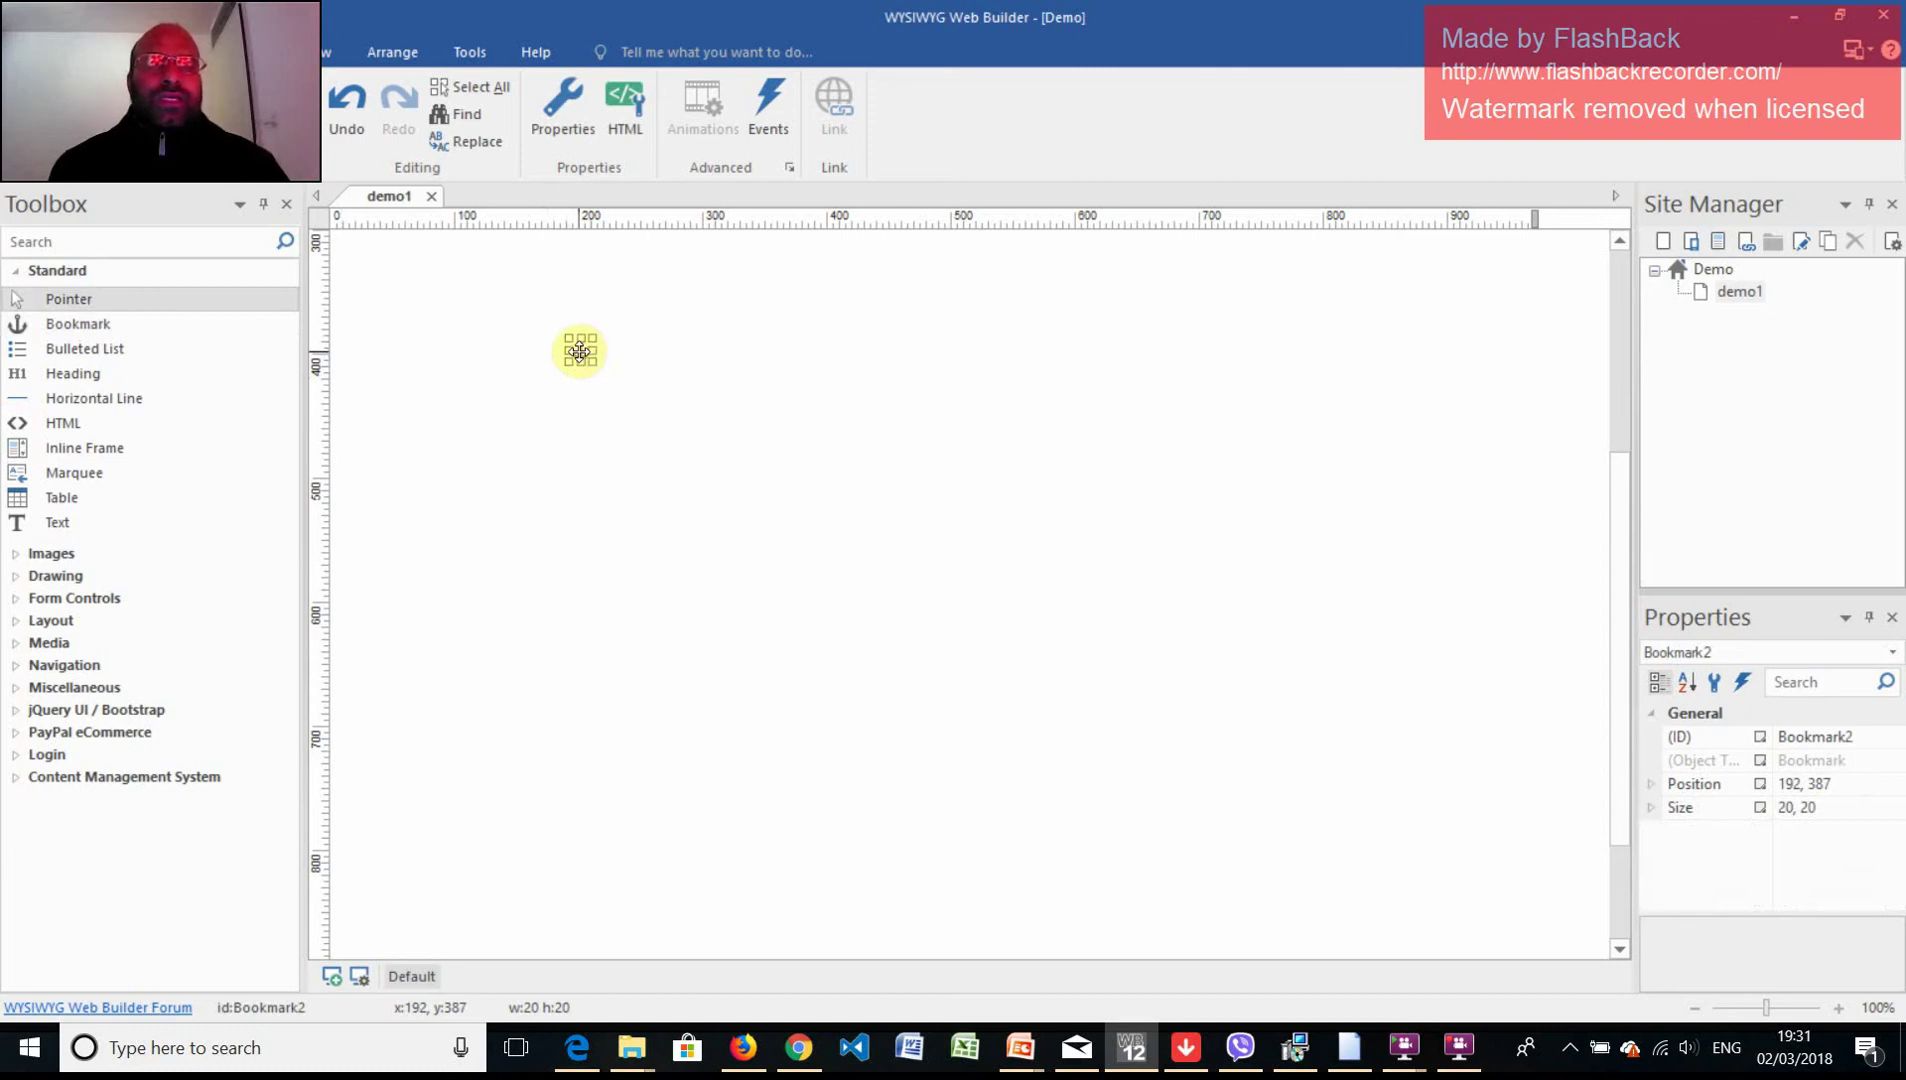
double_click(580, 350)
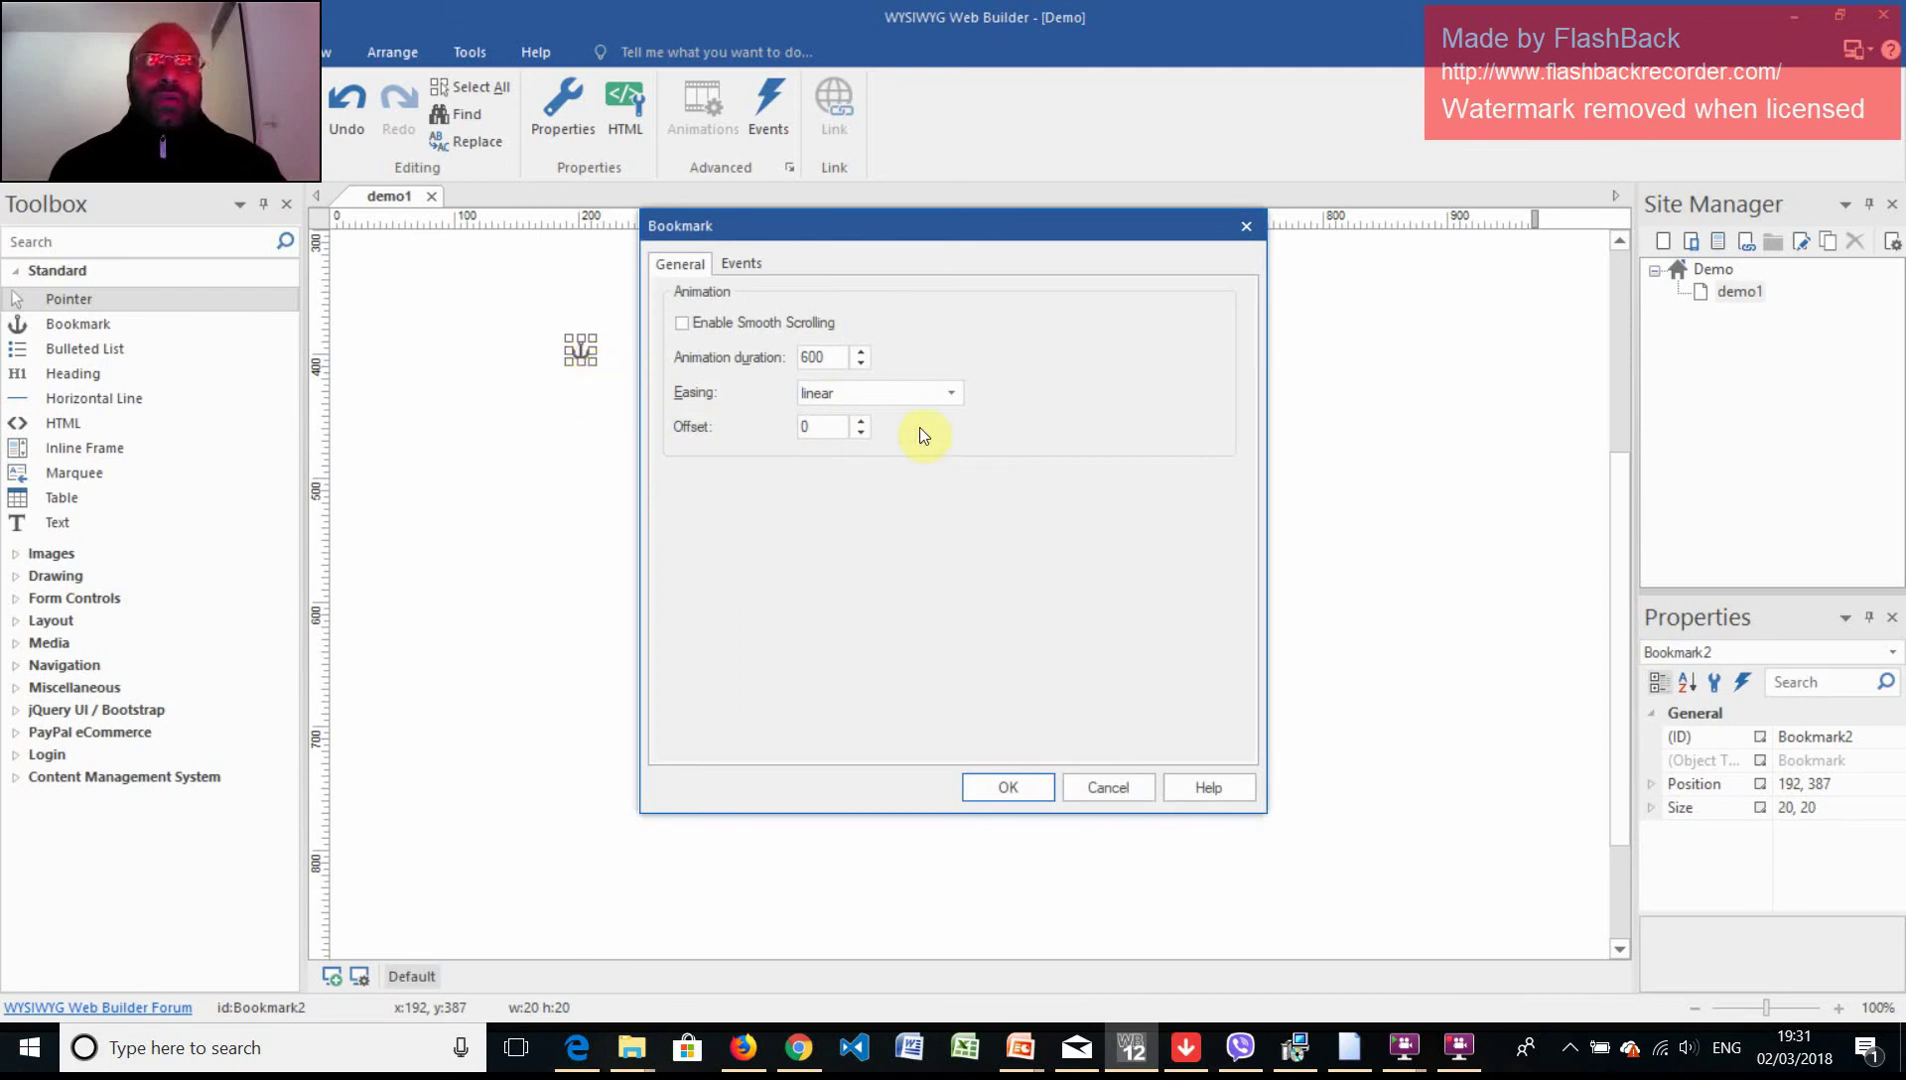
click(860, 351)
click(860, 351)
click(860, 351)
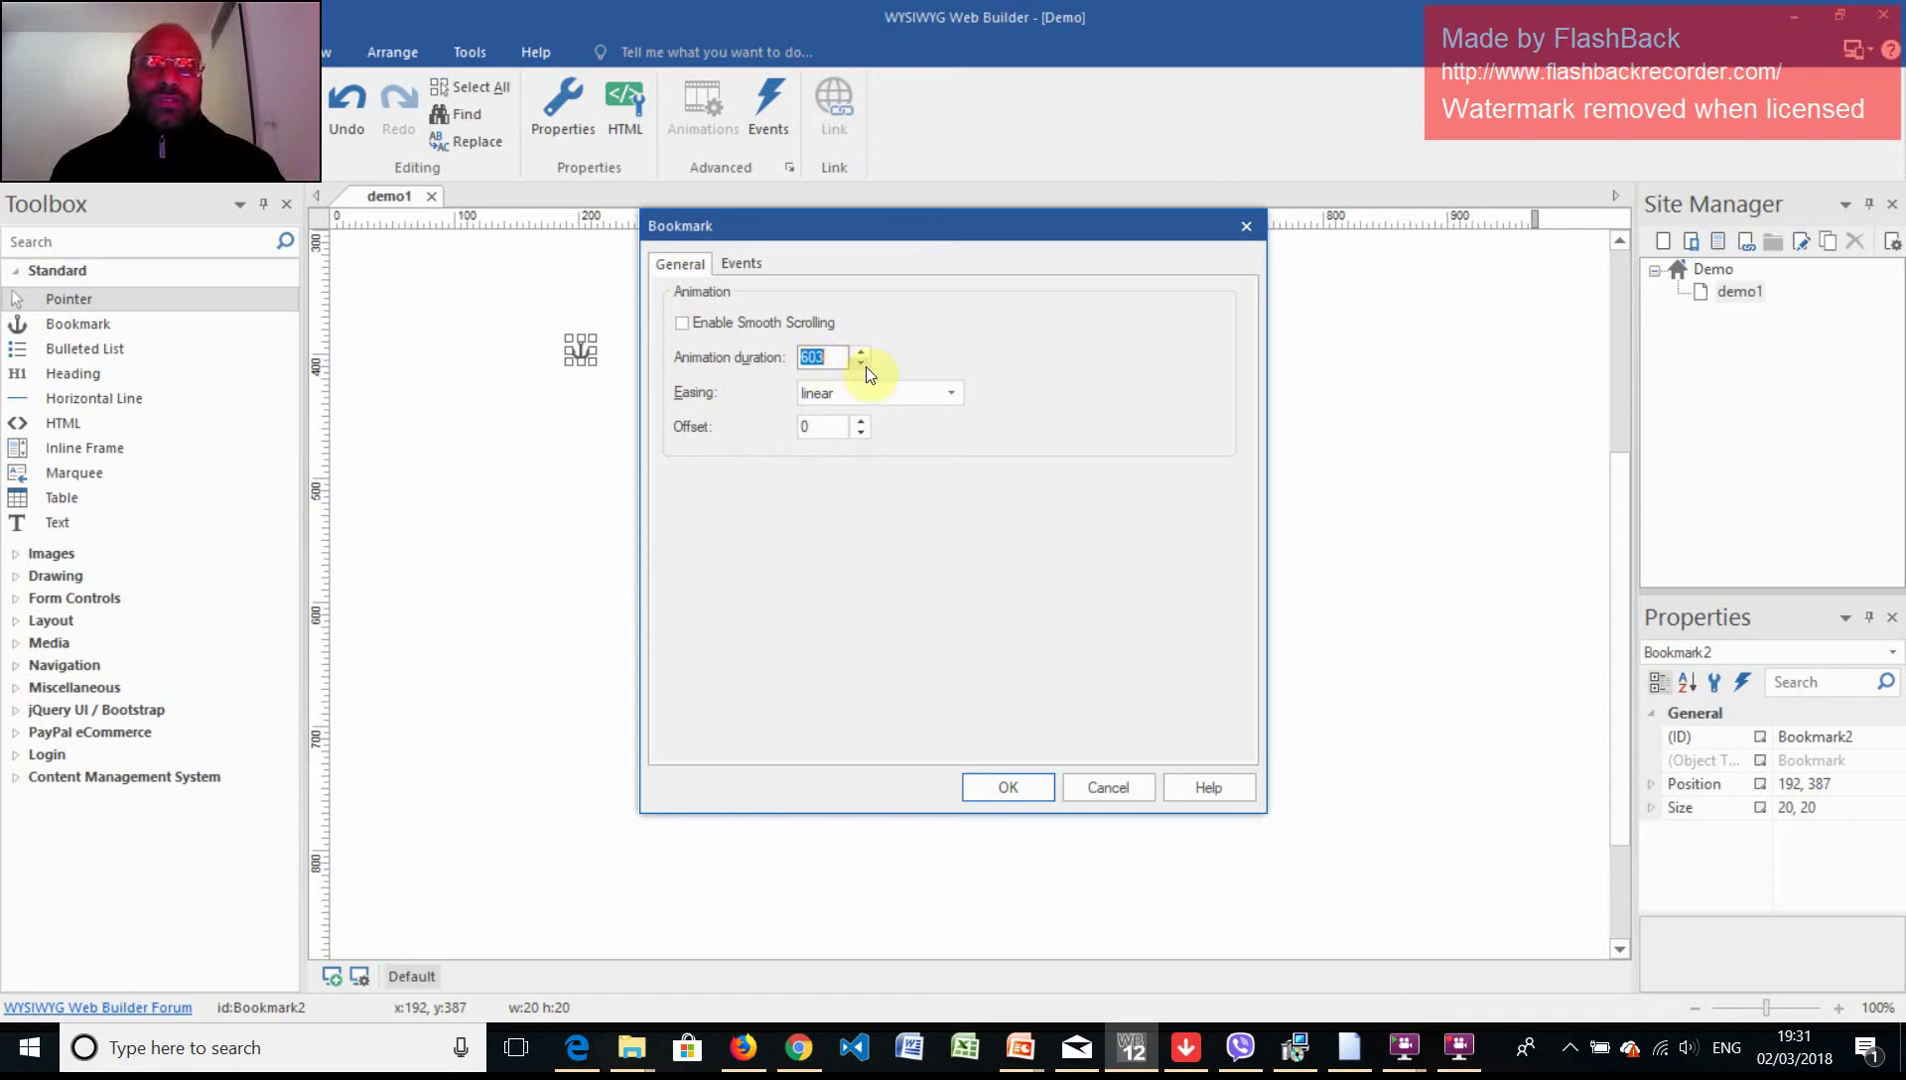
text(10)
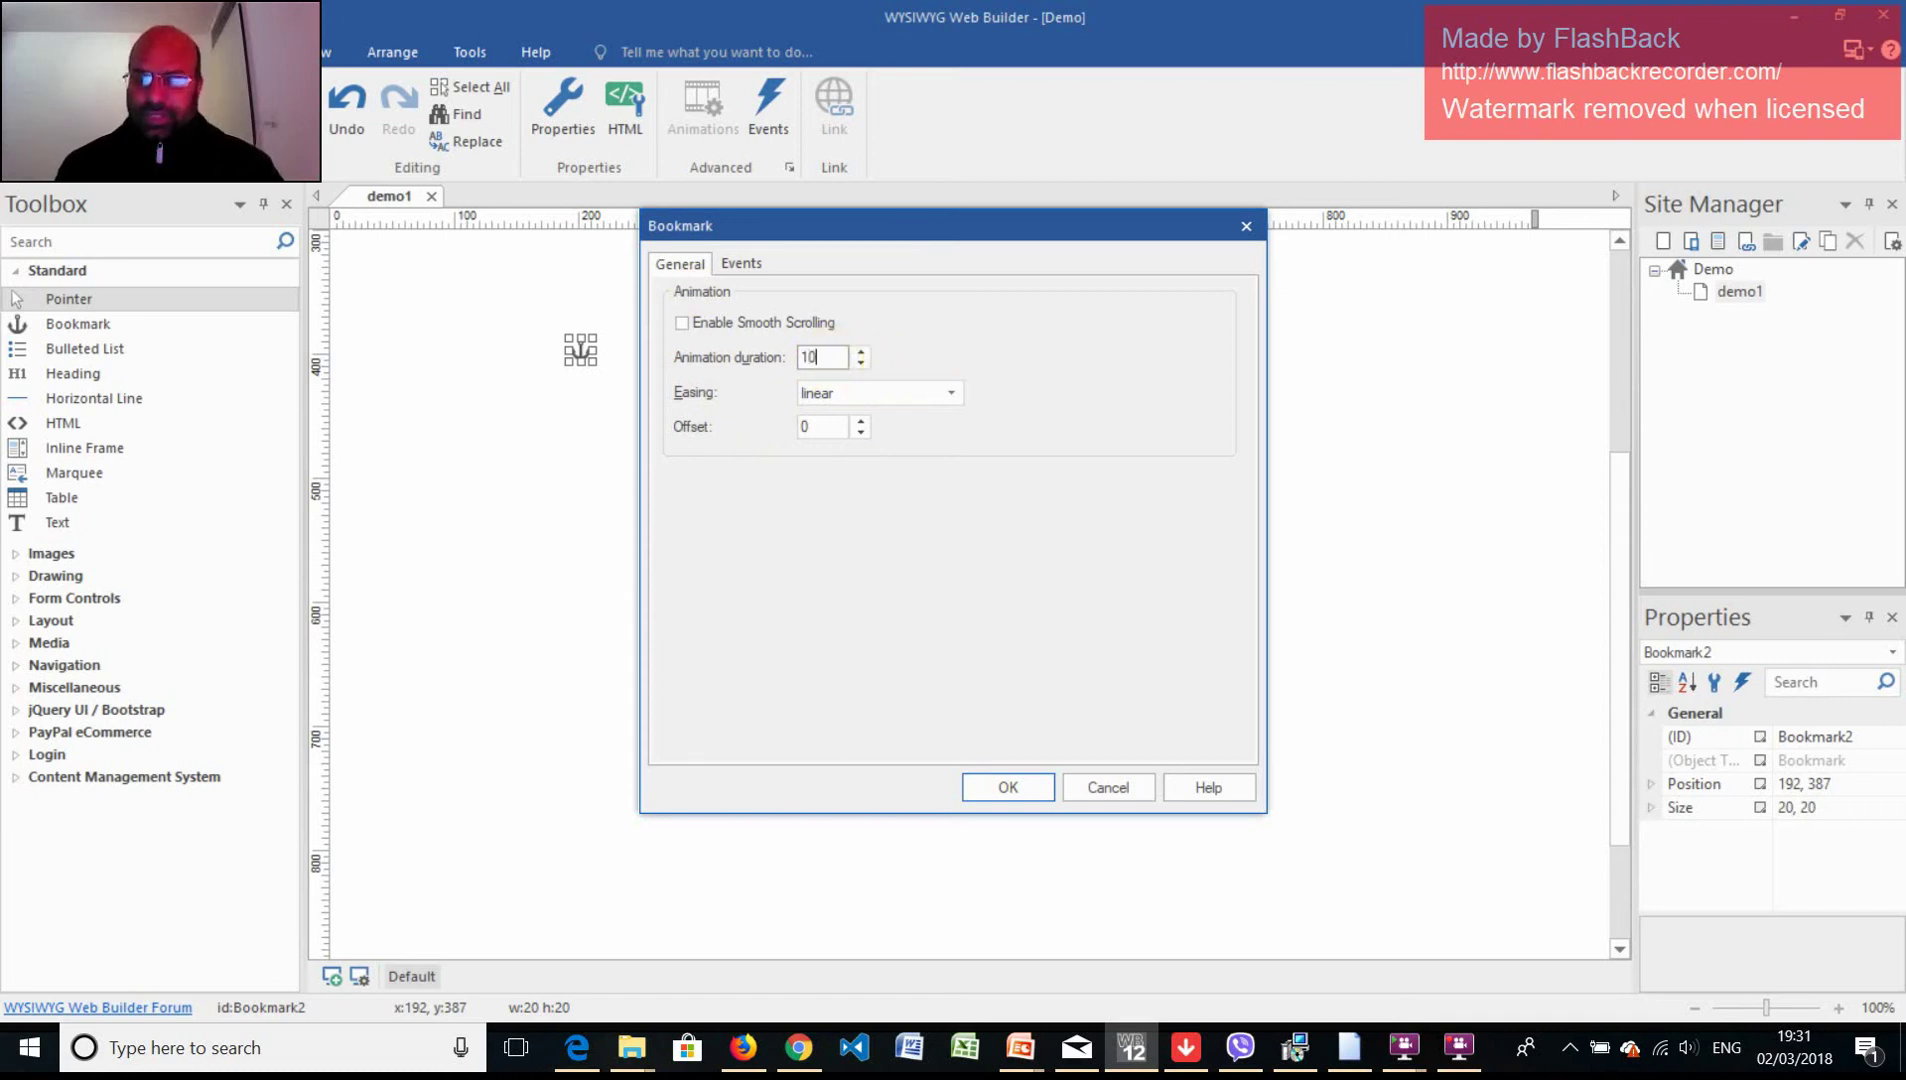
text(00)
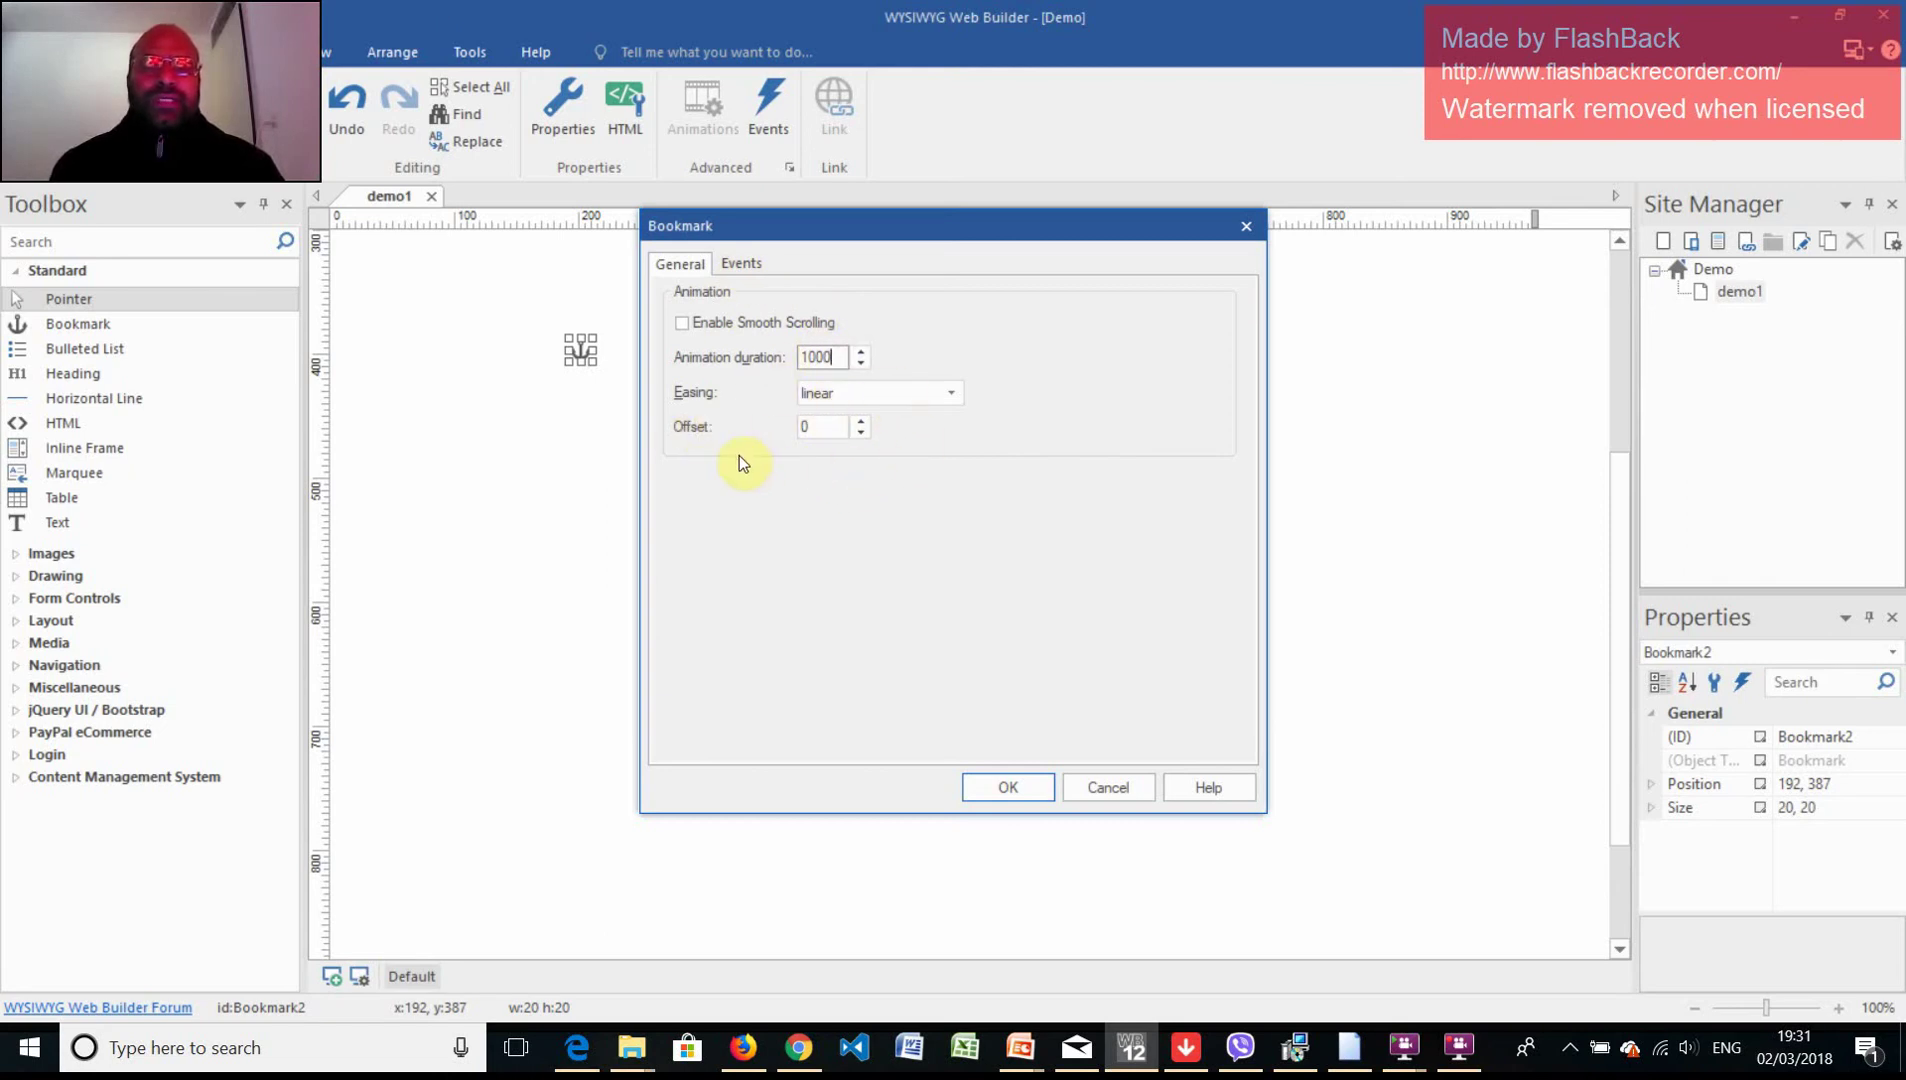
click(860, 421)
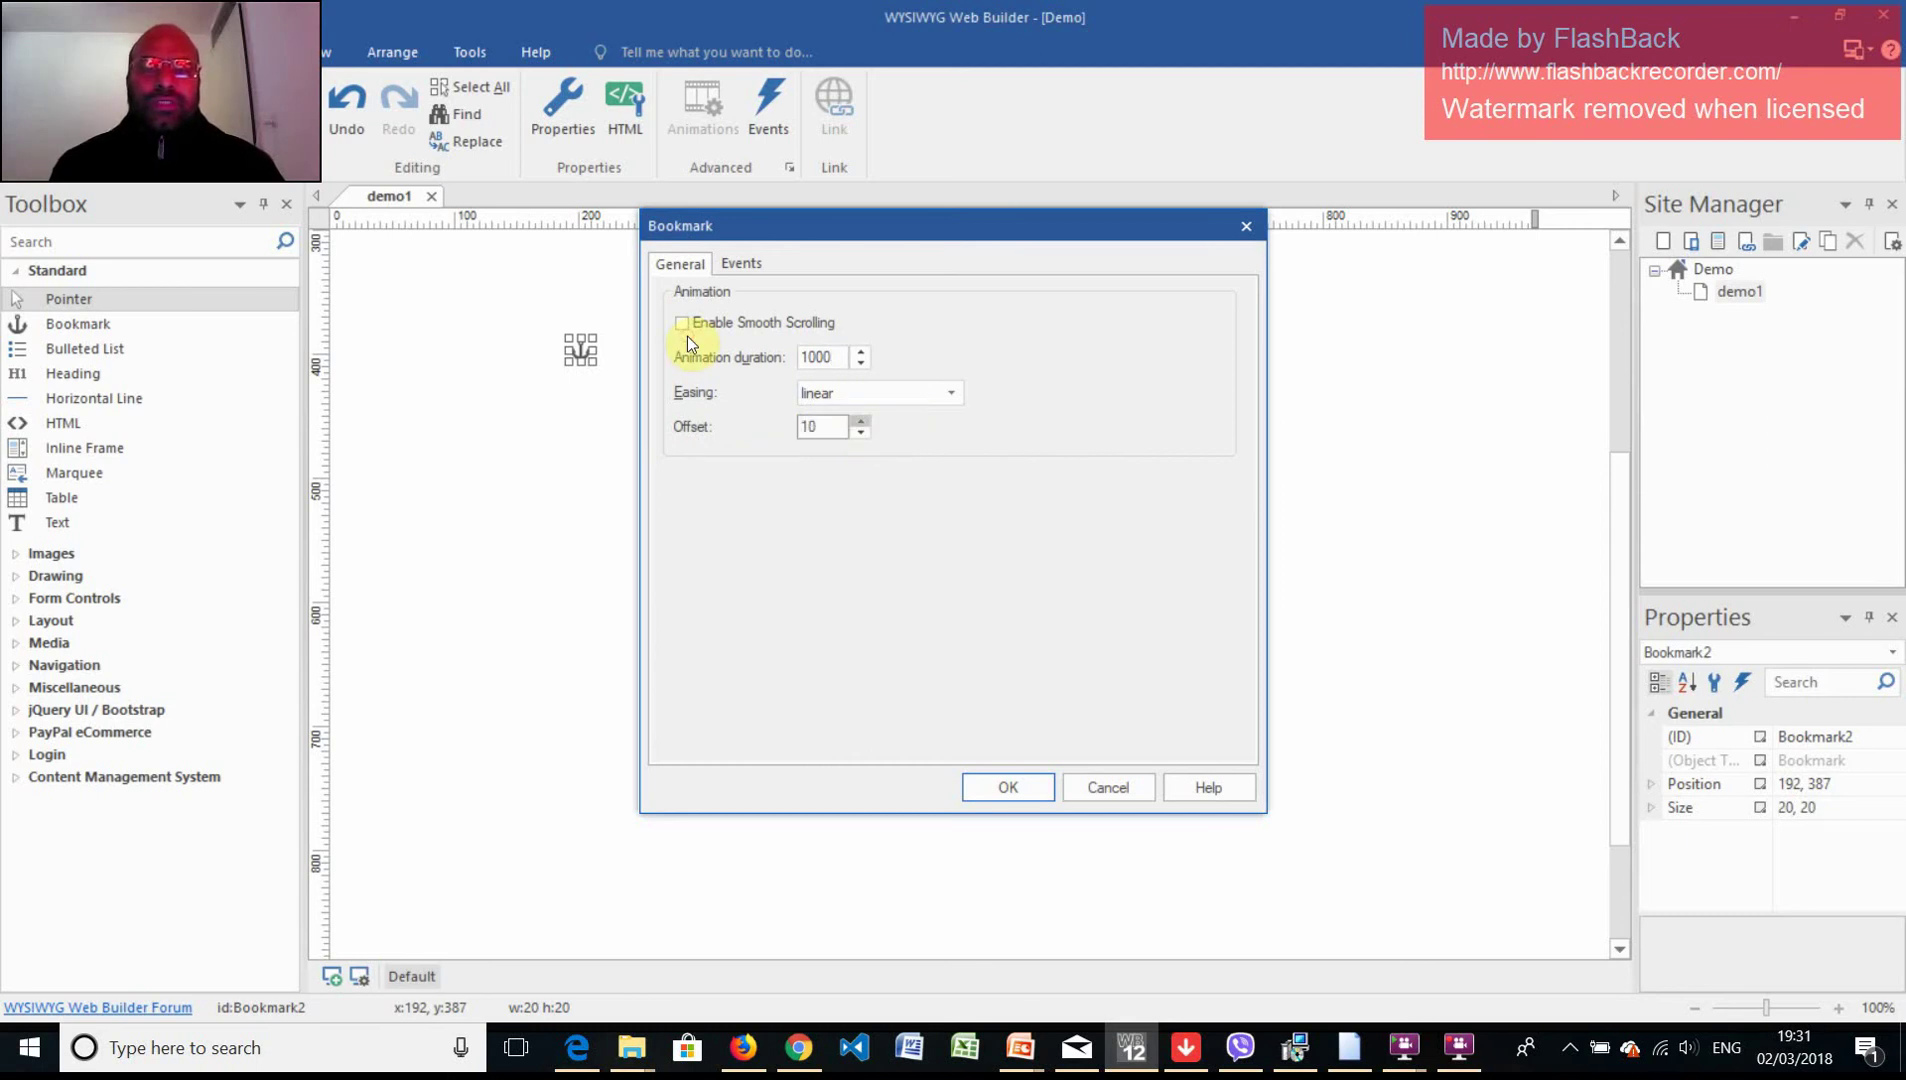
click(860, 421)
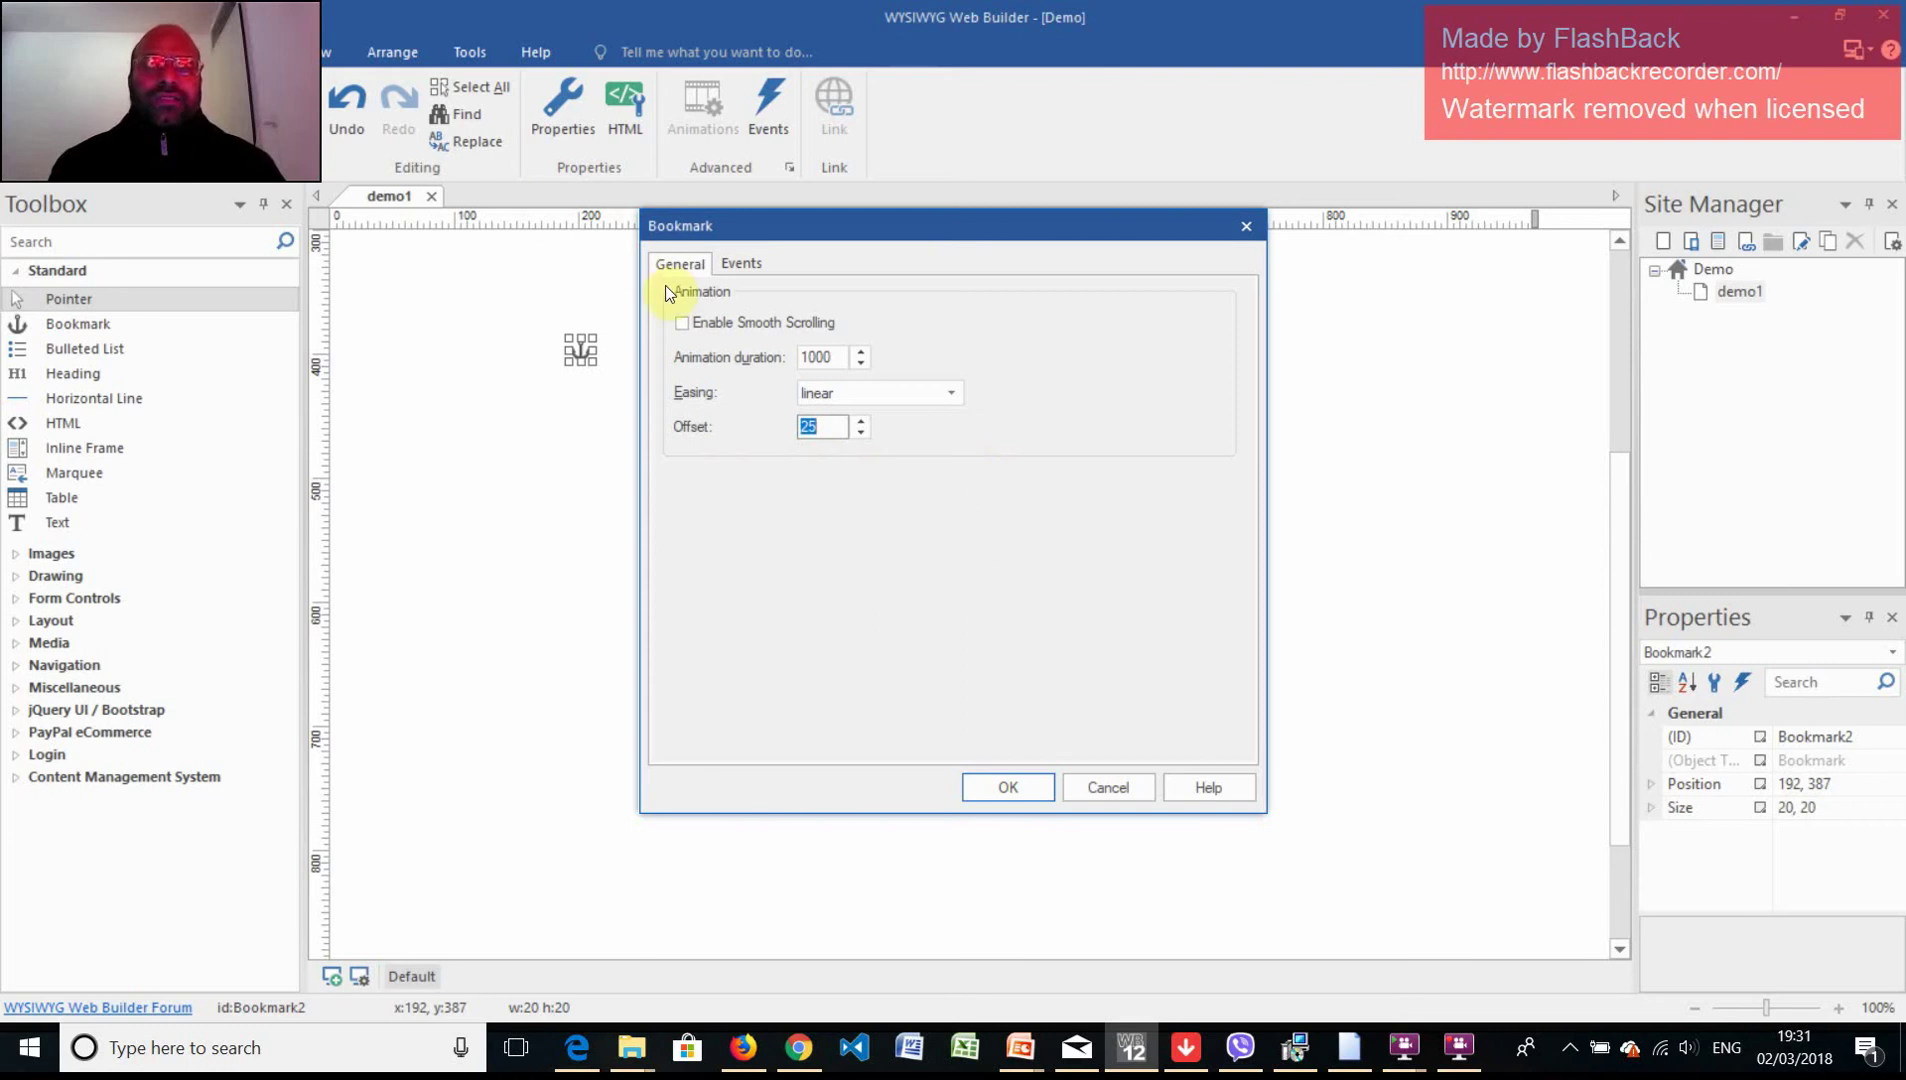
click(990, 786)
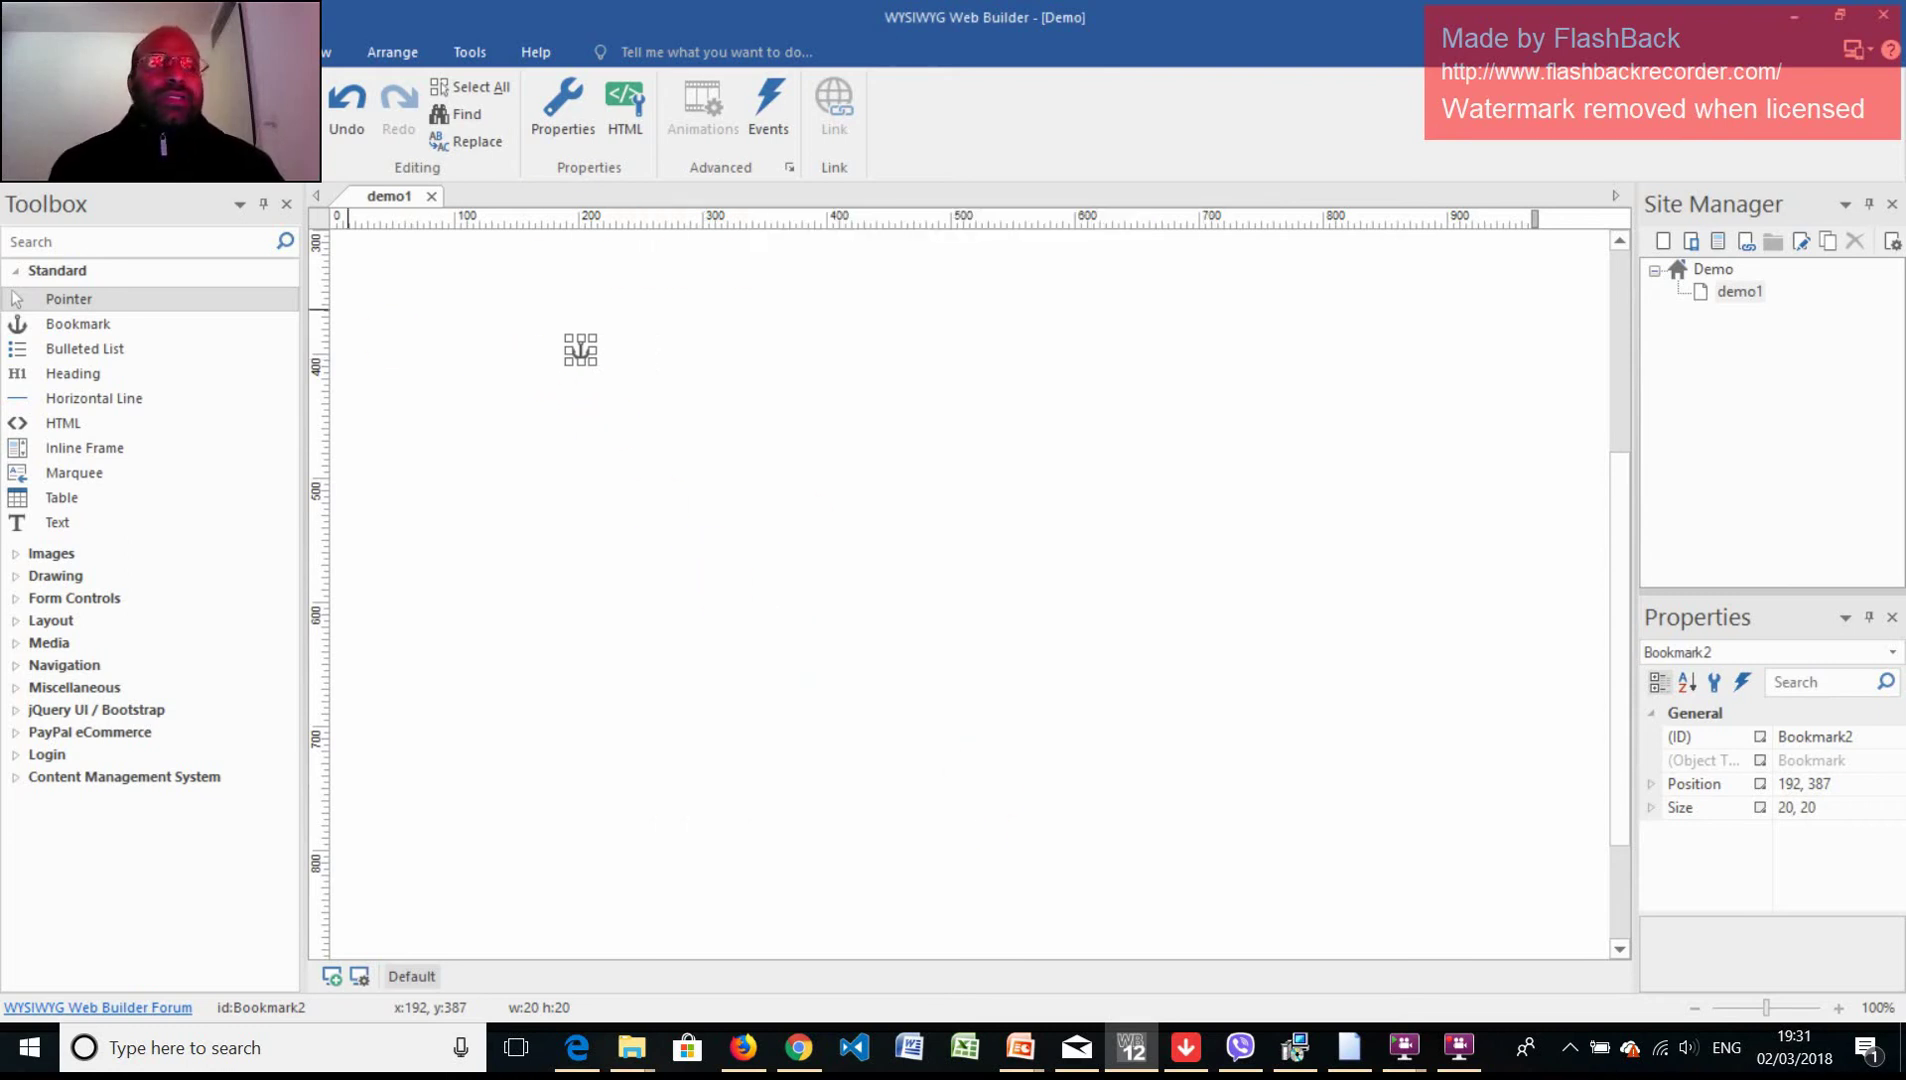
Save the project and move the bookmark up to about 187, 345.
click(25, 52)
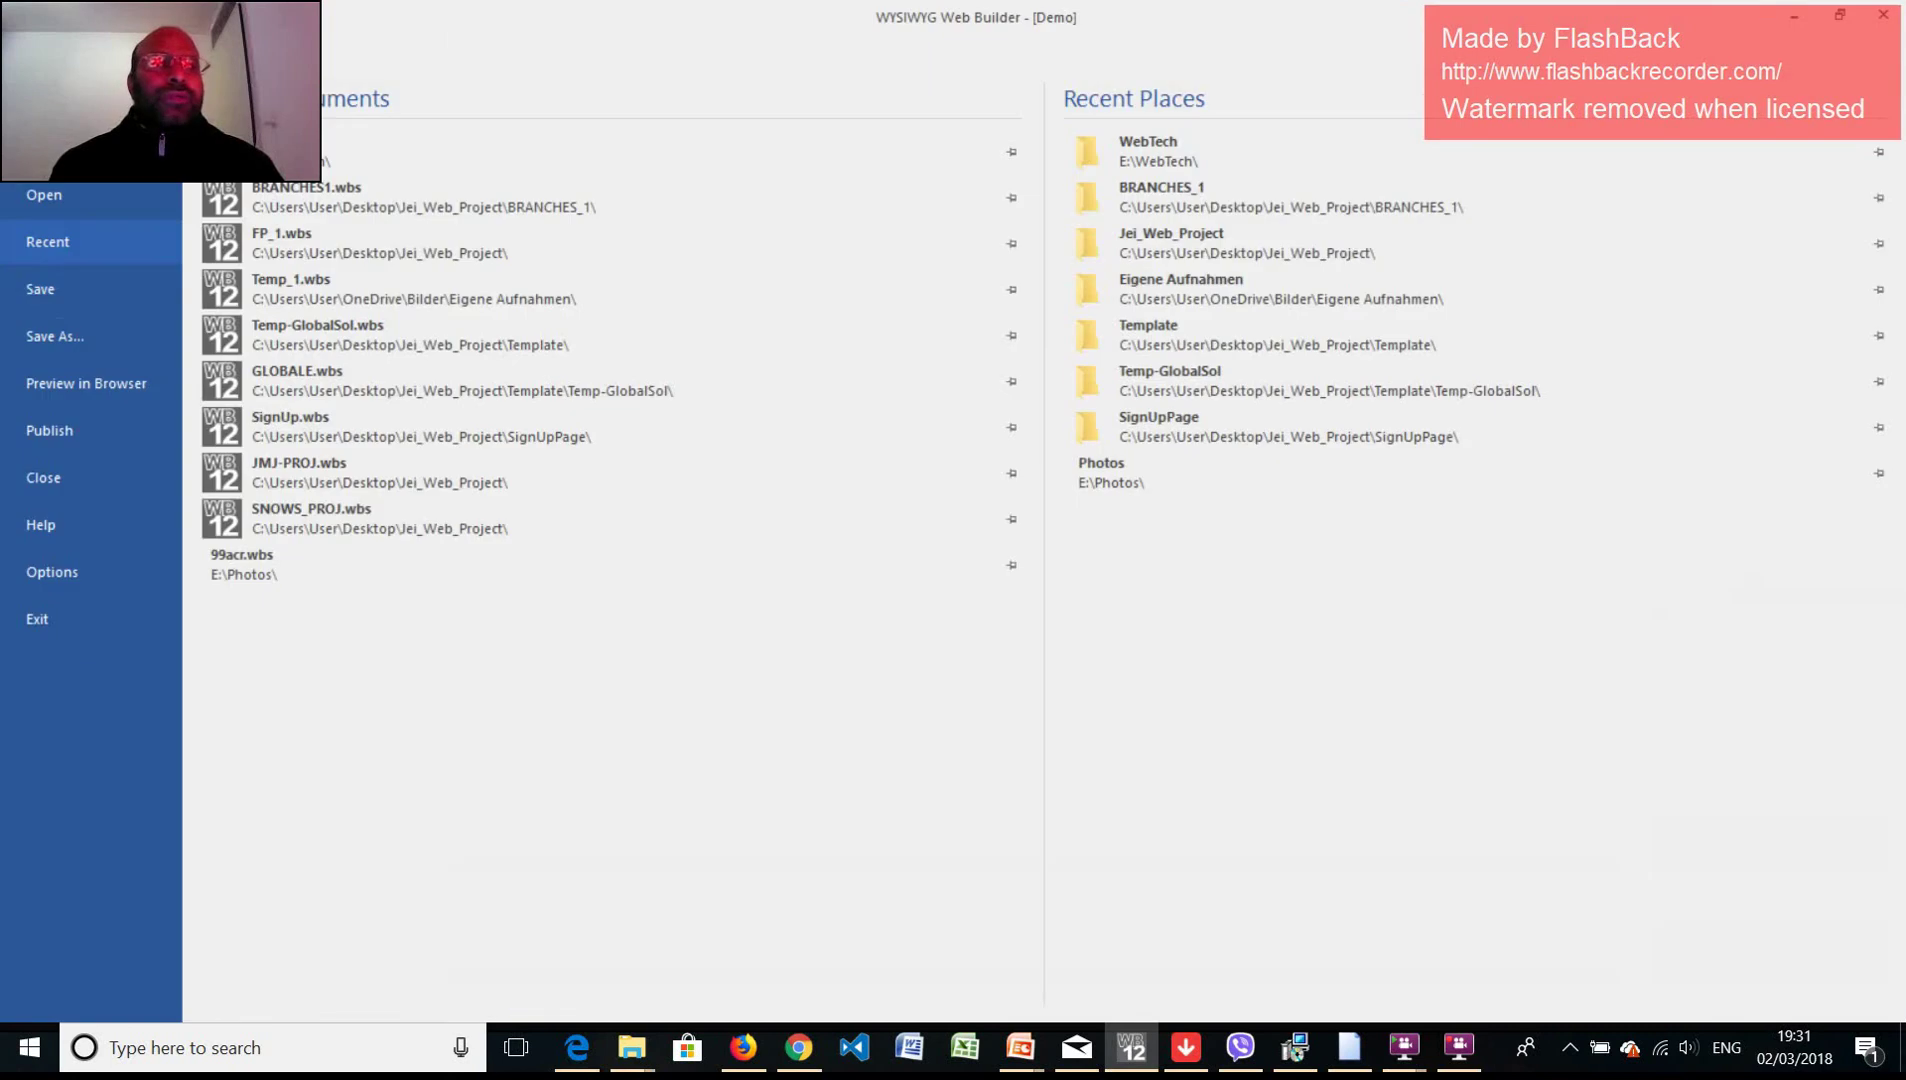
click(52, 288)
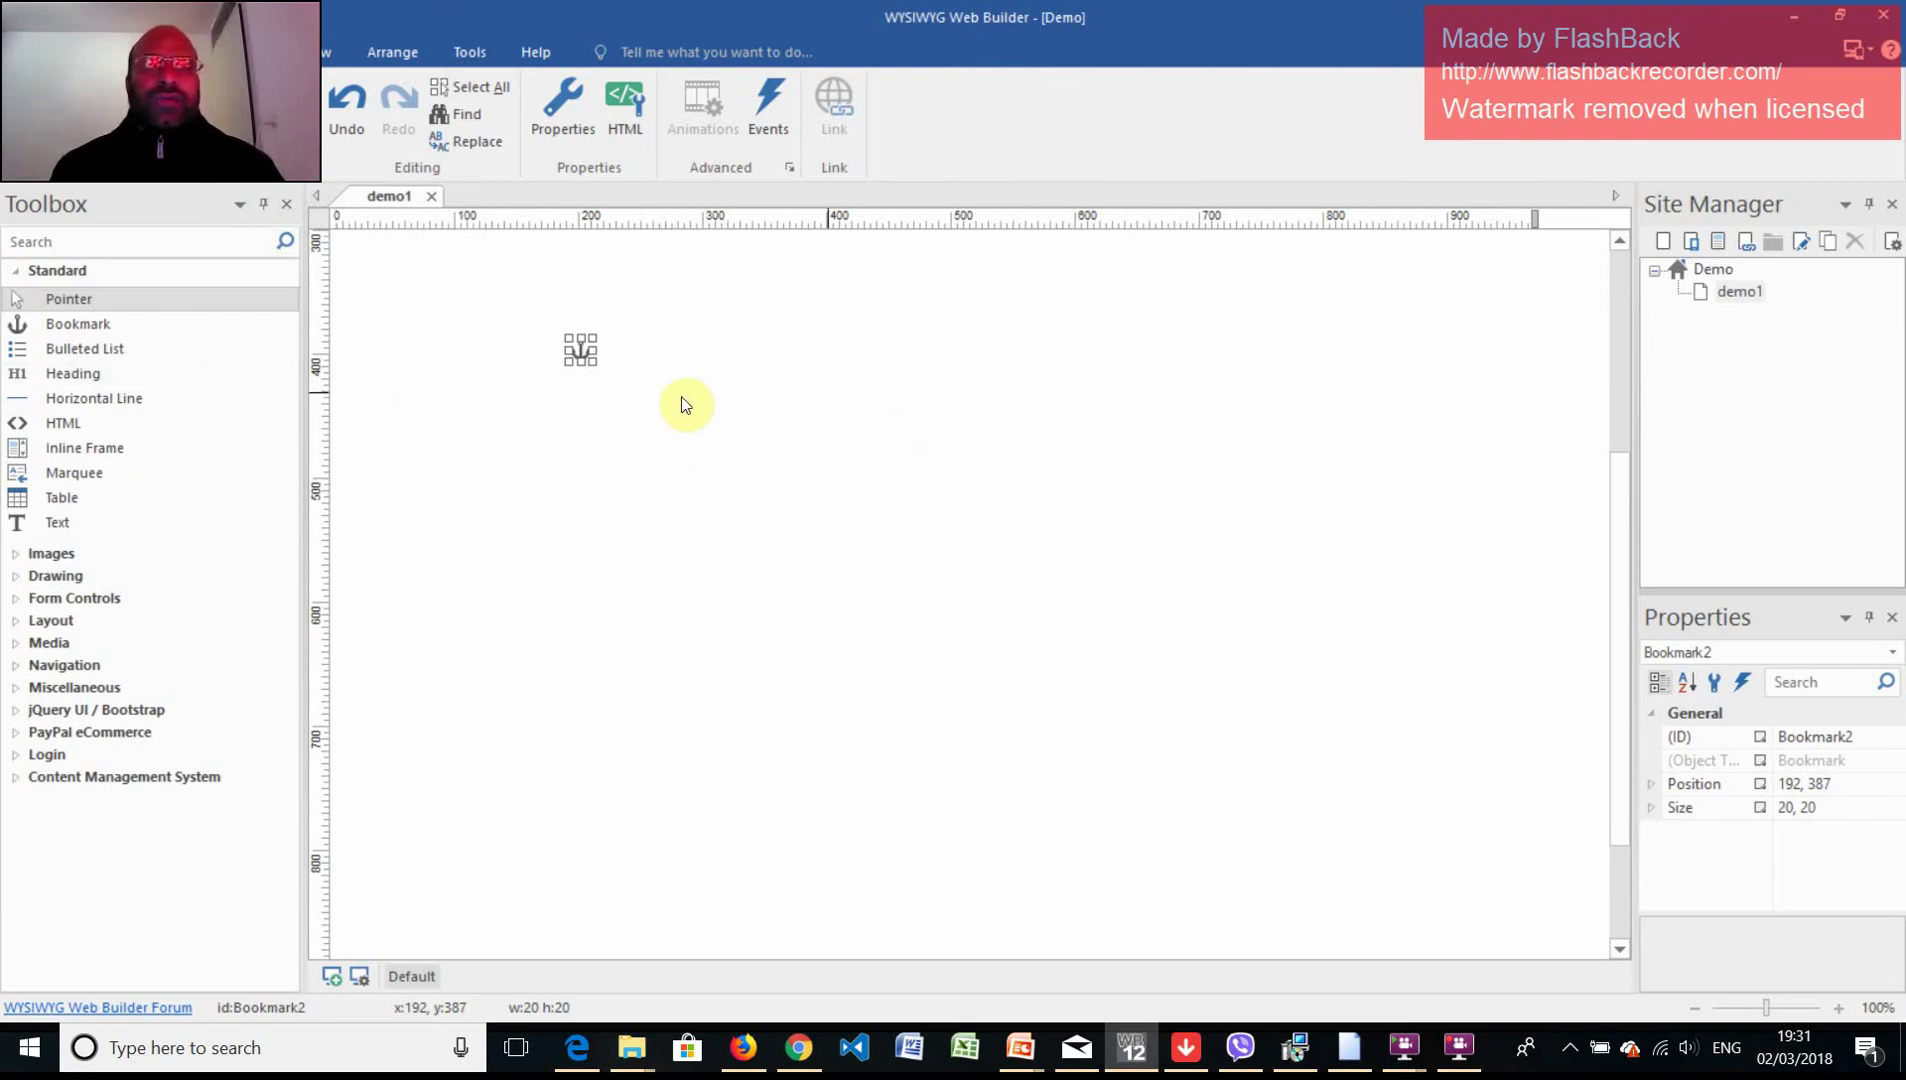
drag(584, 349, 579, 297)
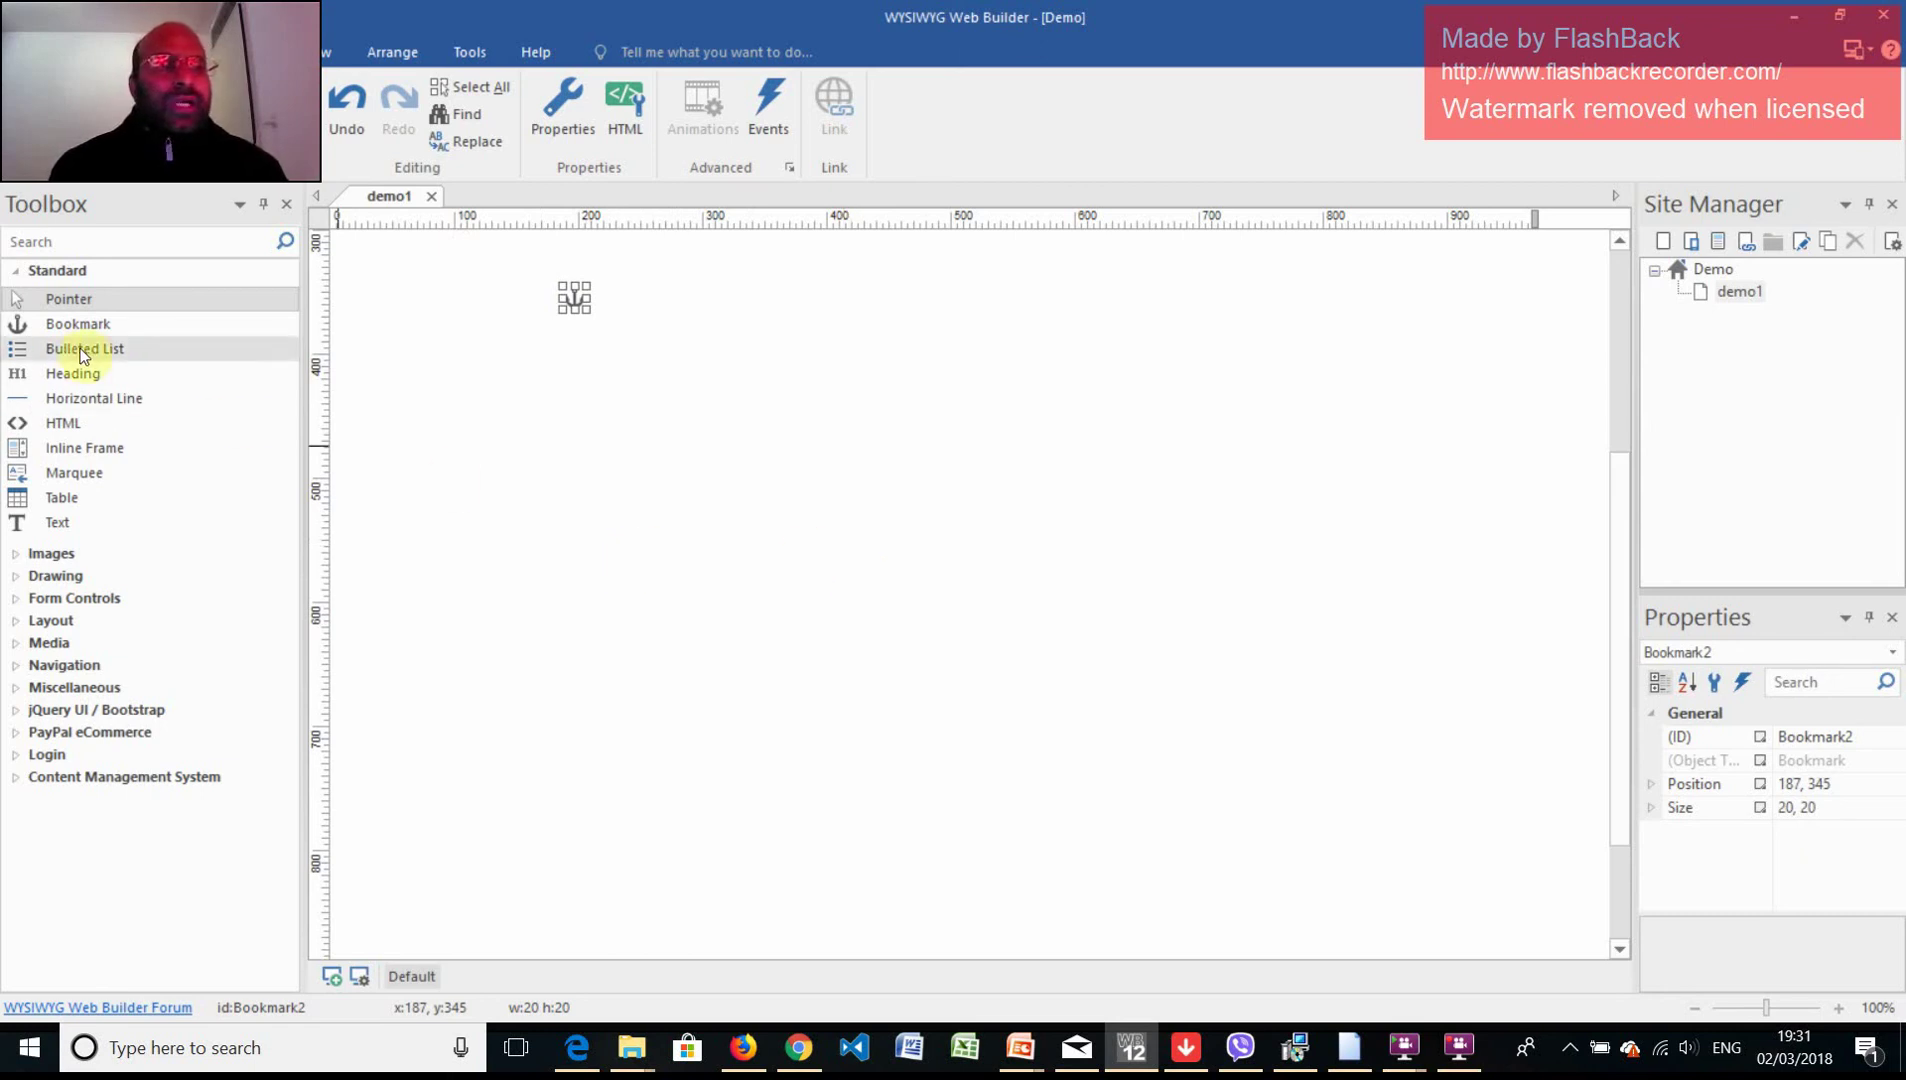
Insert a bulleted list with 10 initial items and Square bullets below the bookmark, at about 284, 421.
drag(60, 347, 684, 387)
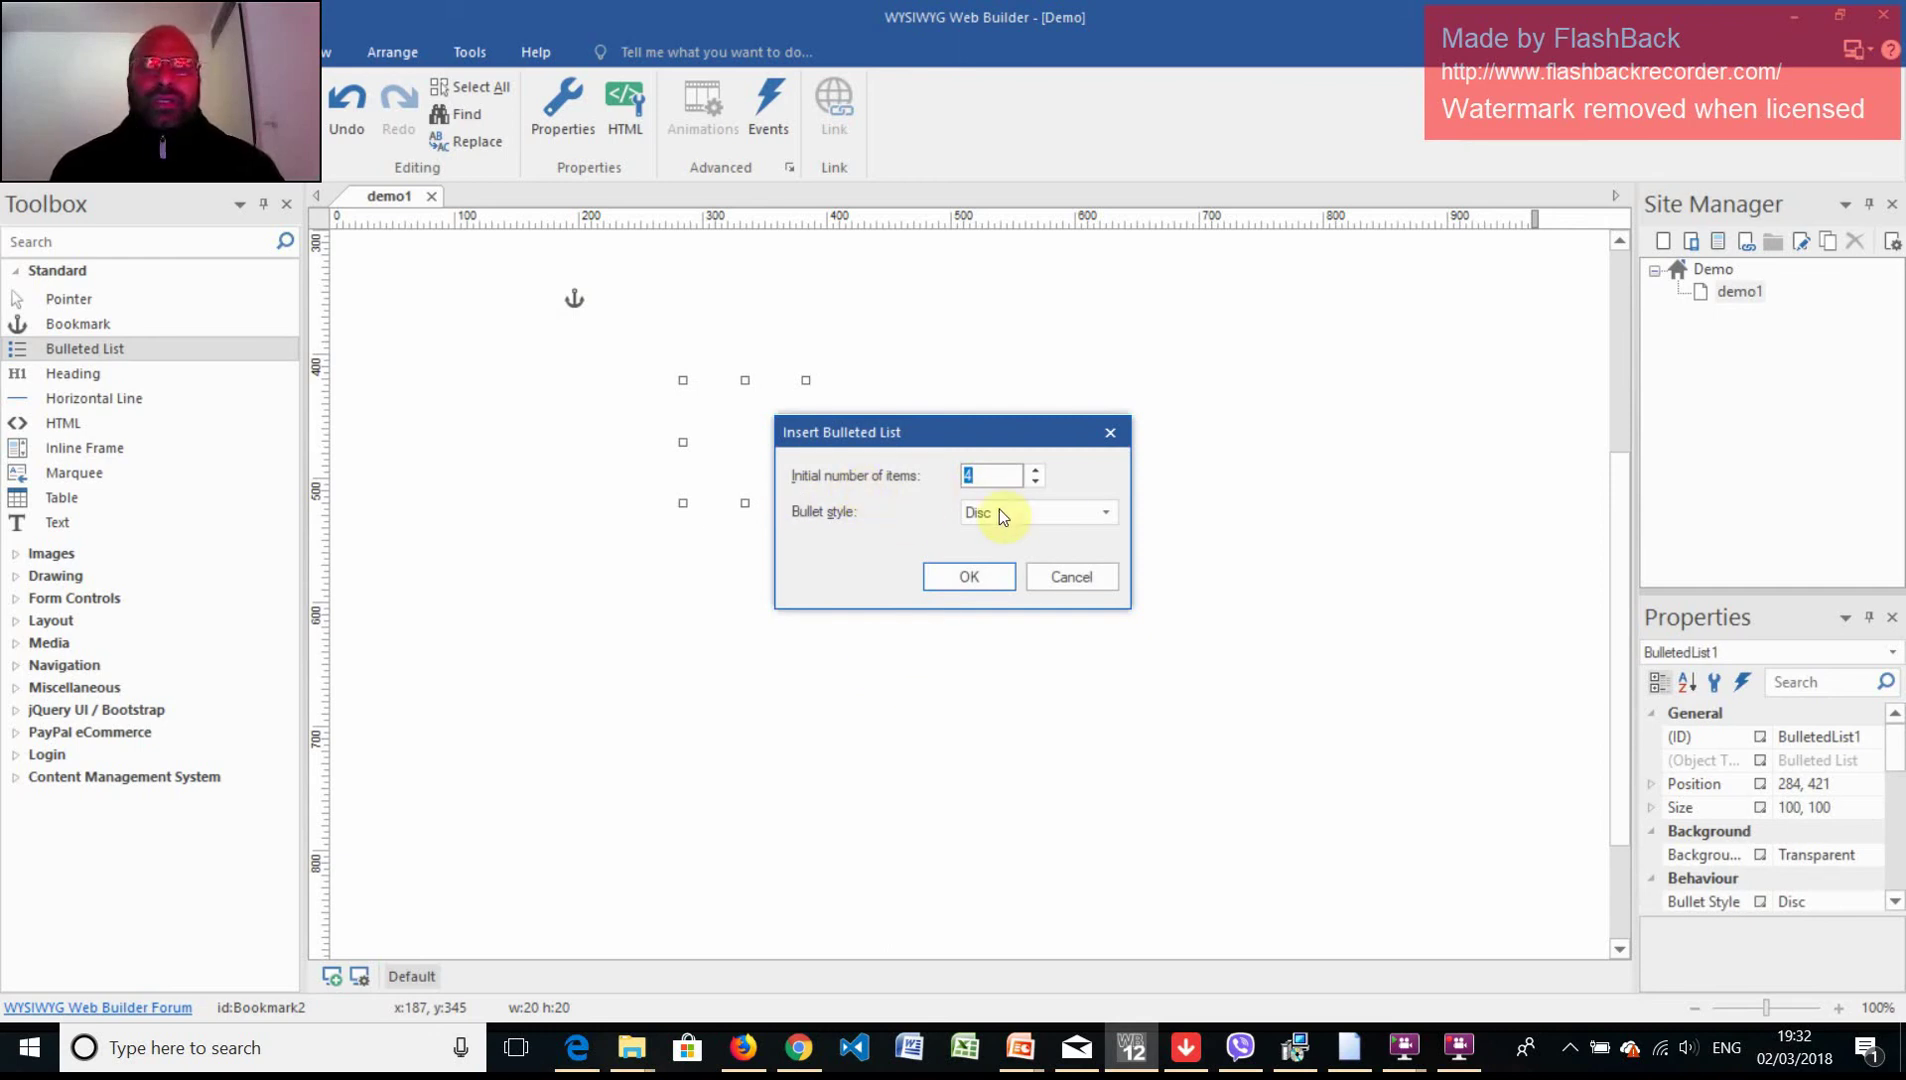
click(1036, 469)
click(1036, 469)
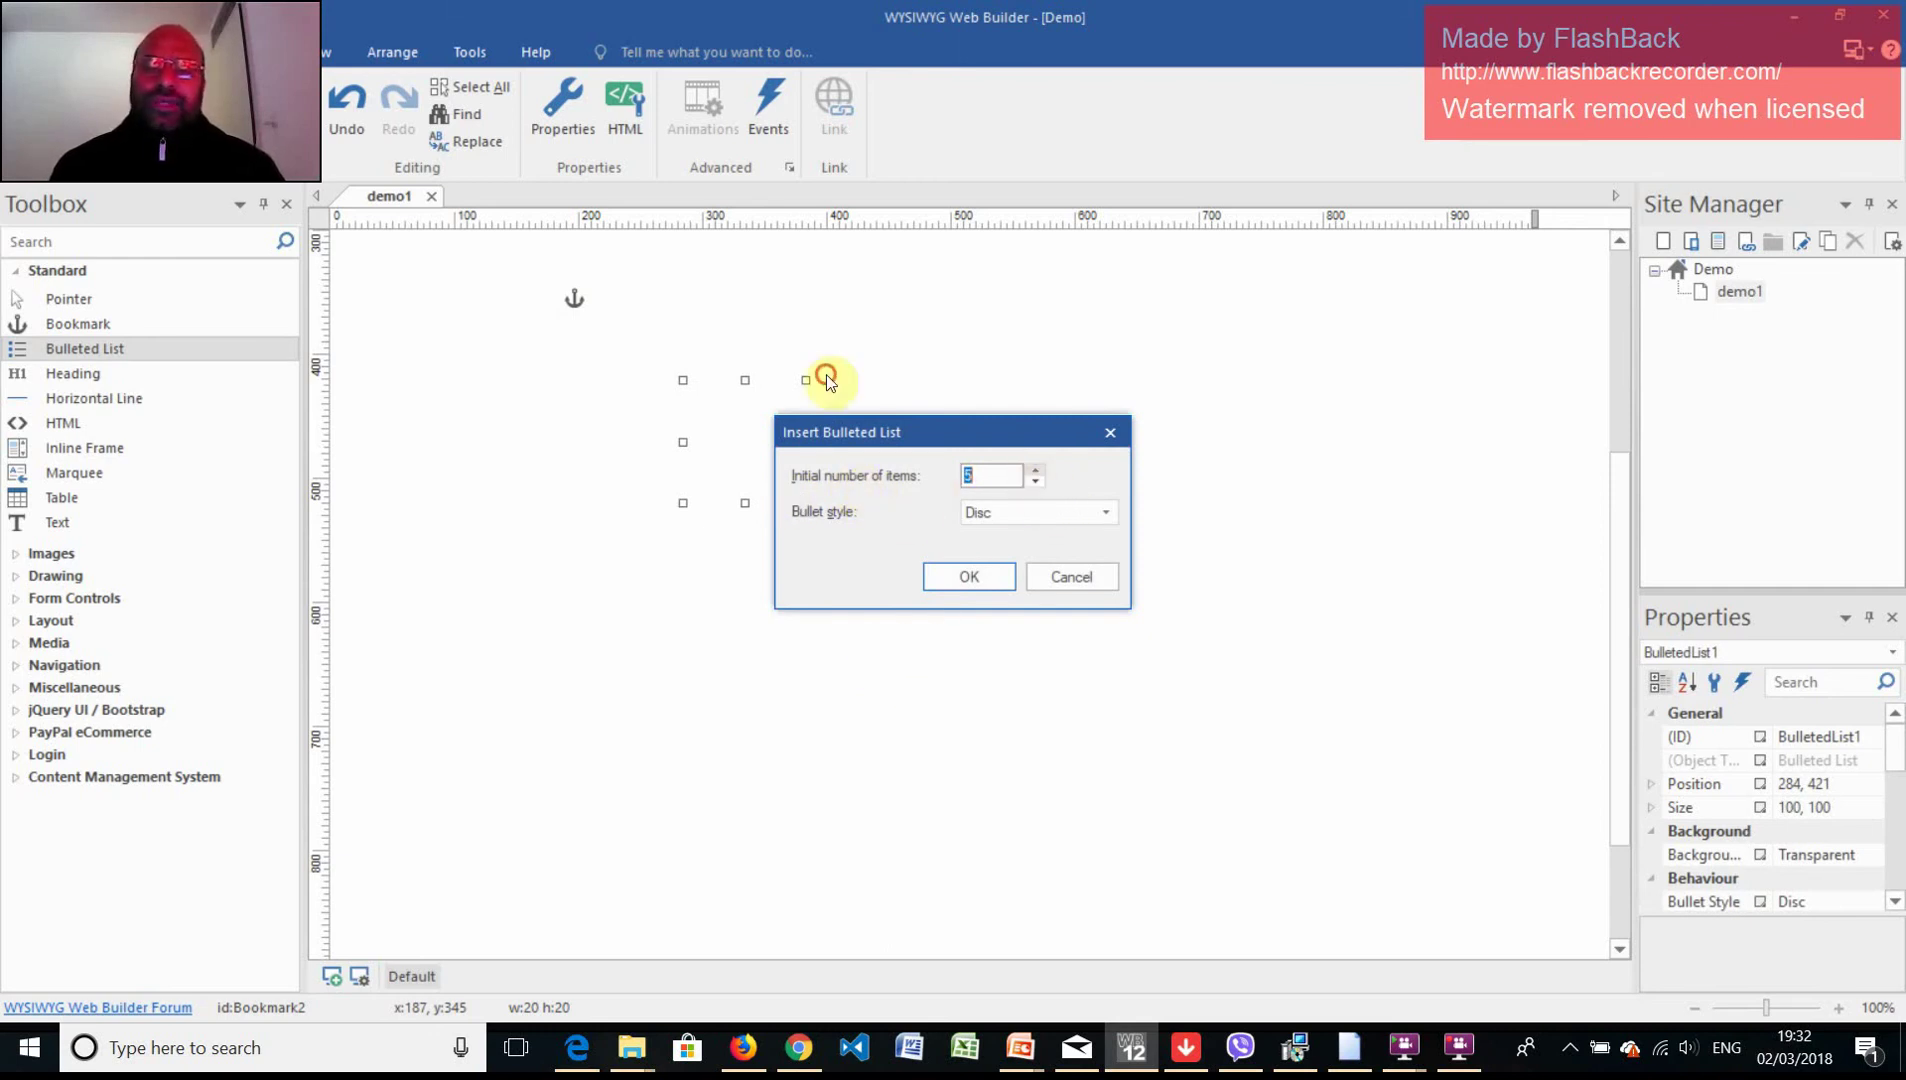
text(10)
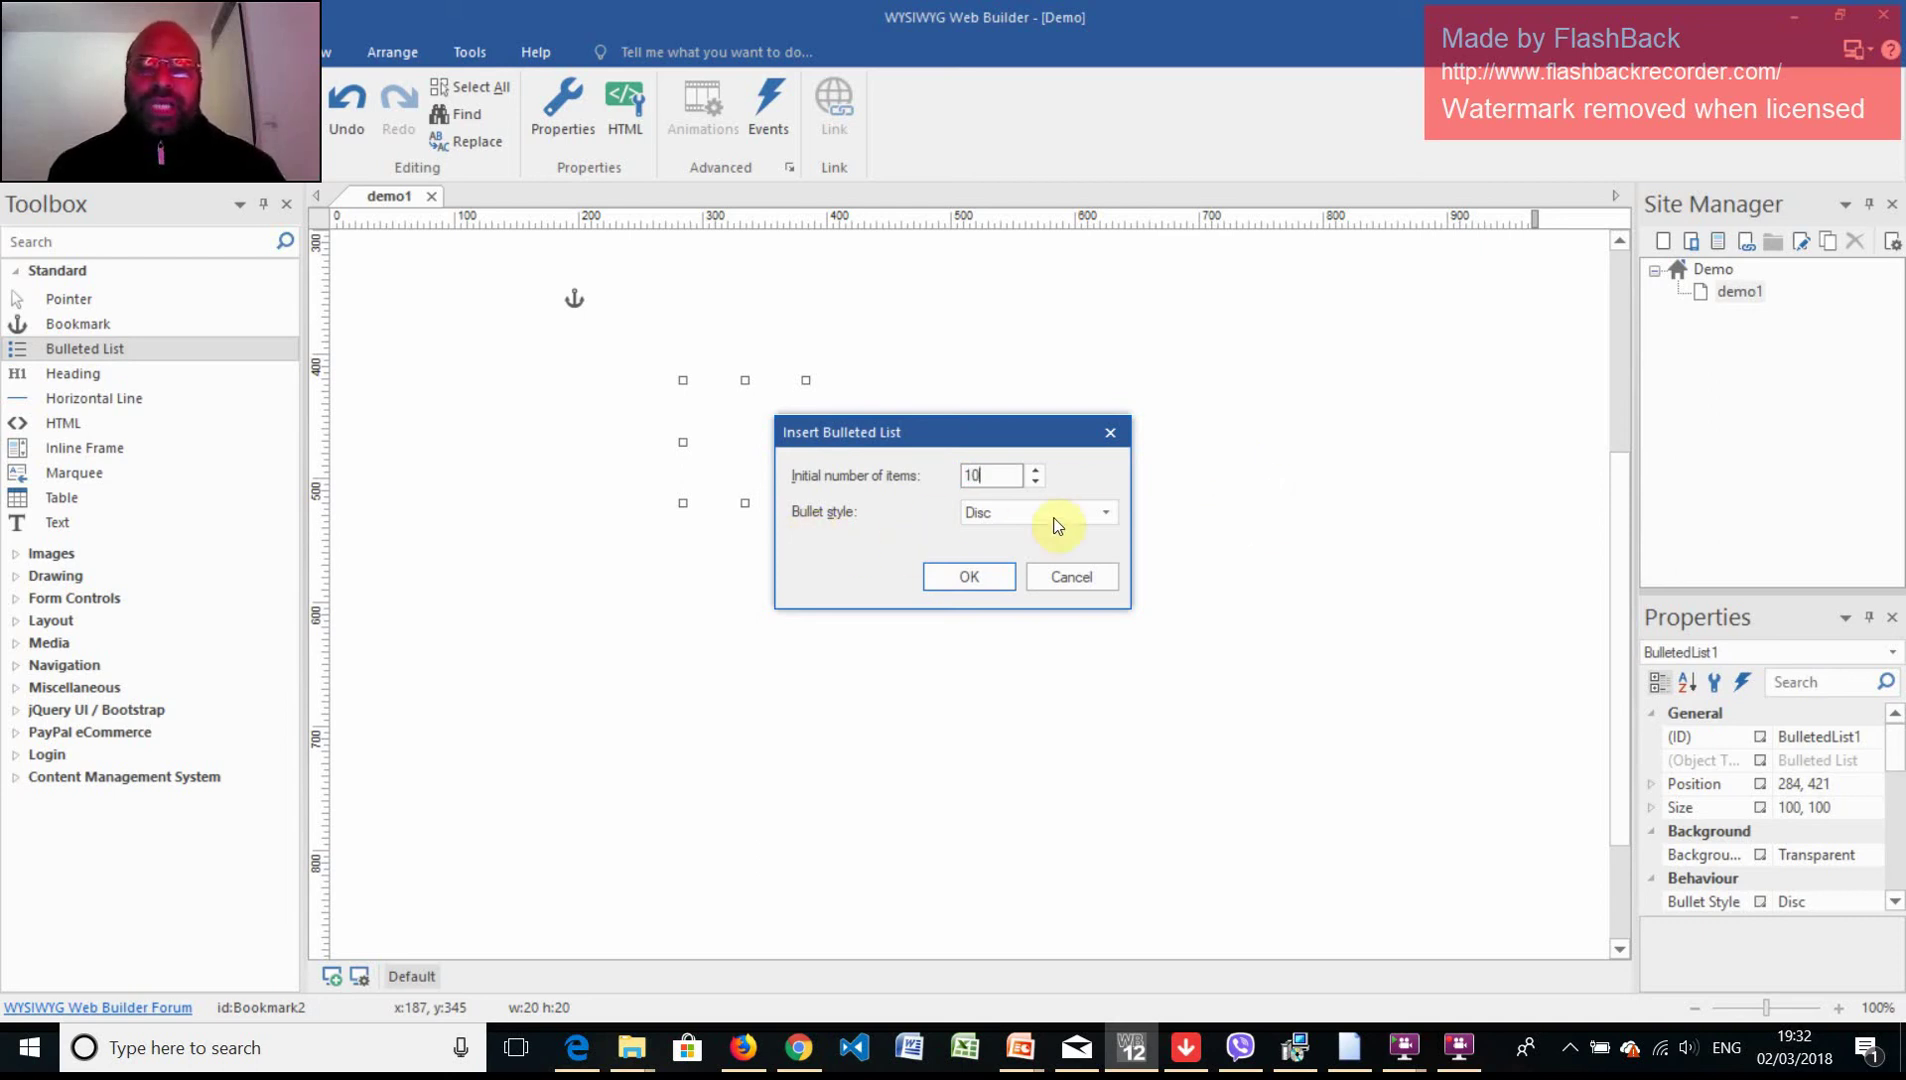
click(1103, 515)
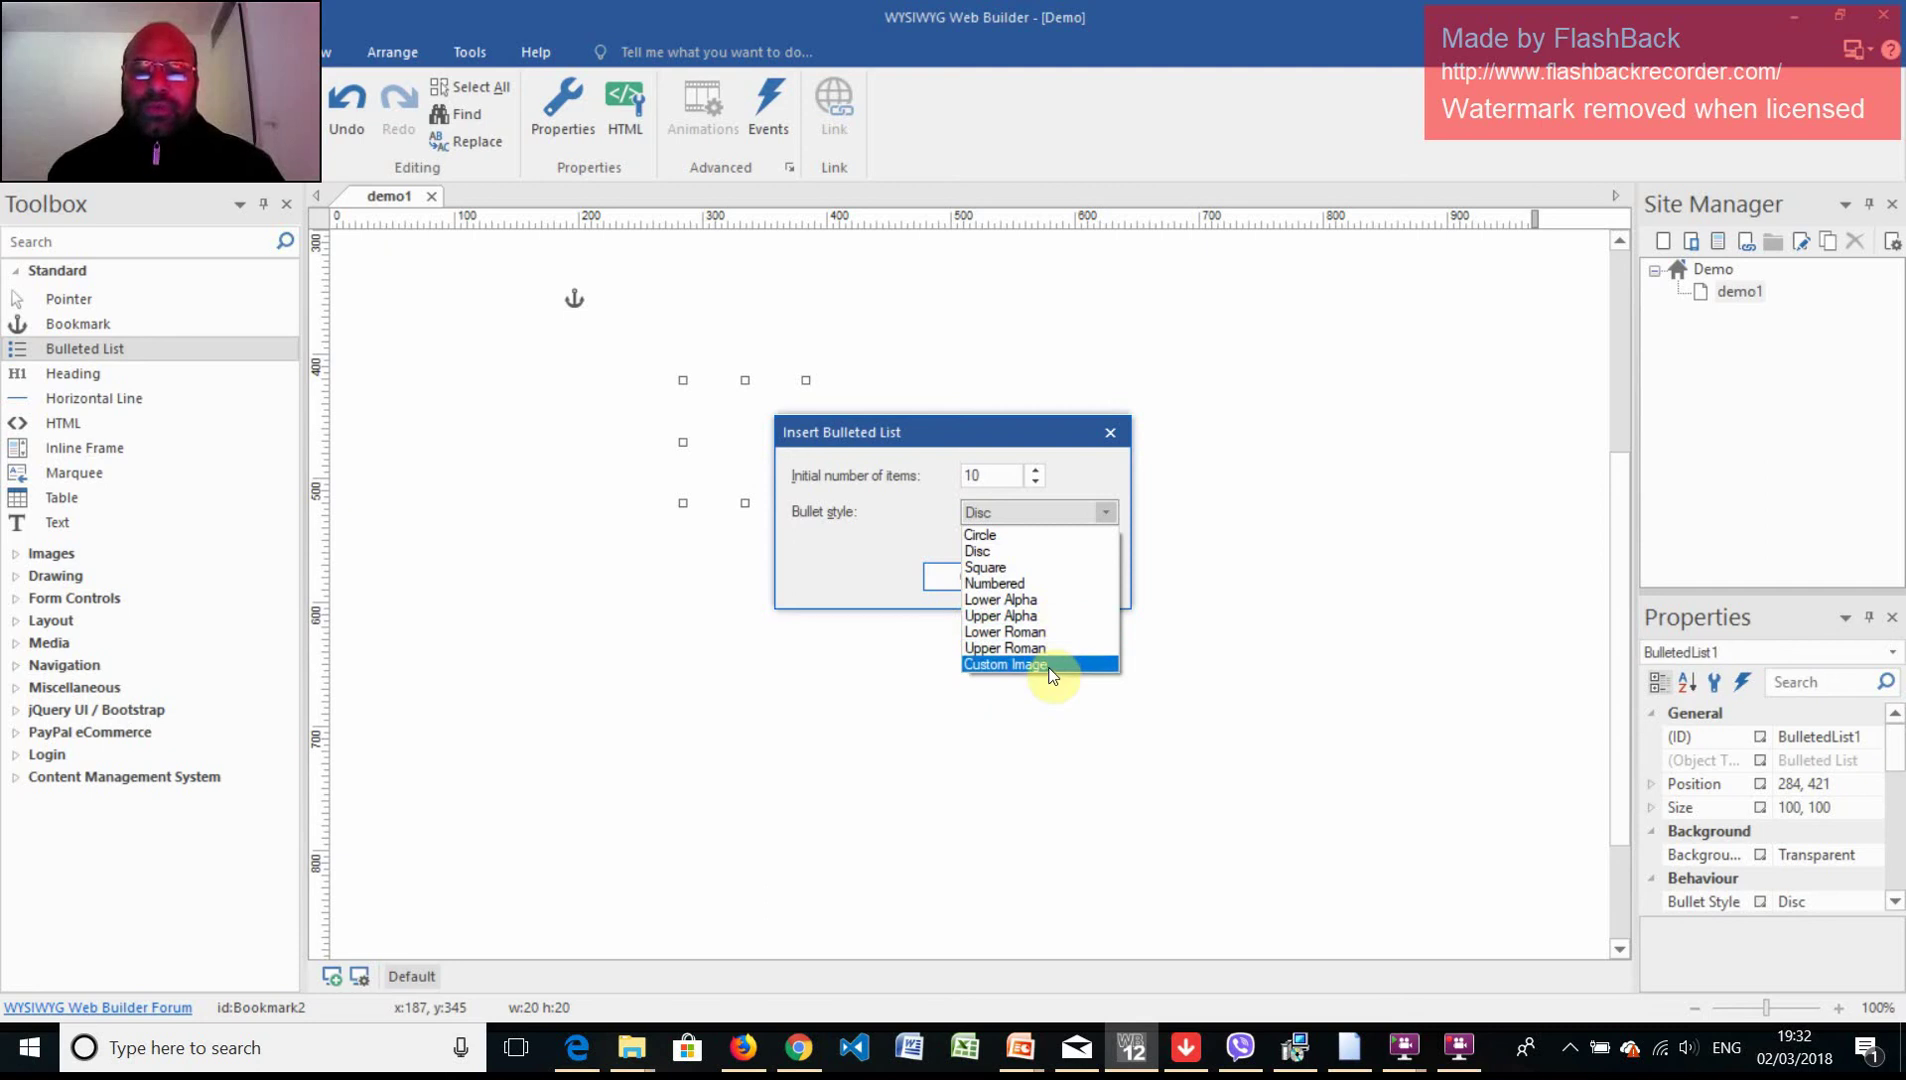
click(1025, 567)
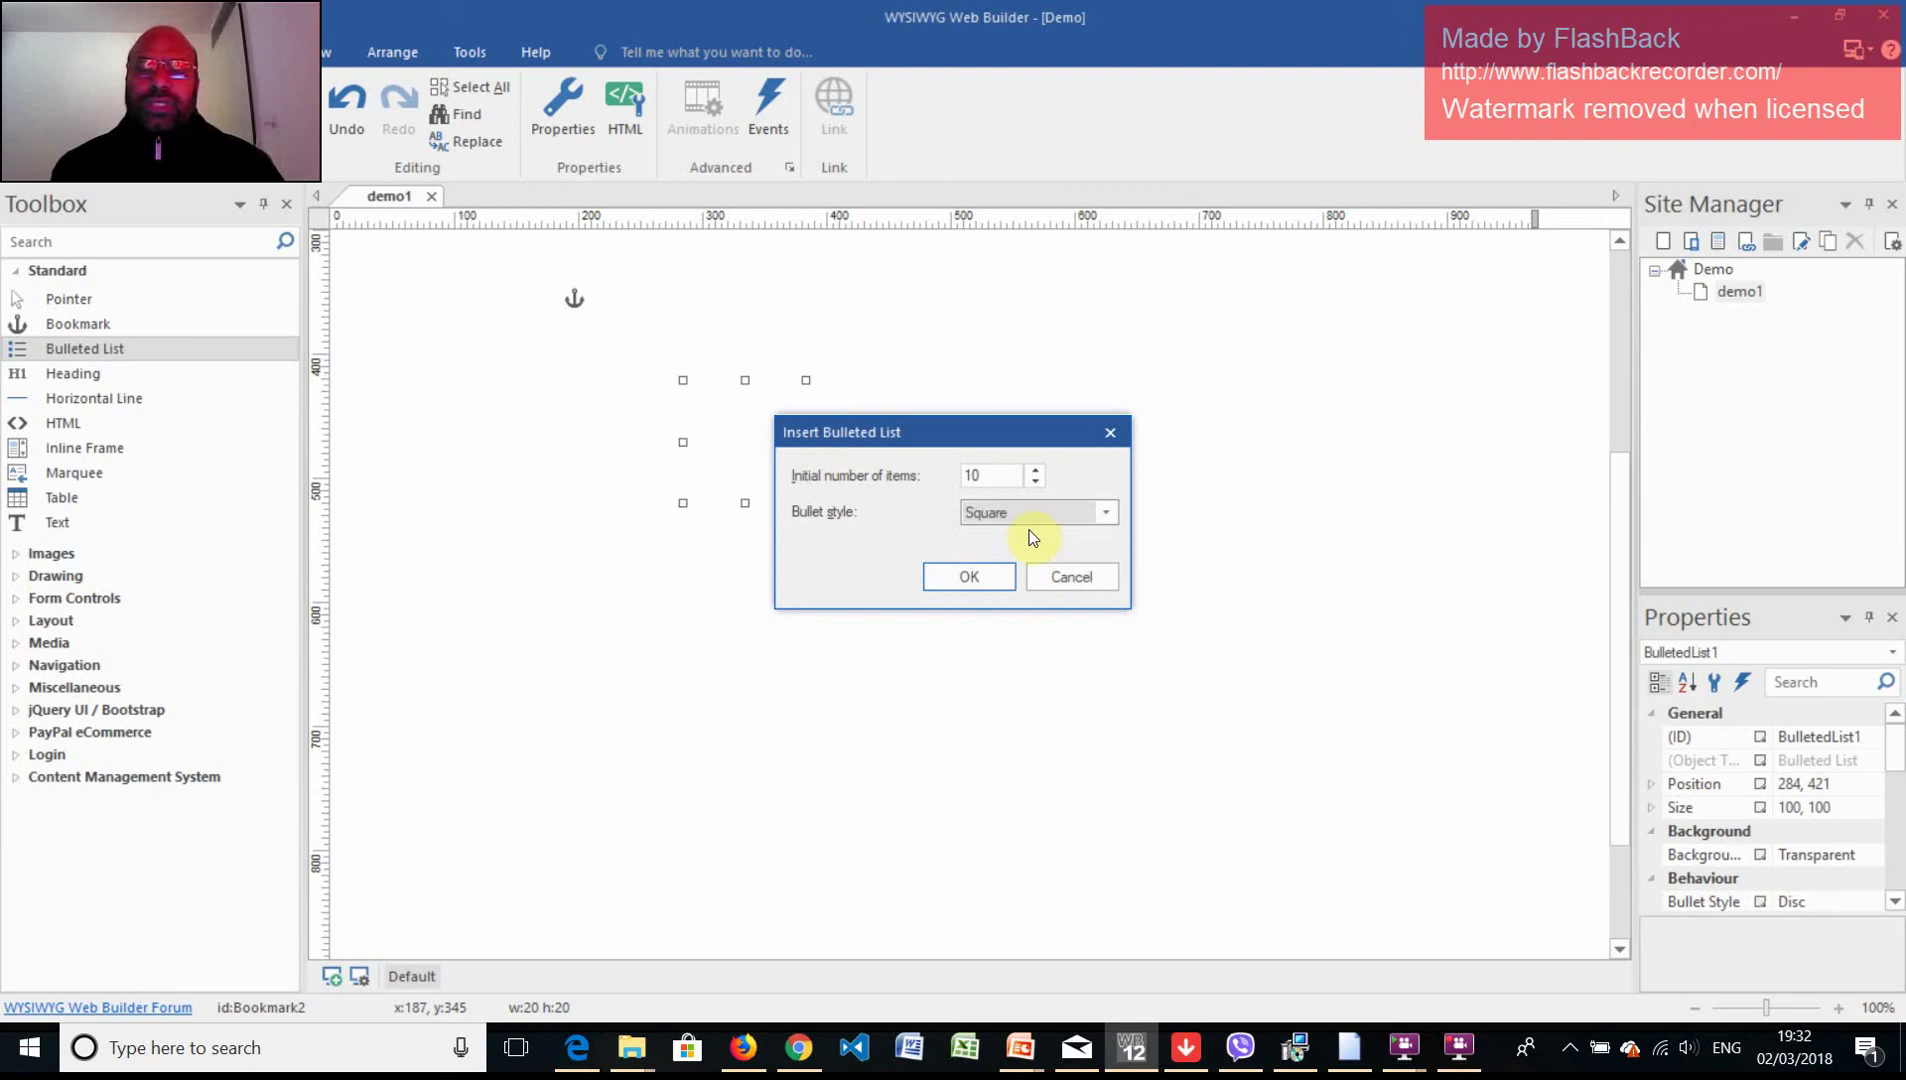
click(978, 576)
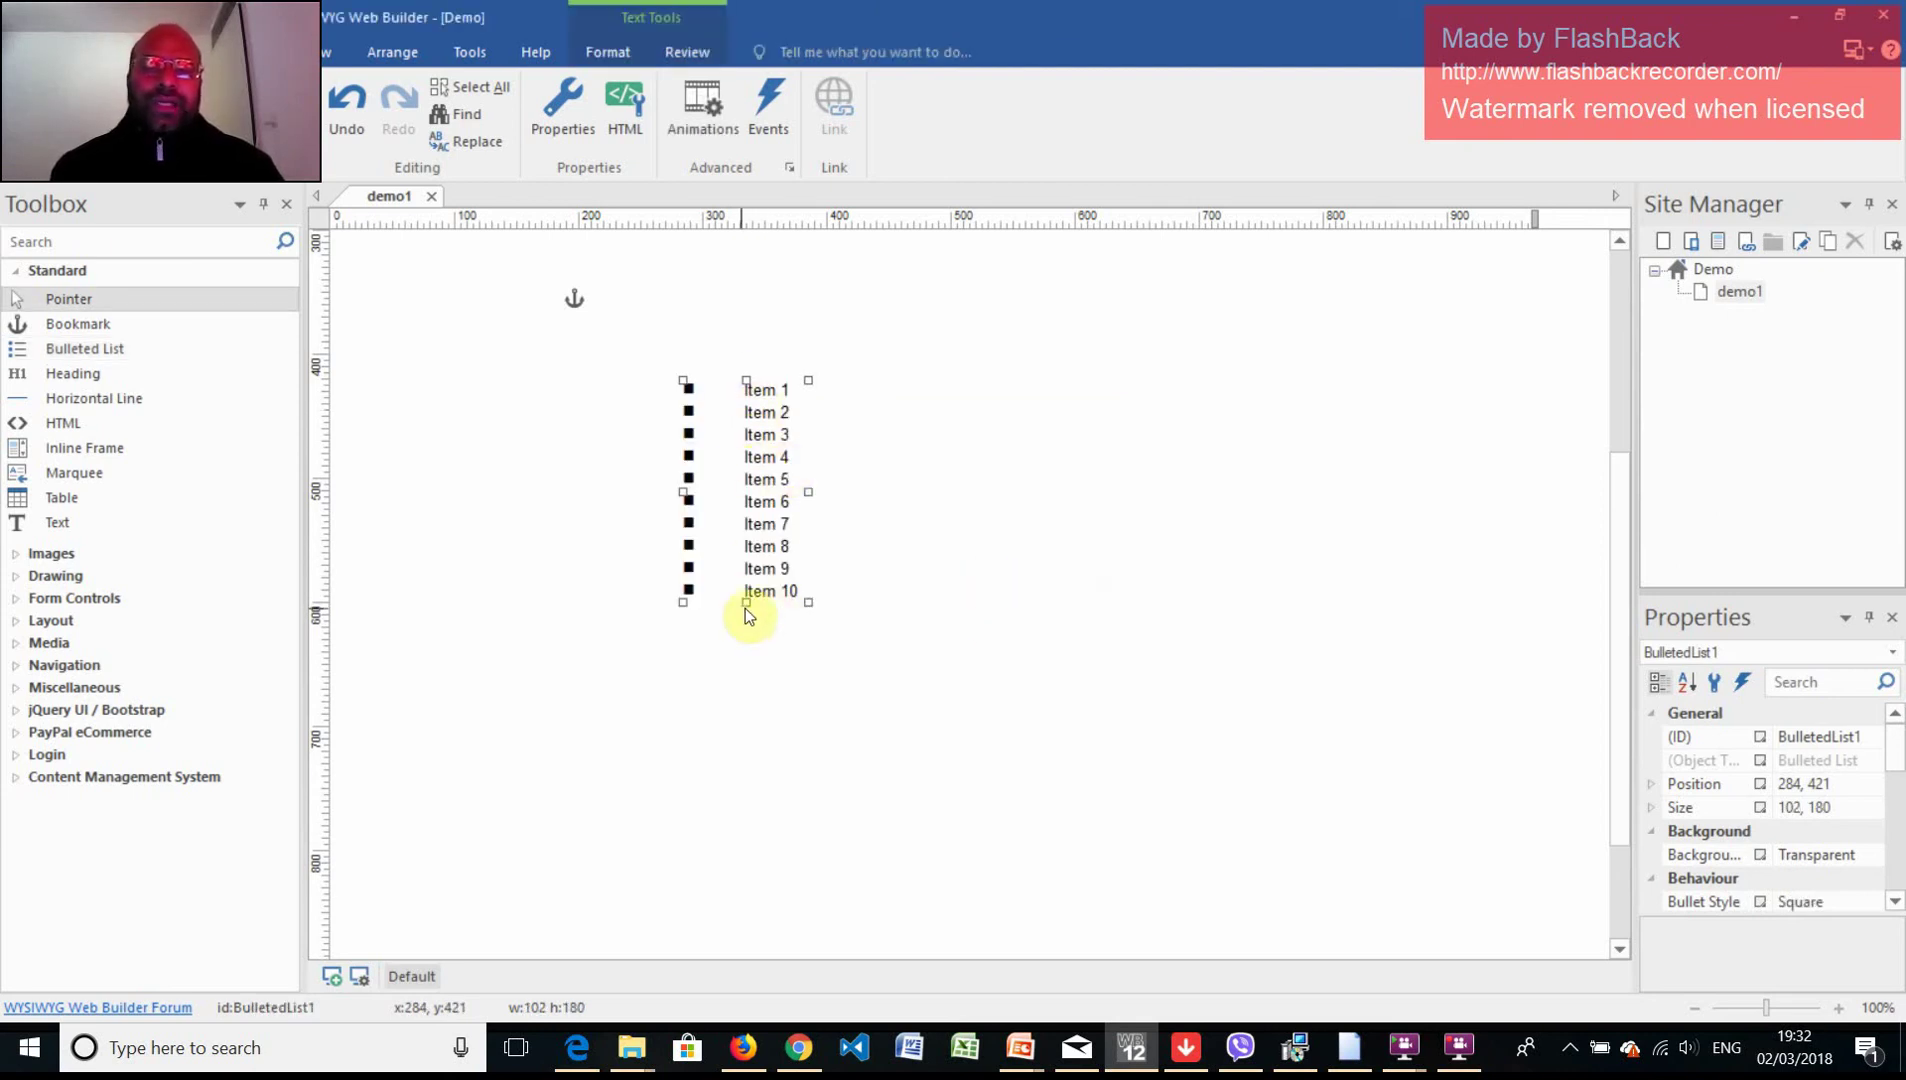
Widen the bulleted list to about 430 pixels by extending its right edge.
click(765, 459)
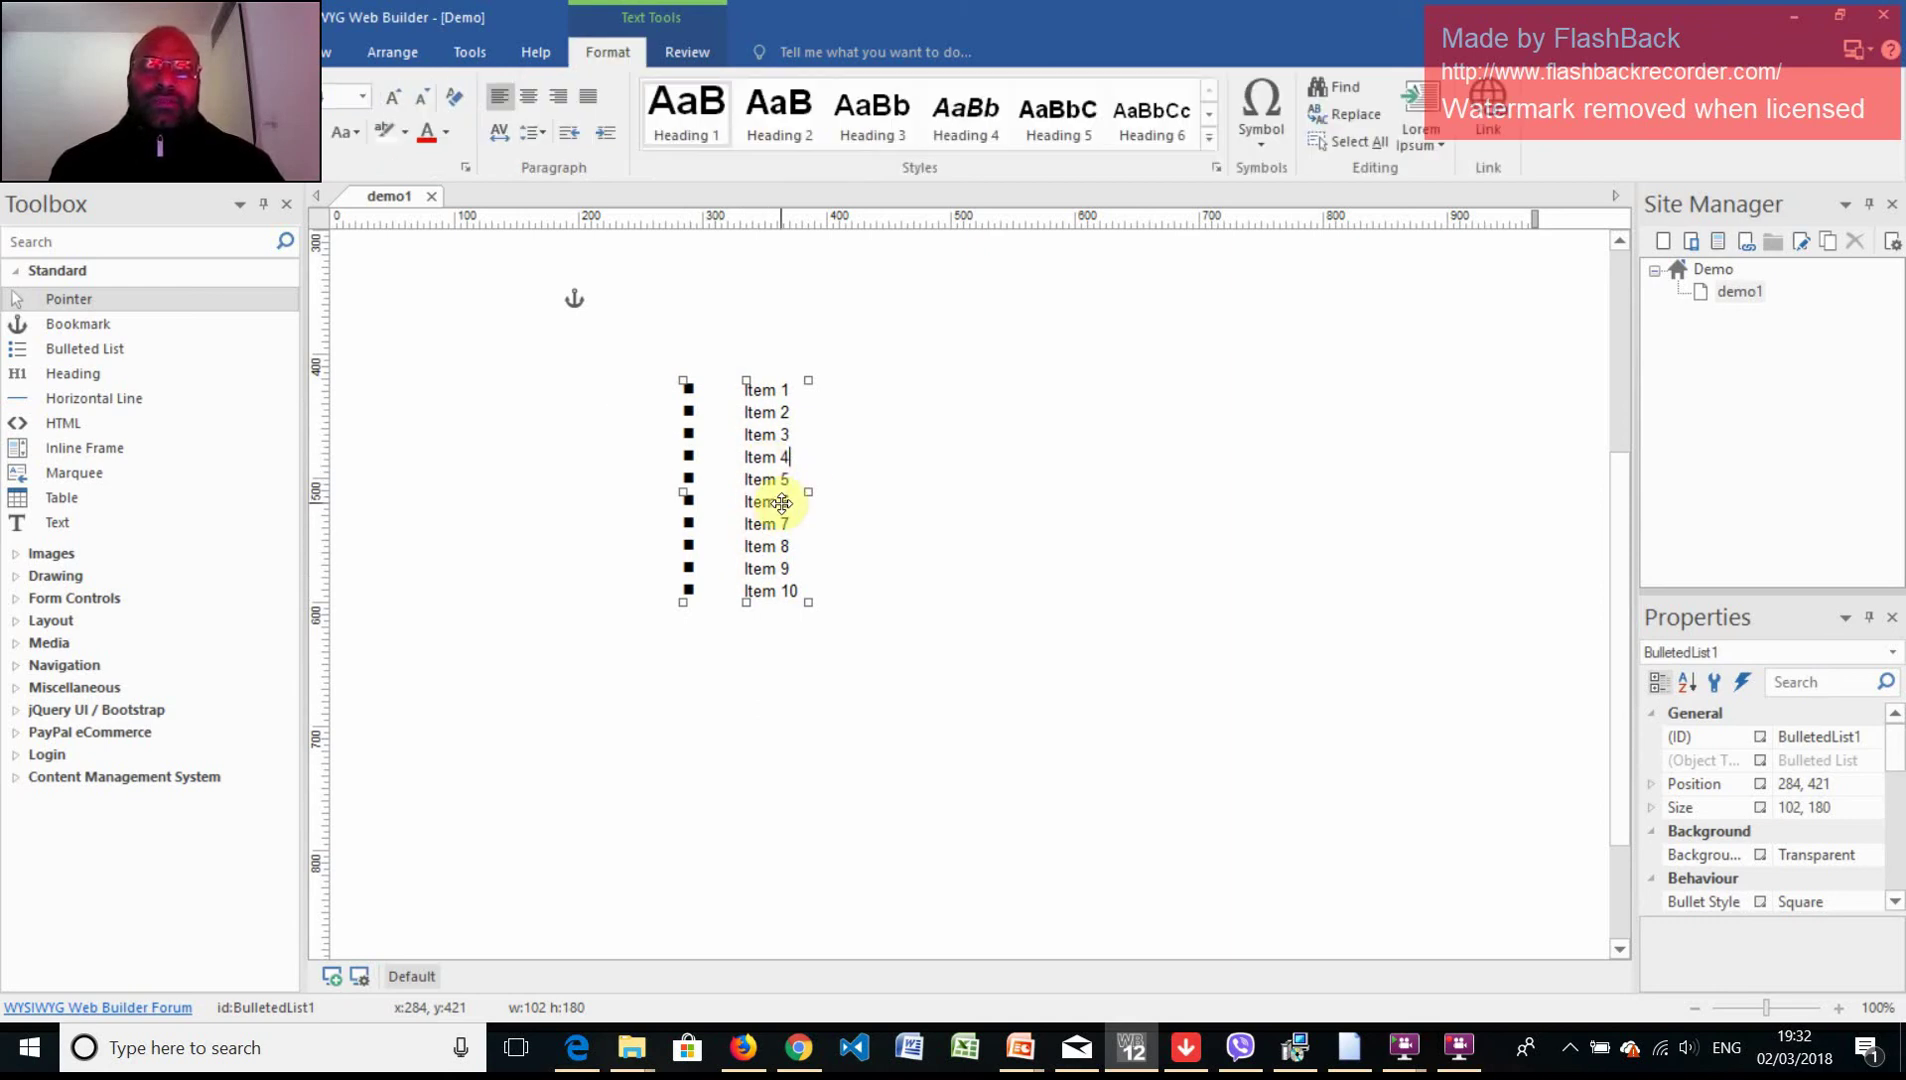
drag(808, 489, 1215, 491)
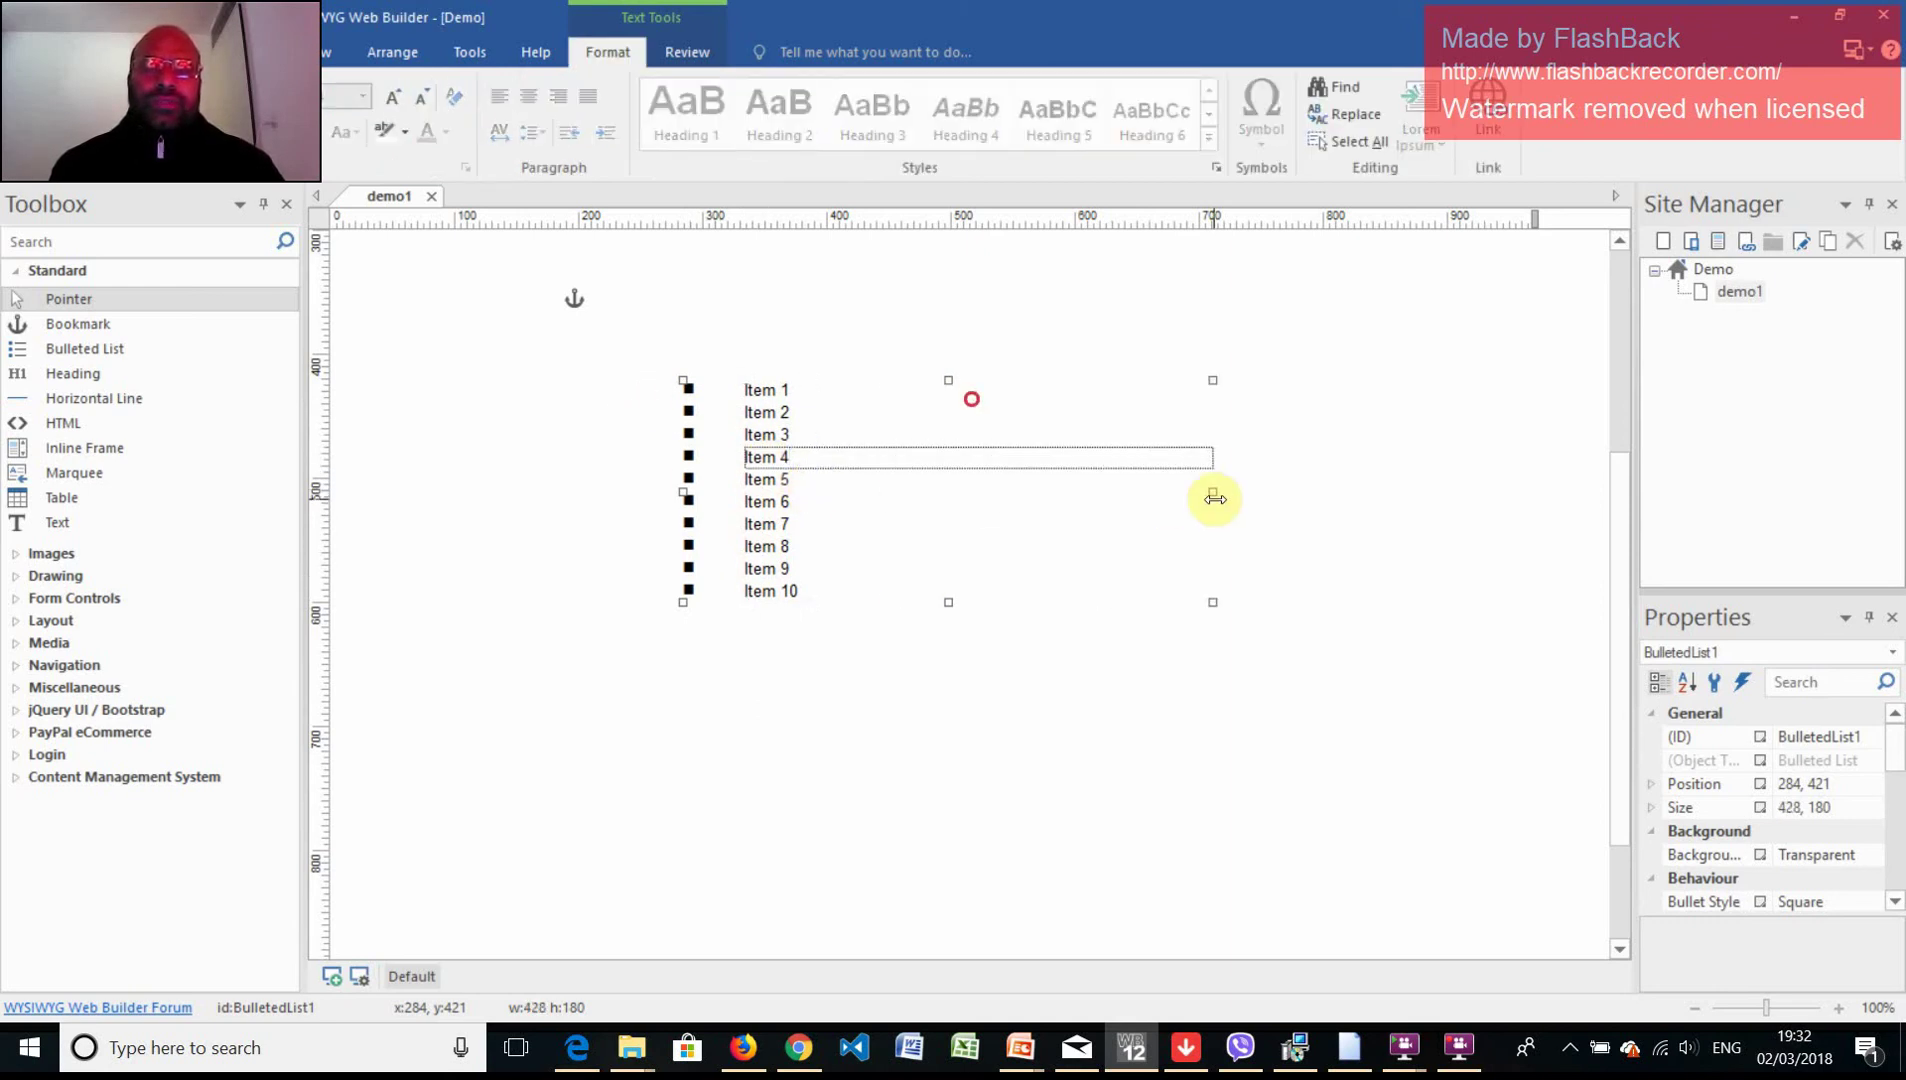
Replace the first three items of the bulleted list with Delhi, Mumbai and Calcutta.
click(787, 389)
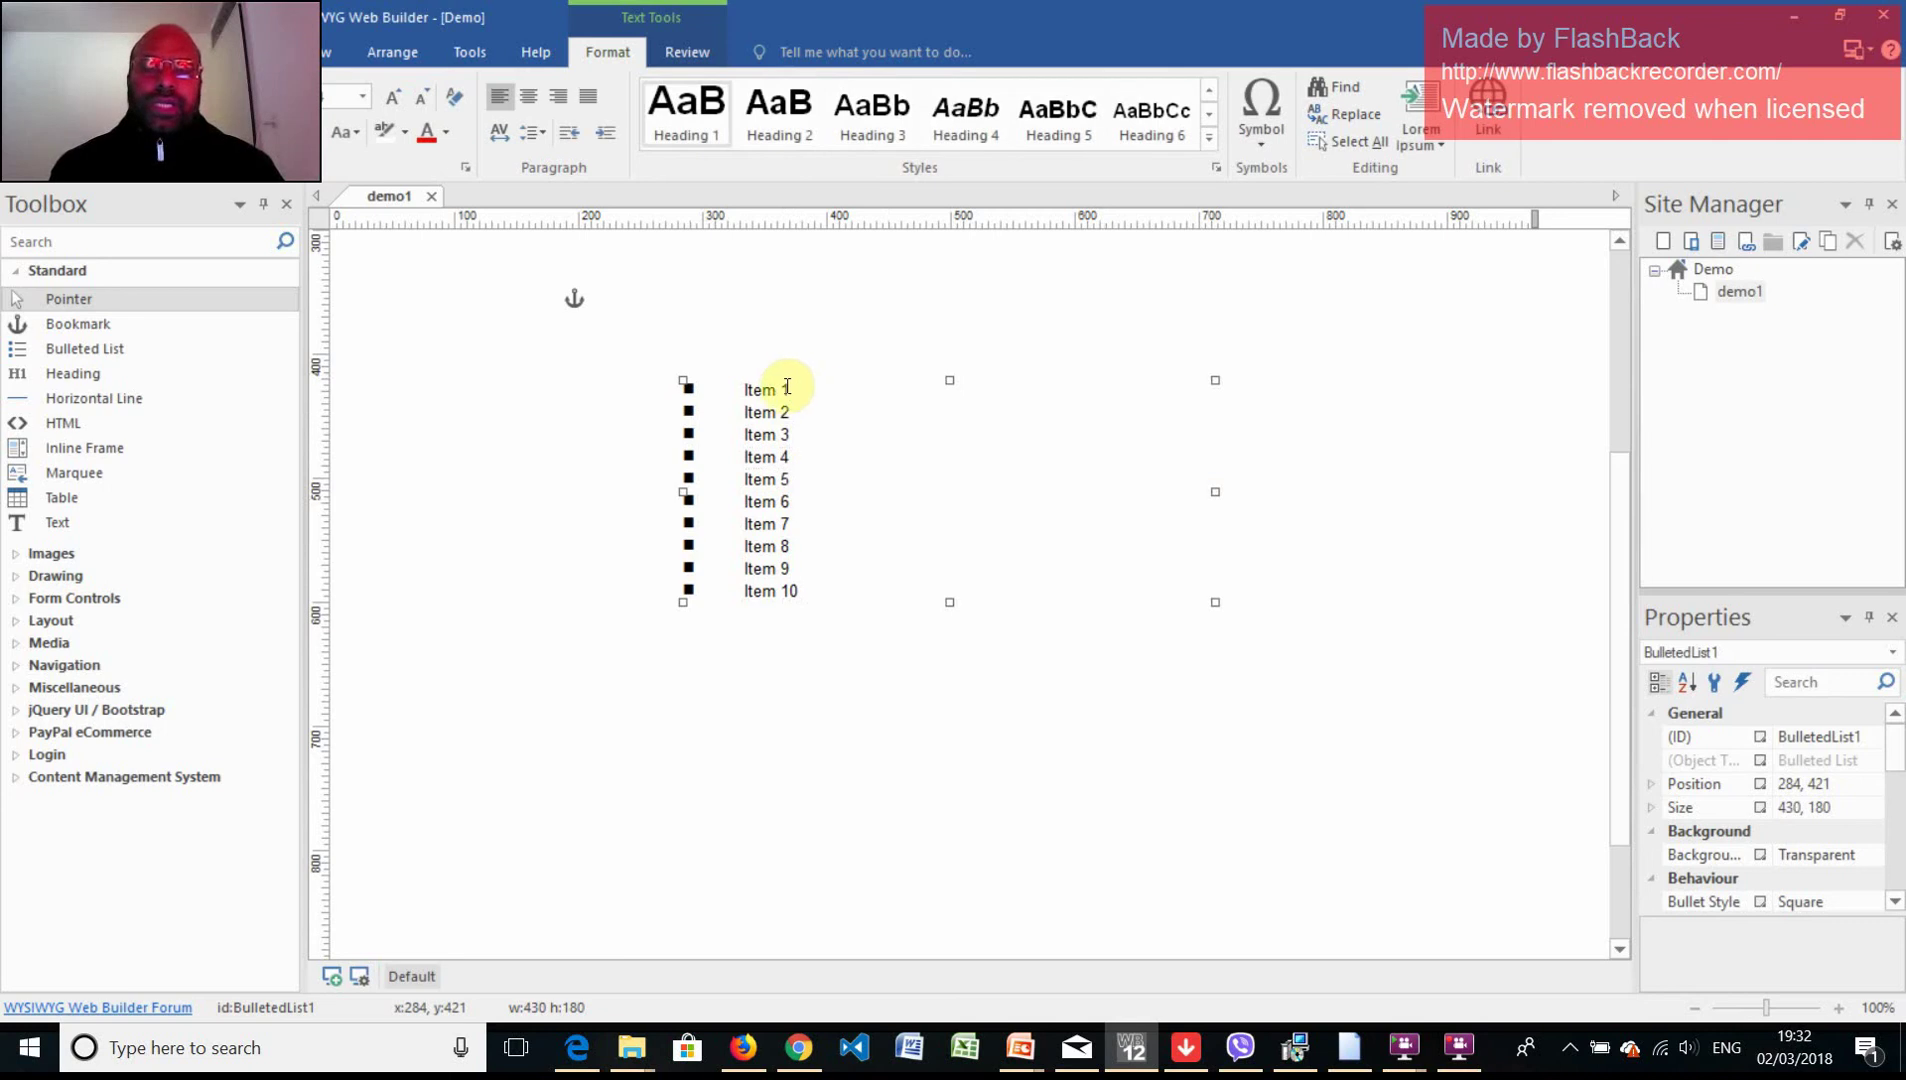
key(BackSpace)
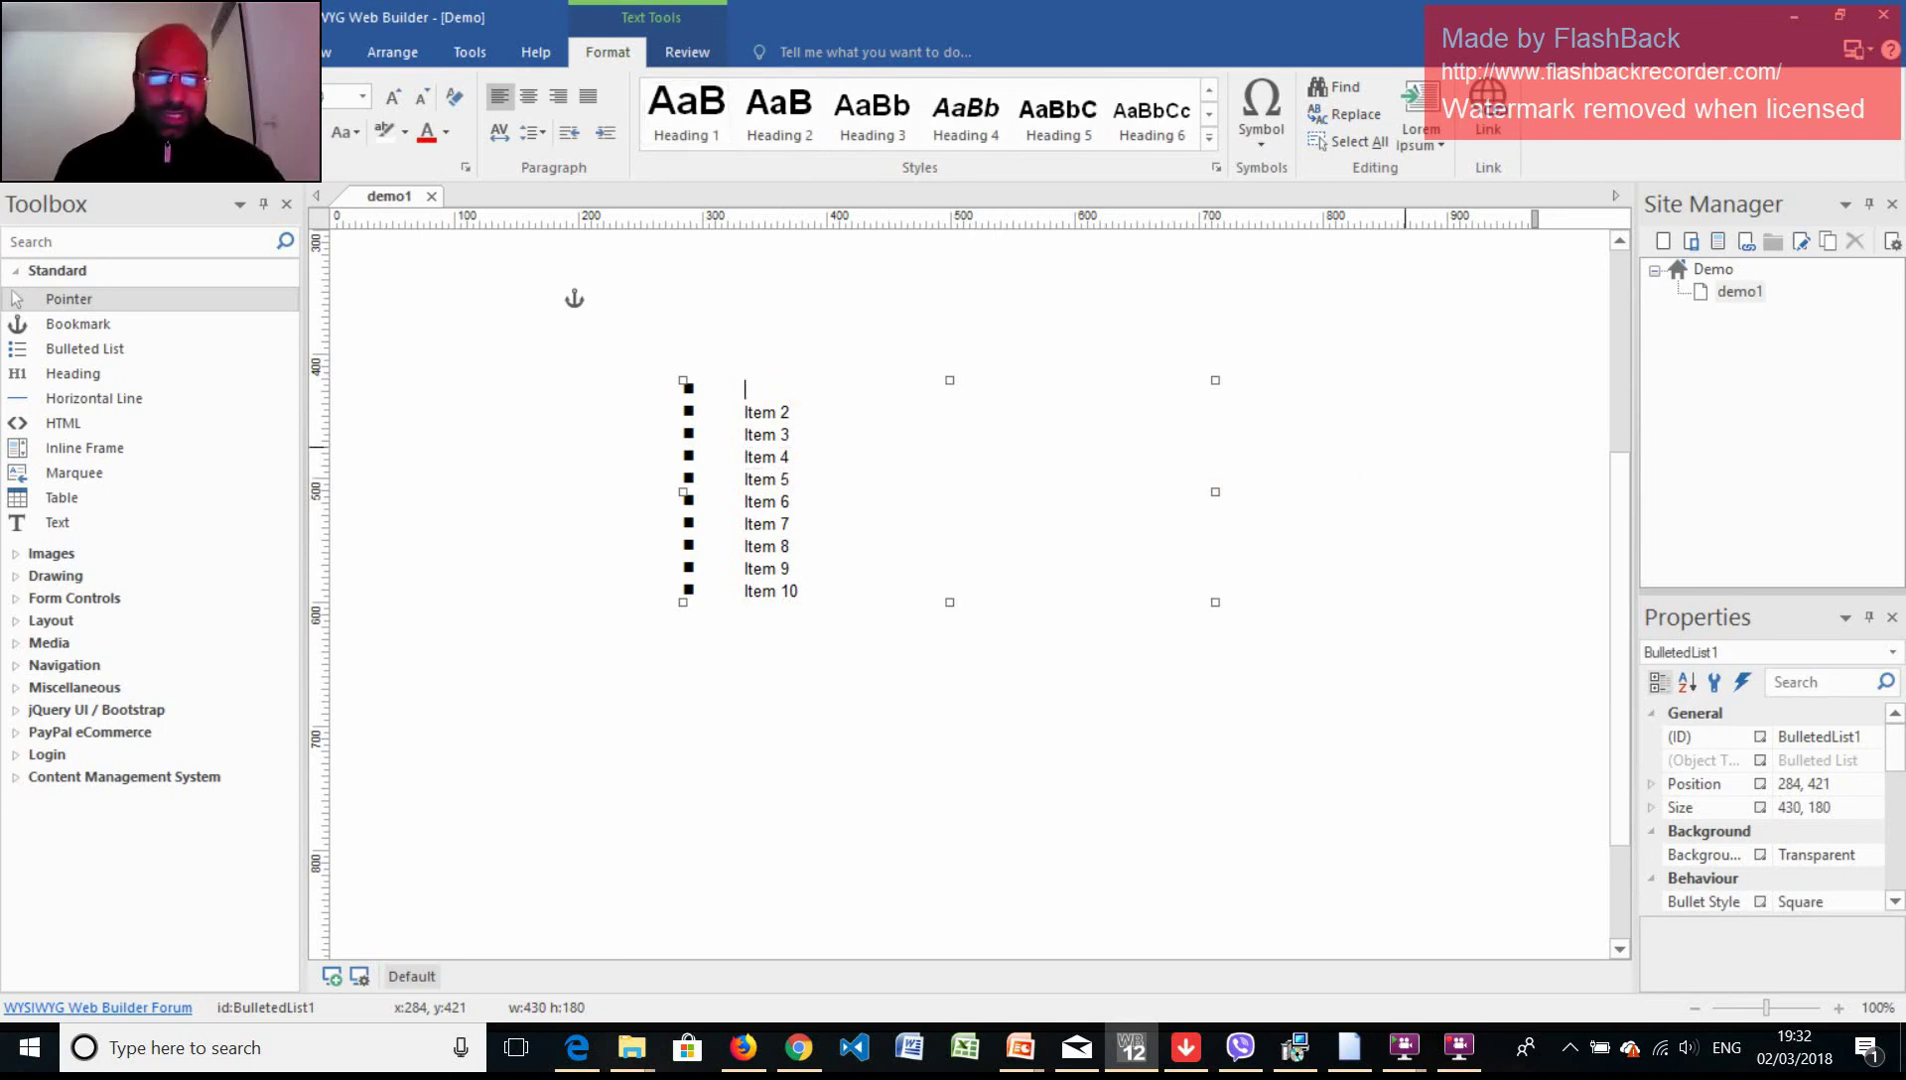
text(Delhi)
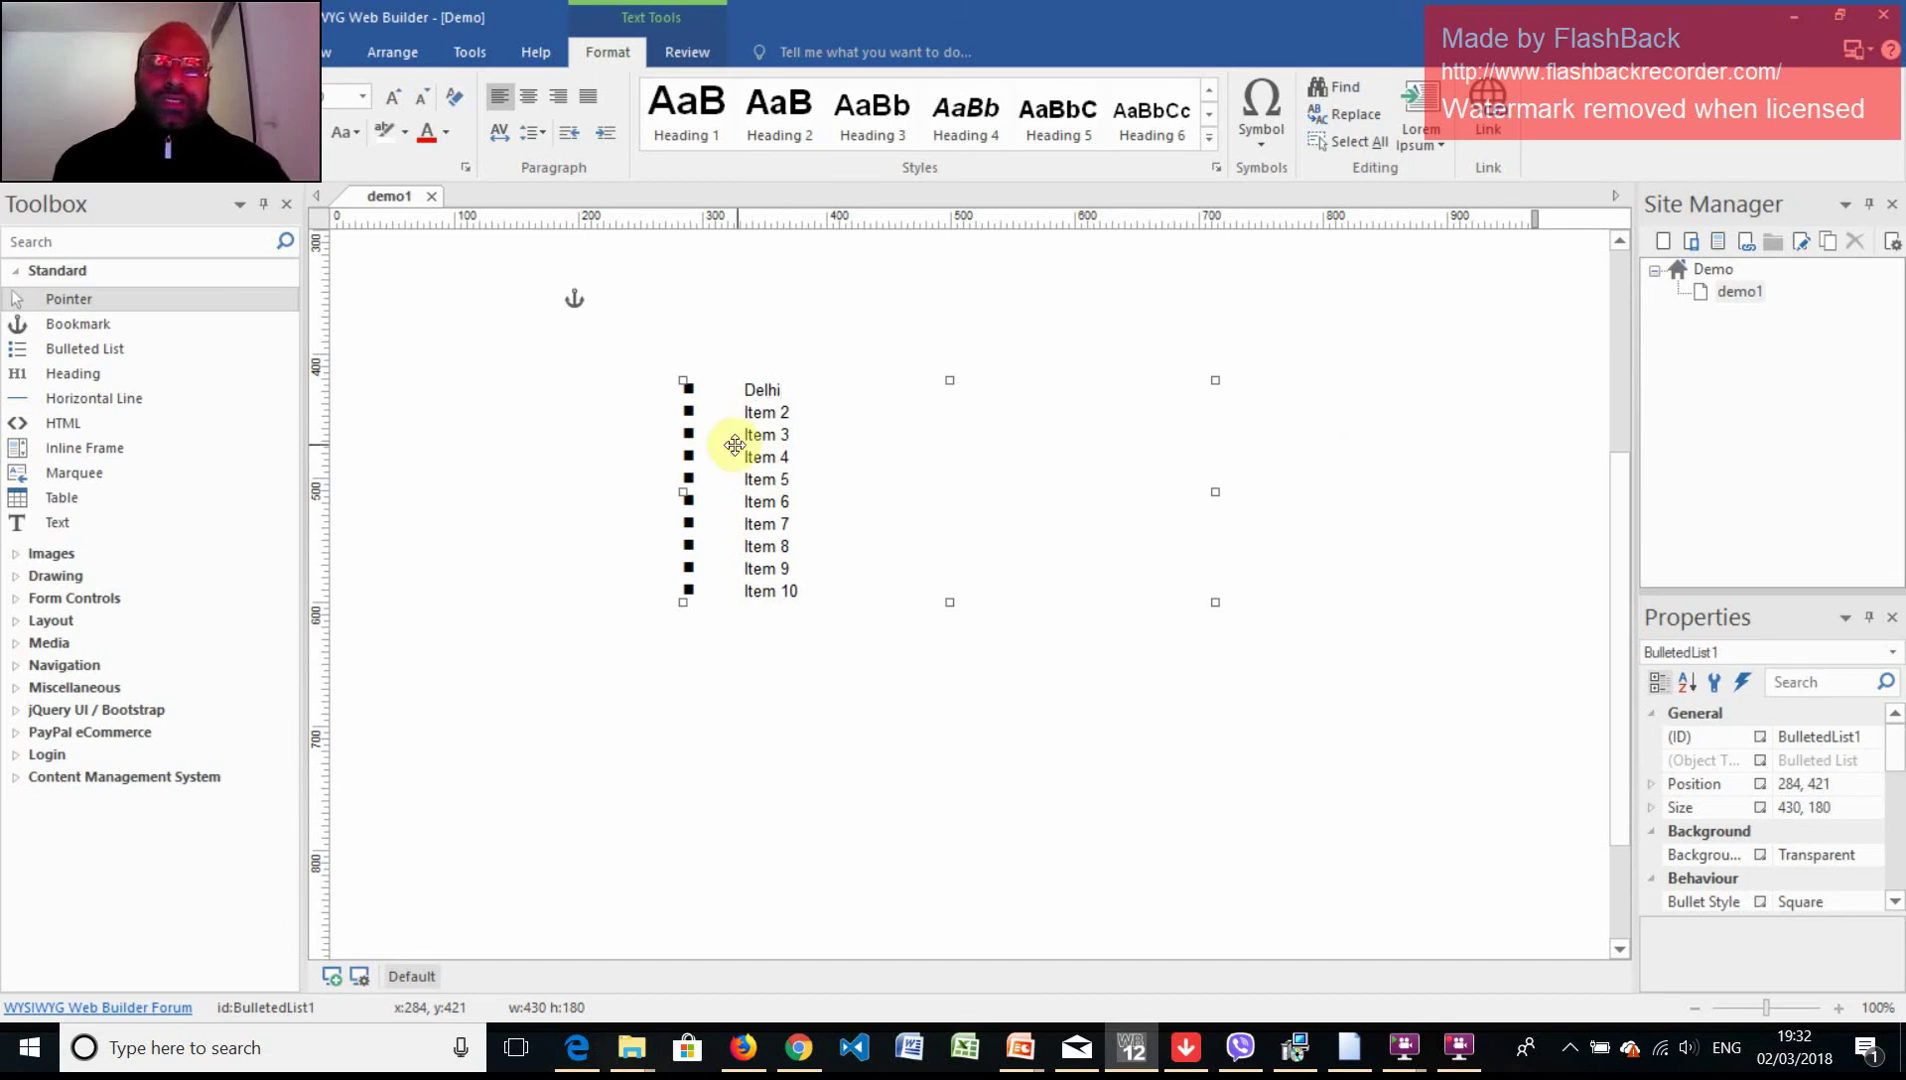
click(778, 413)
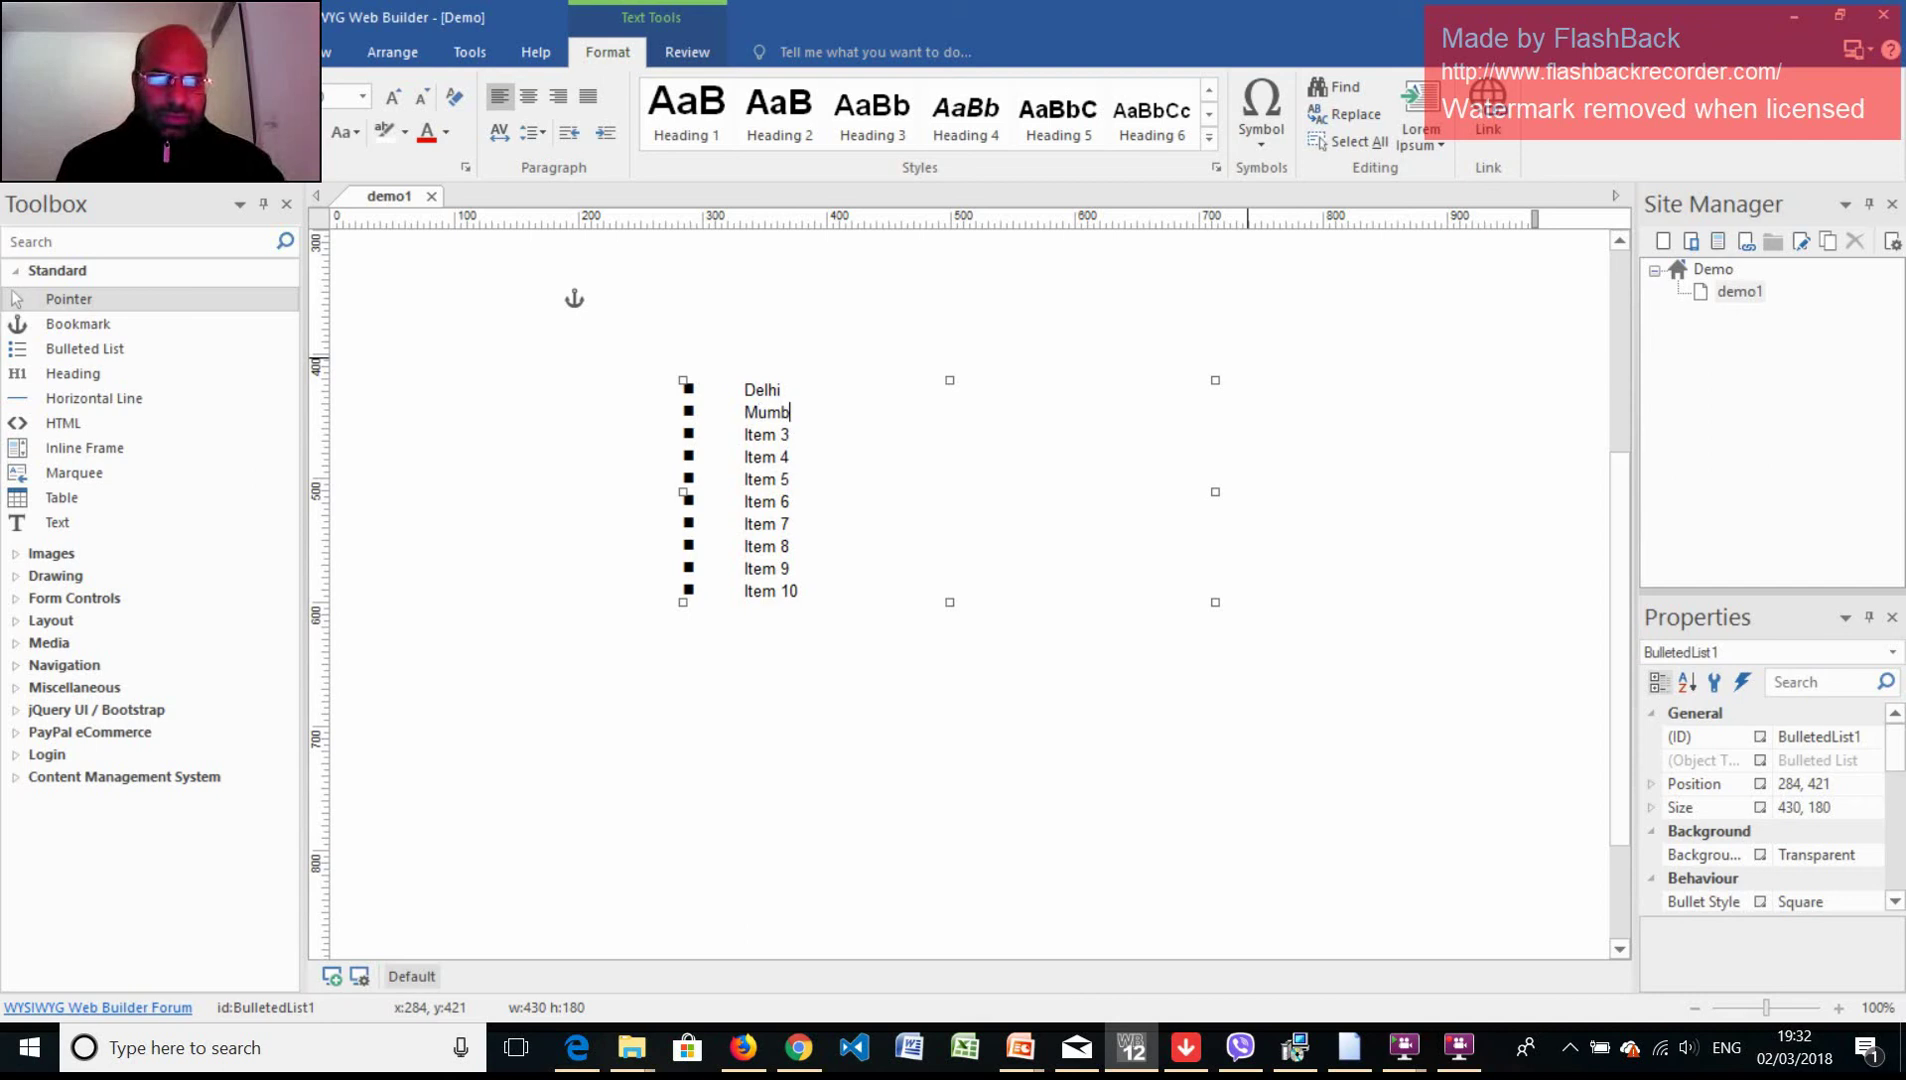
click(785, 434)
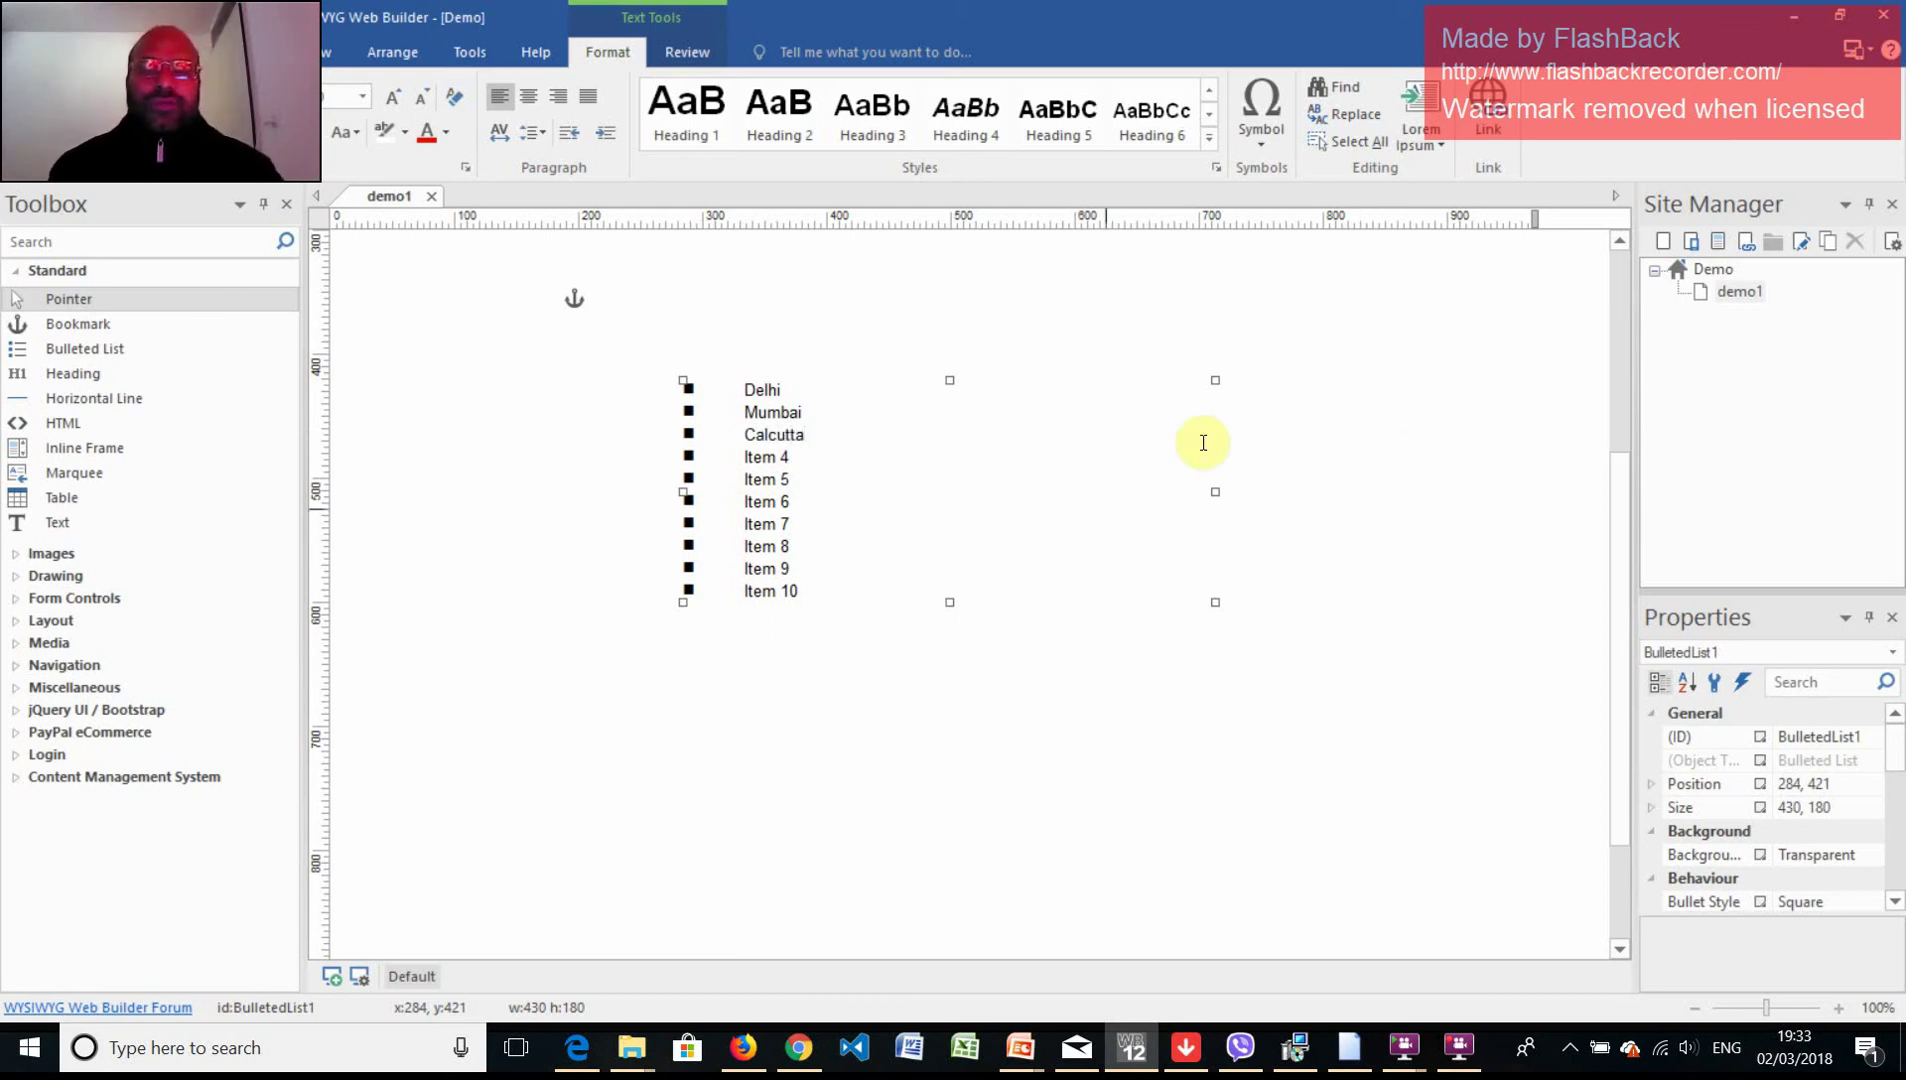
click(1033, 747)
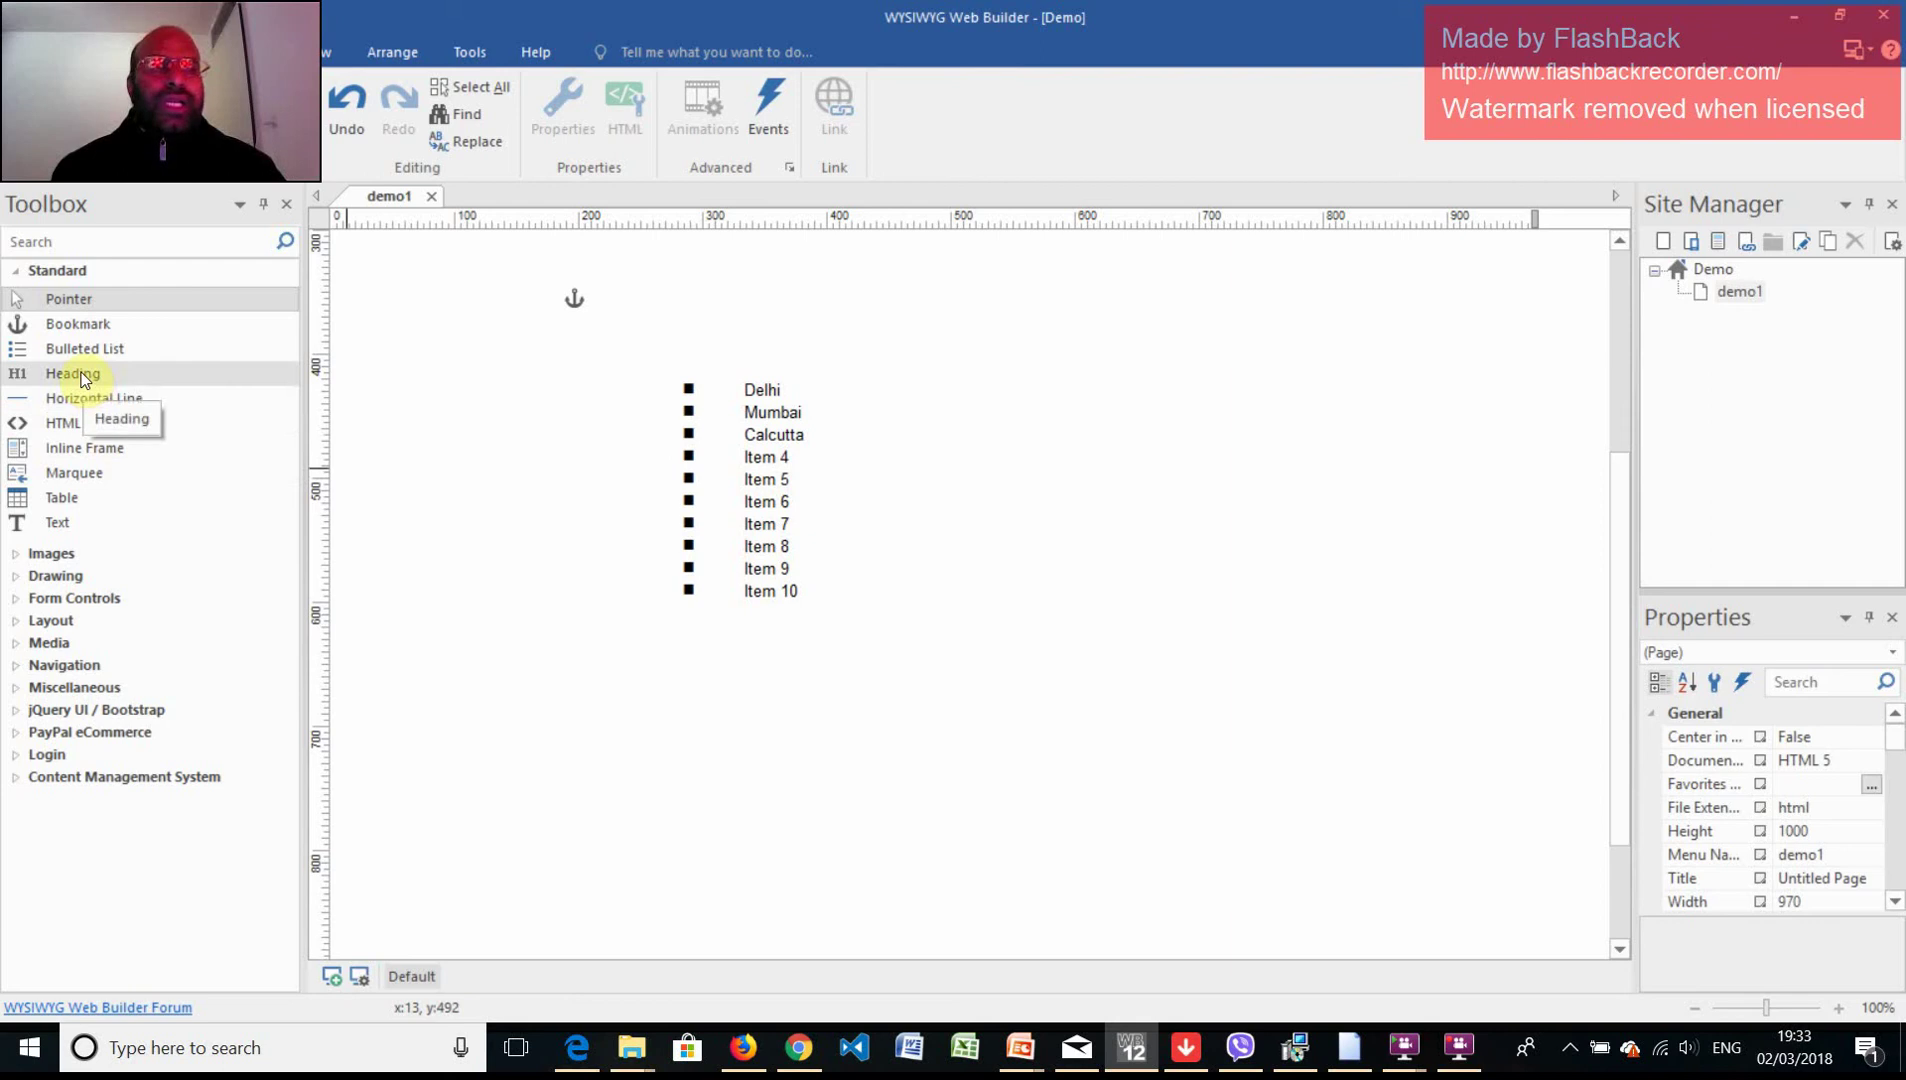
Add a heading at about 527, 333 and delete the grey "today latest" marquee.
drag(84, 378, 991, 640)
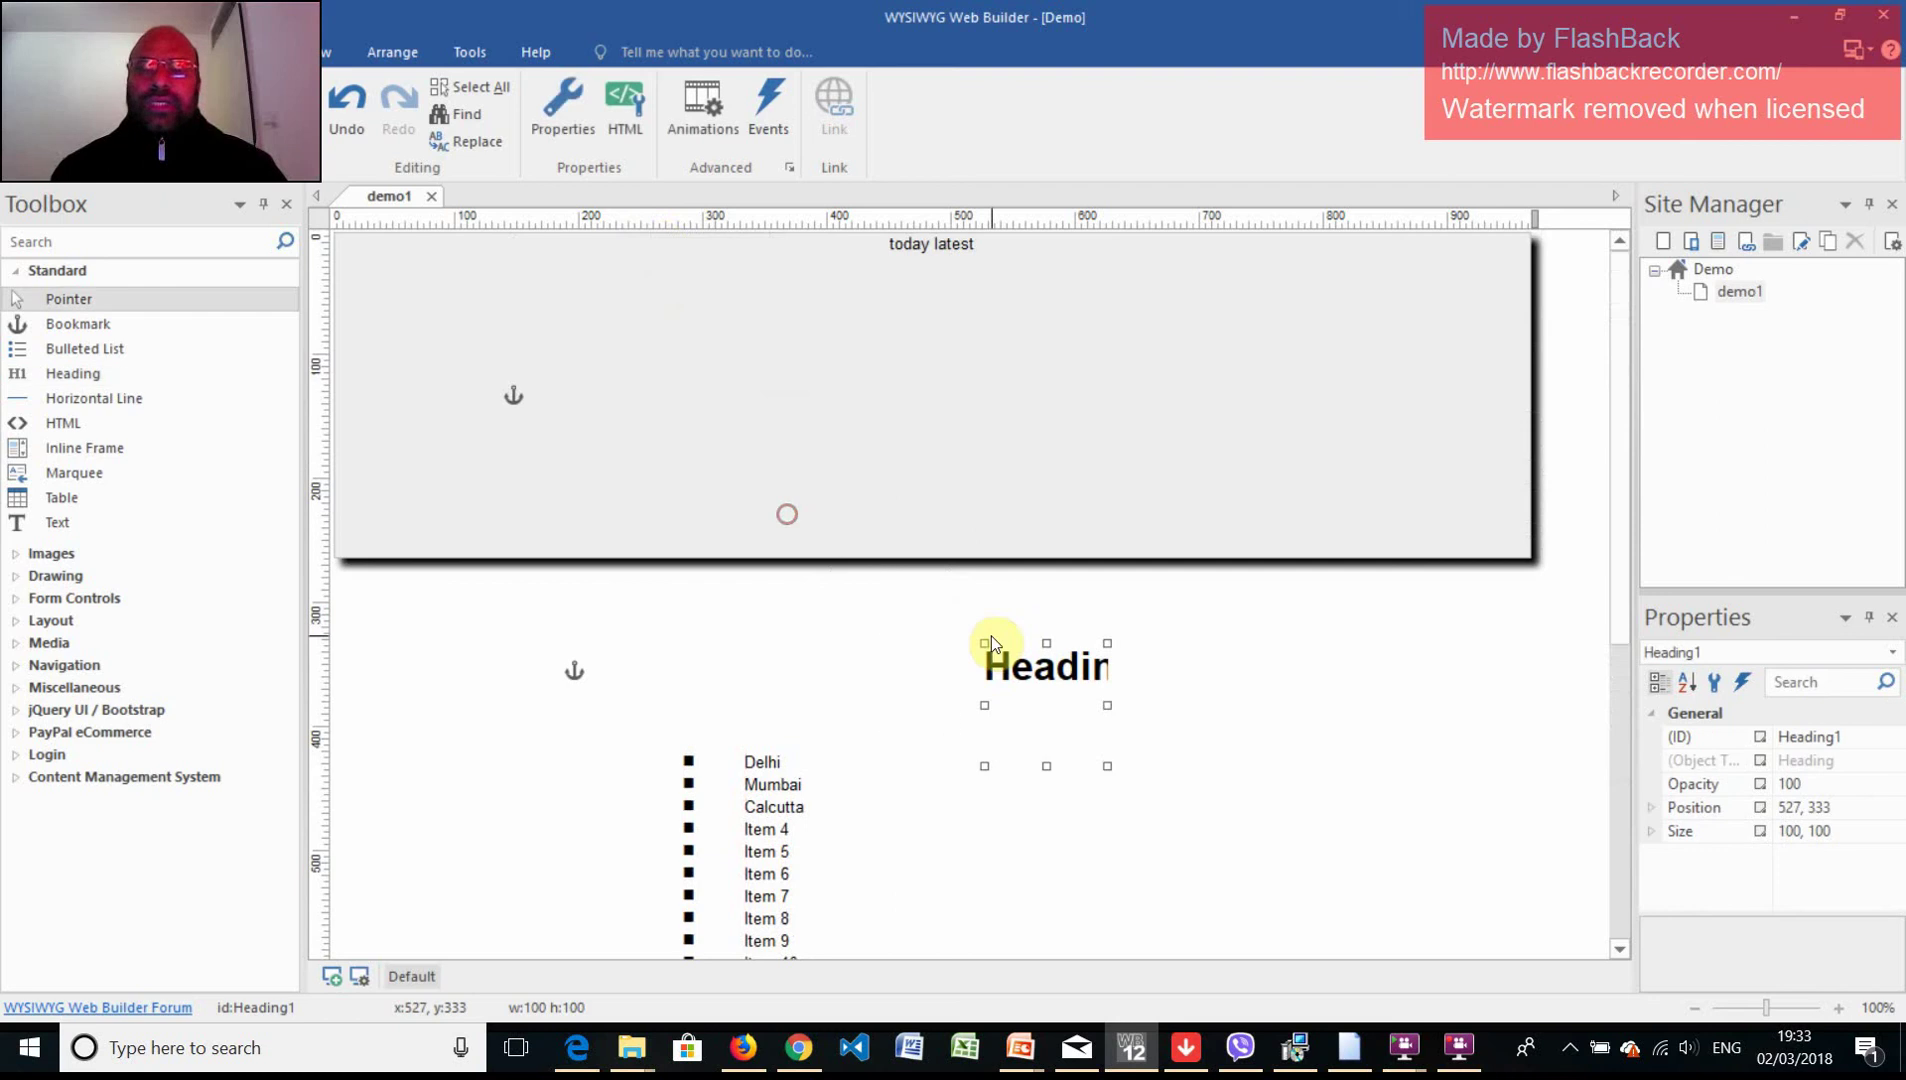
click(931, 366)
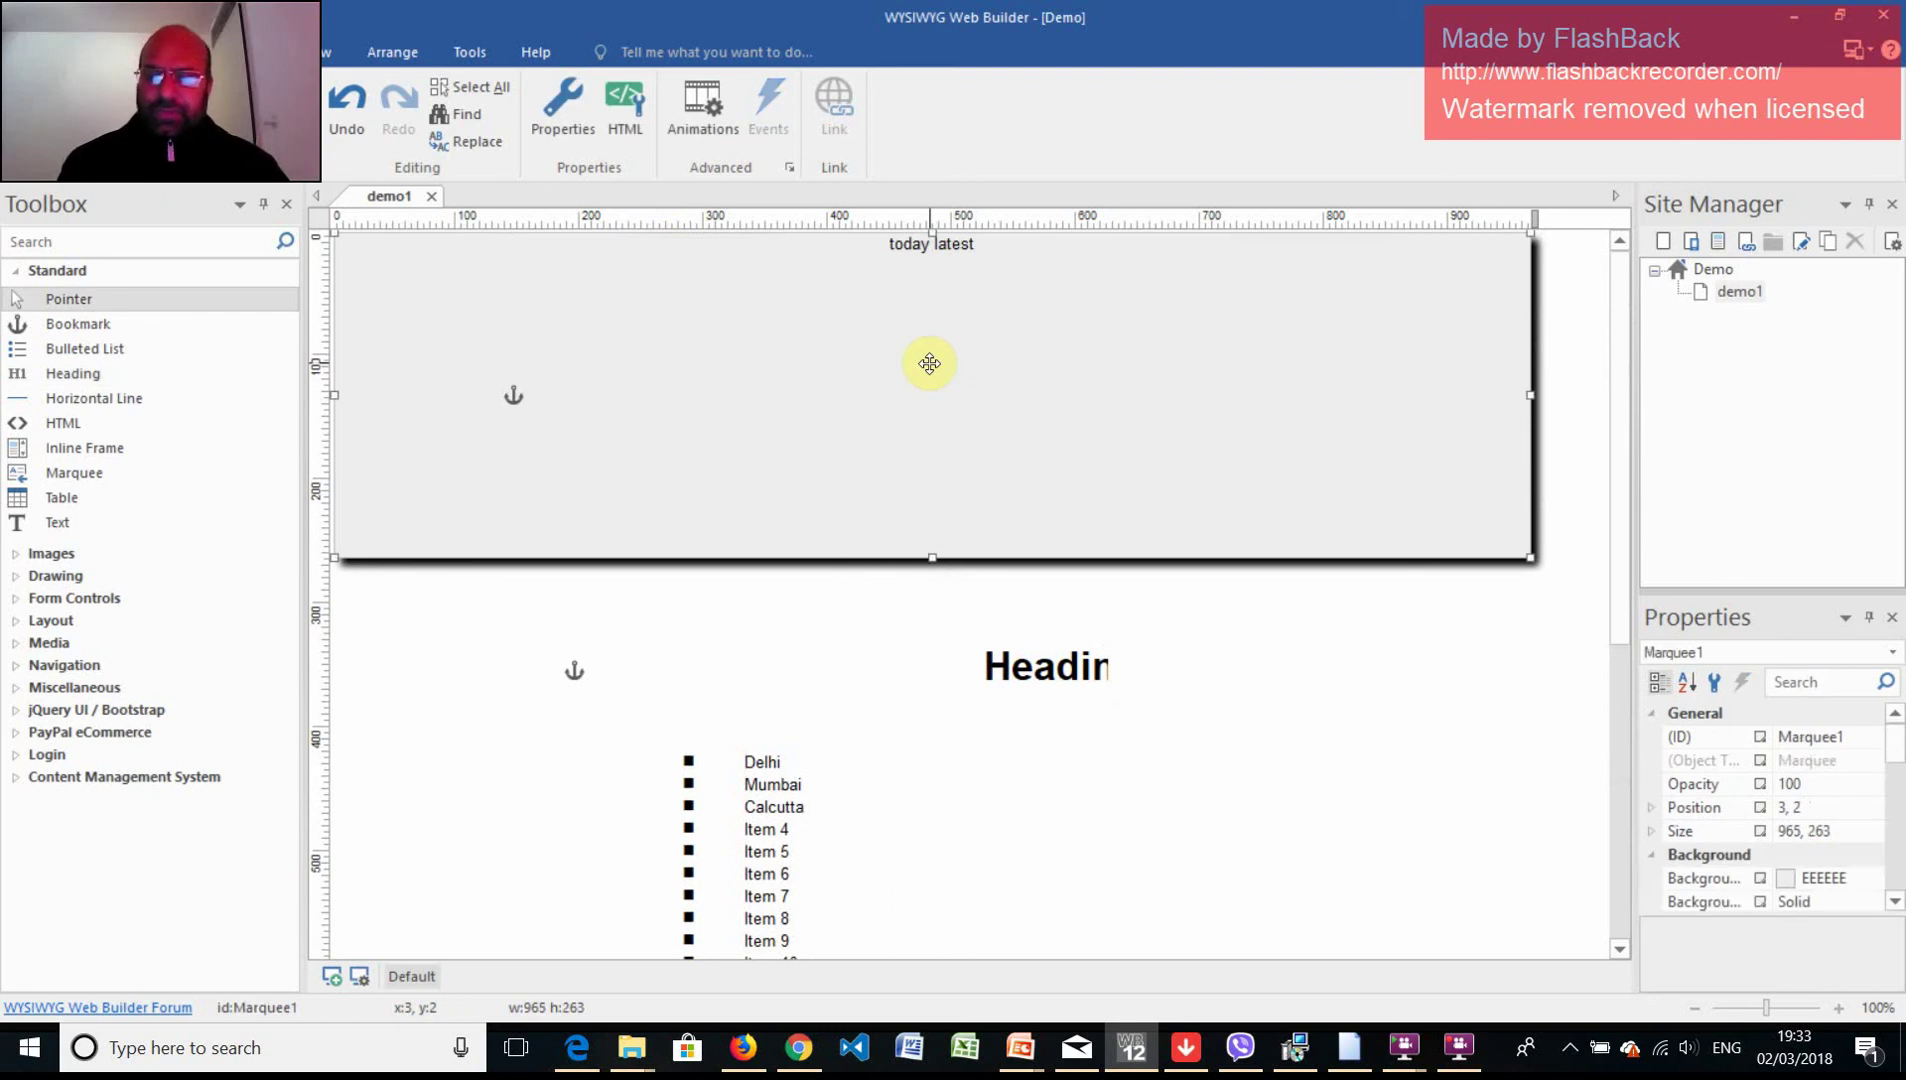
key(Delete)
Place the heading along the page's upper edge at about 5, 4 and stretch it to about 965 pixels wide.
drag(1014, 660, 1531, 306)
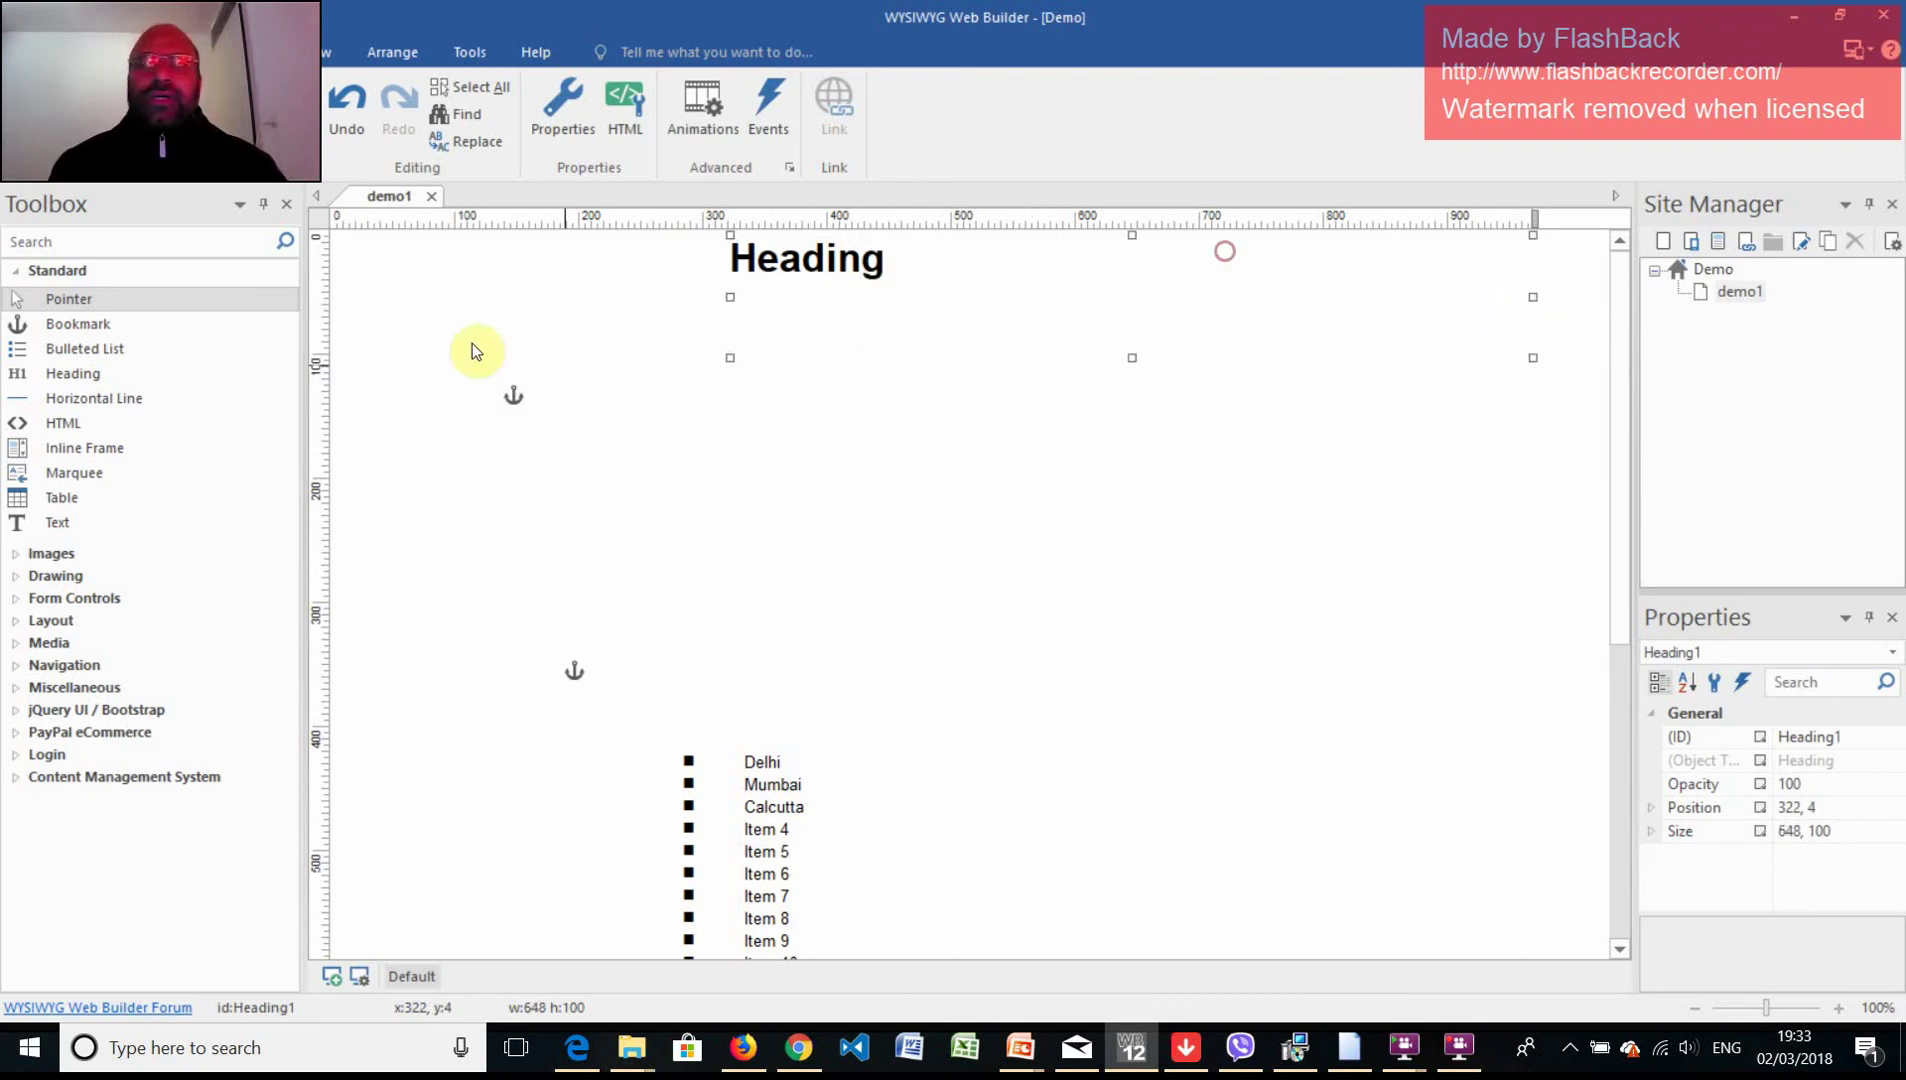
drag(722, 298, 337, 300)
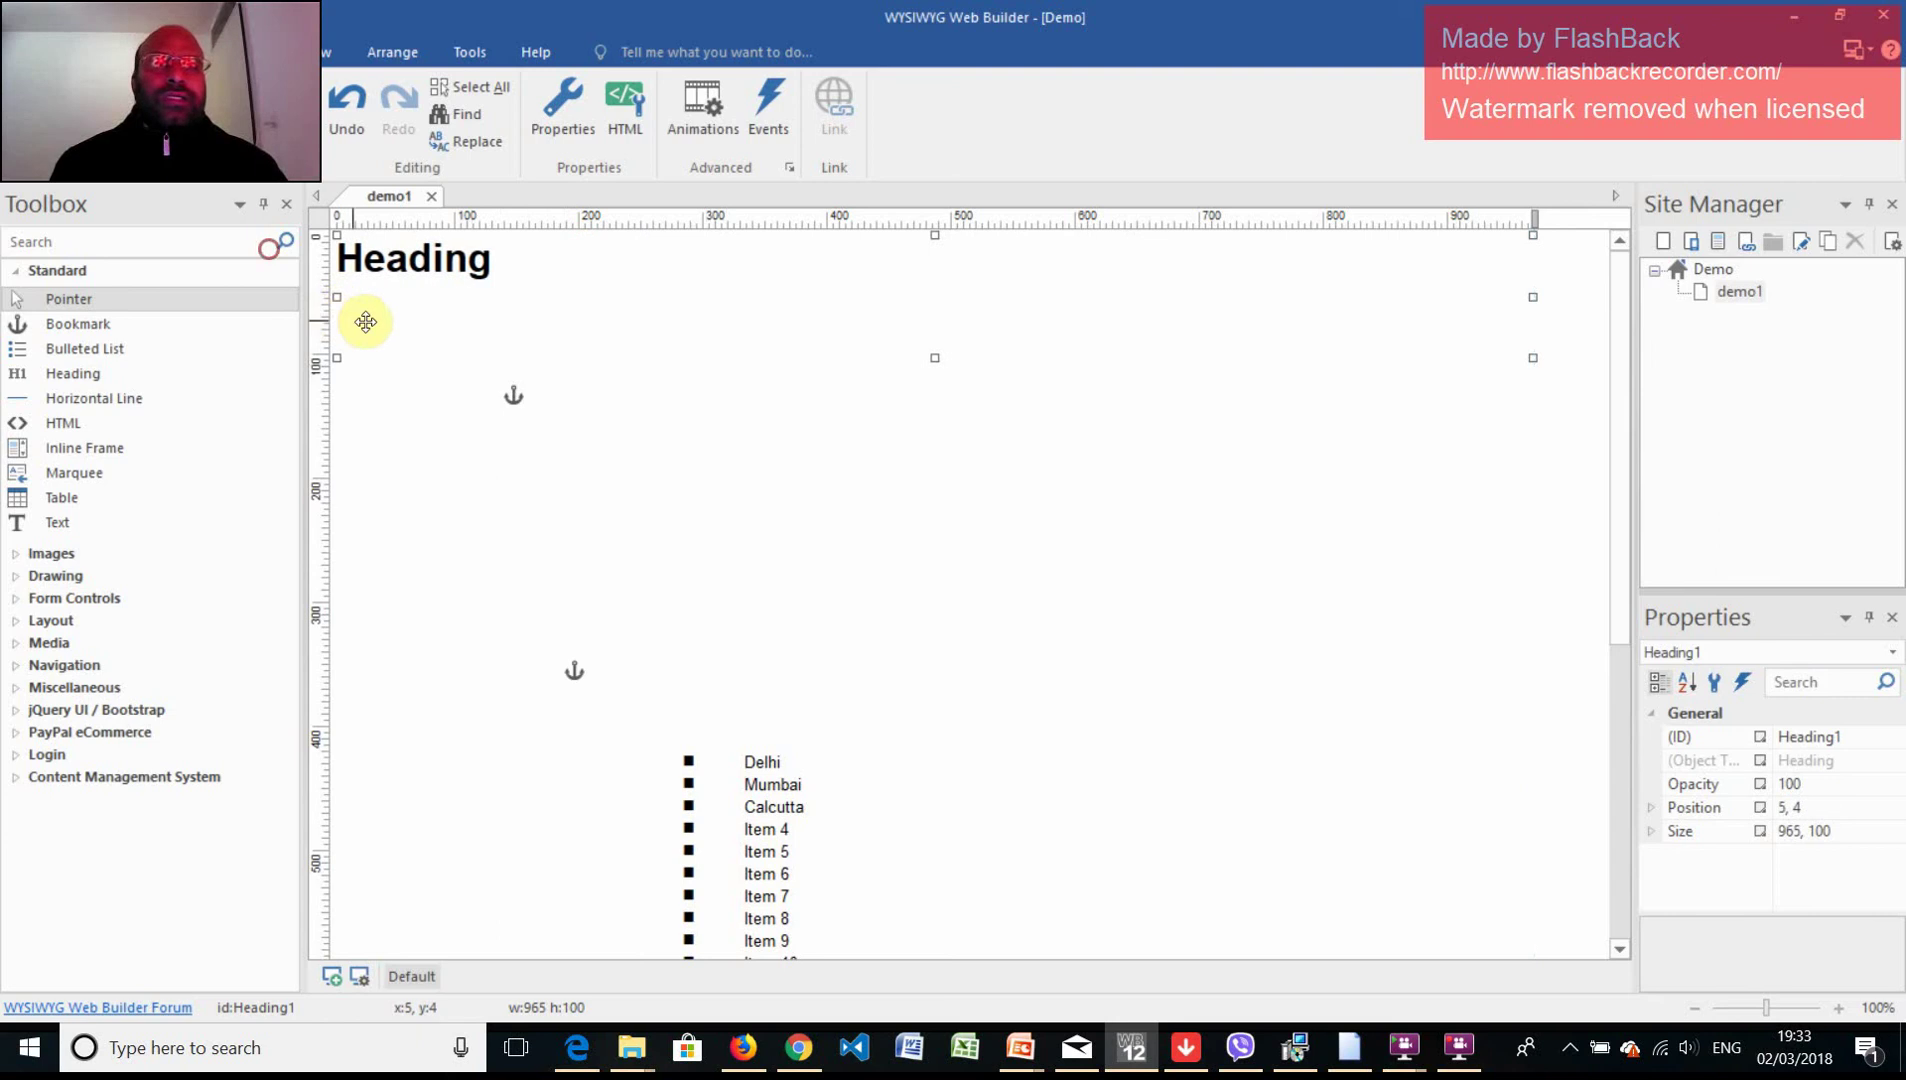
Replace the heading's text with DemoSession.
double_click(487, 266)
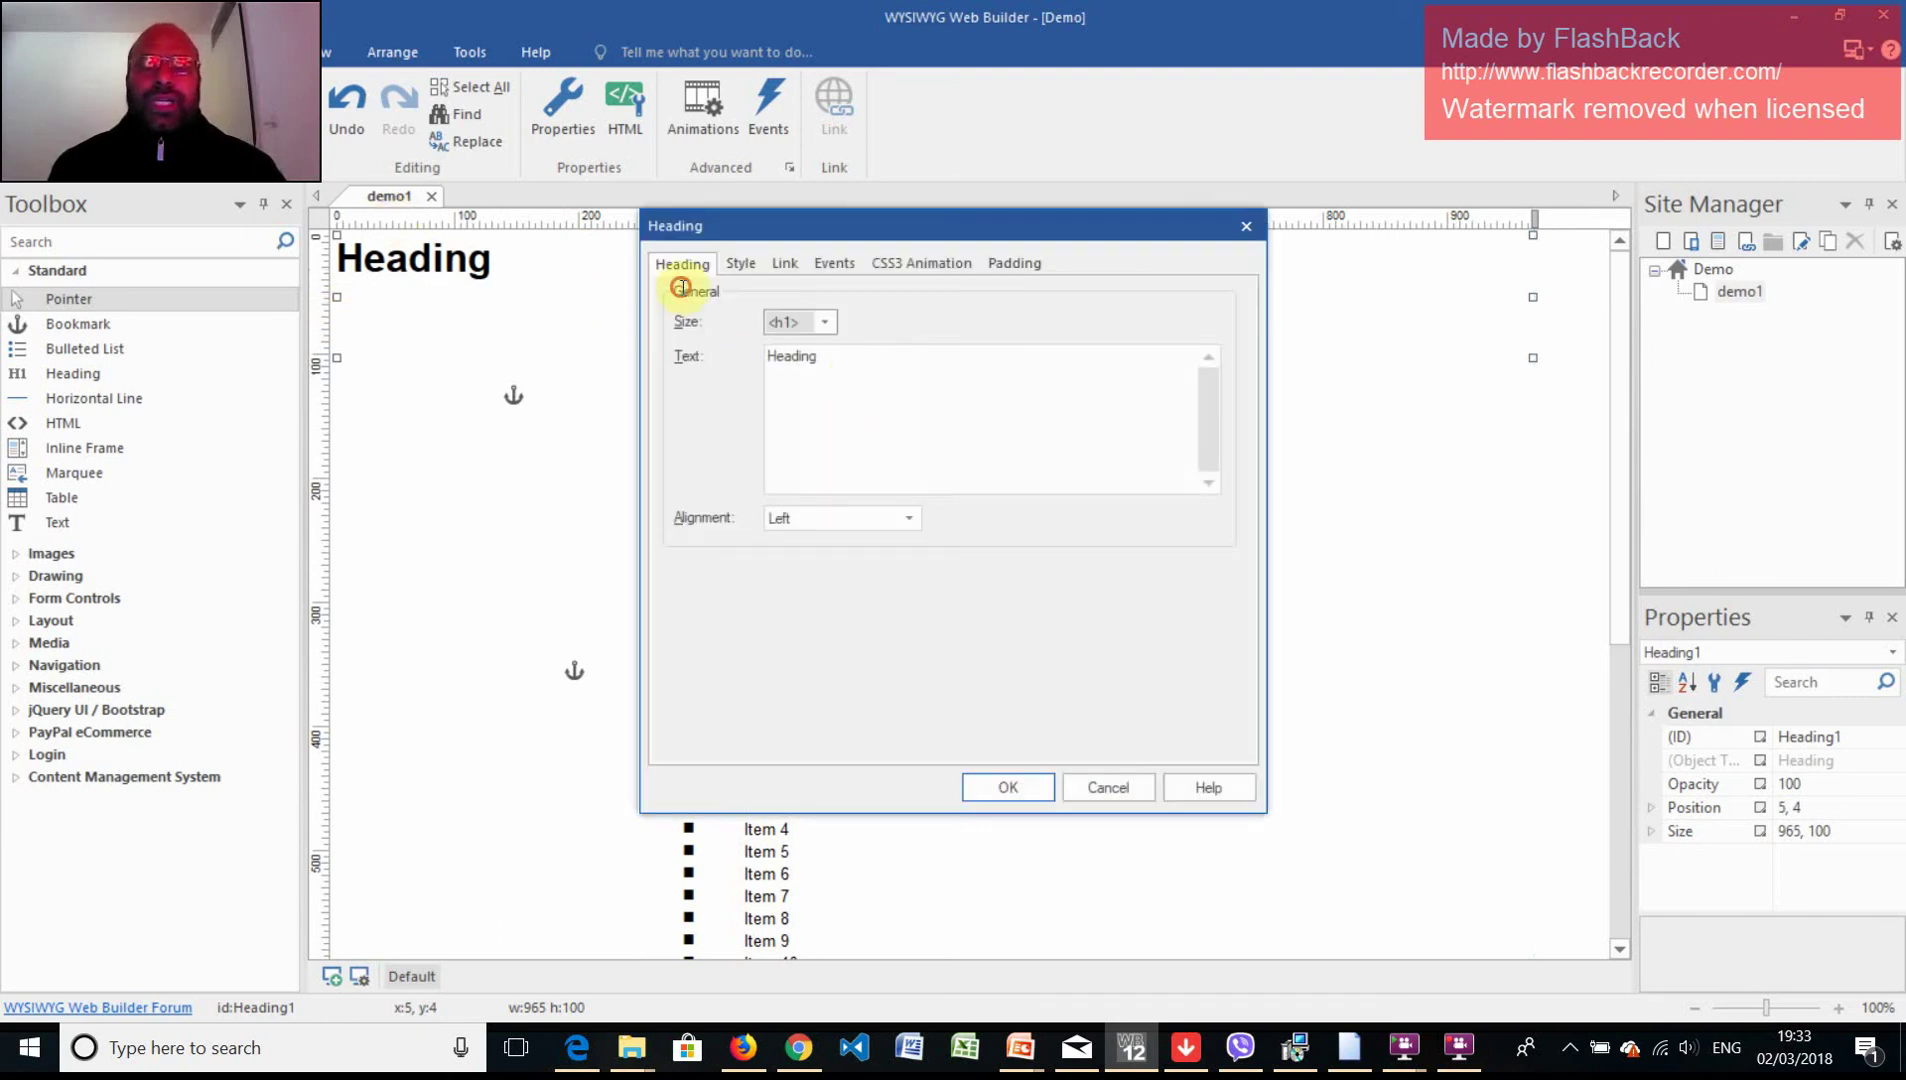
key(Tab)
key(BackSpace)
key(BackSpace)
key(BackSpace)
key(BackSpace)
key(BackSpace)
key(BackSpace)
key(BackSpace)
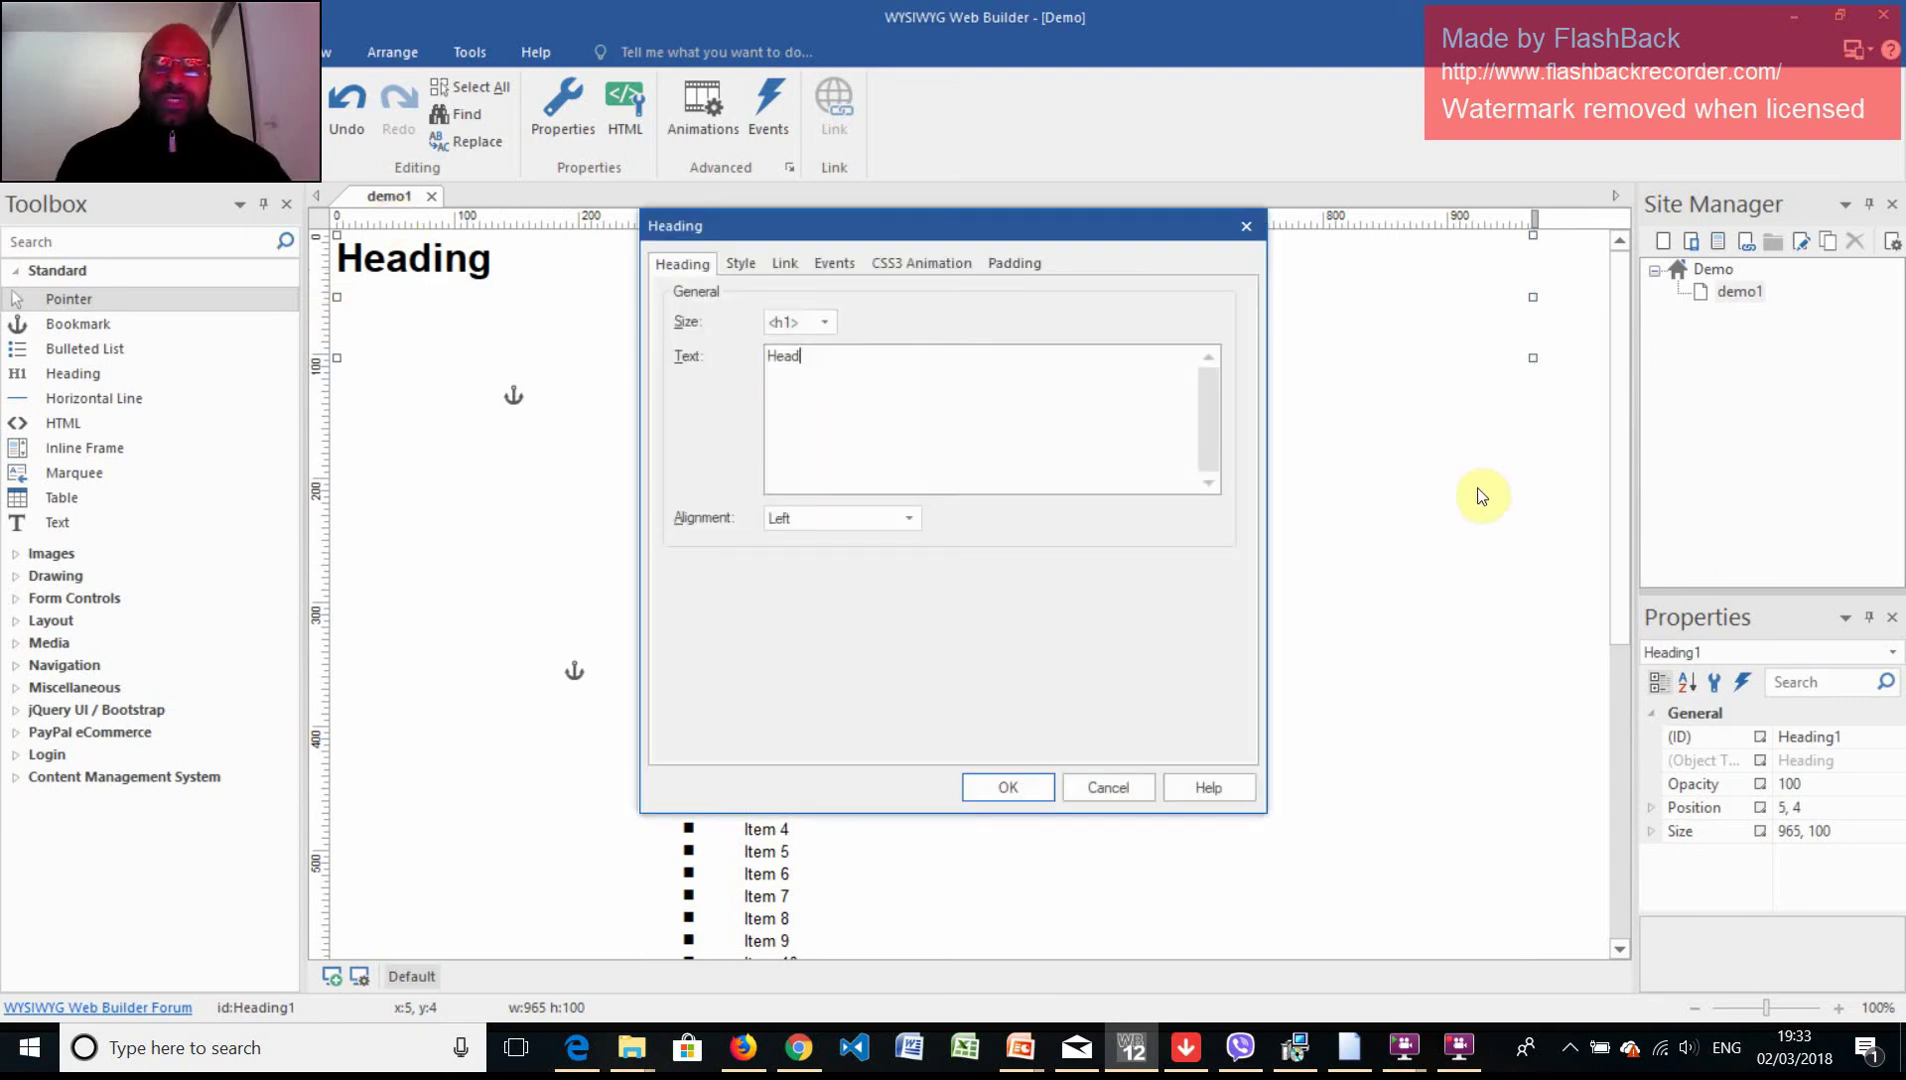
text(DemoS)
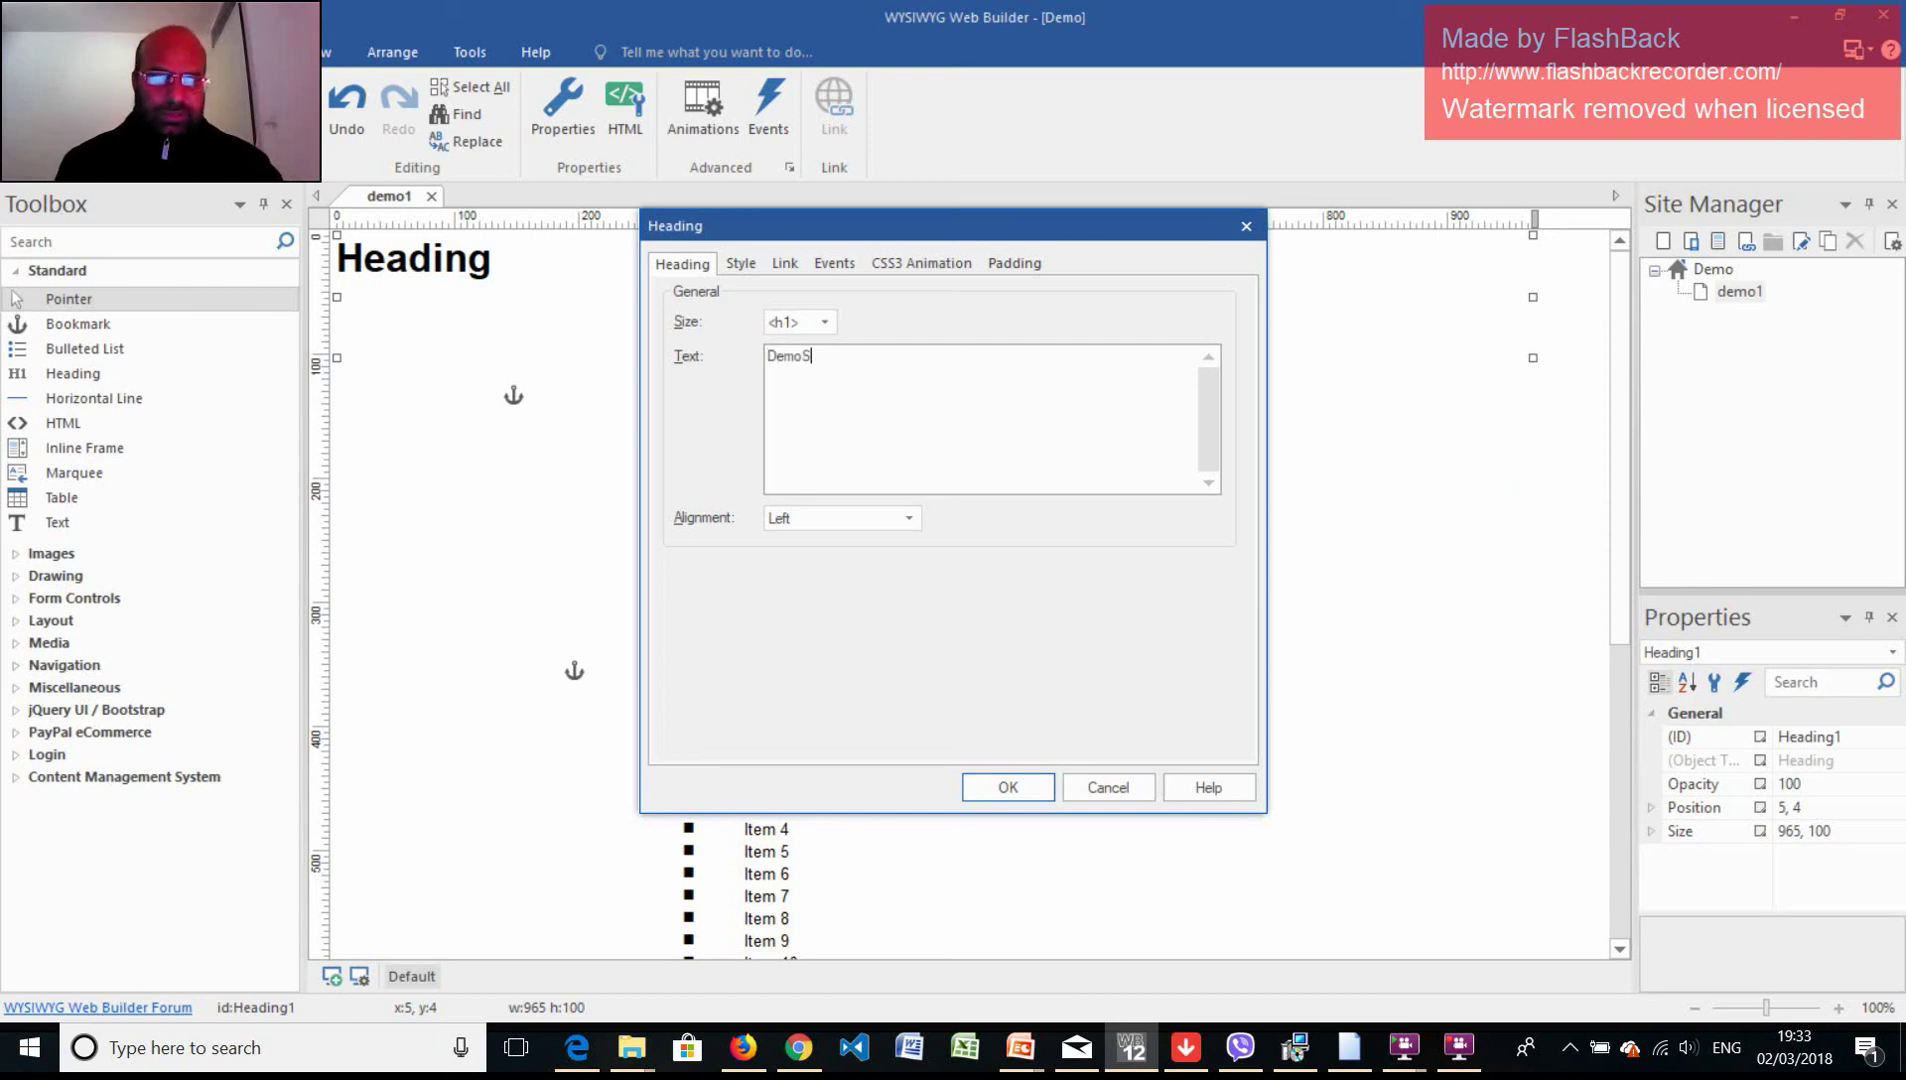
text(ess)
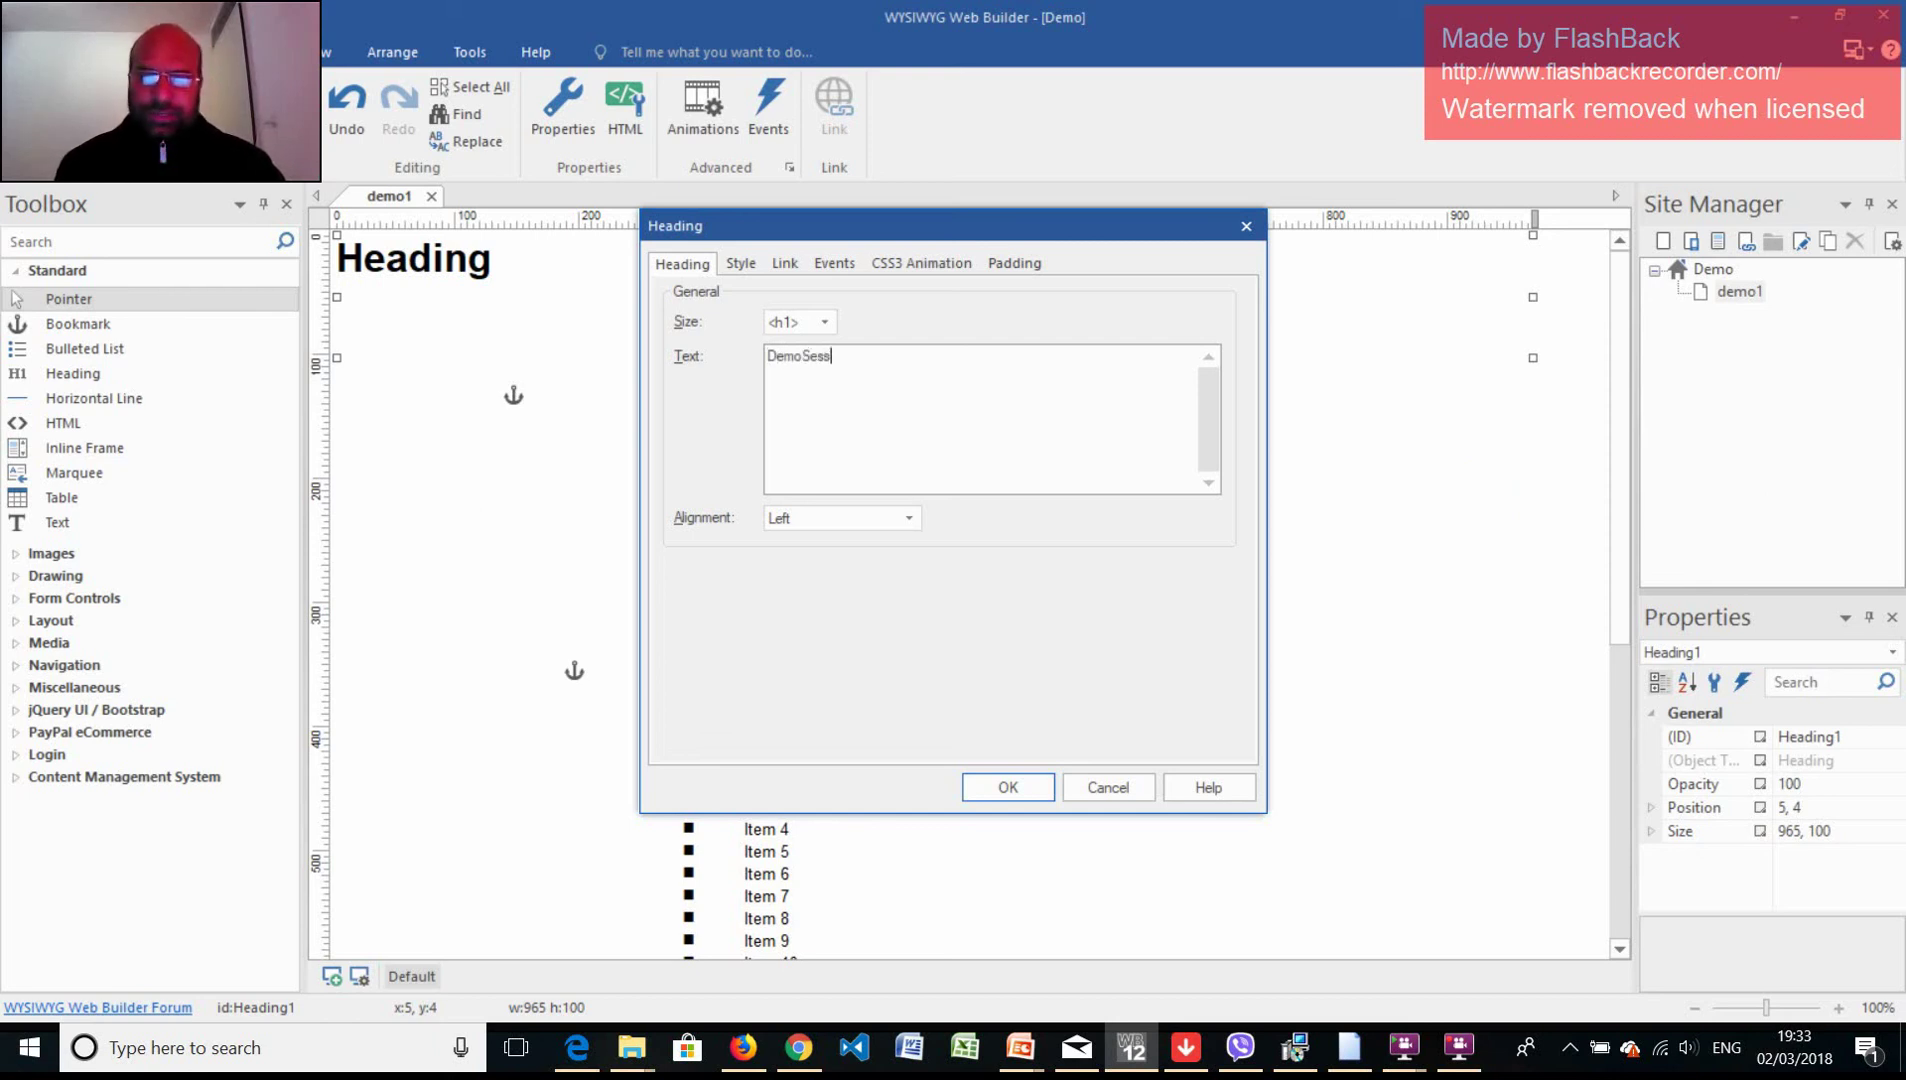
text(ion)
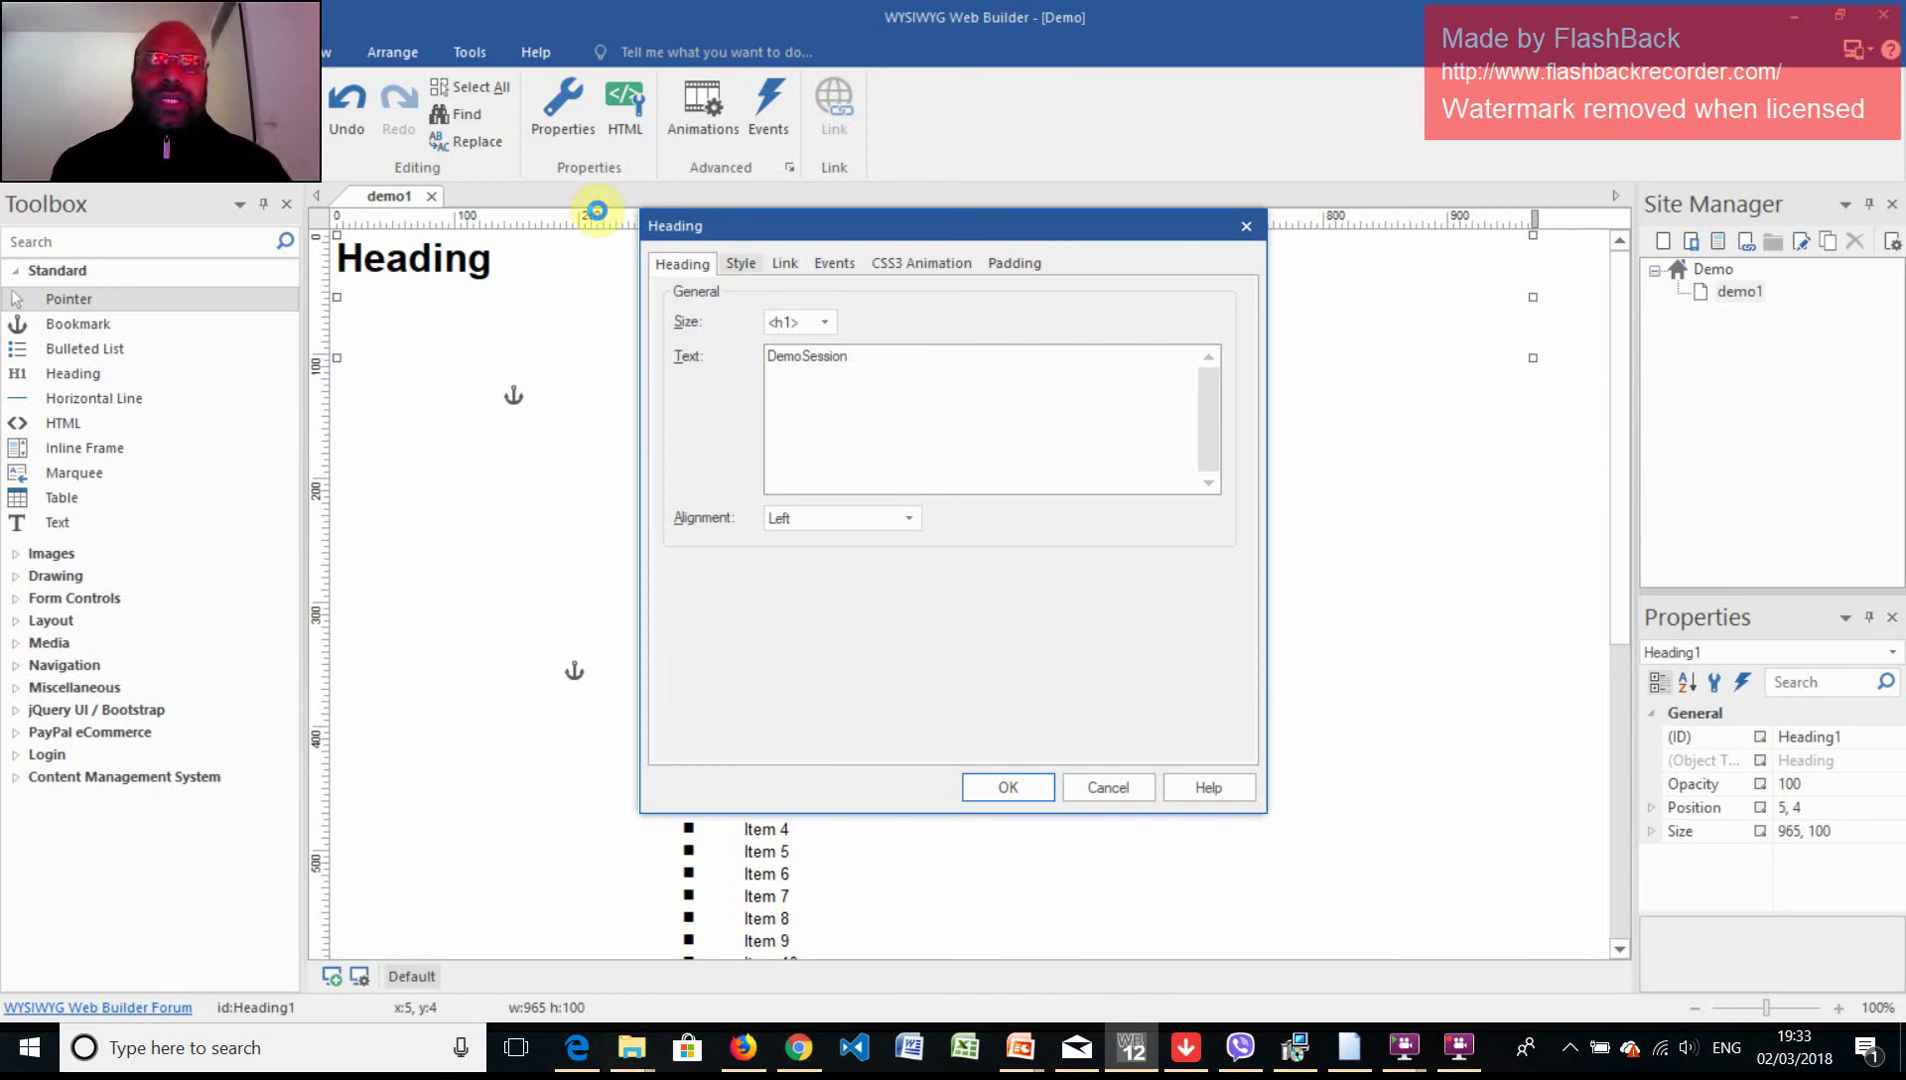
Give the heading a Solid background in purple.
click(741, 264)
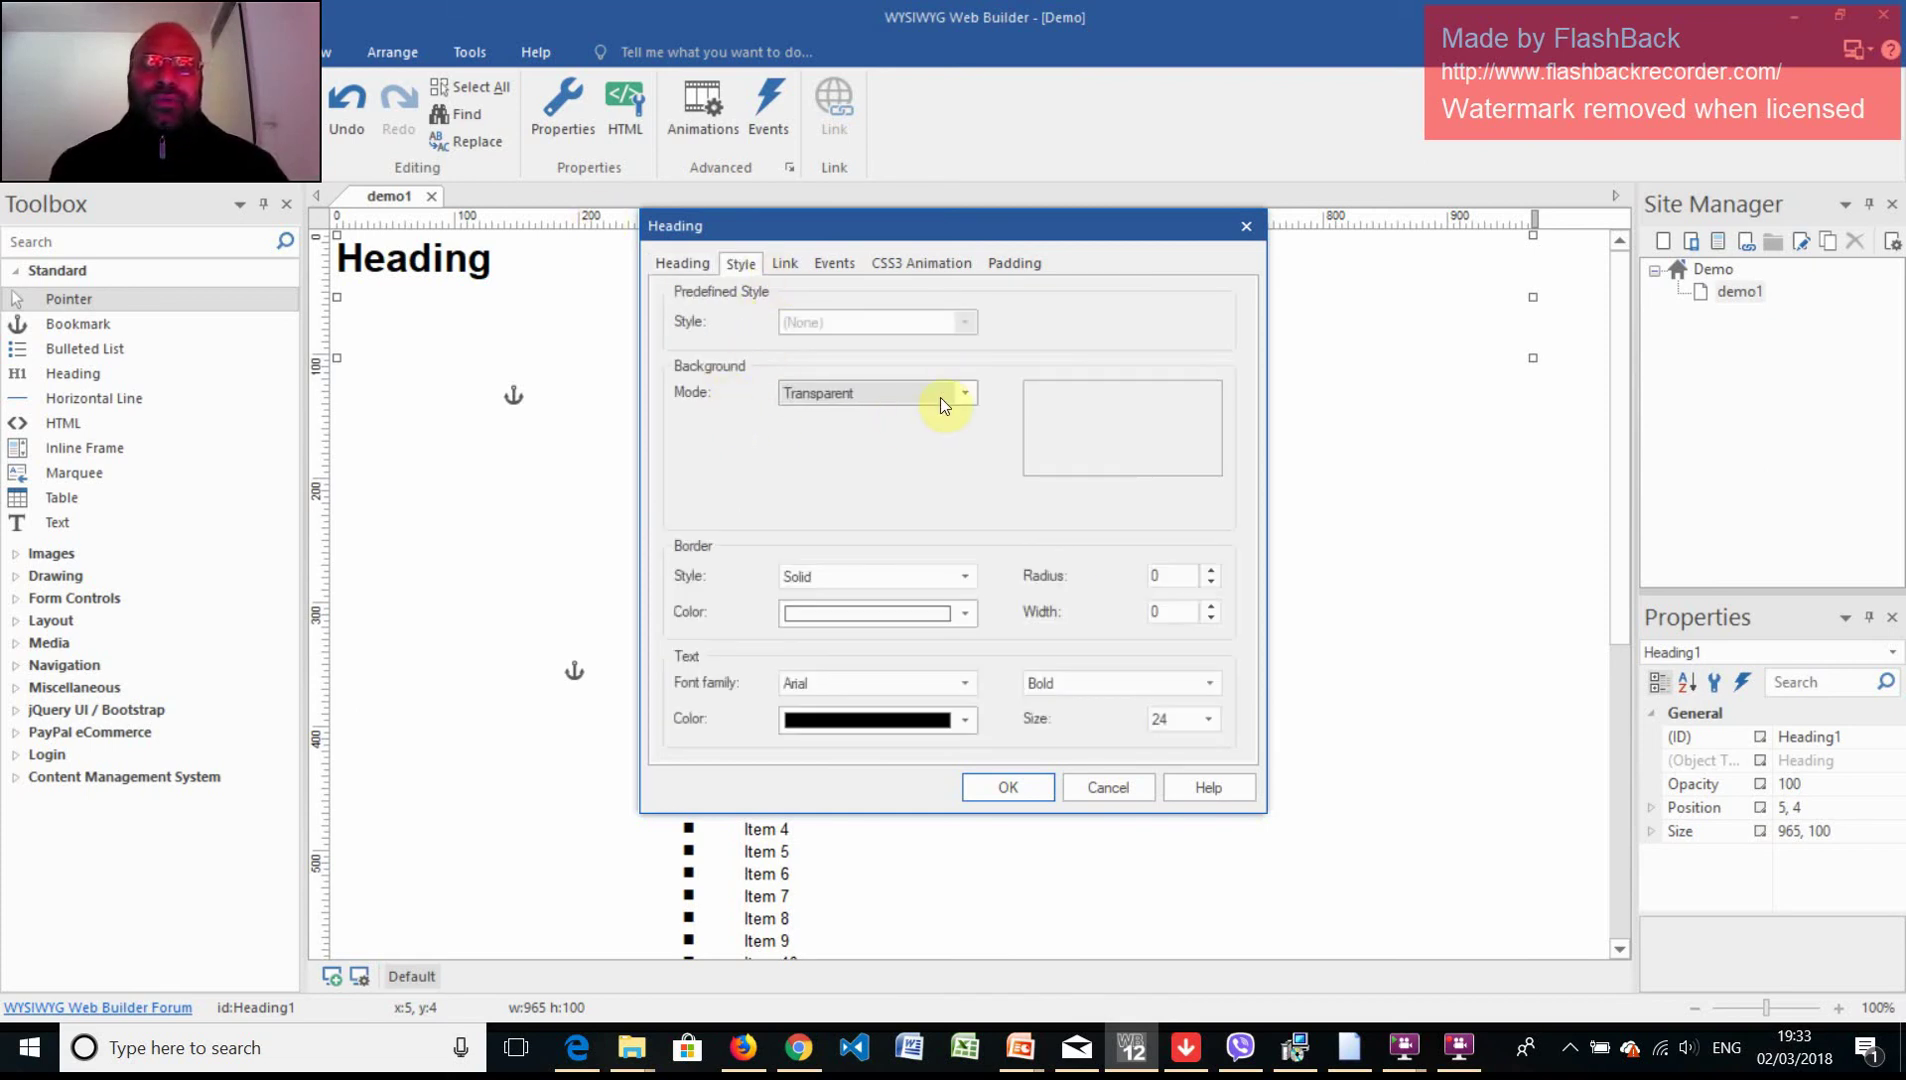
click(966, 393)
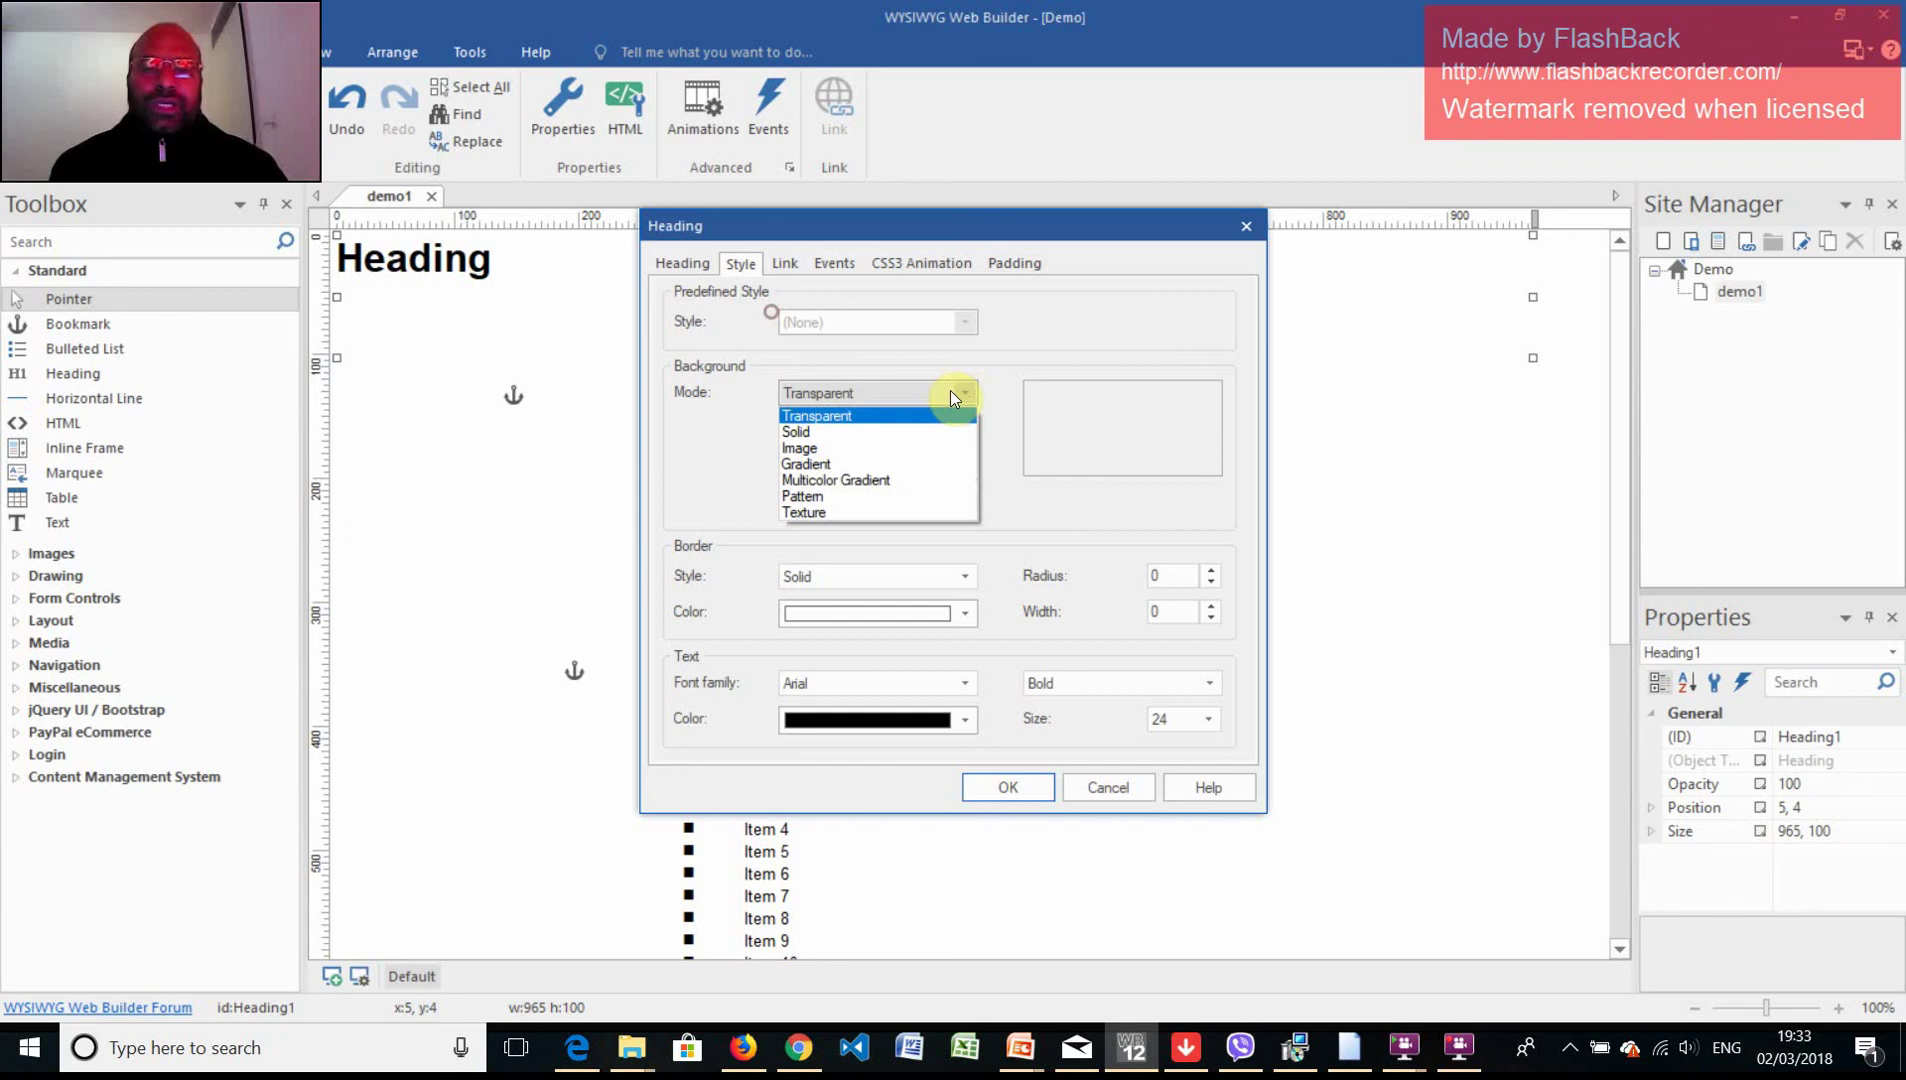
click(831, 432)
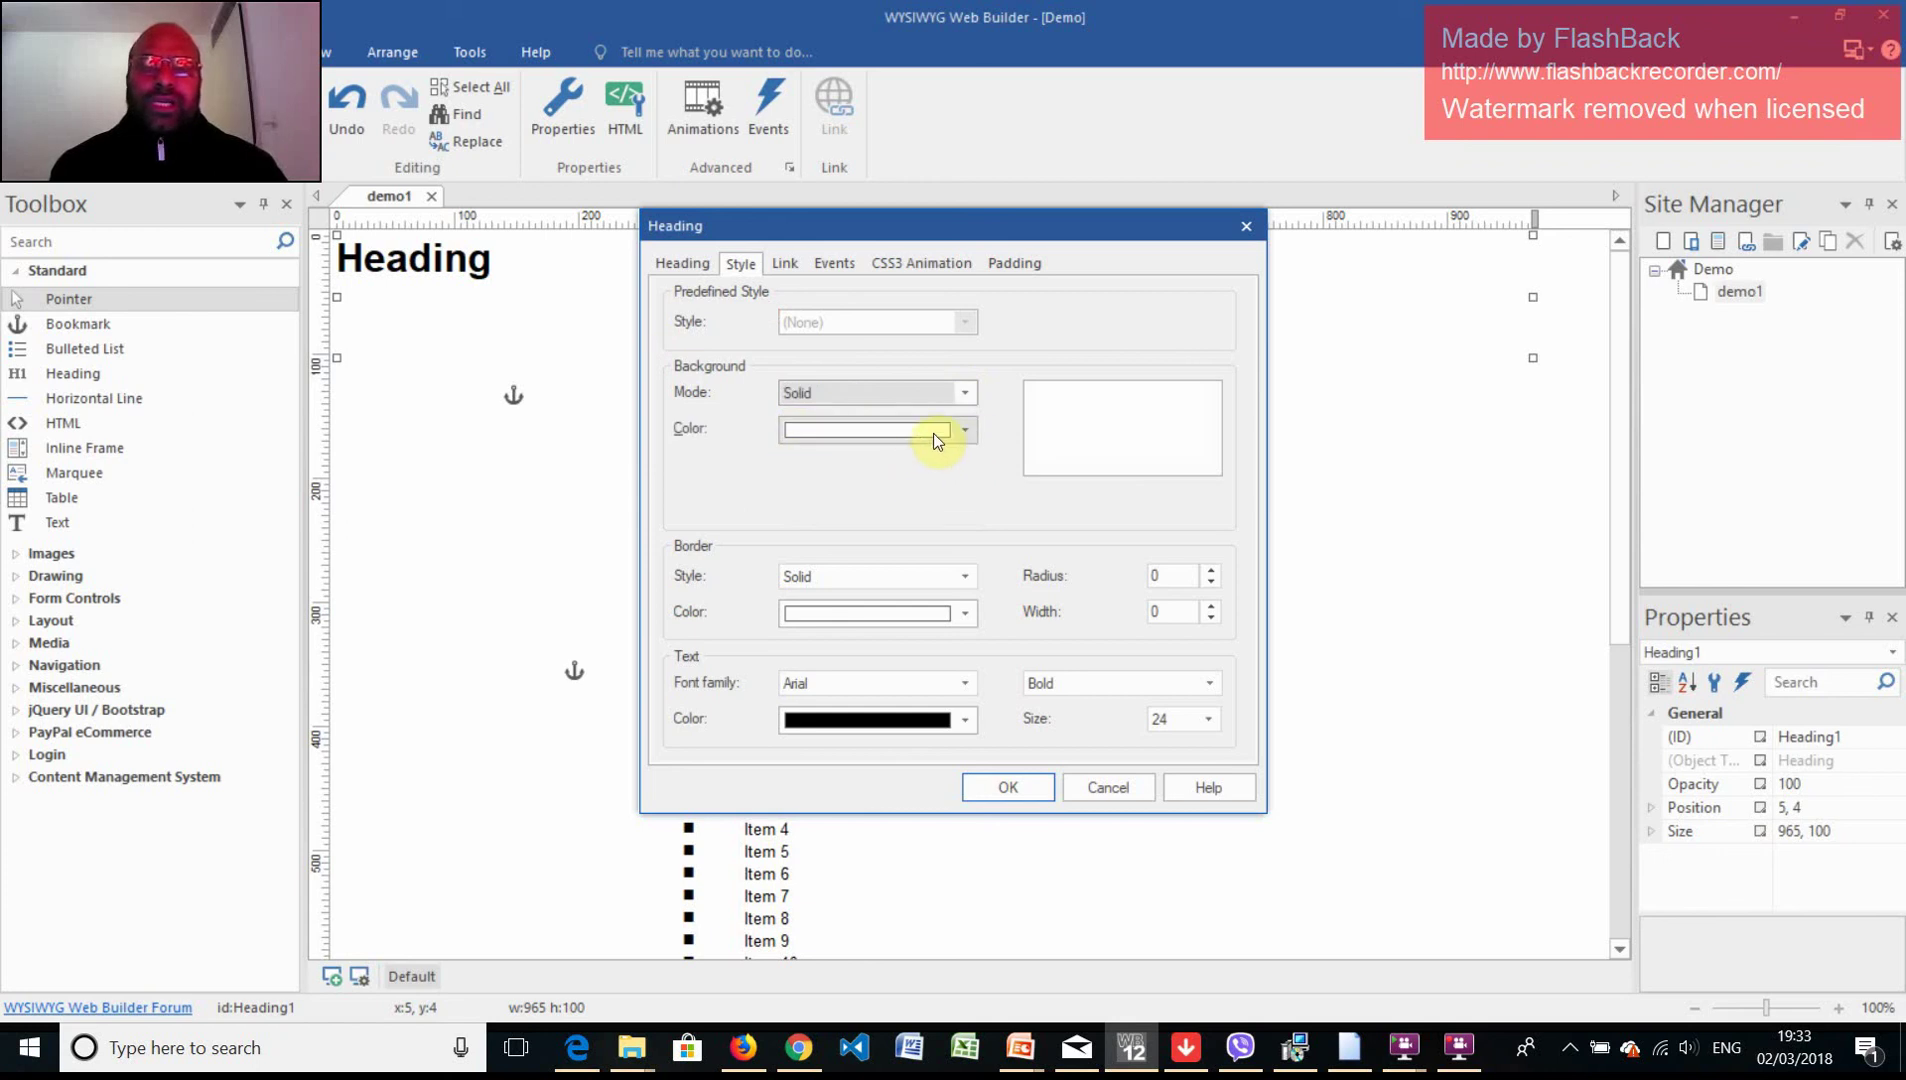
click(966, 433)
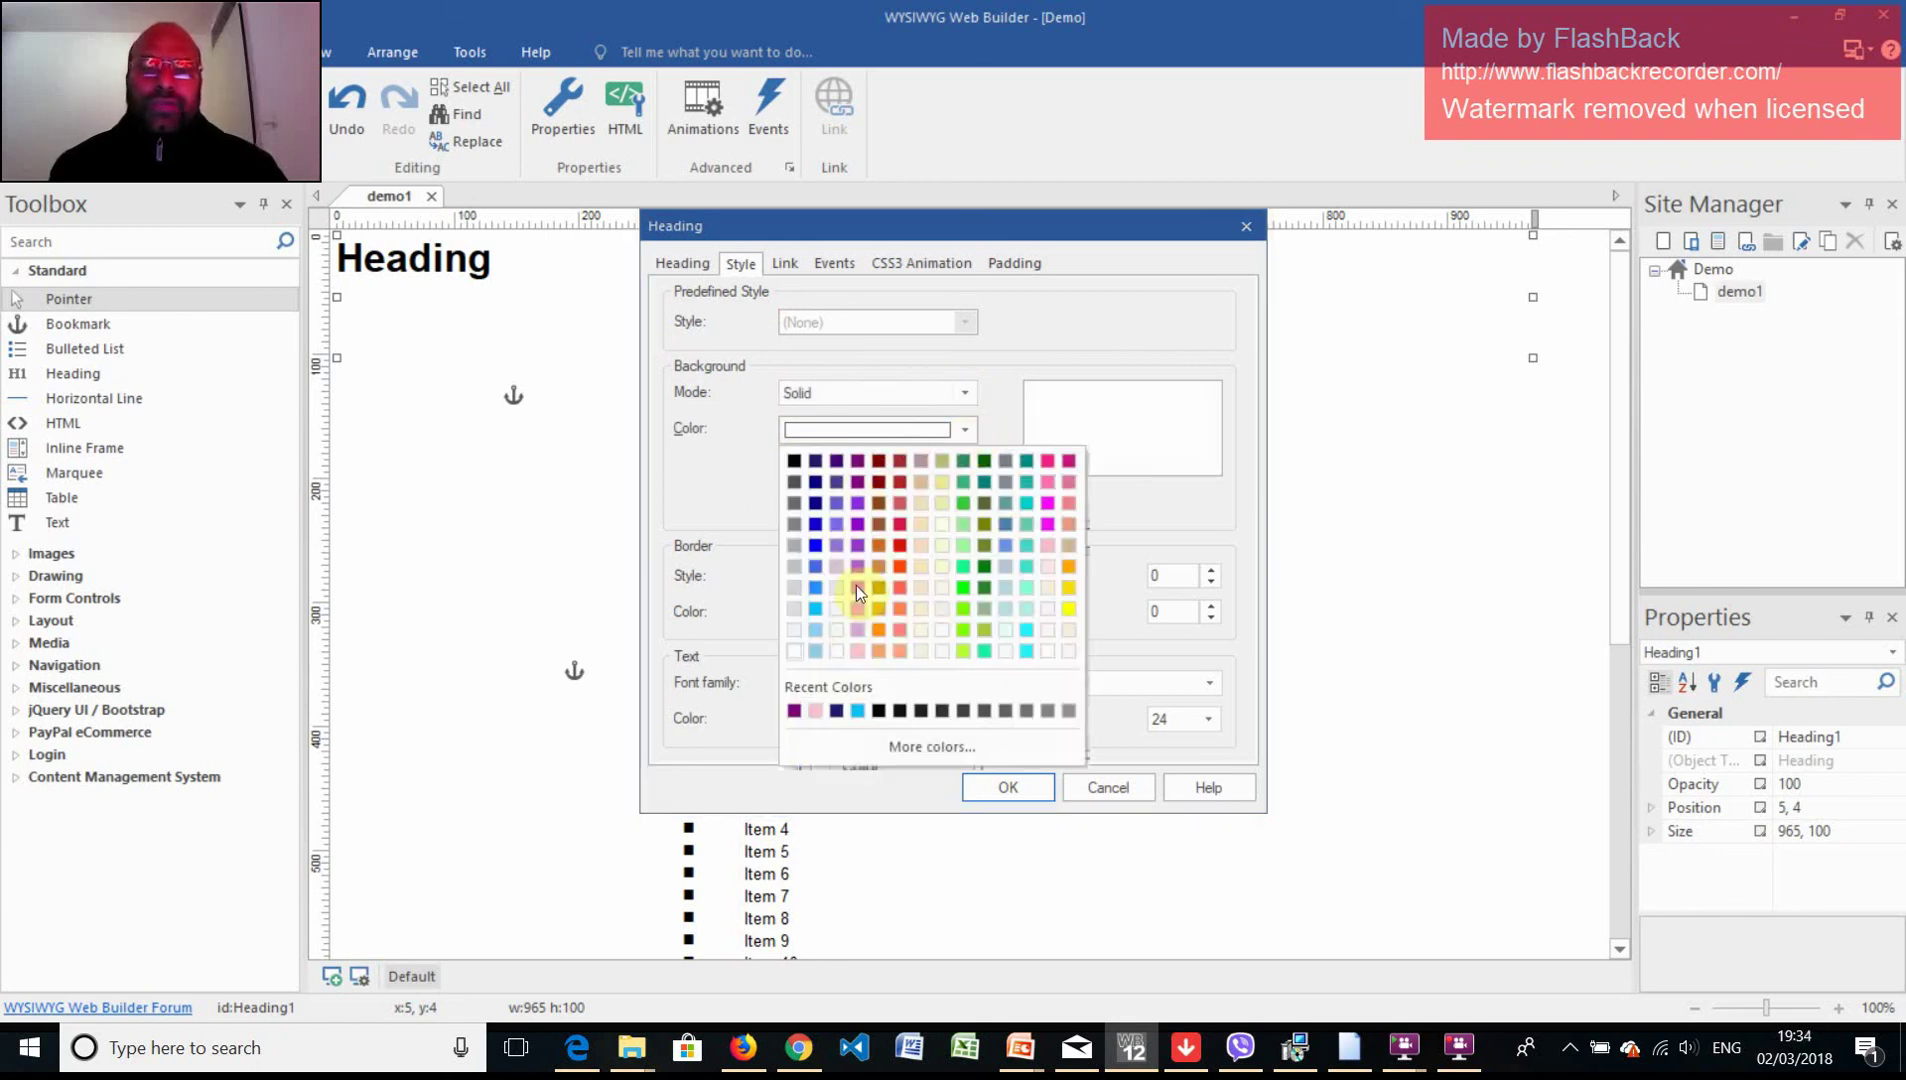
click(858, 540)
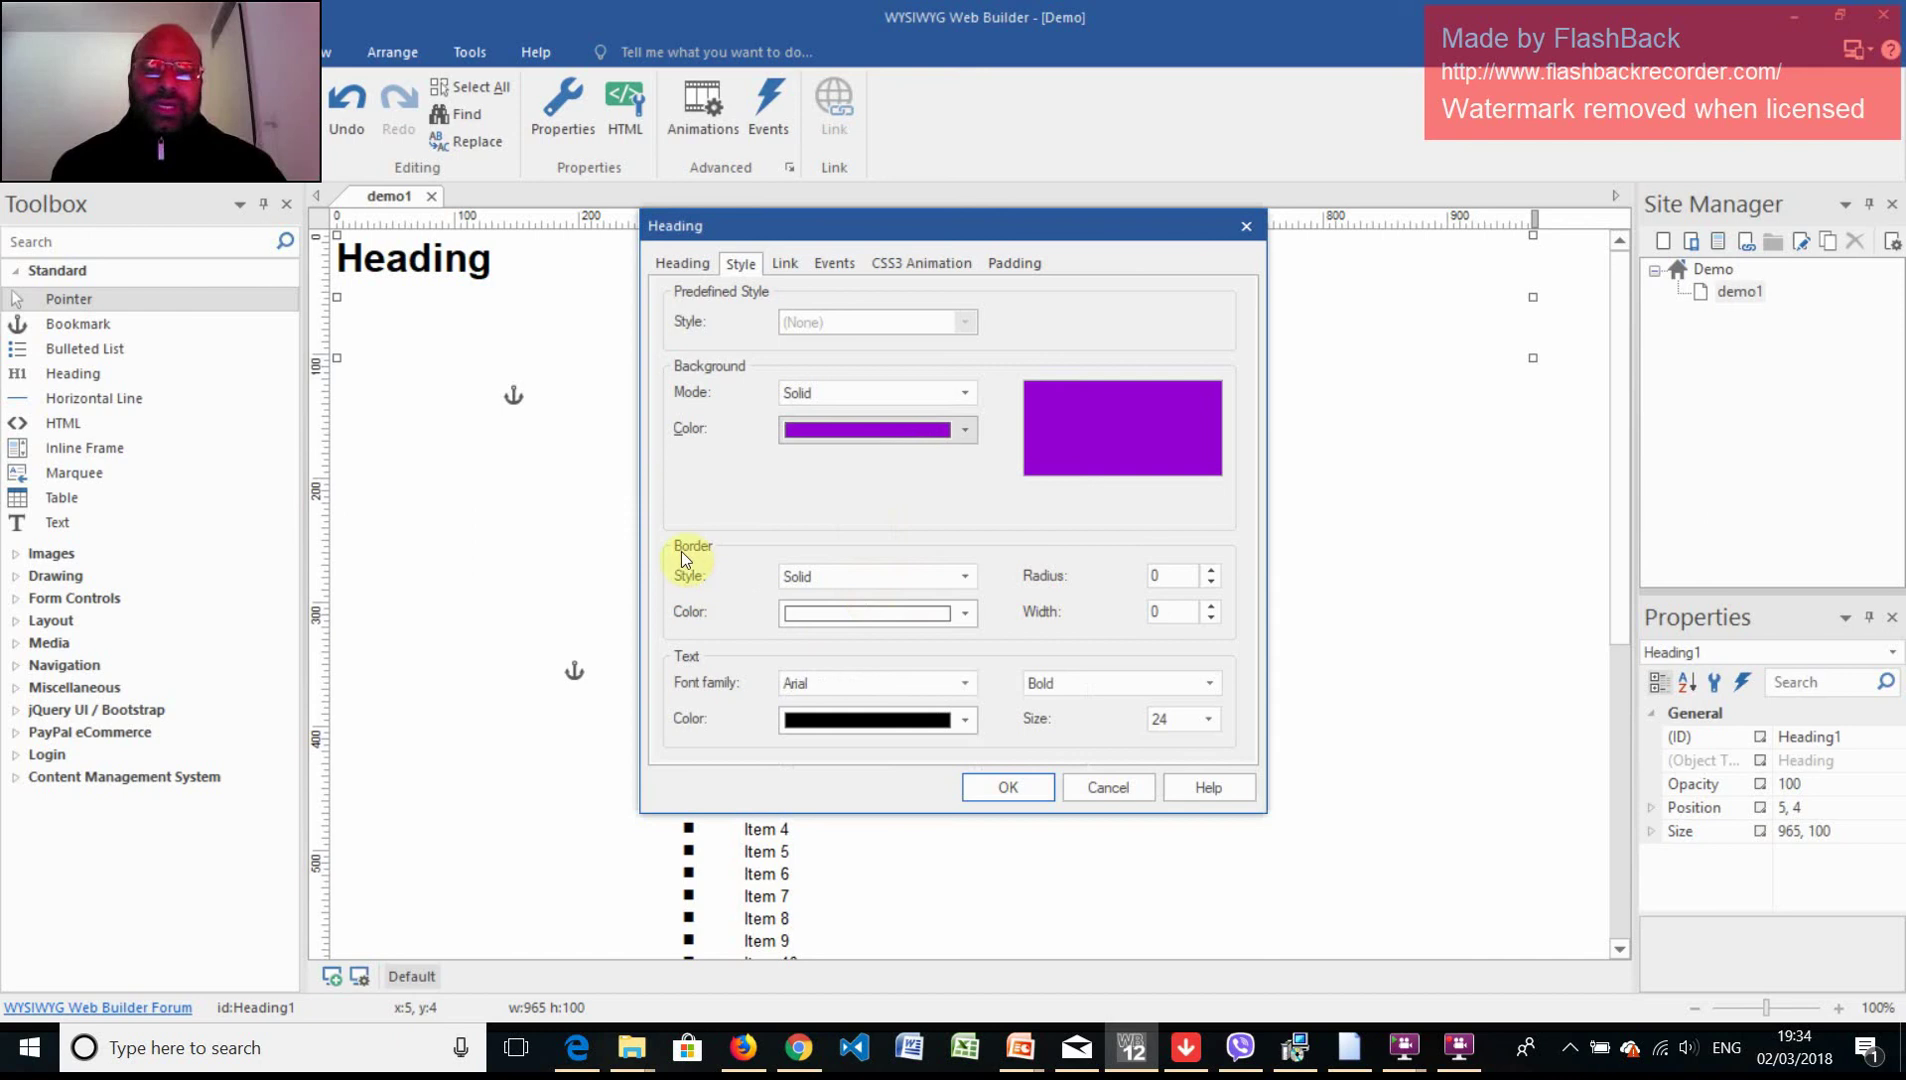
Set the heading's border color to black and its text color to dark red.
click(965, 612)
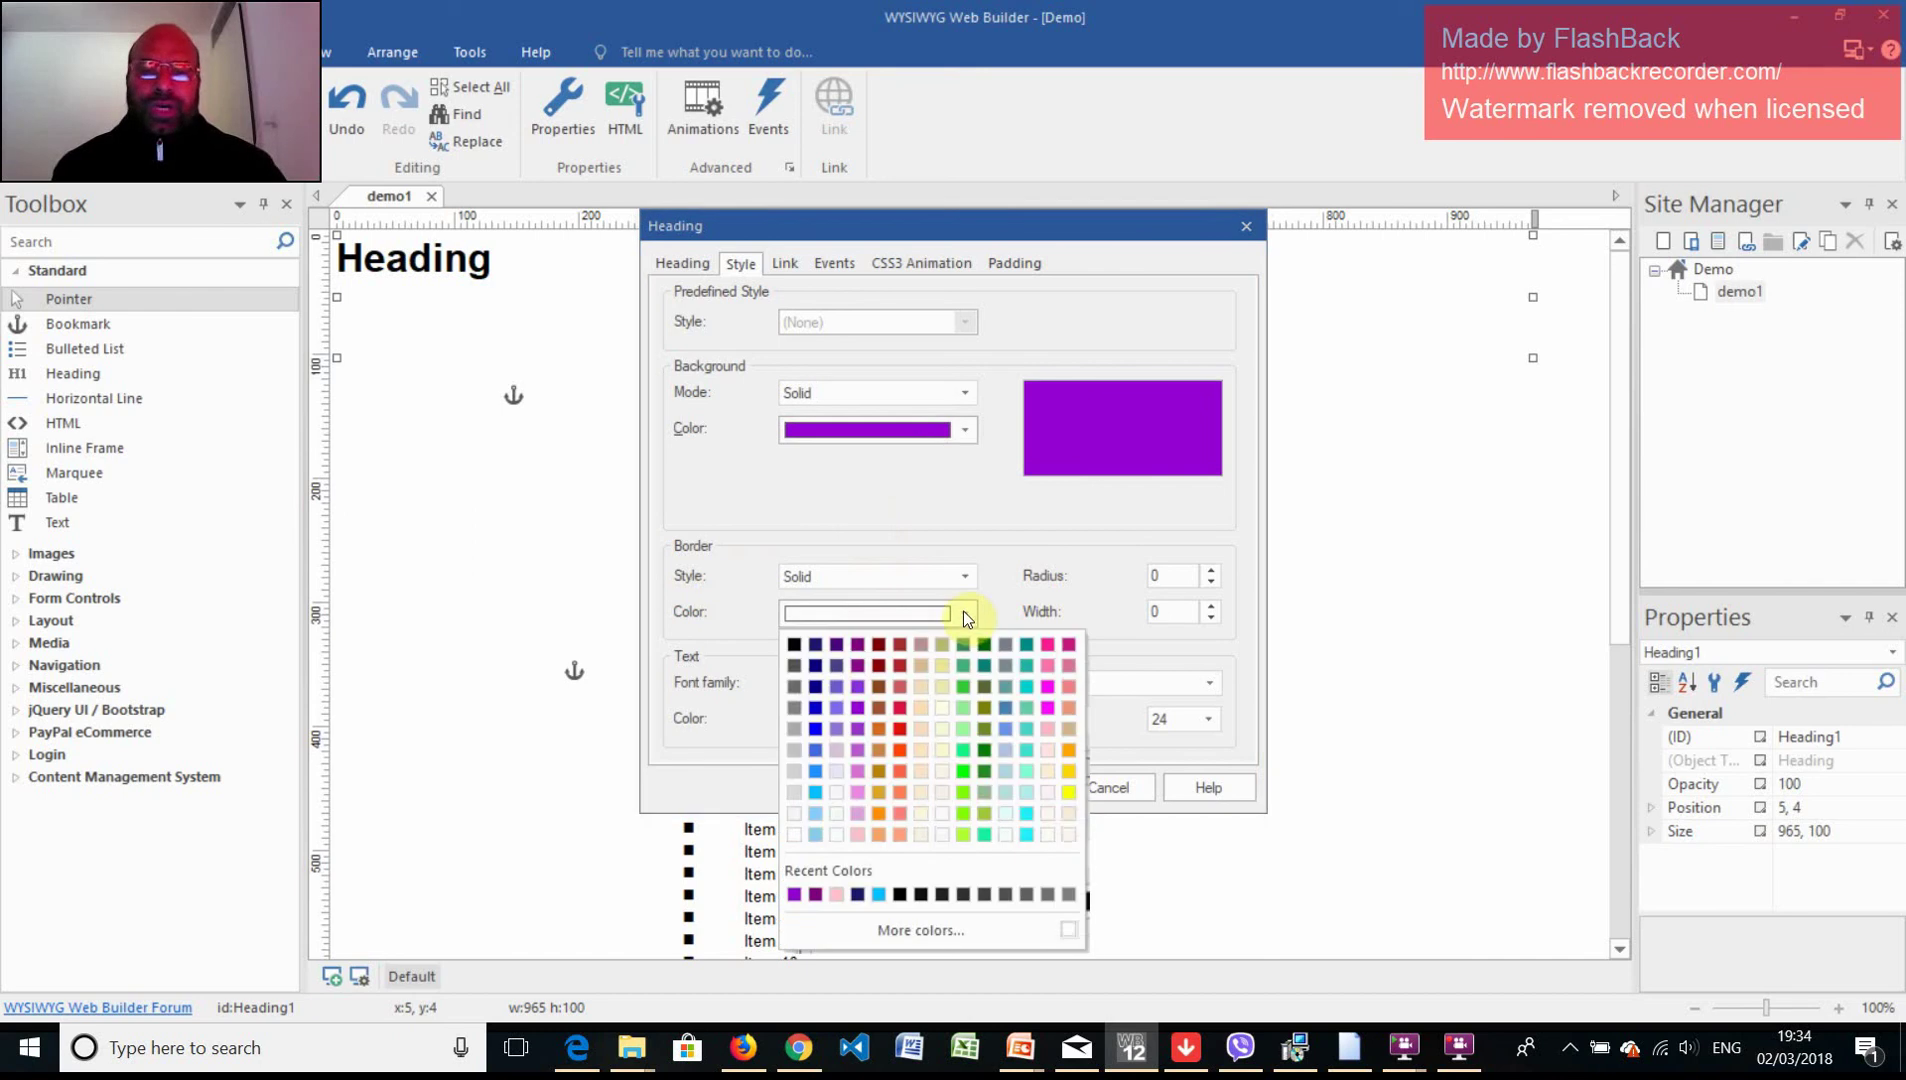
click(794, 645)
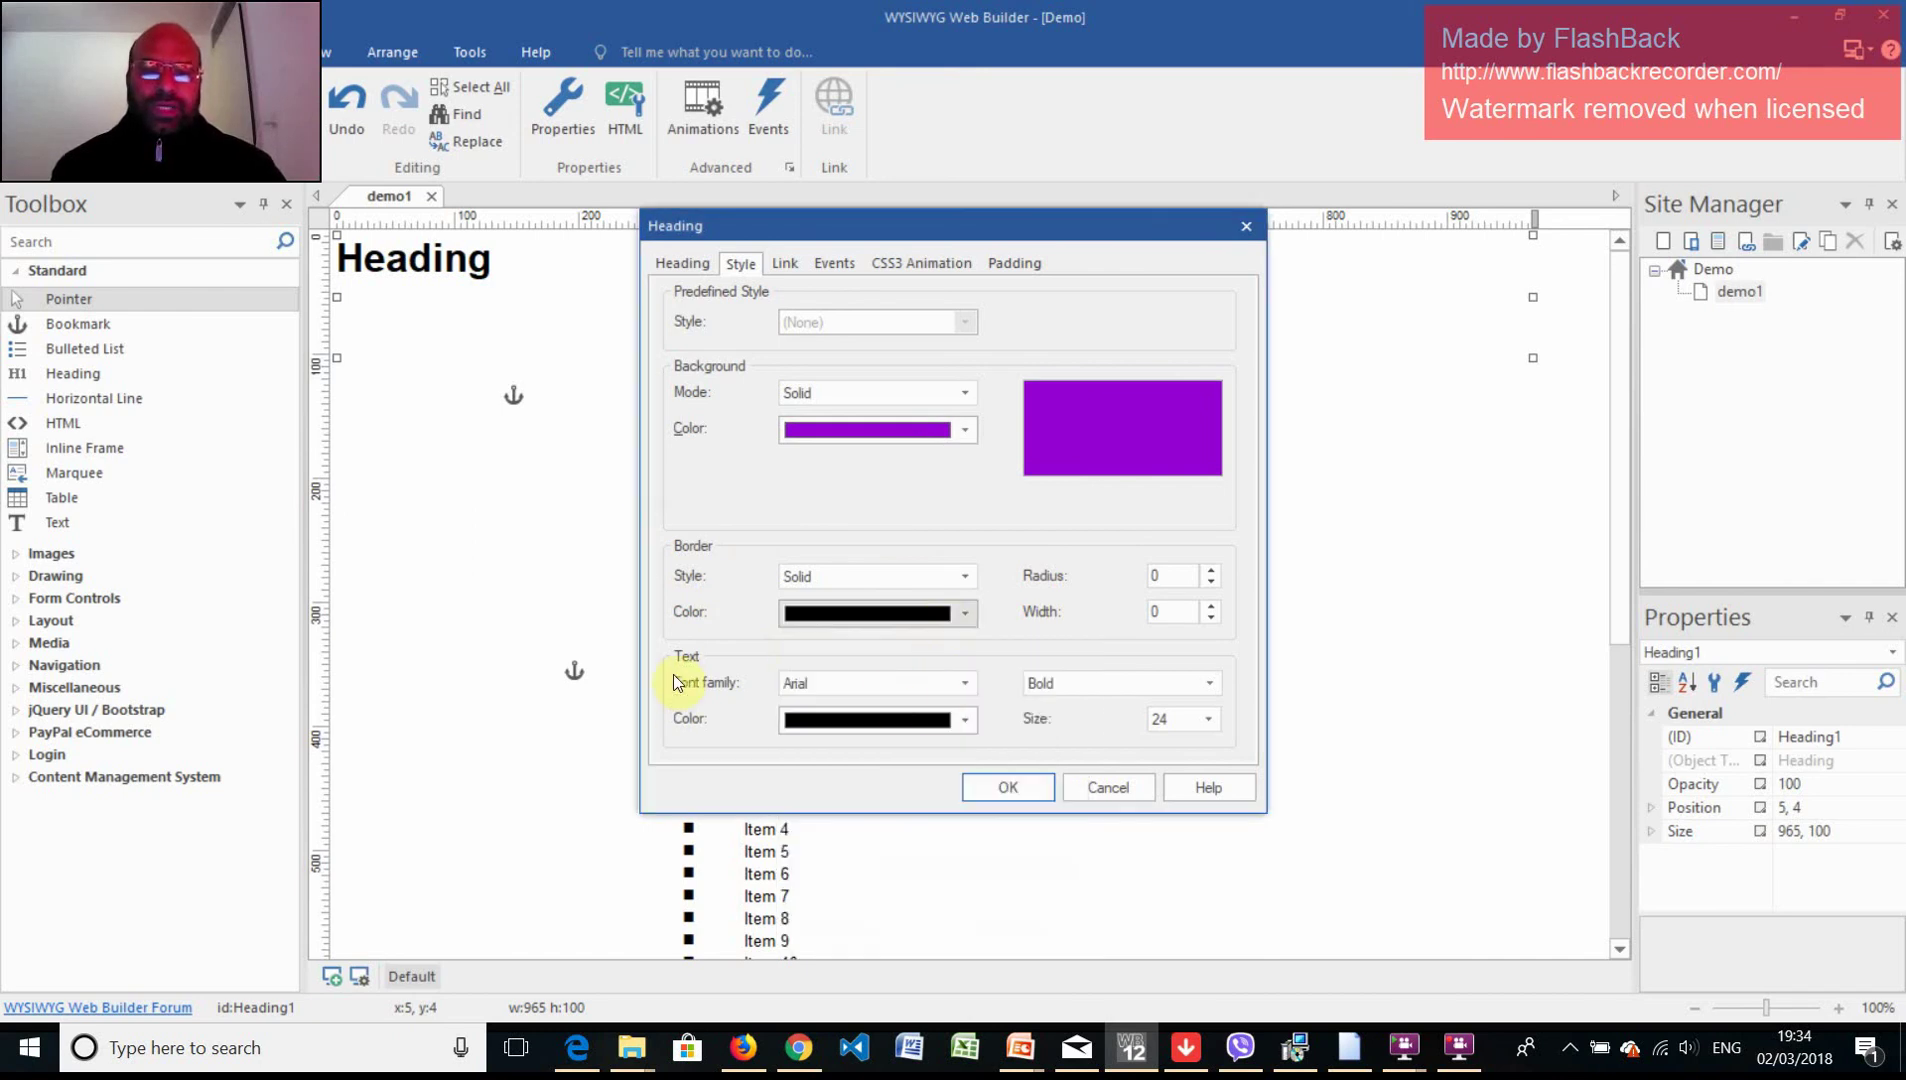
click(965, 721)
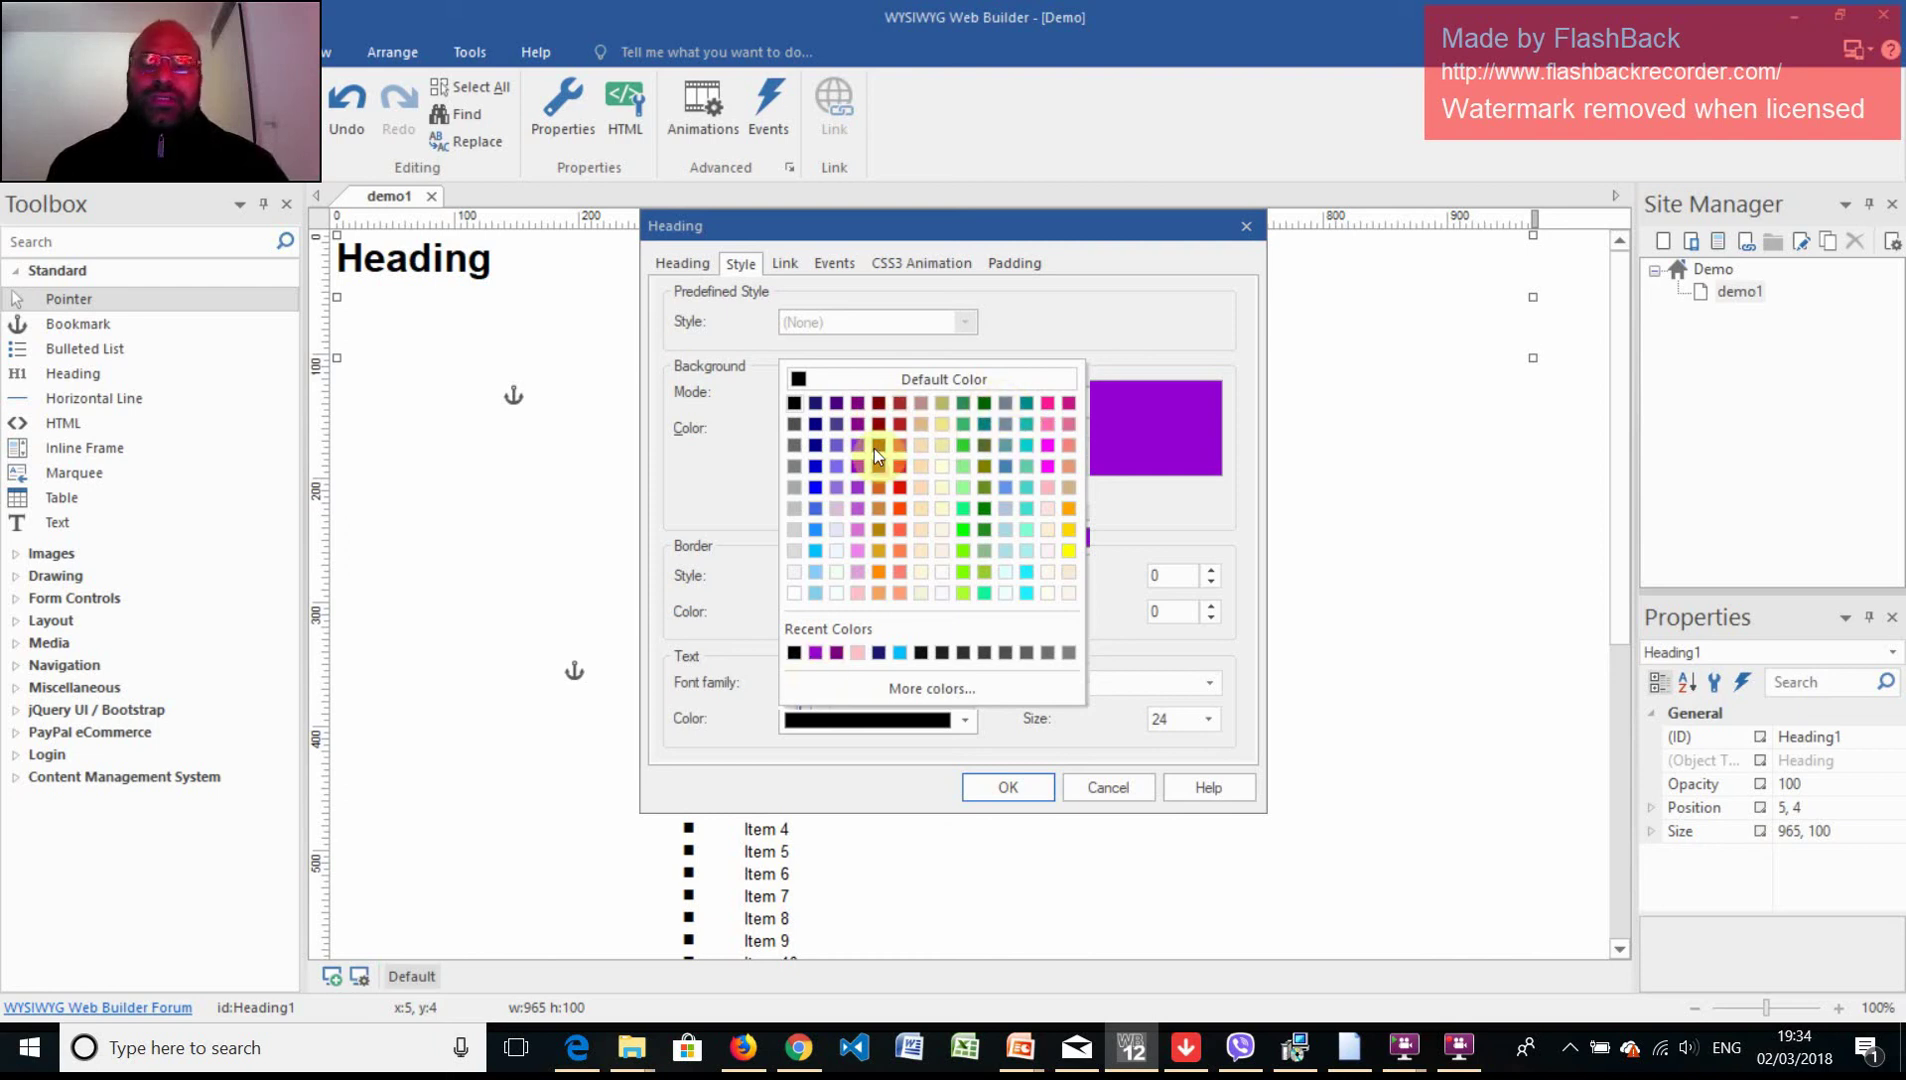
click(879, 404)
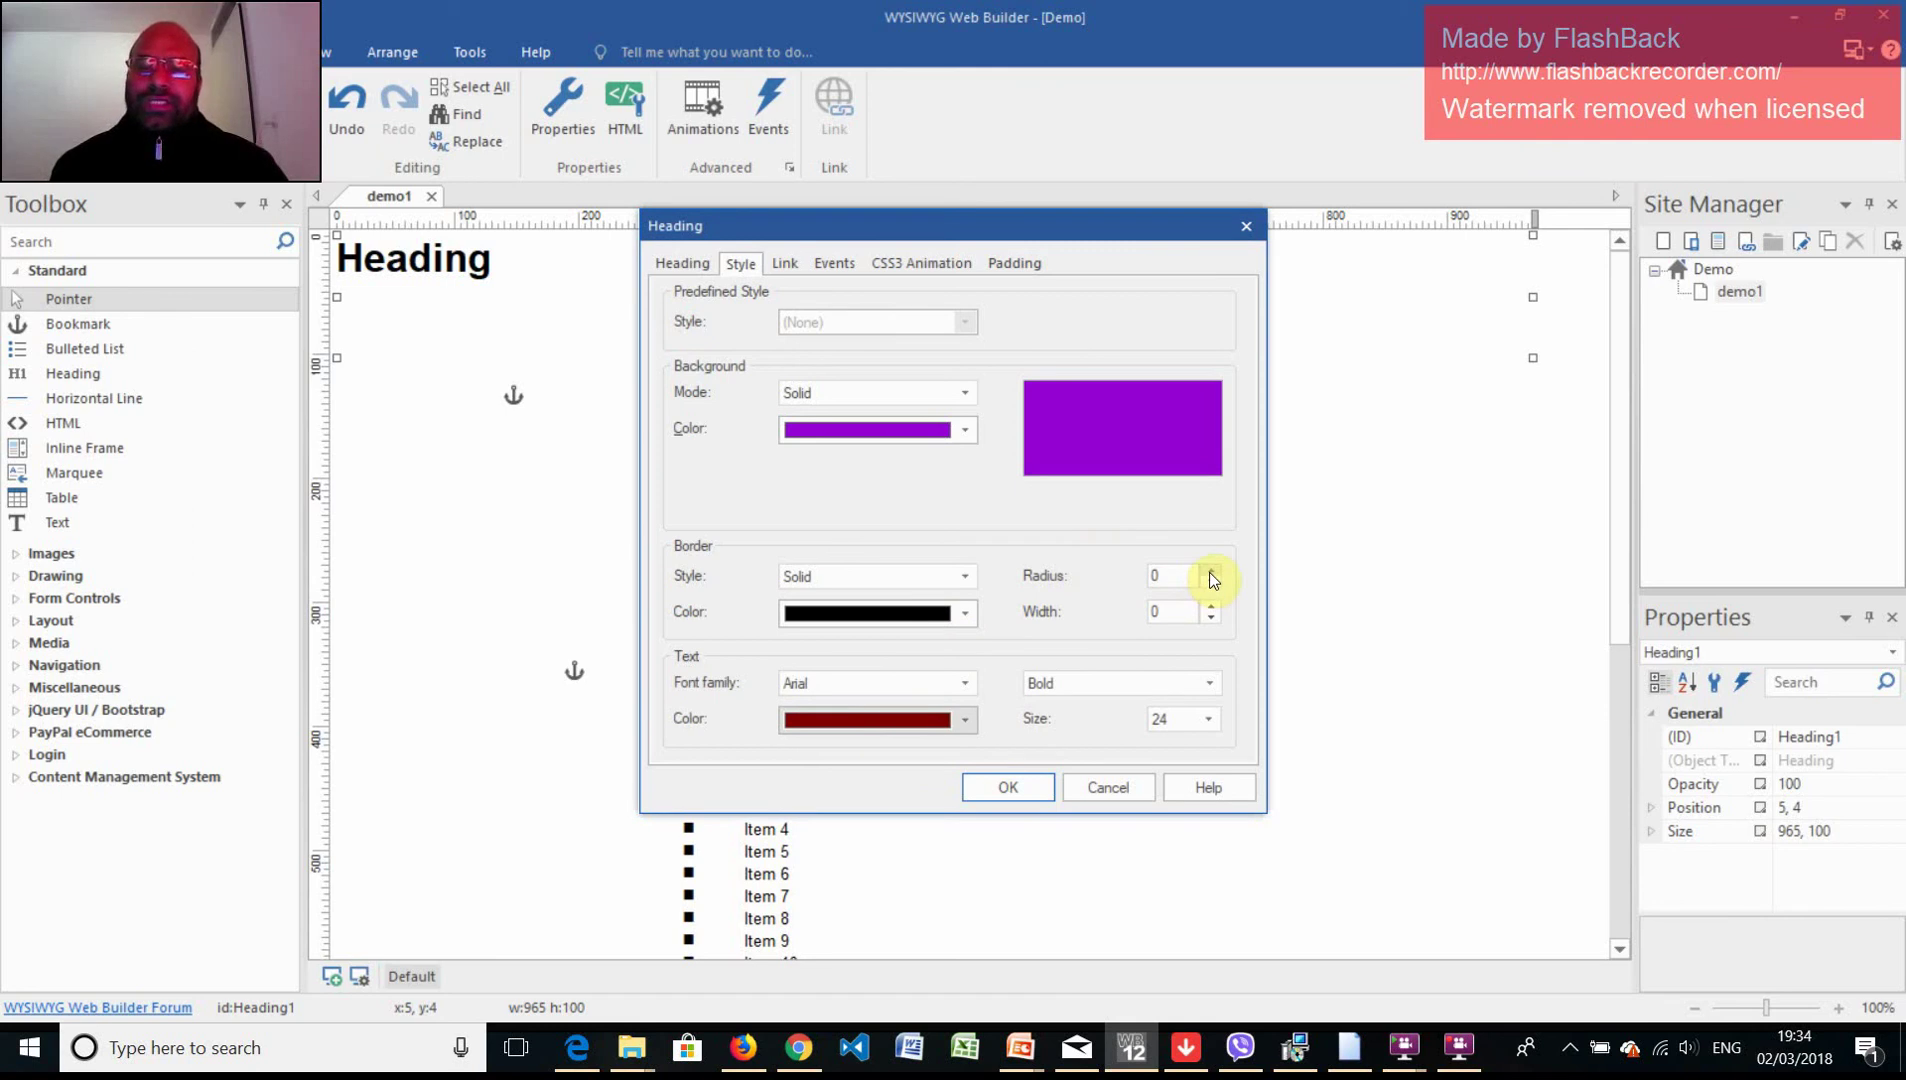
Set the heading's border radius to 12 and its text size to 28.
key(Tab)
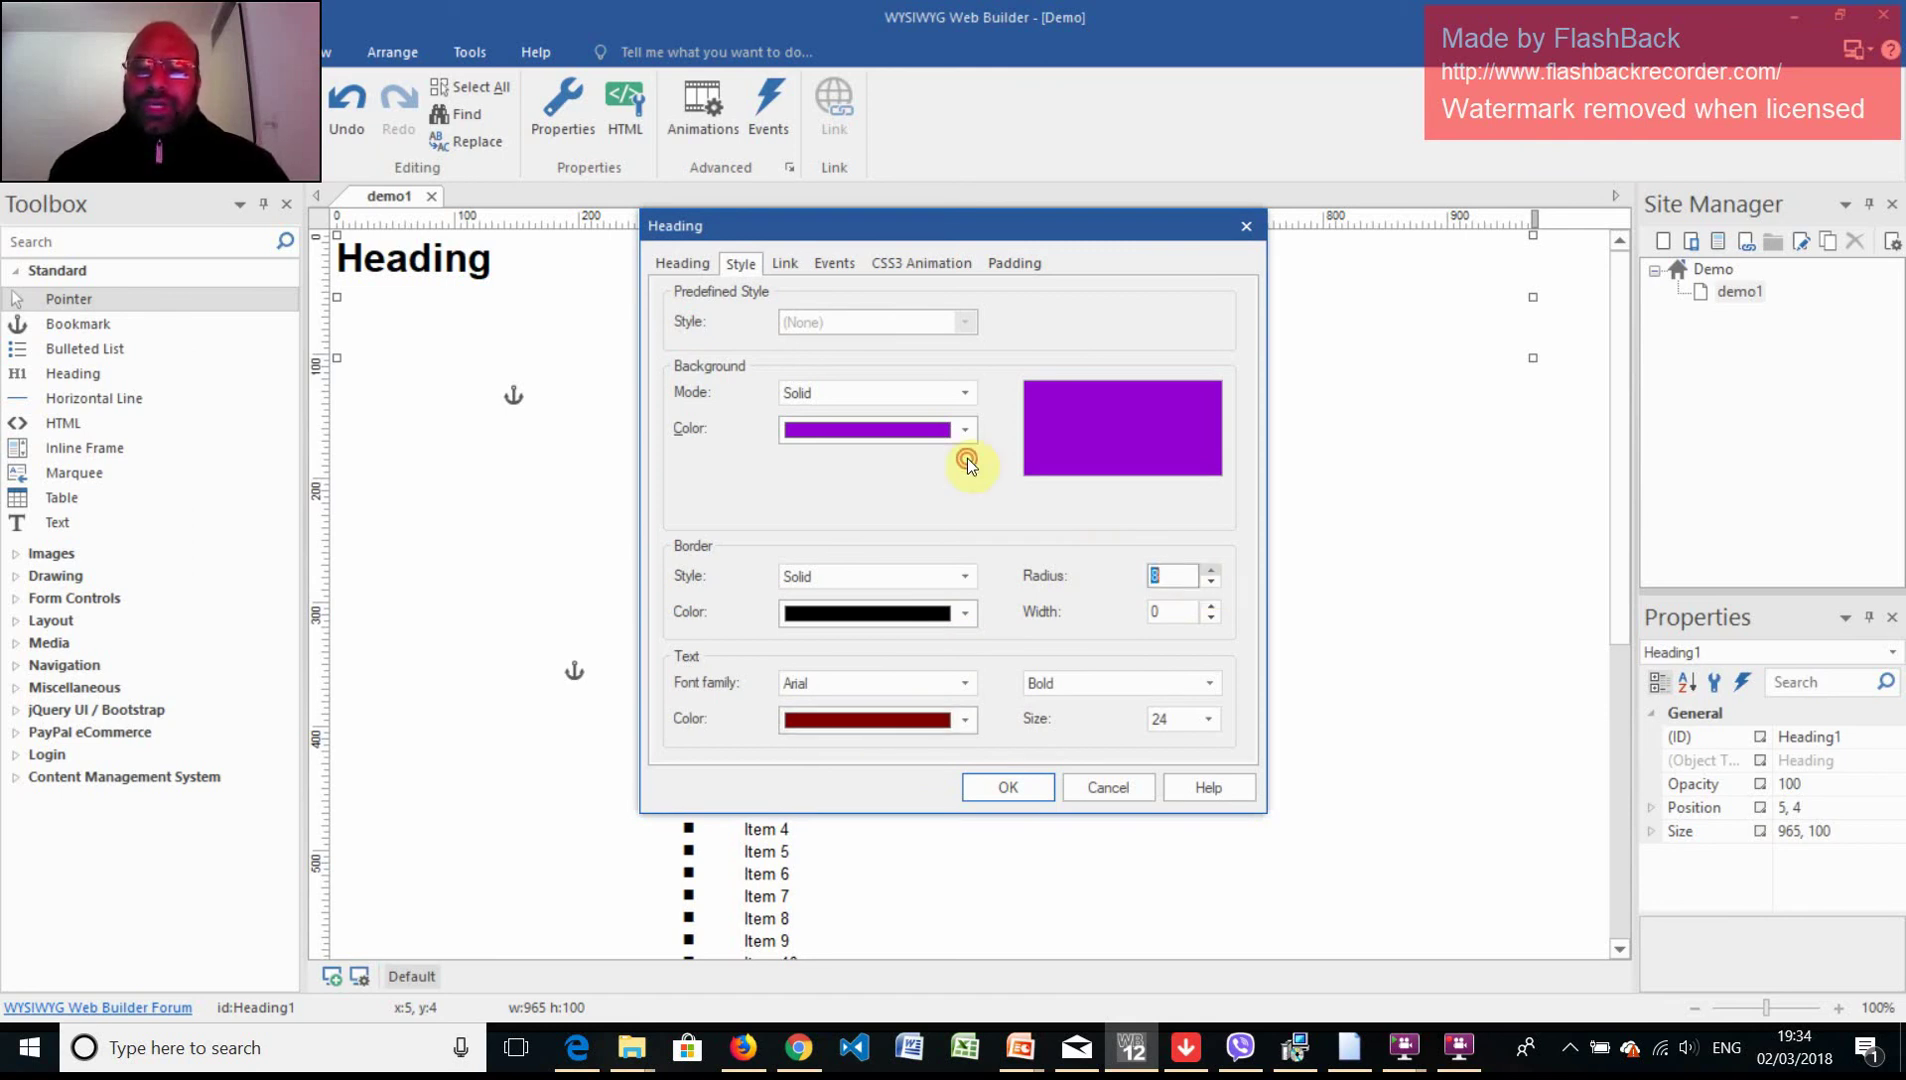
text(10)
key(Up)
key(Up)
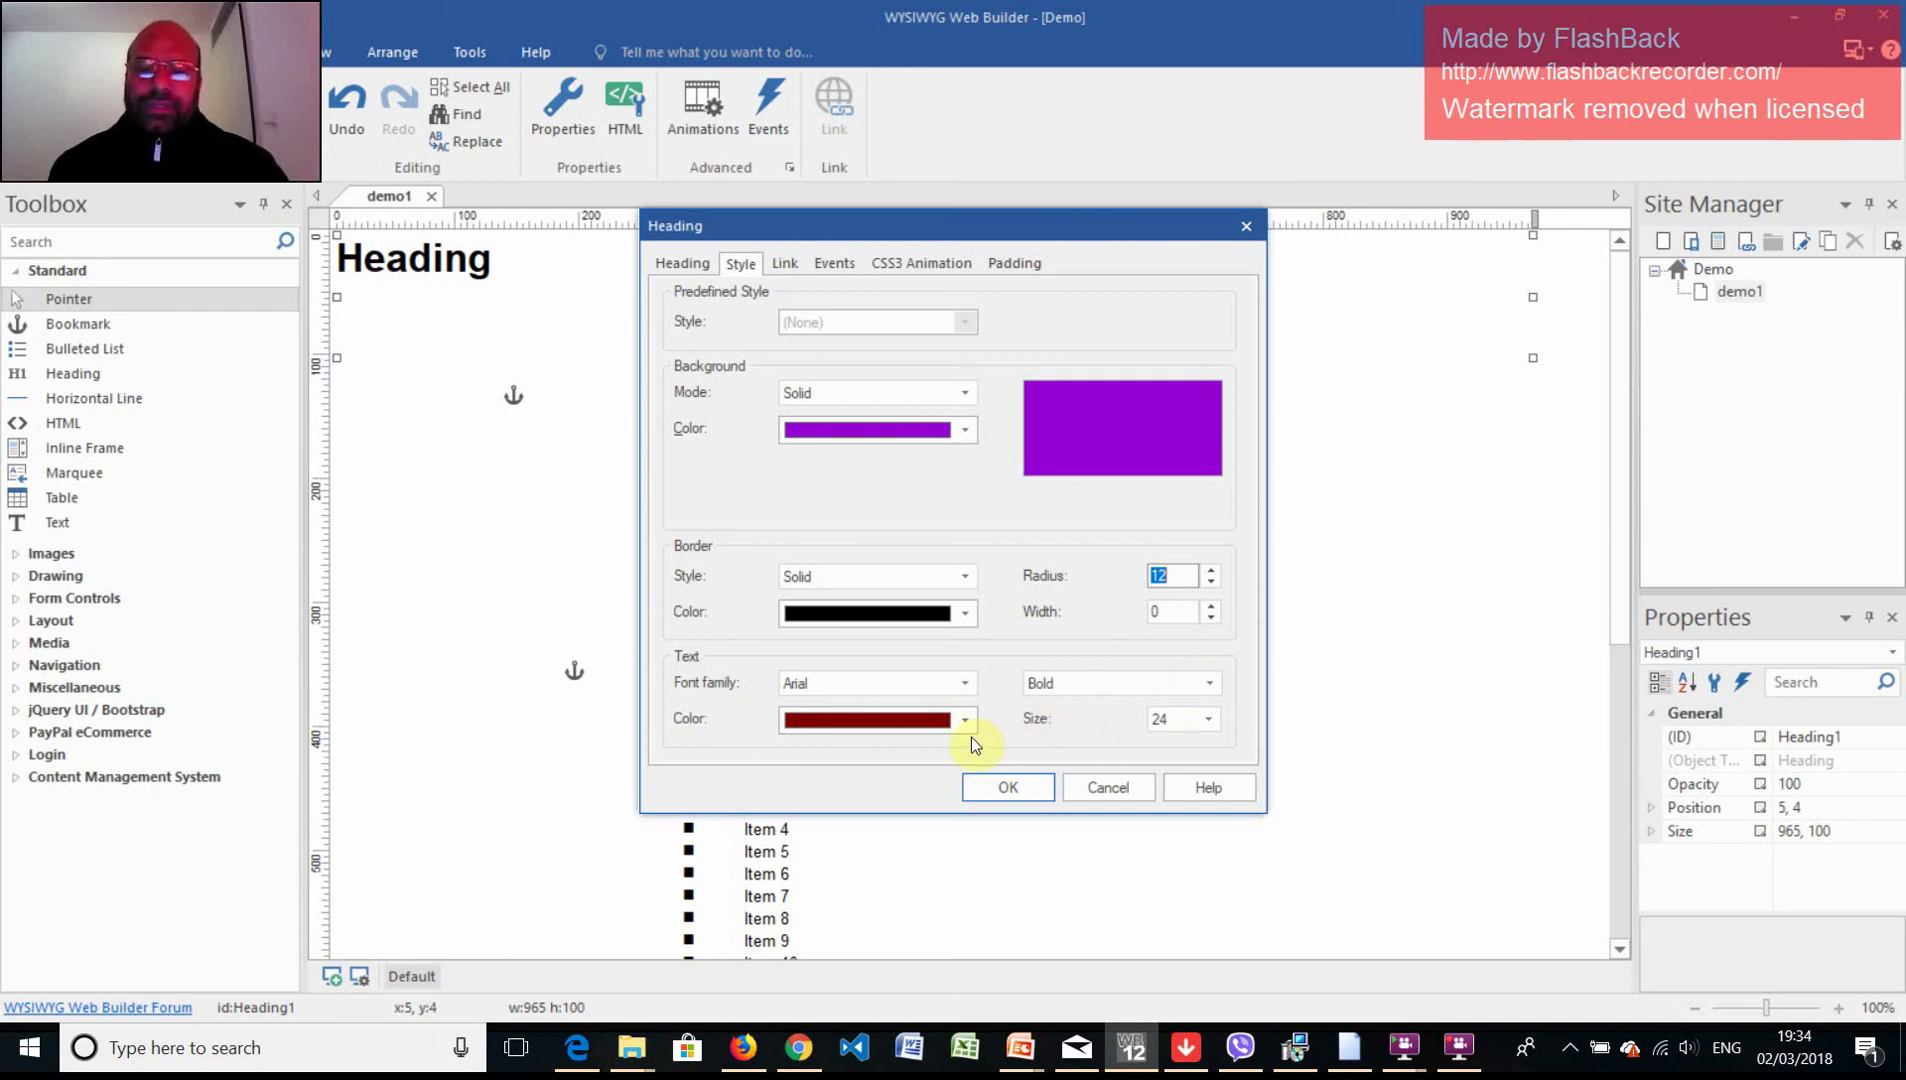
click(1209, 720)
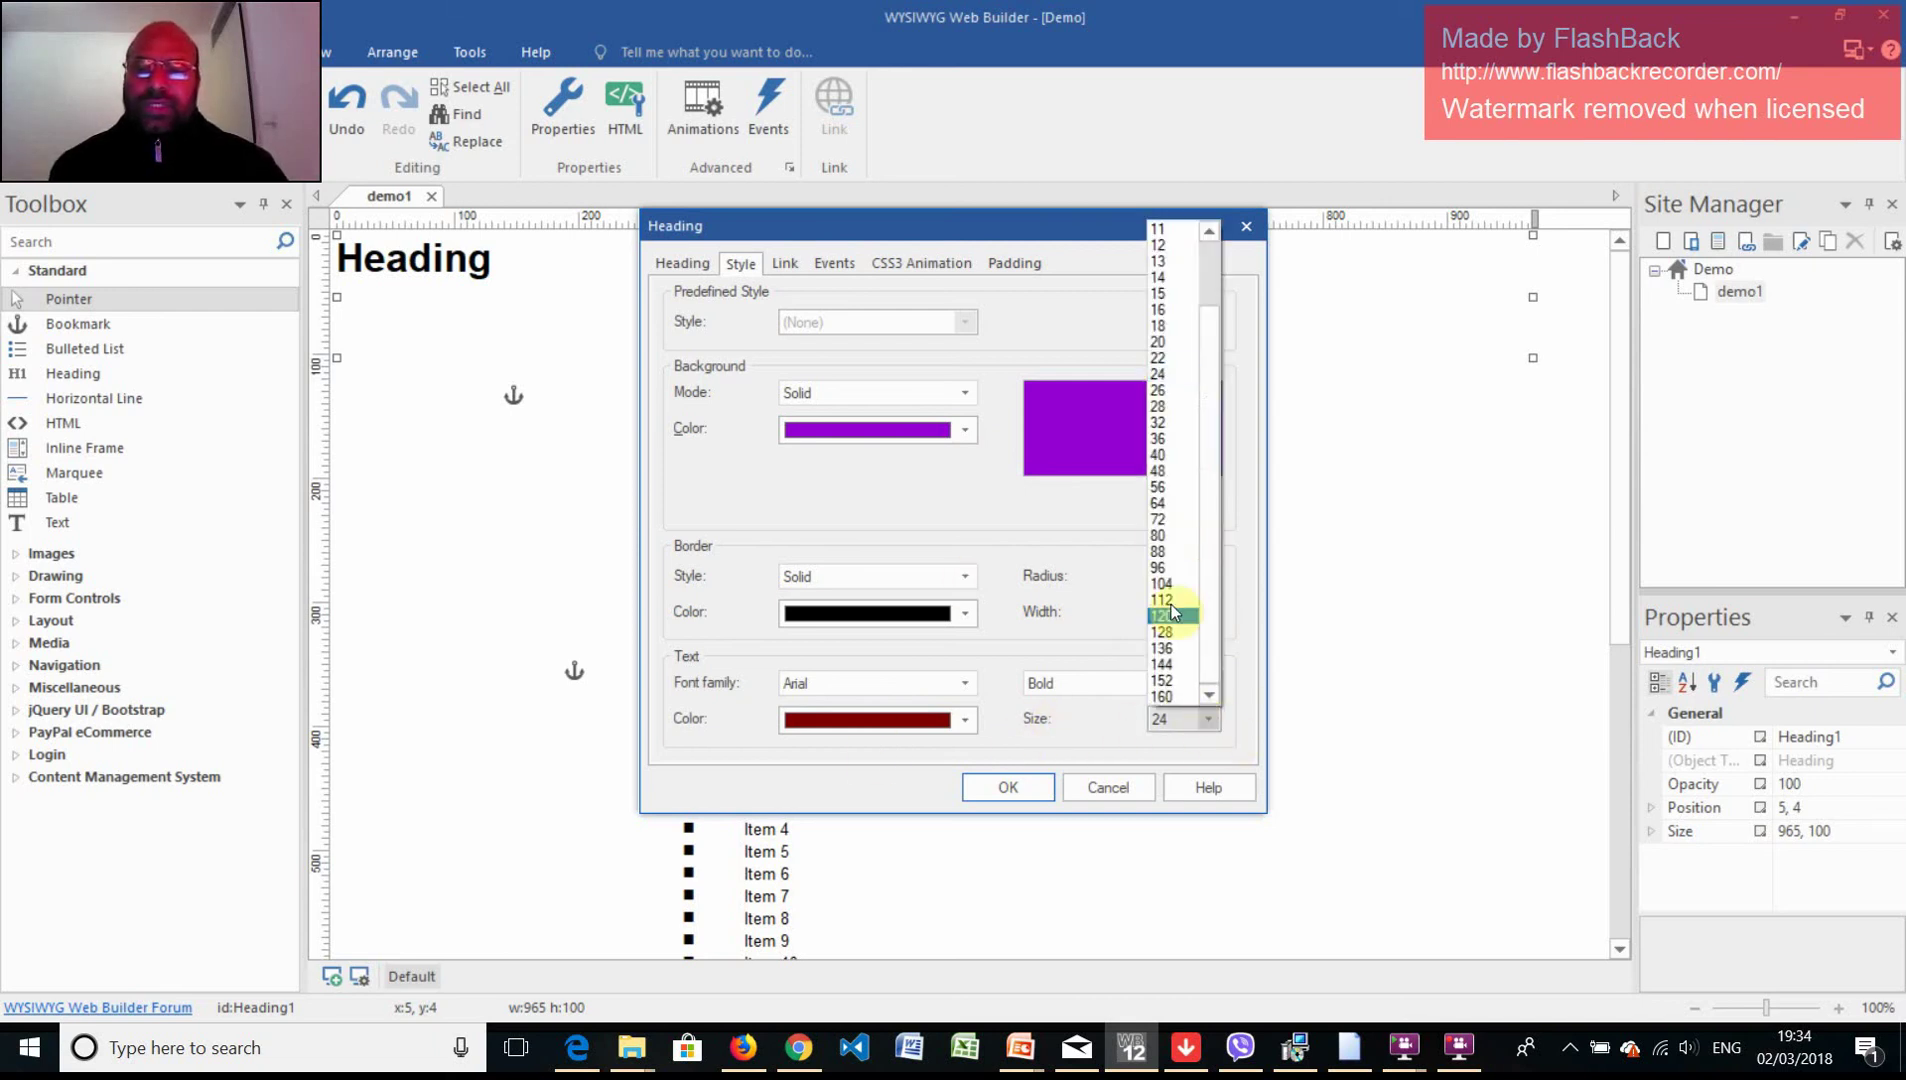
click(1157, 406)
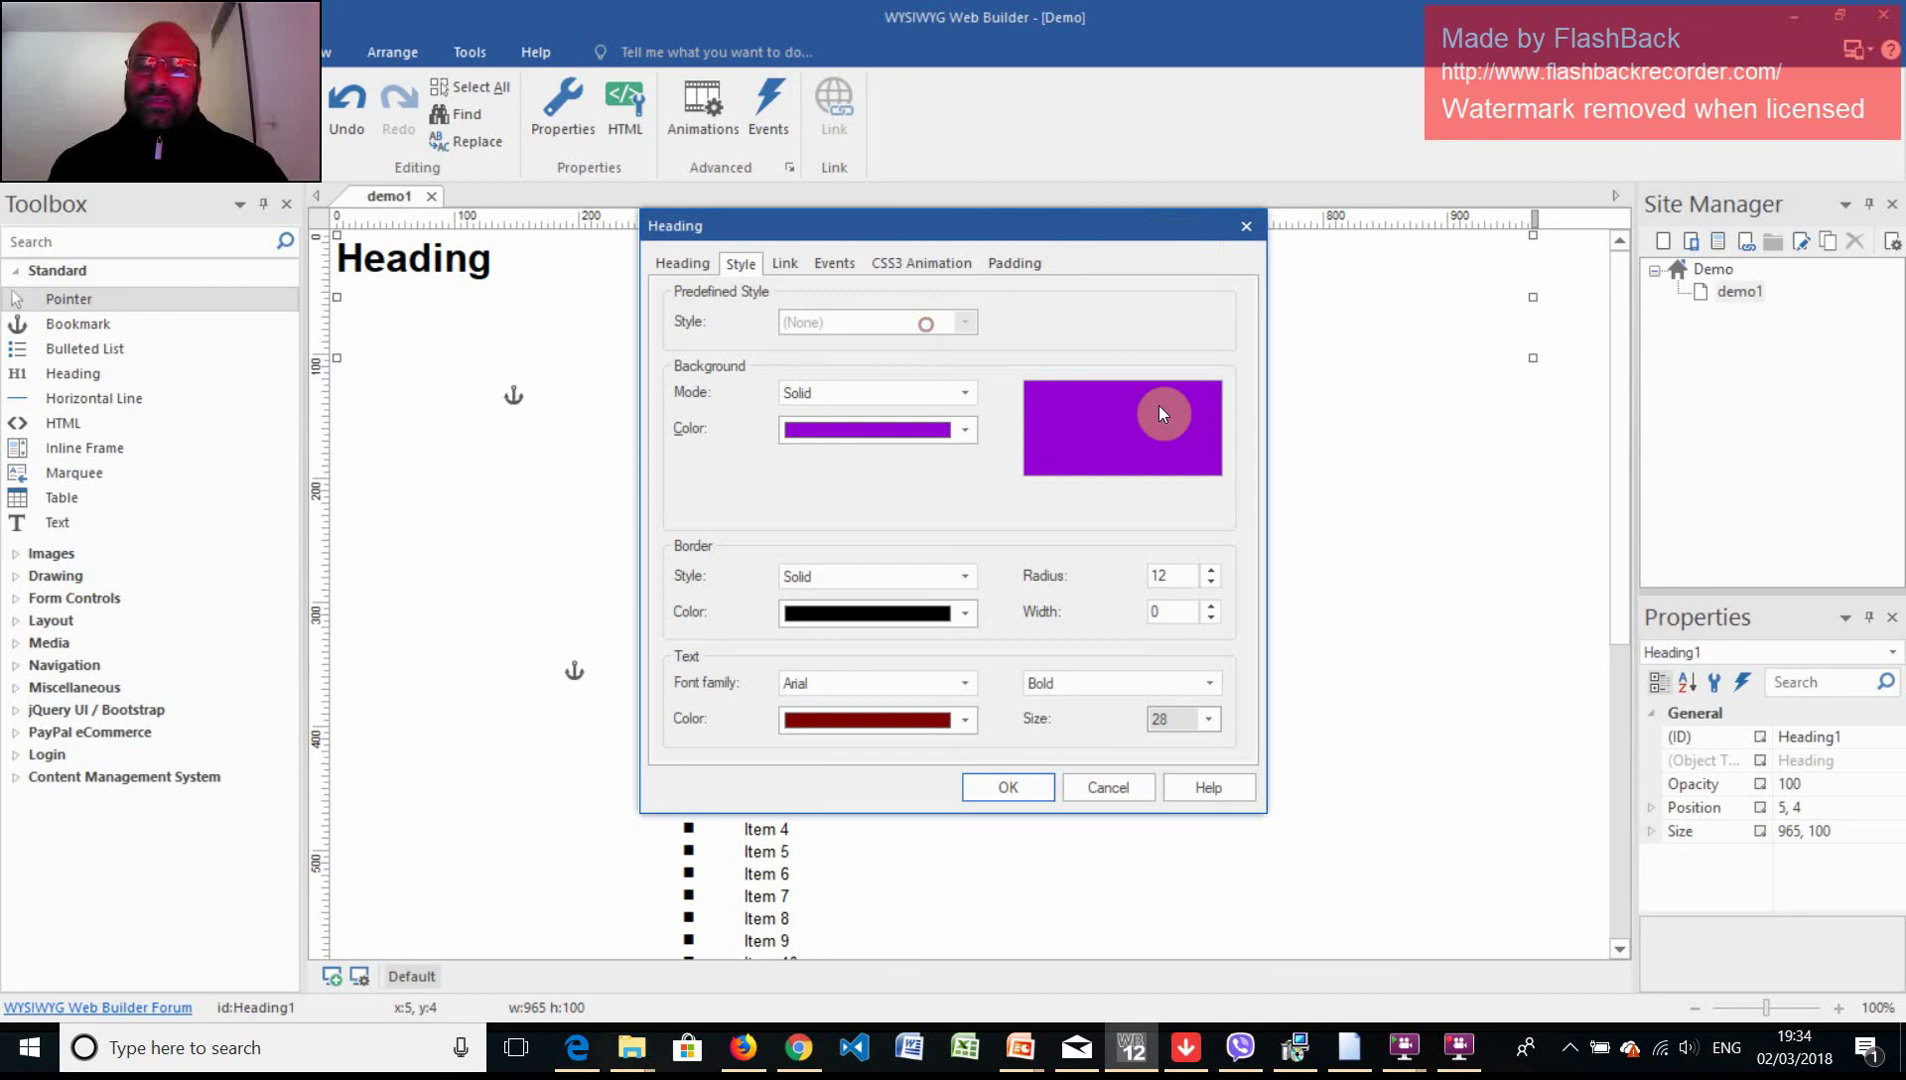
Review the heading's link, events, CSS3 animation and padding options, and apply the heading settings.
click(785, 264)
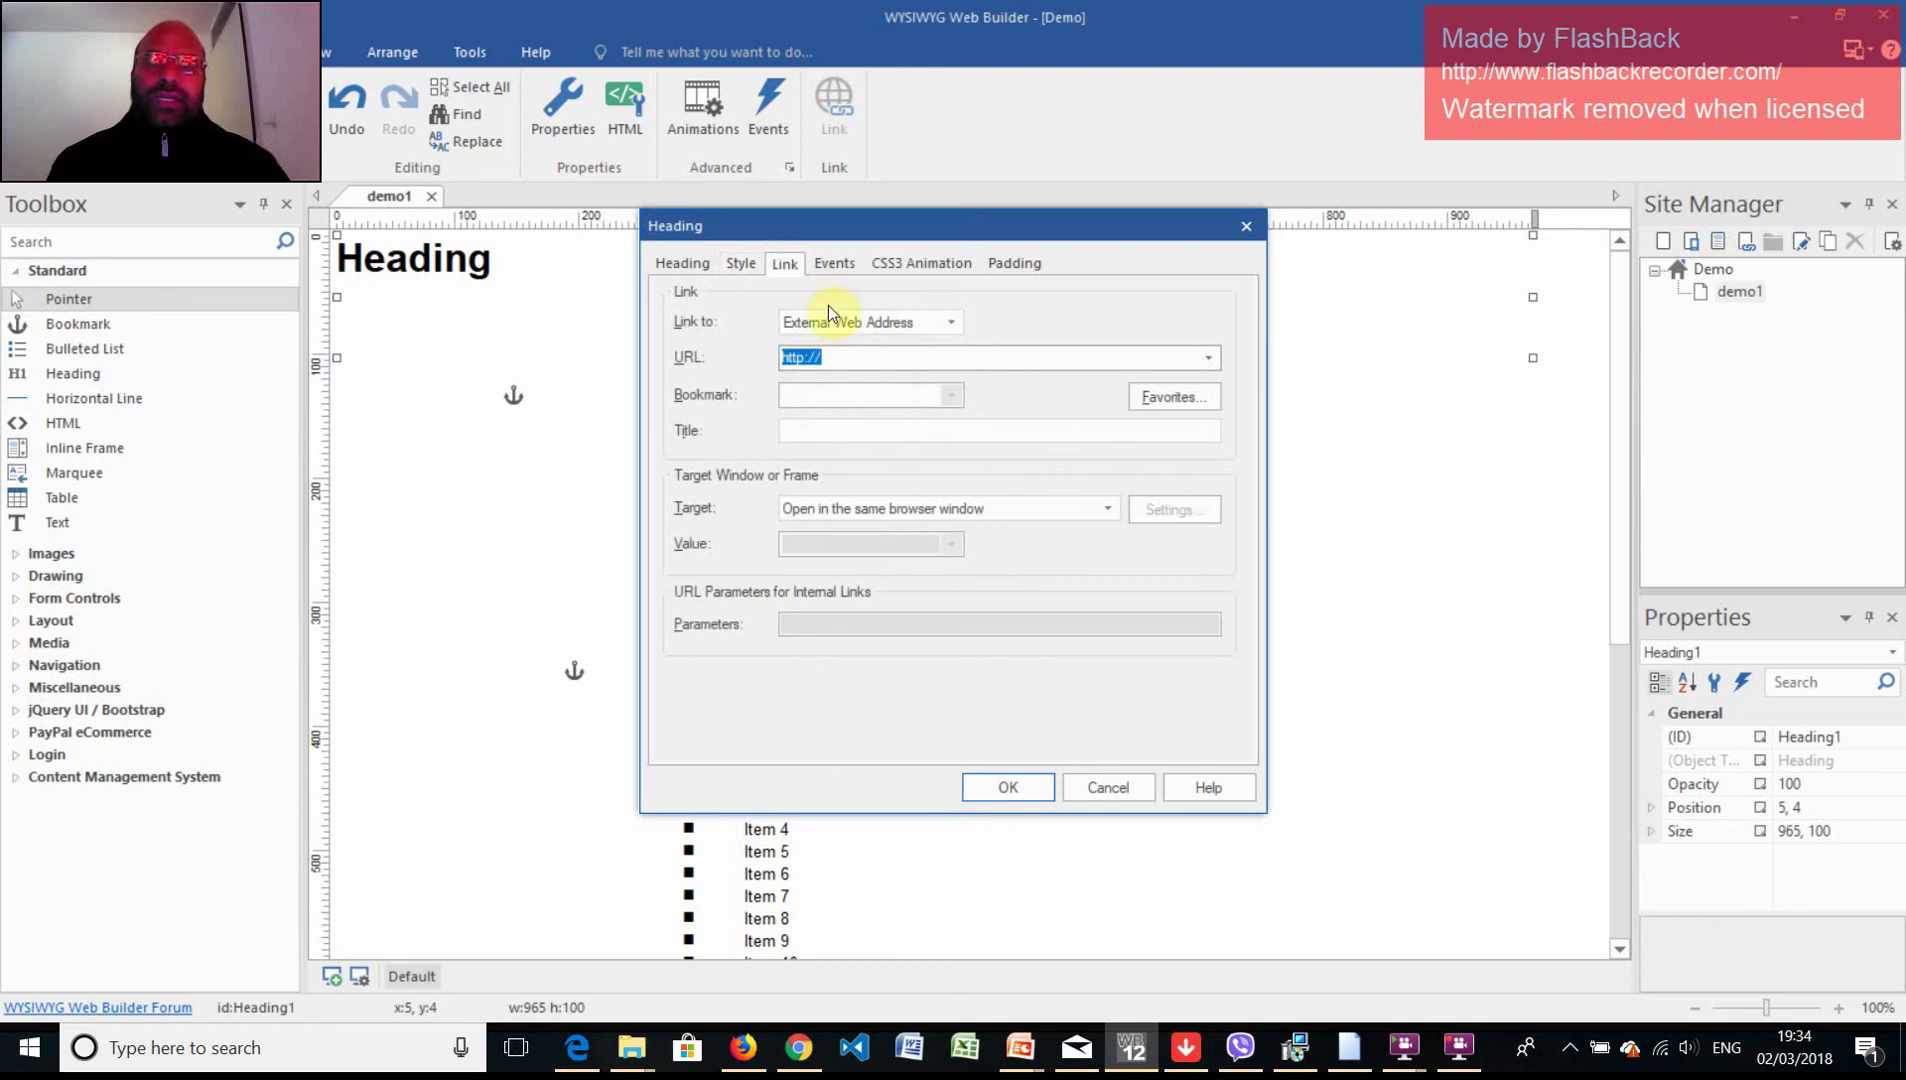
click(836, 263)
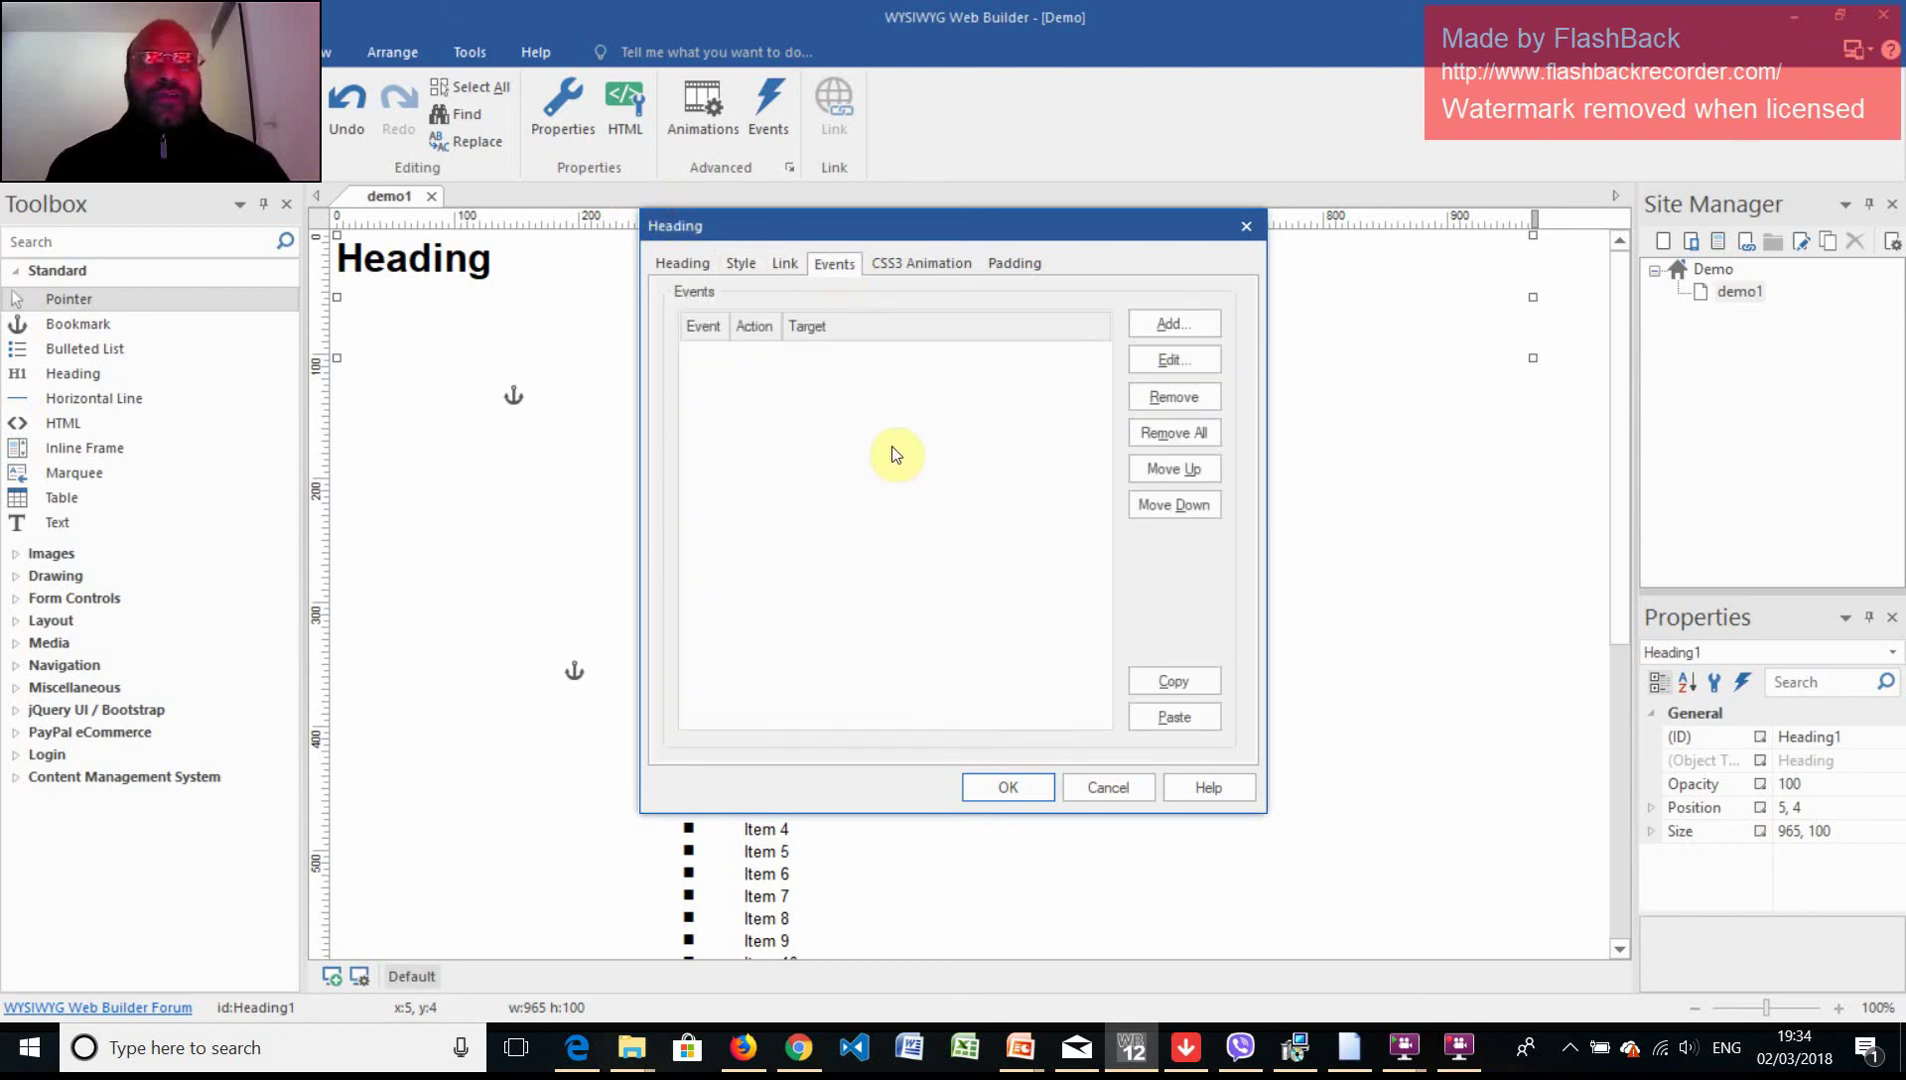
click(917, 263)
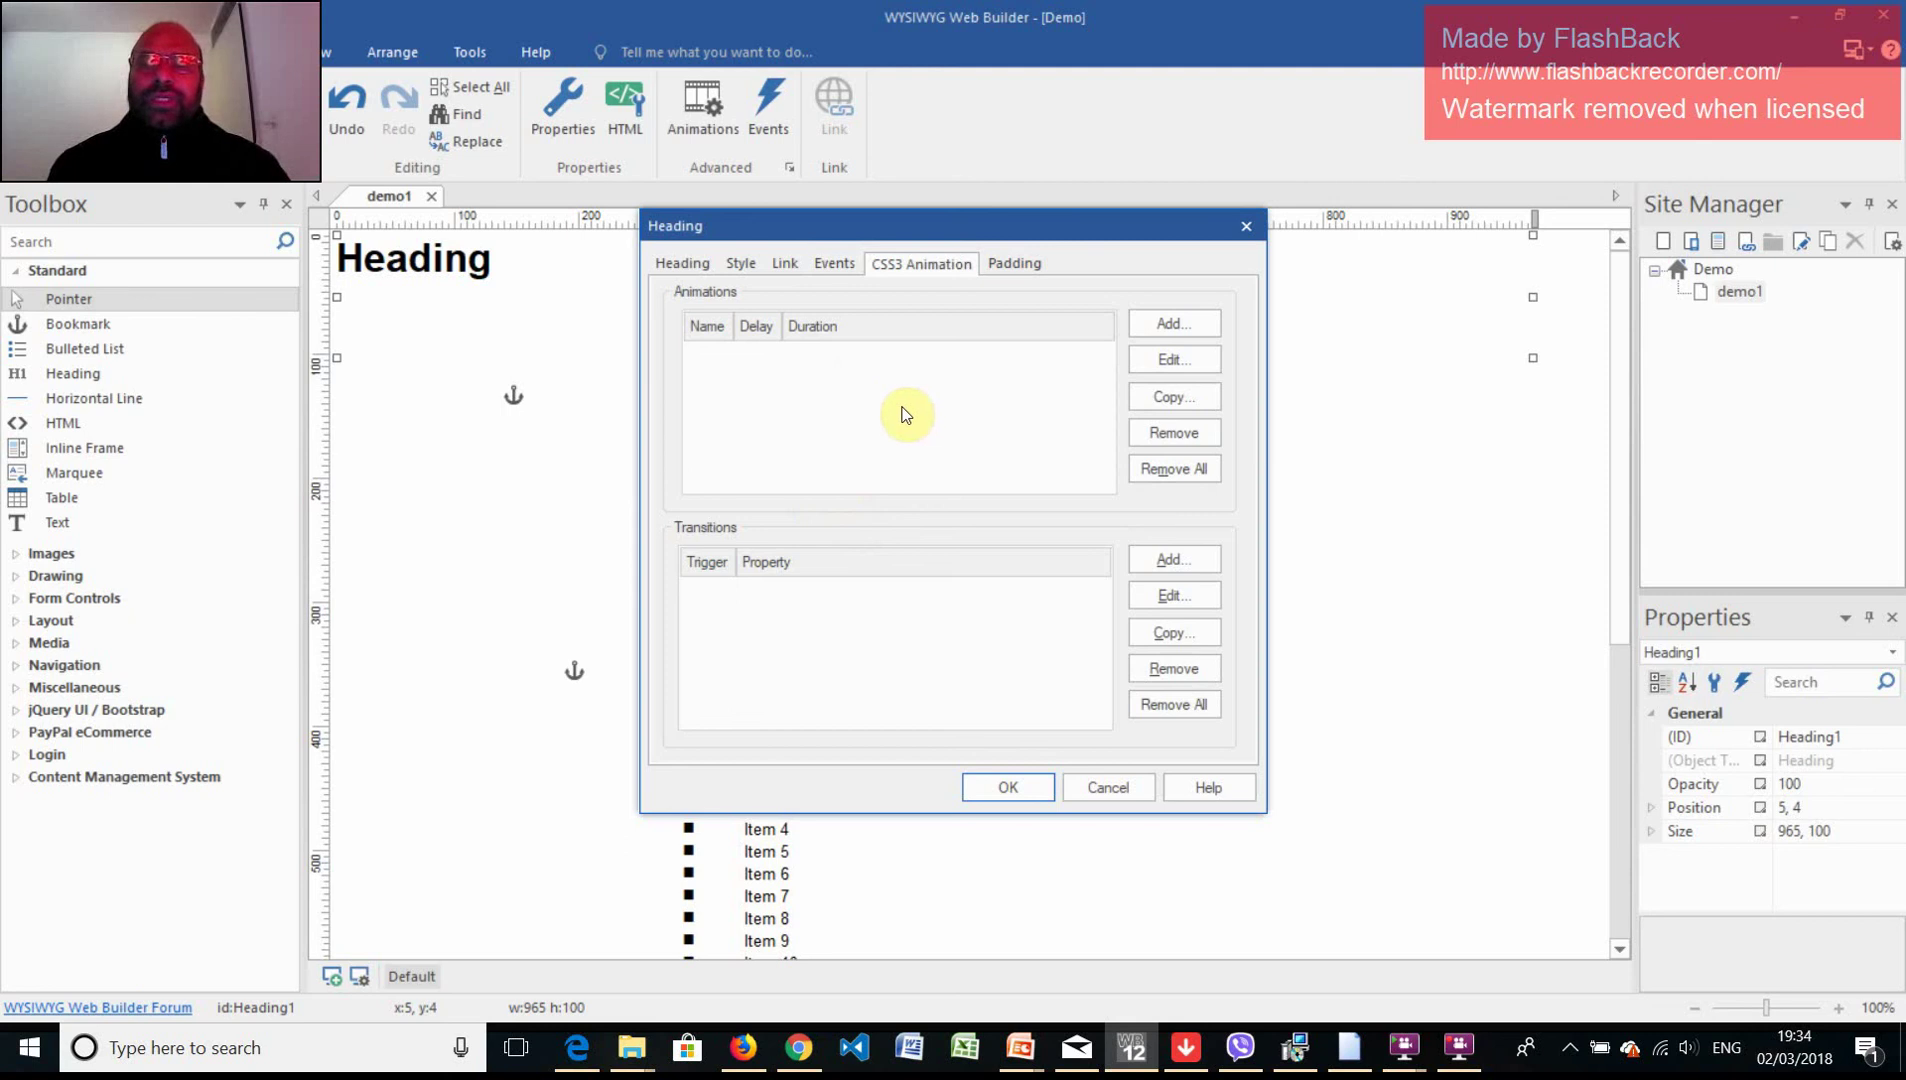
click(1004, 265)
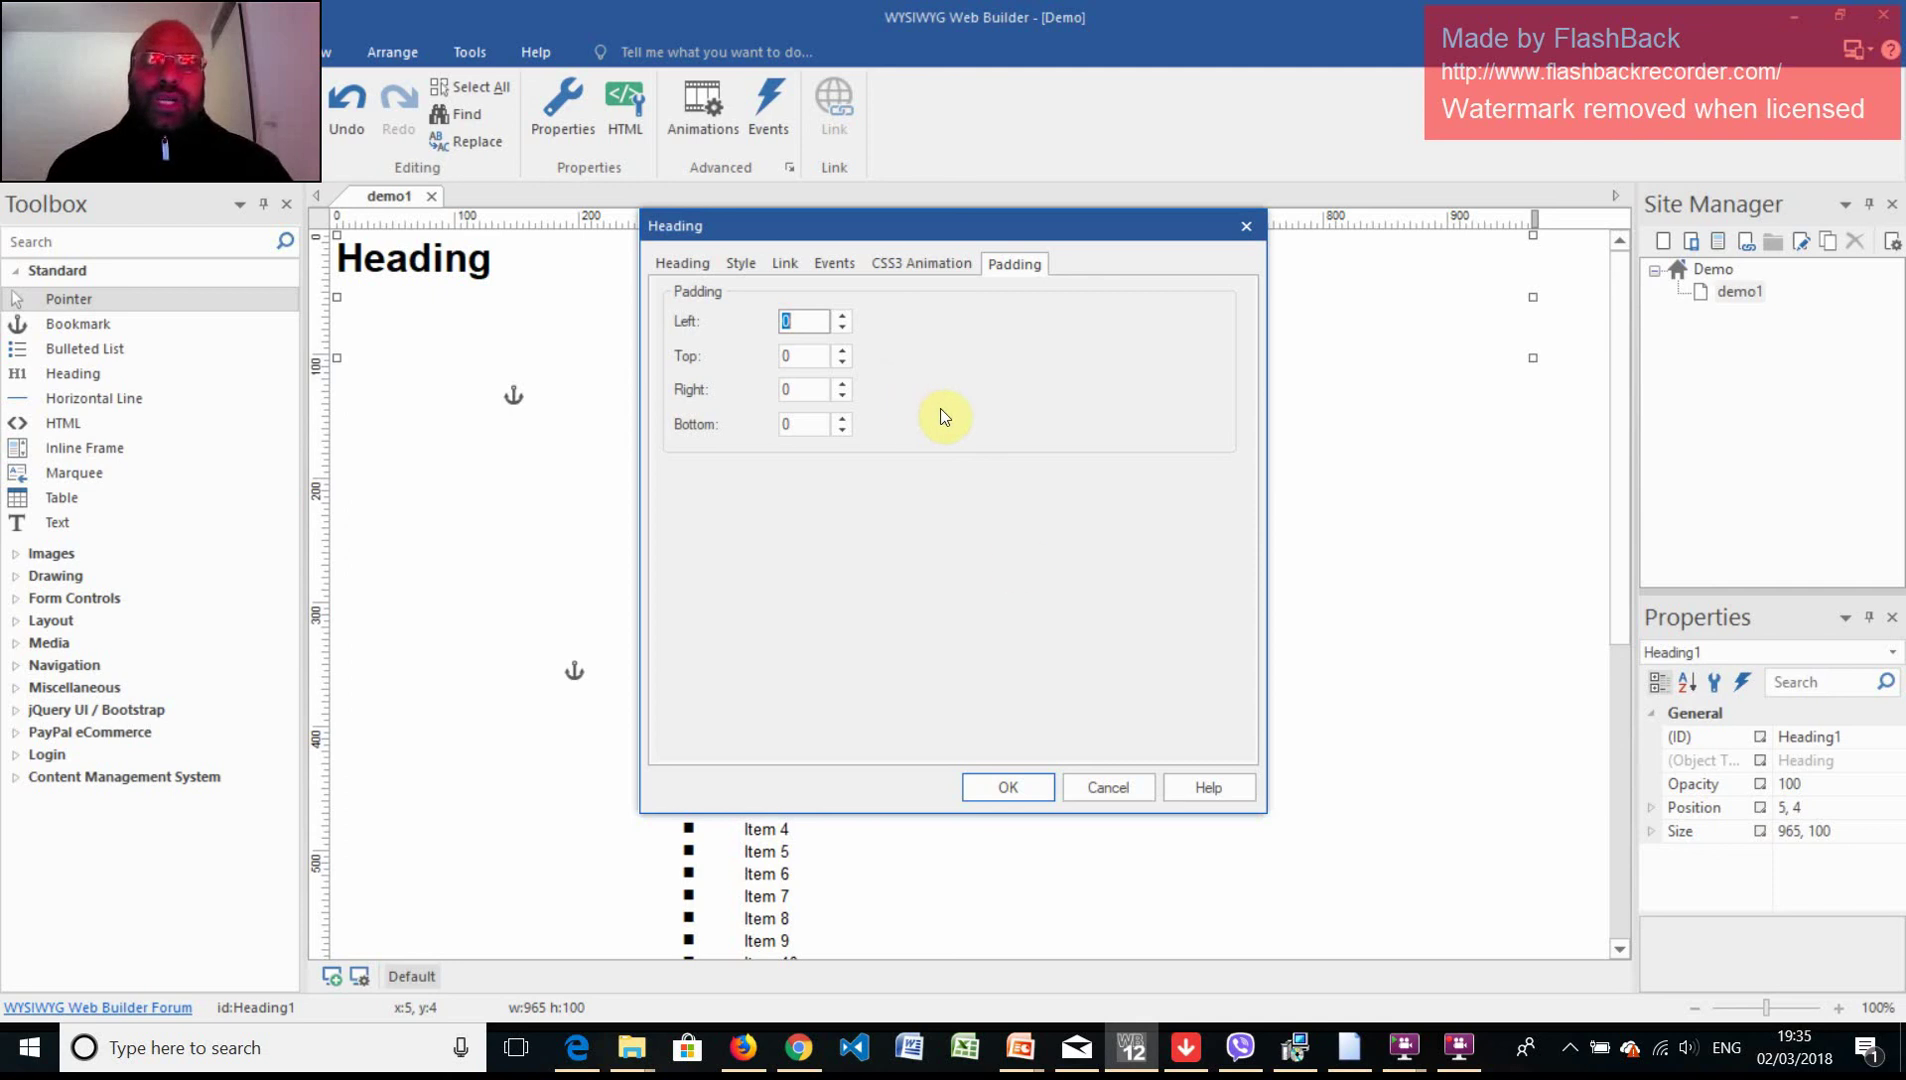
click(1007, 790)
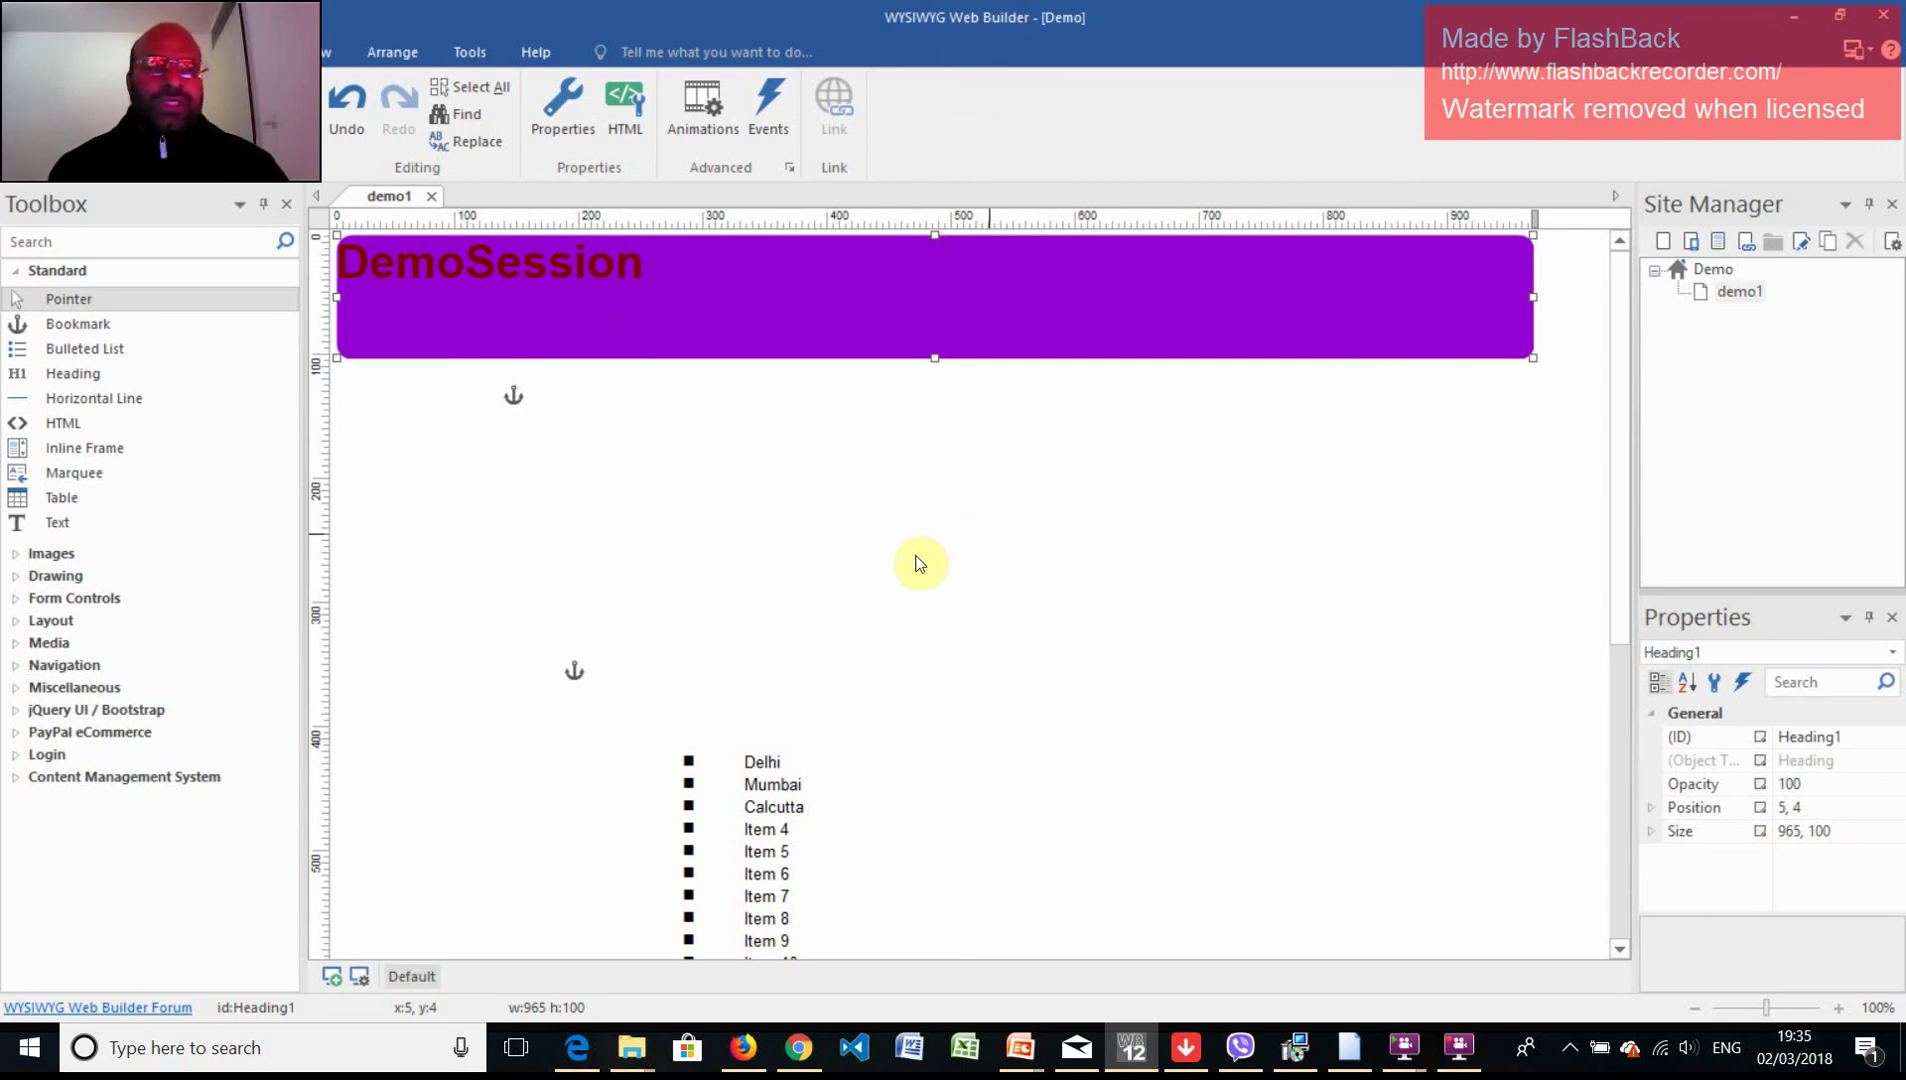
Move the bulleted list up beneath the heading and add a horizontal line about 256 pixels wide at about 47, 380.
drag(781, 862, 768, 565)
click(917, 749)
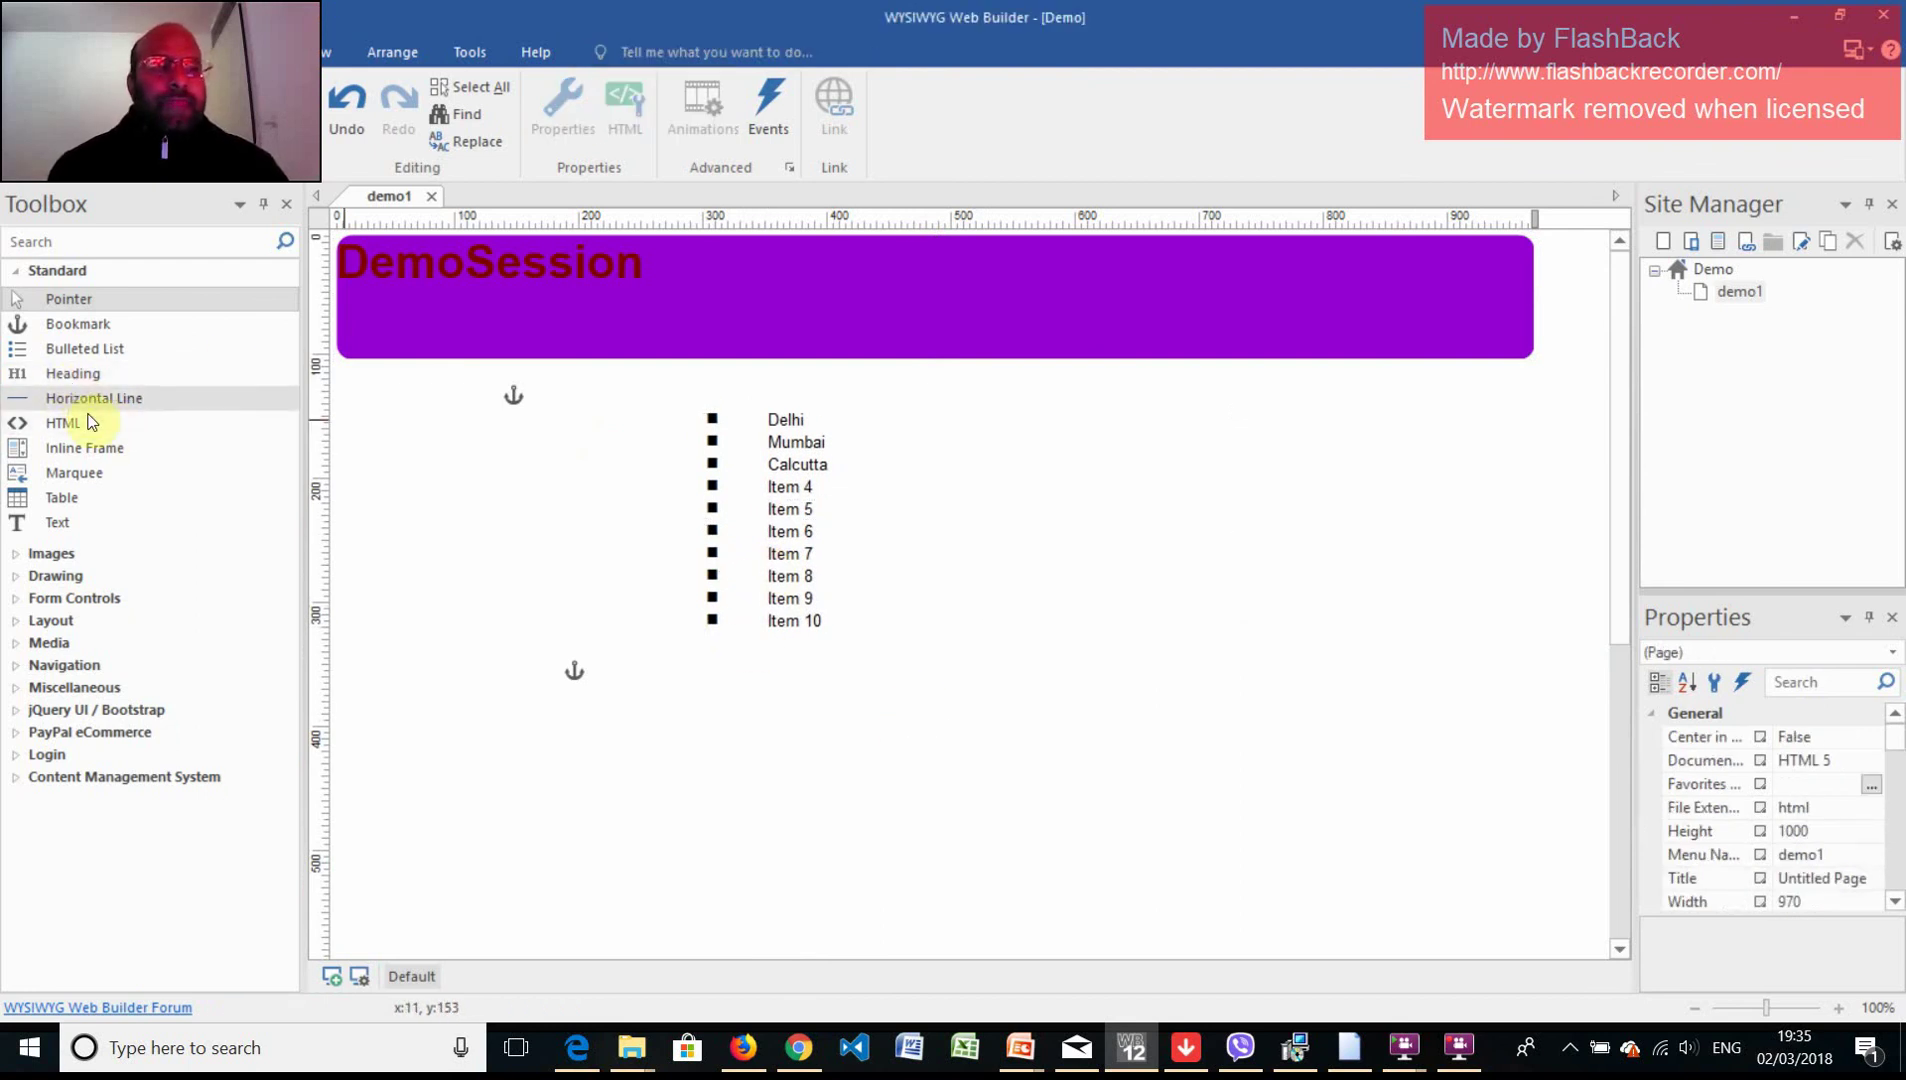
drag(60, 398, 389, 712)
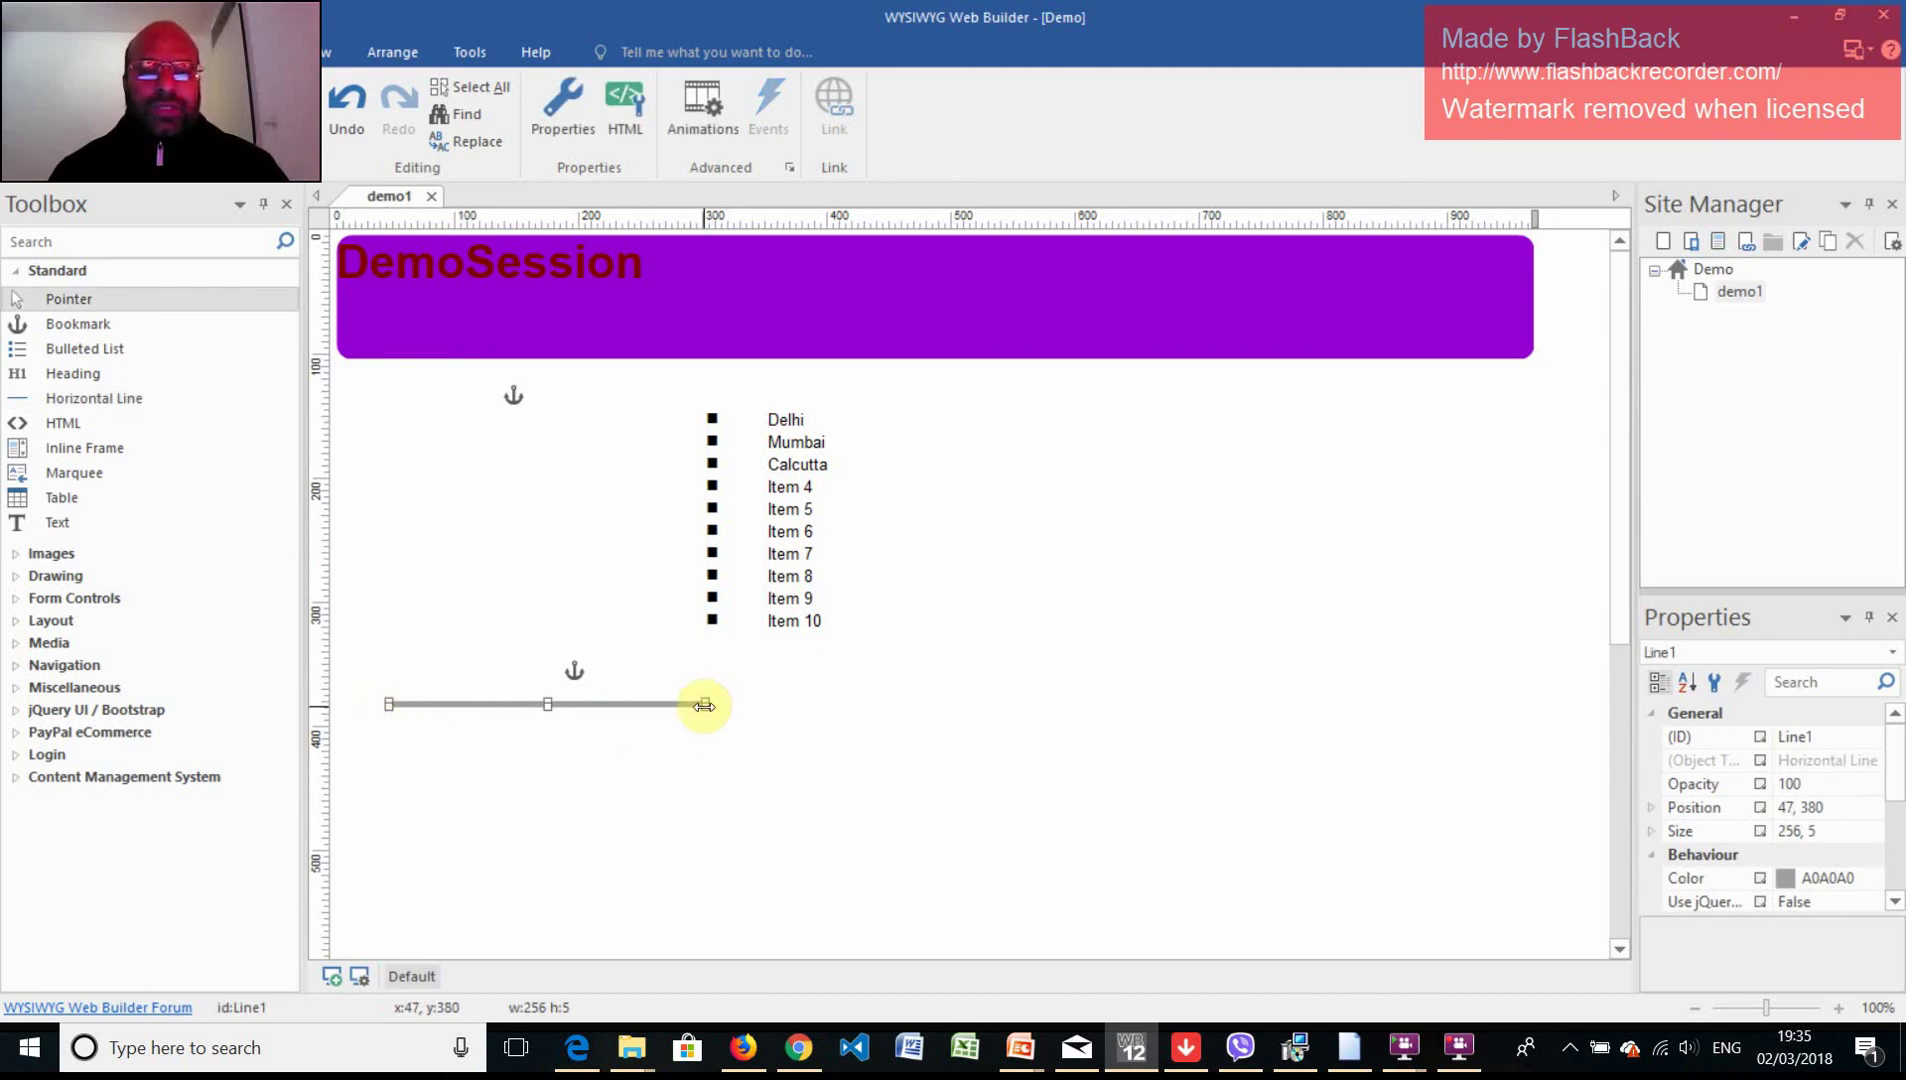
Widen the horizontal line to about 923 pixels and set its color to black.
drag(705, 704, 1531, 704)
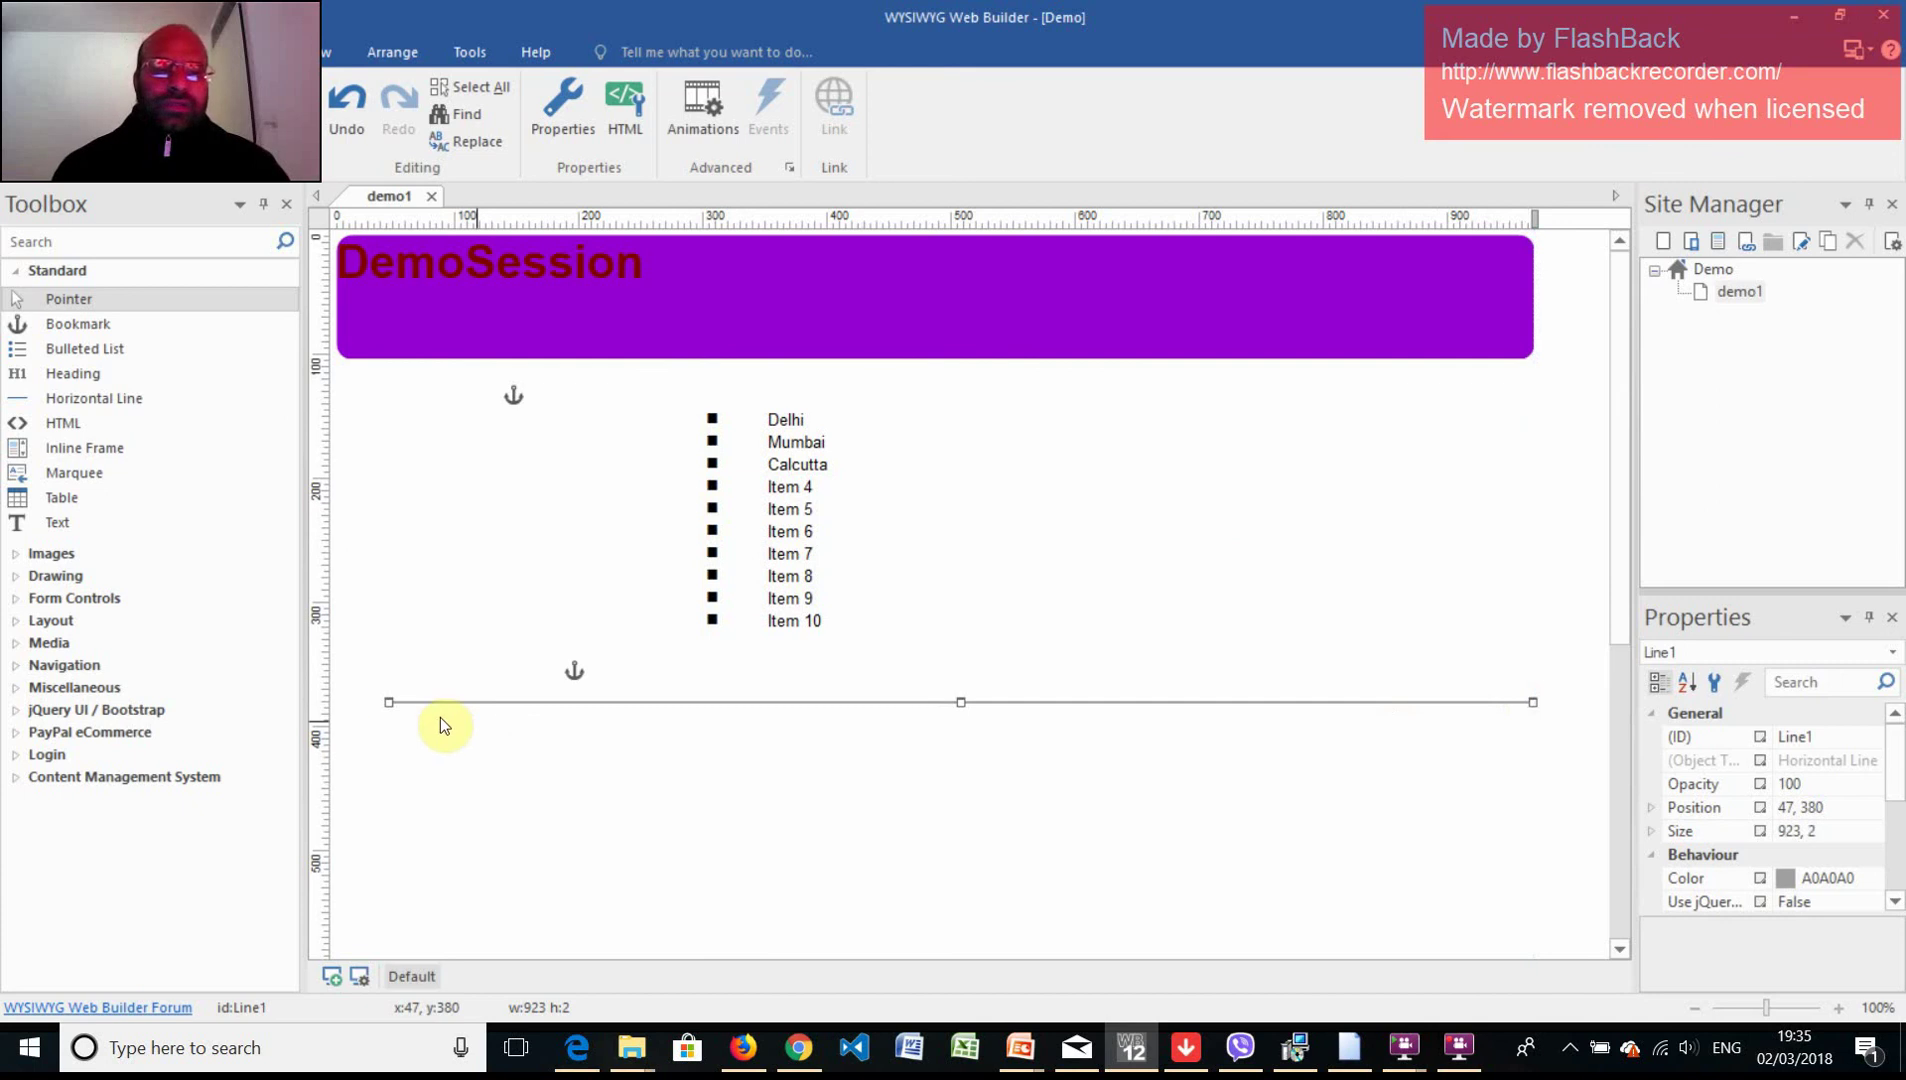
double_click(390, 702)
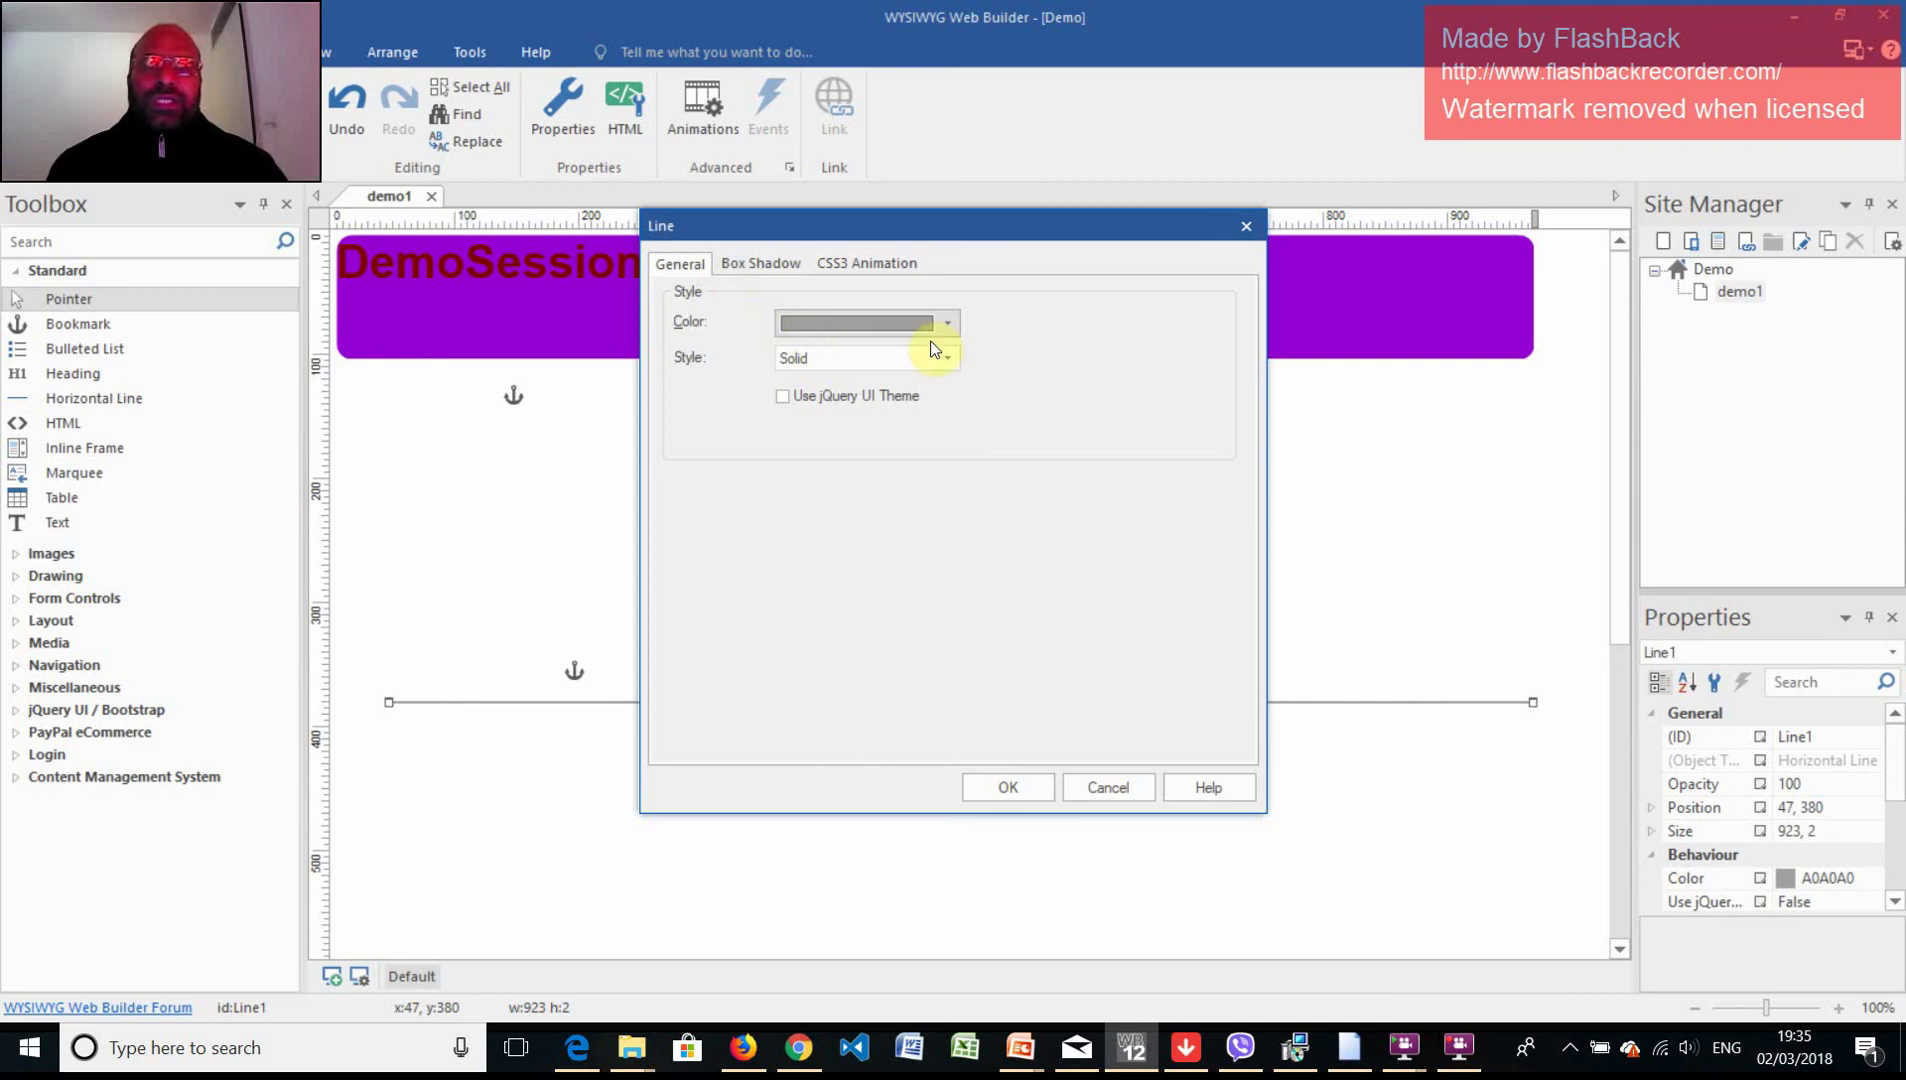
click(866, 322)
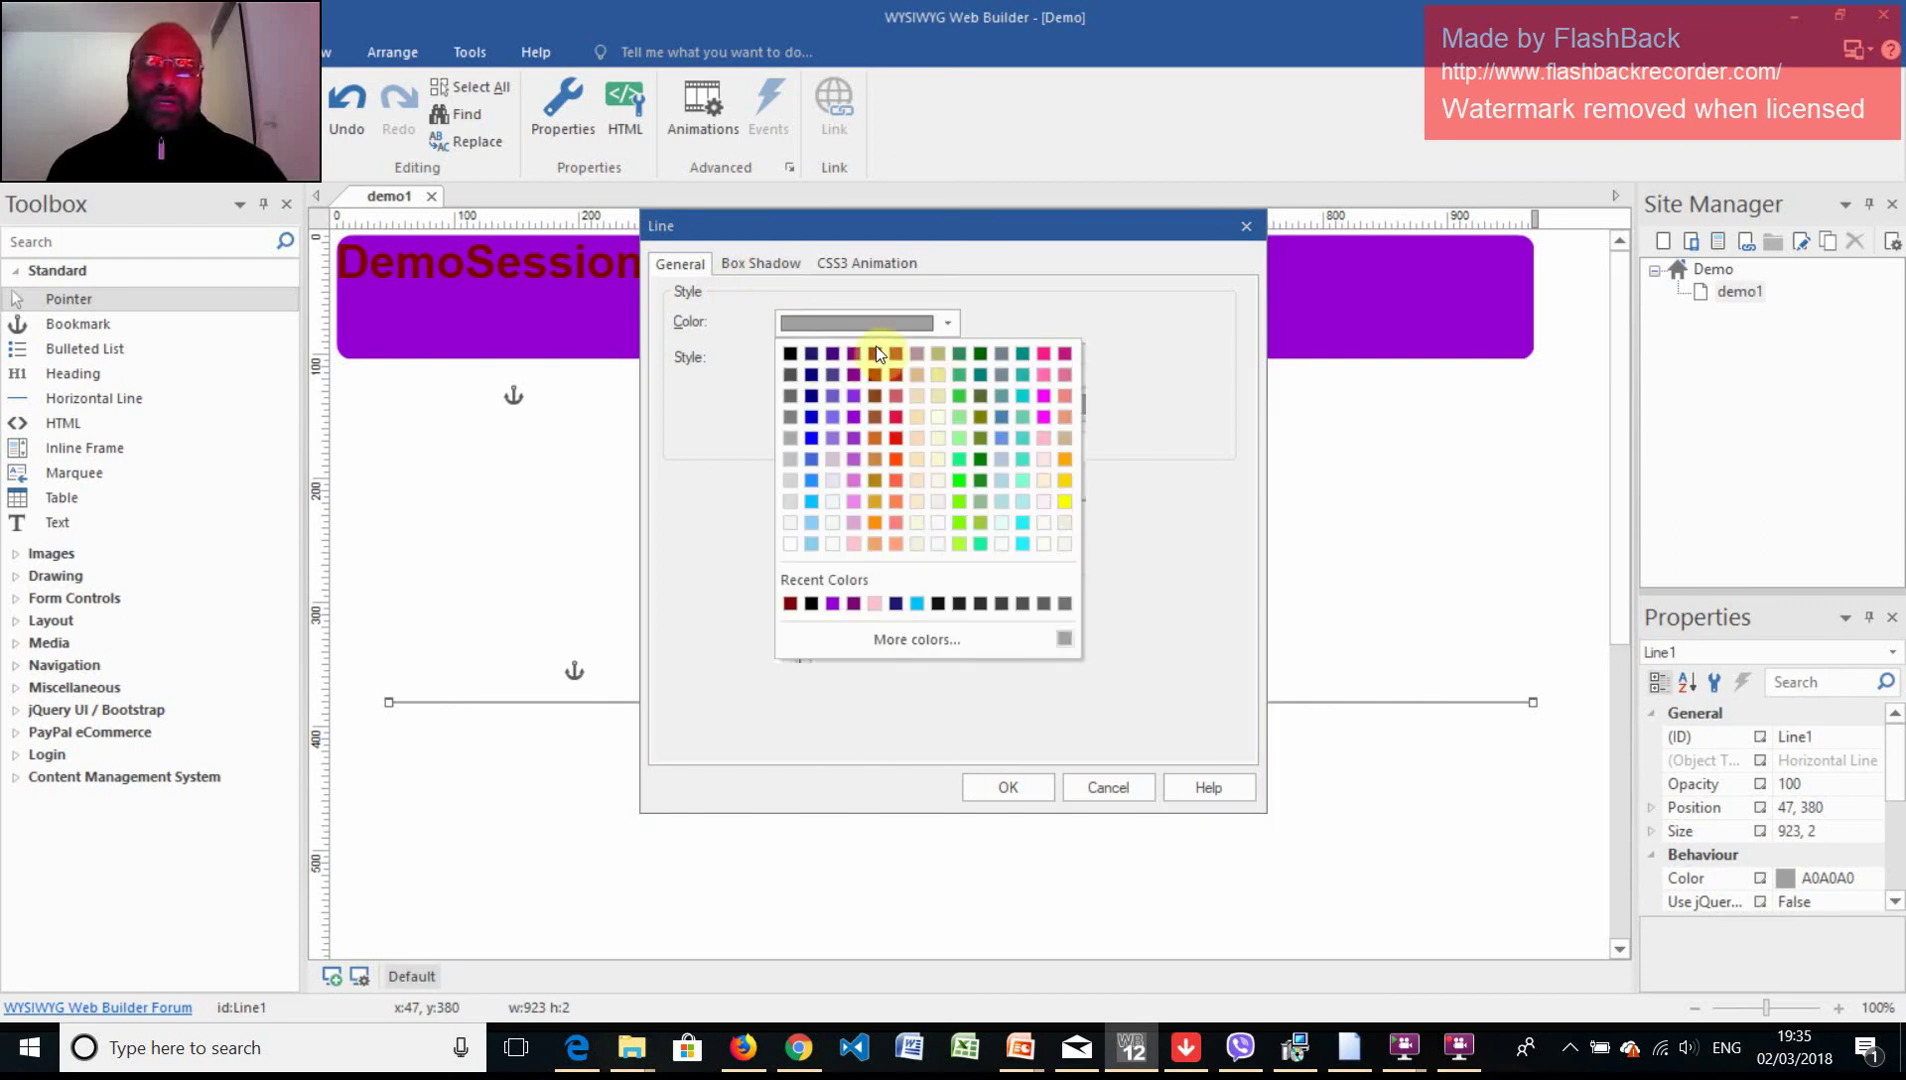
click(809, 350)
click(949, 322)
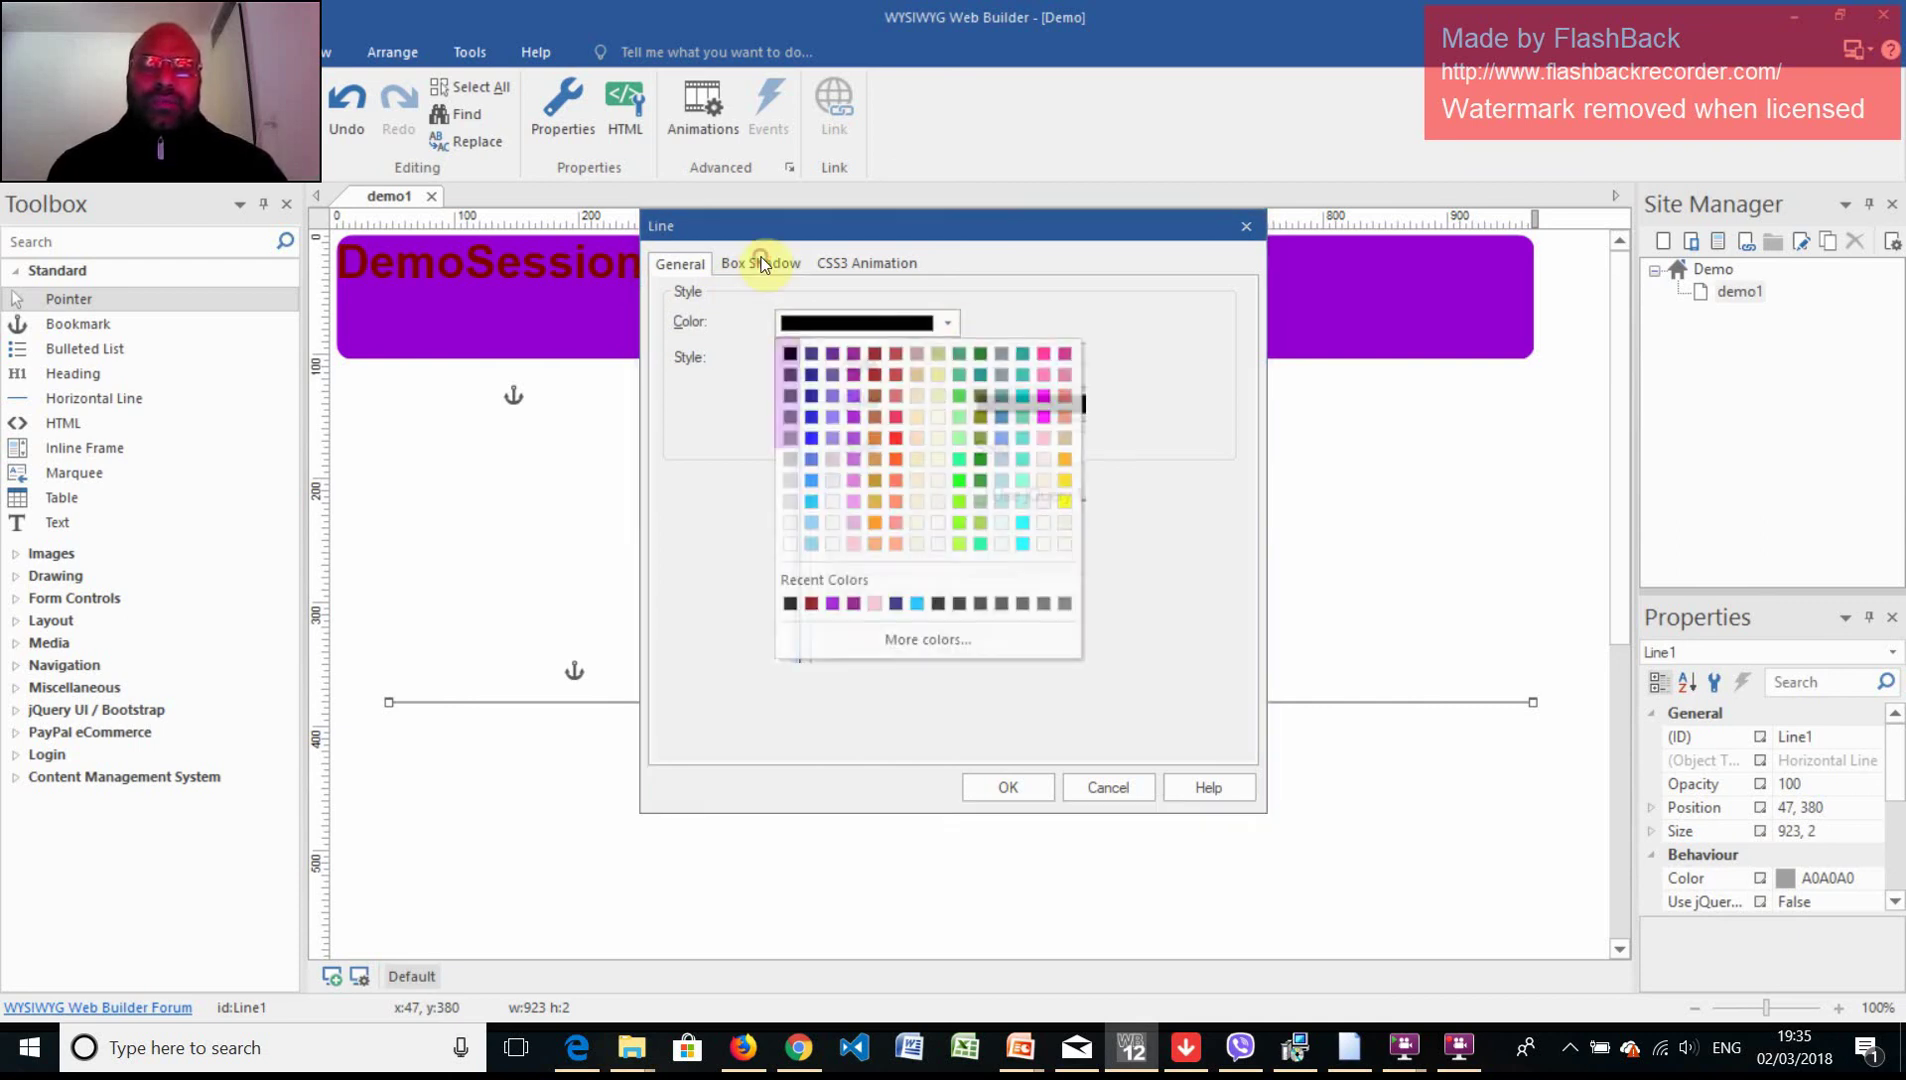
click(758, 257)
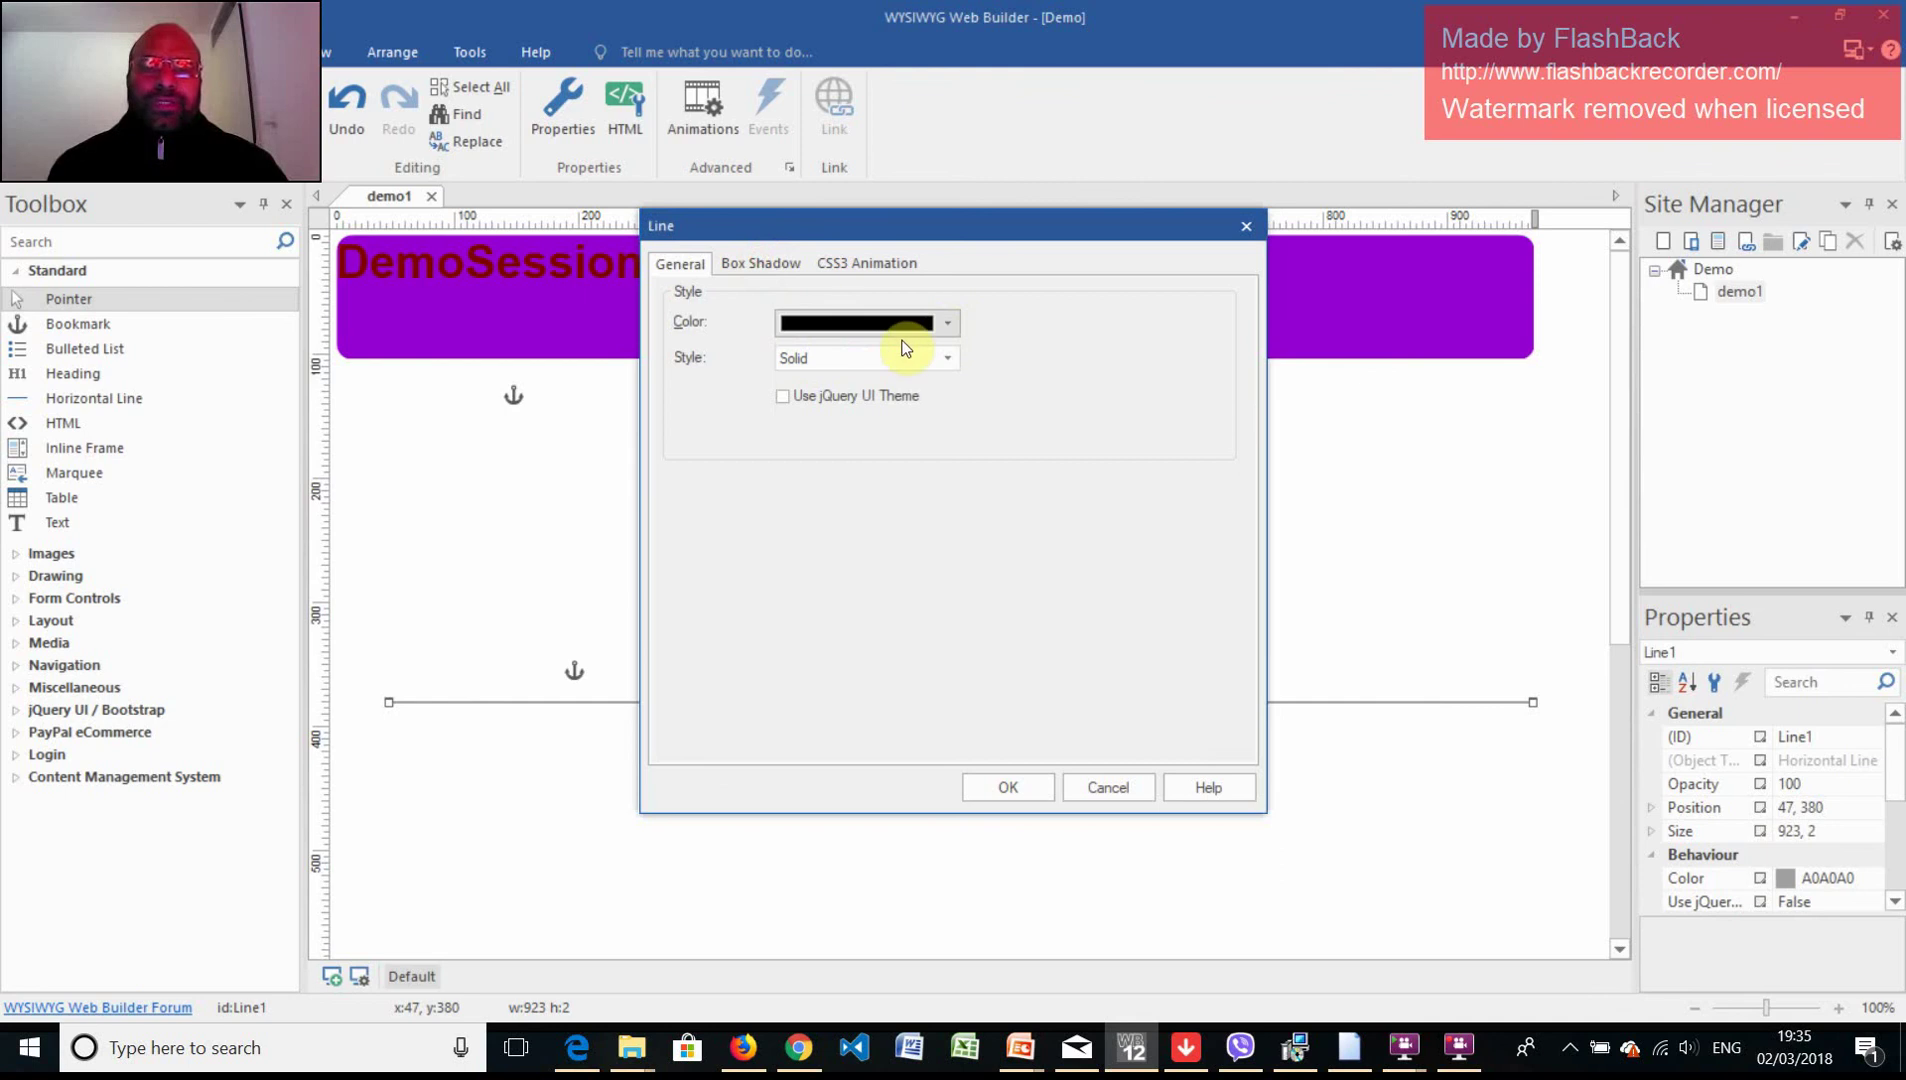
Set the horizontal line's style to Double.
click(948, 357)
click(748, 285)
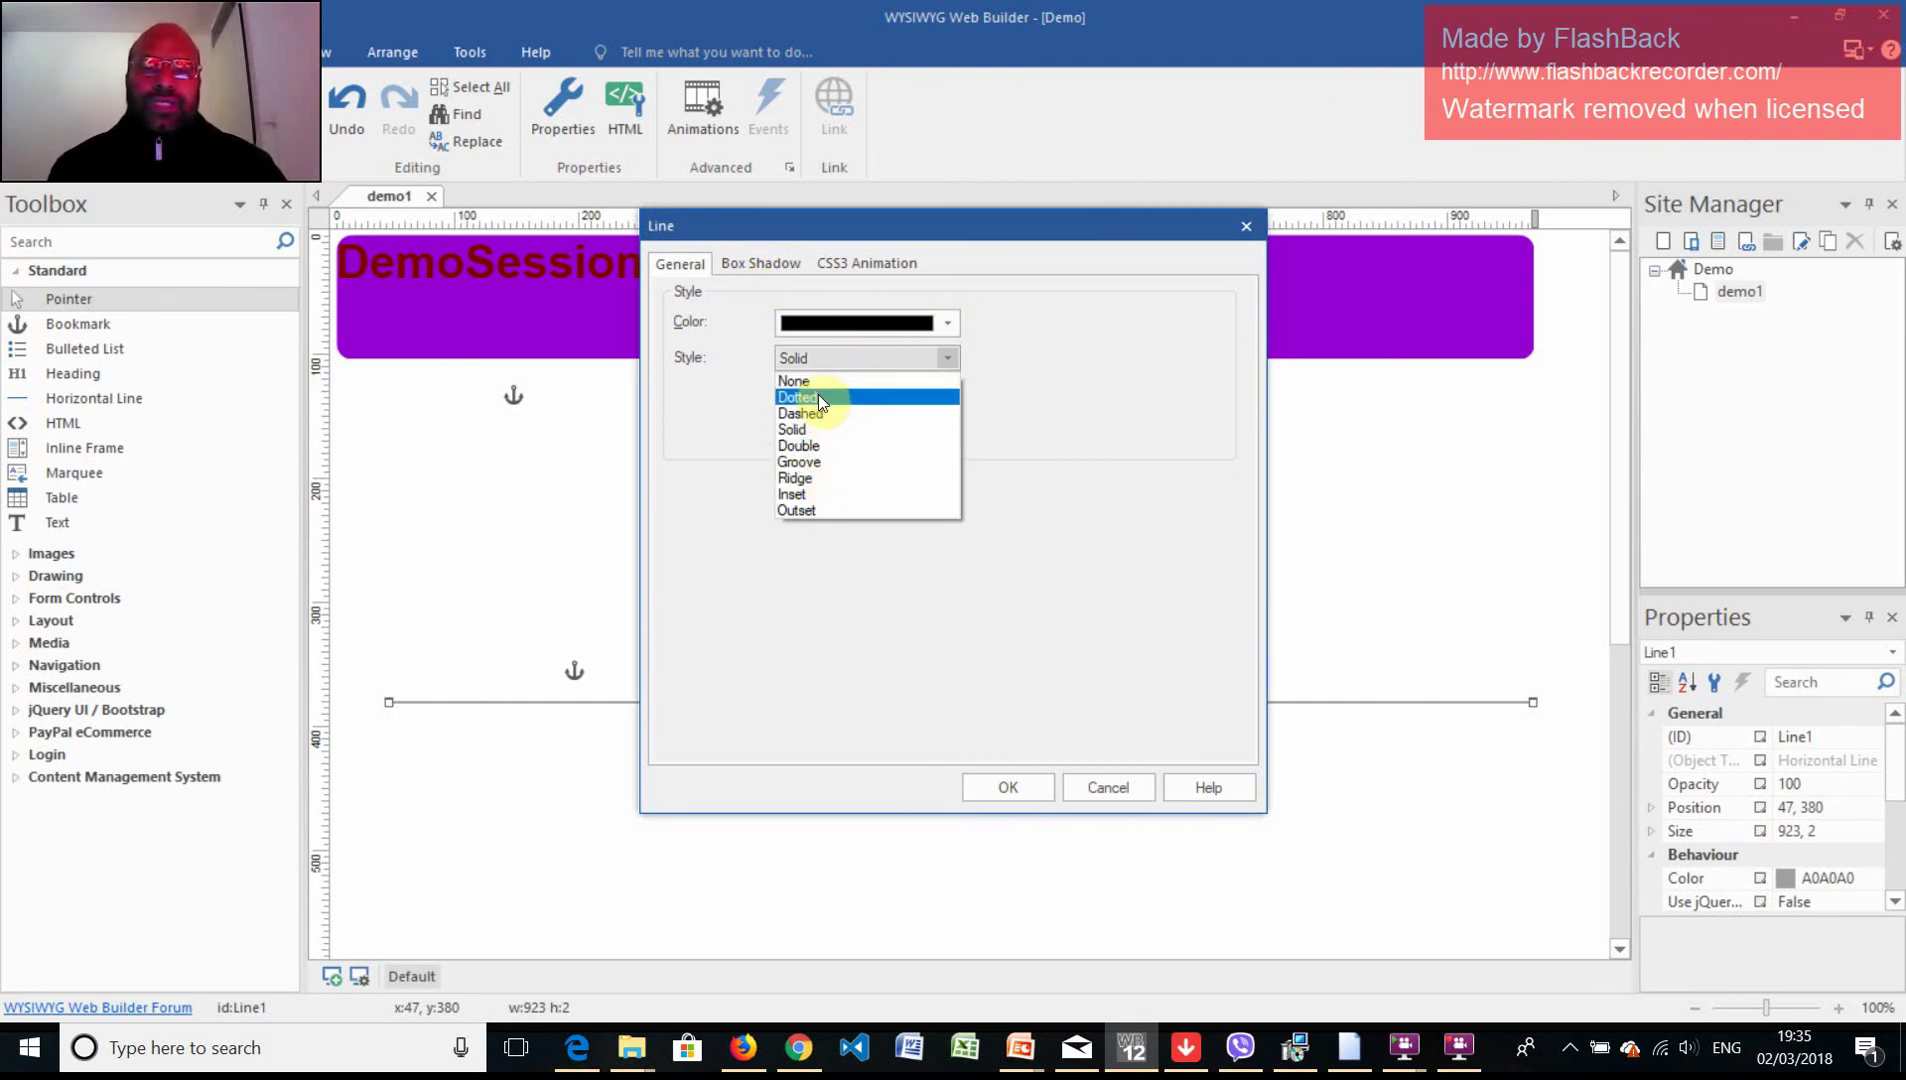
click(825, 444)
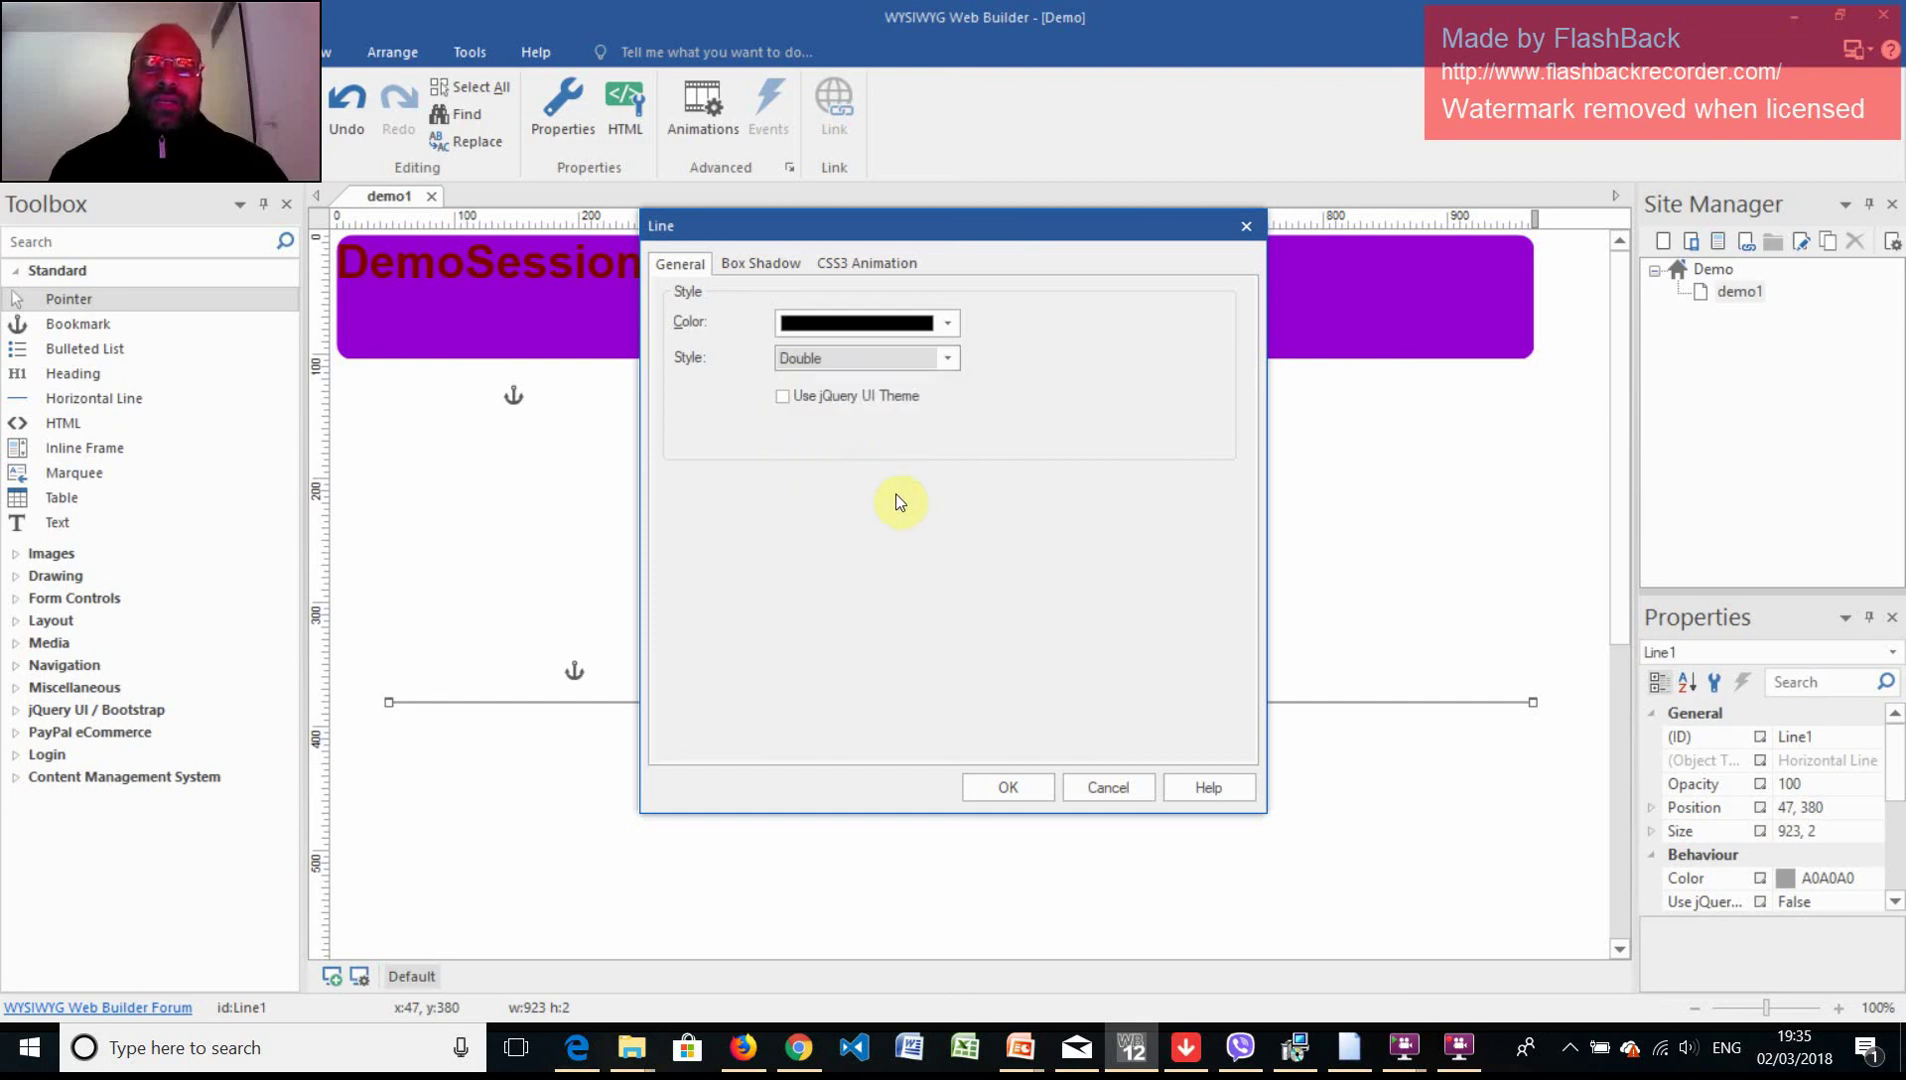
Set the line's box shadow offsets x and y to 5 each and apply the line settings.
click(762, 263)
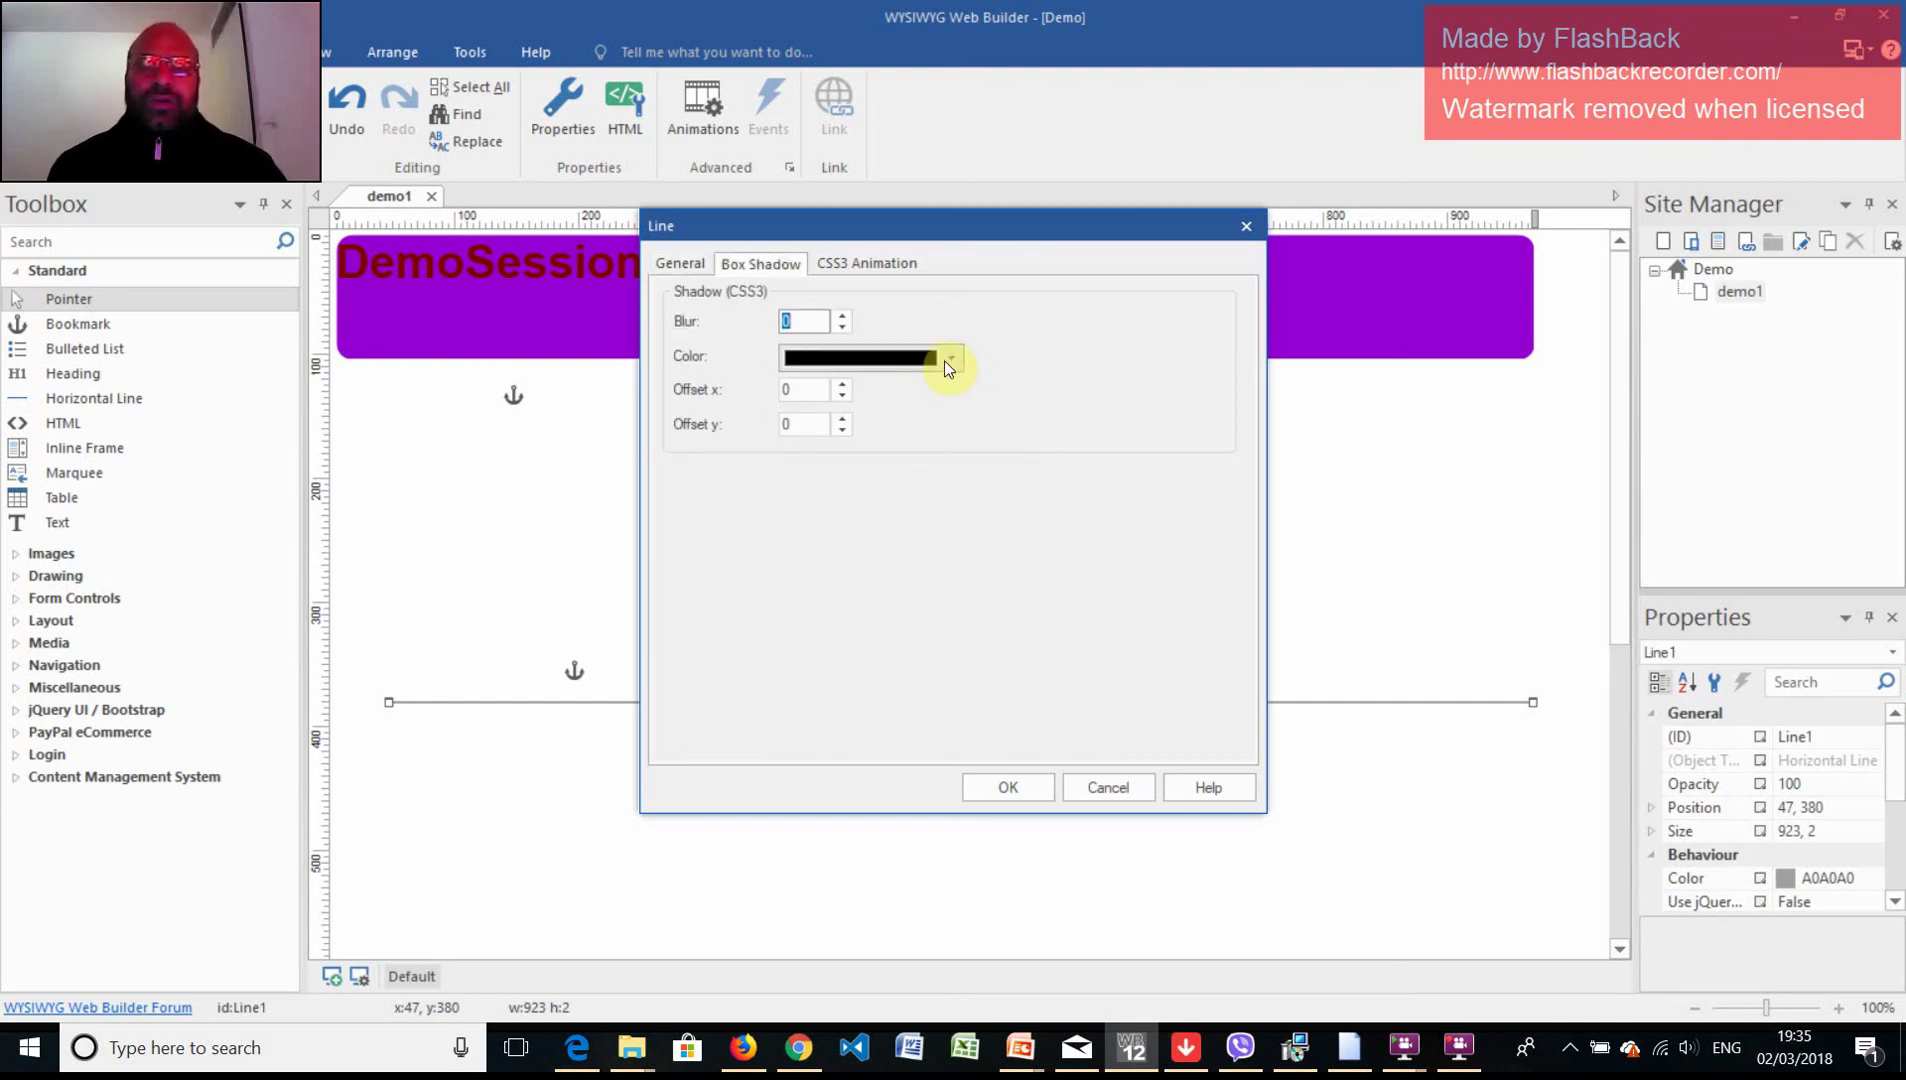
click(803, 389)
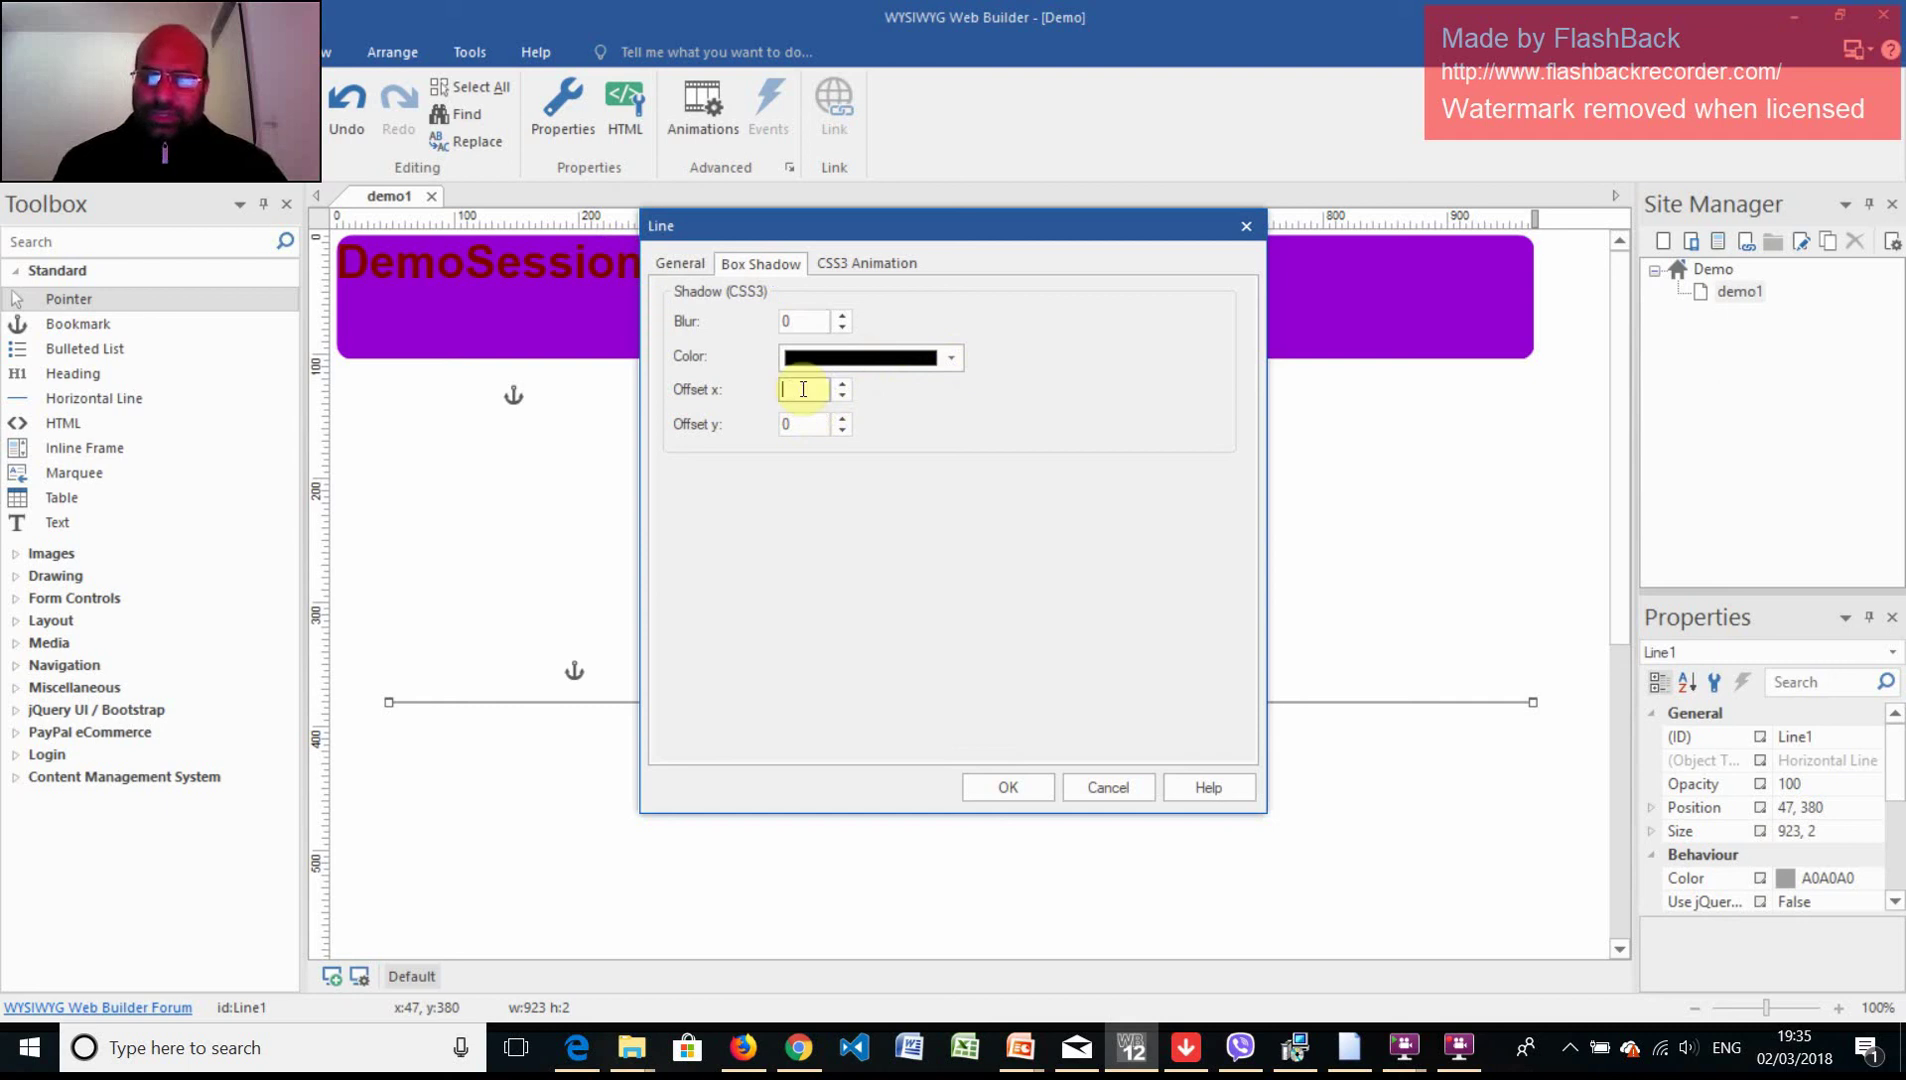
text(5)
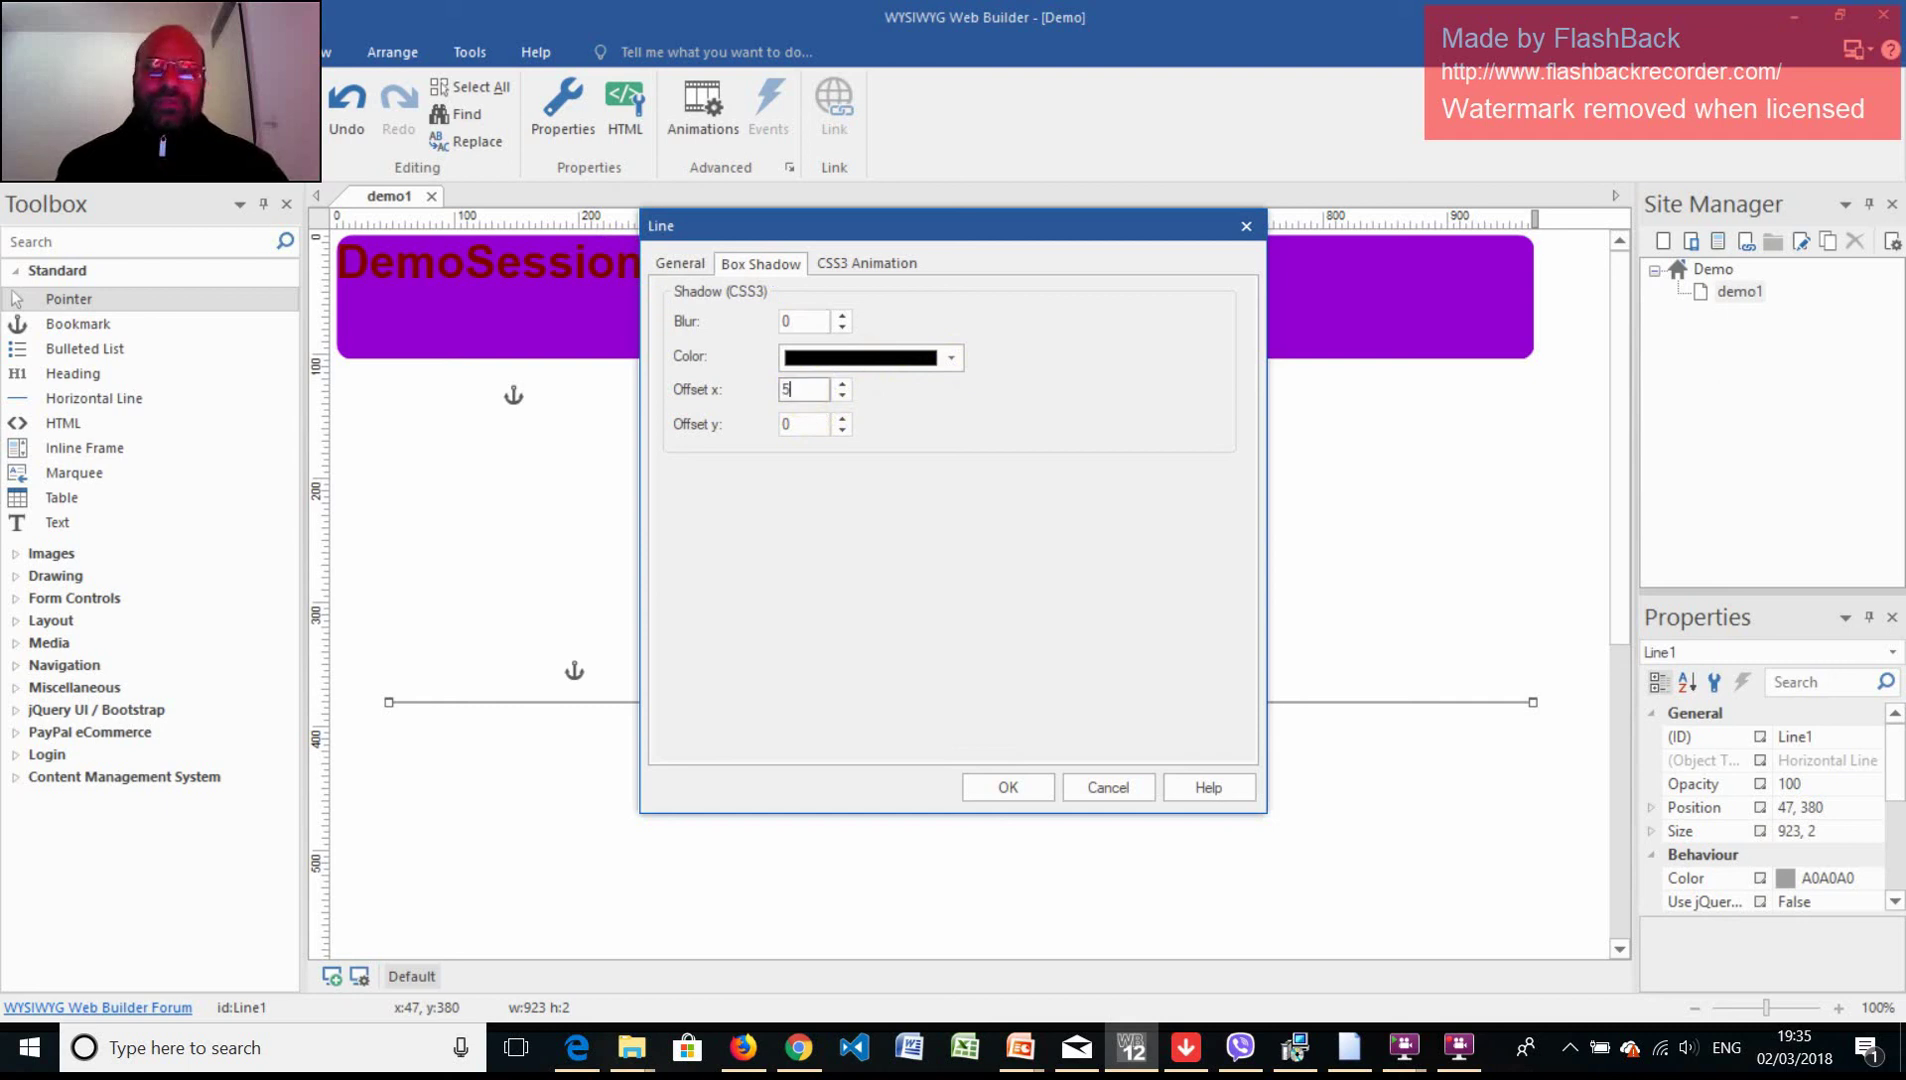
click(806, 424)
text(5)
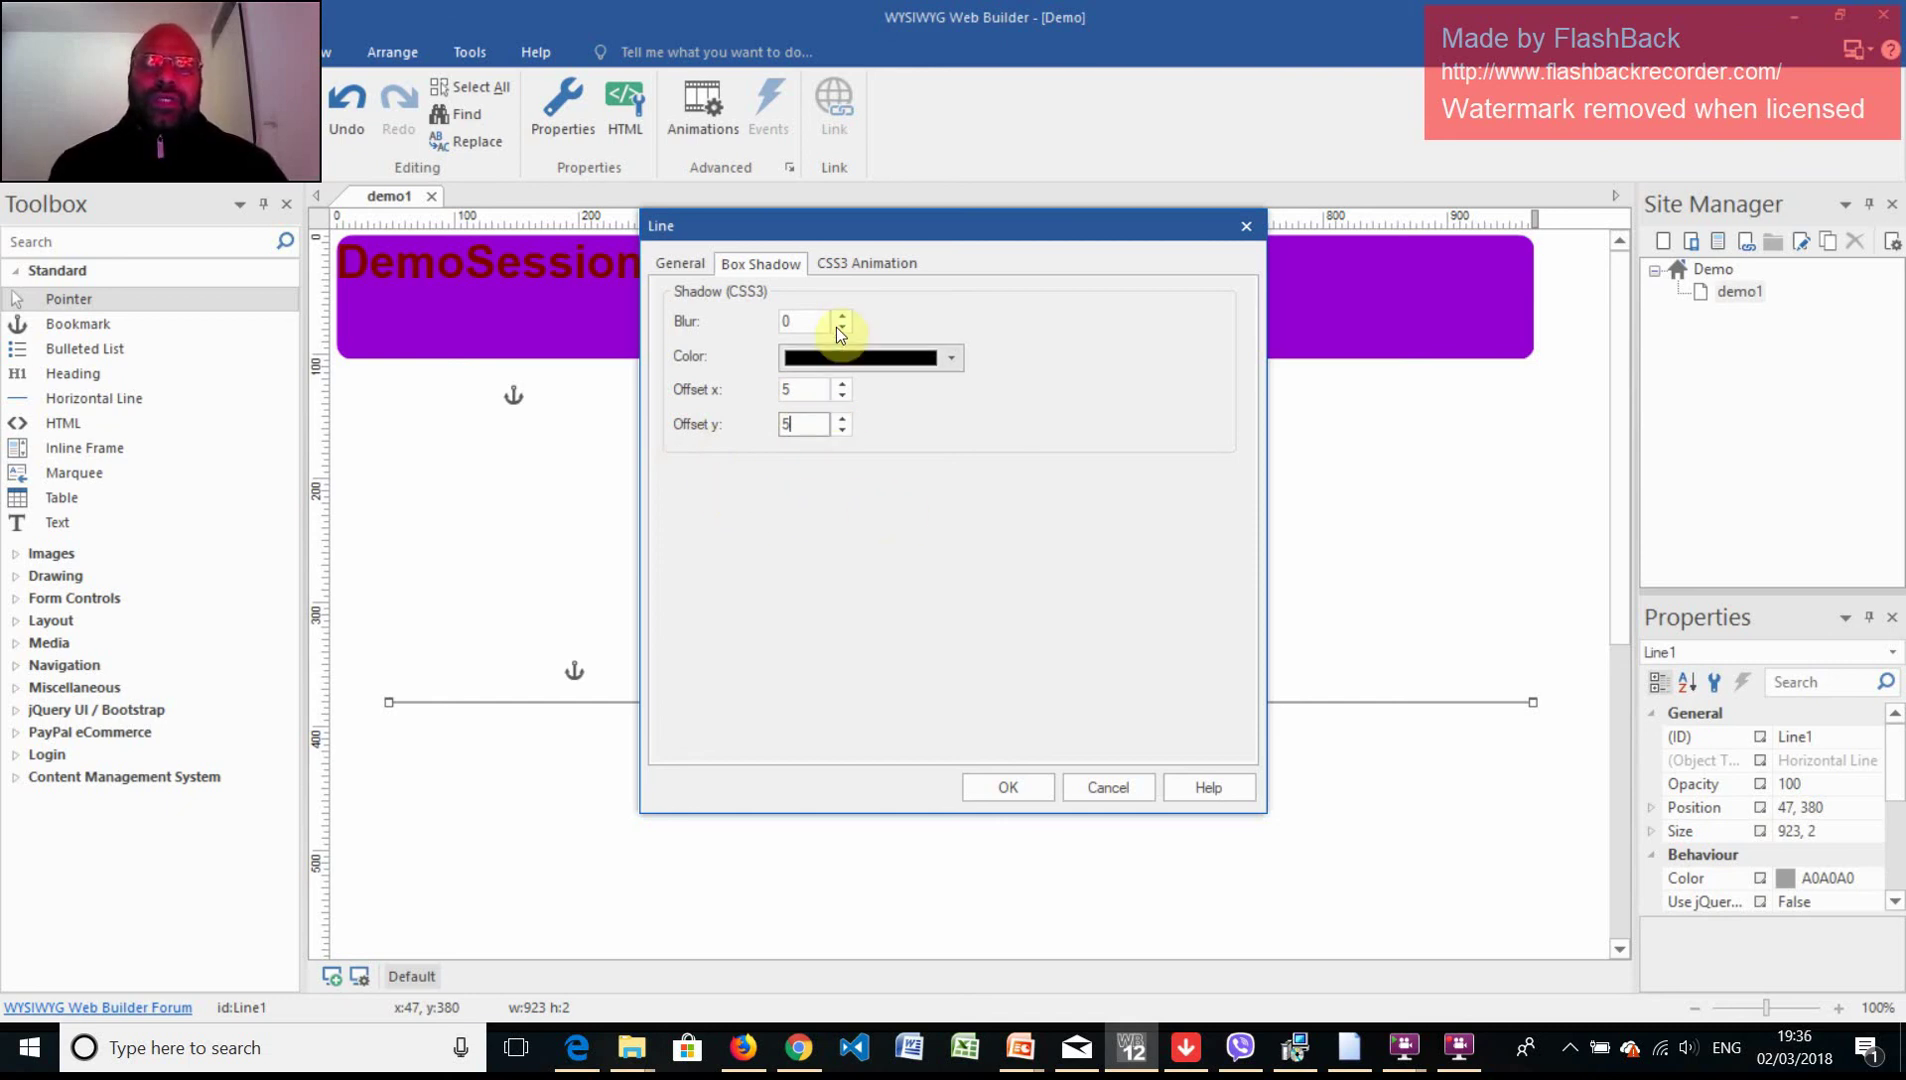
key(Return)
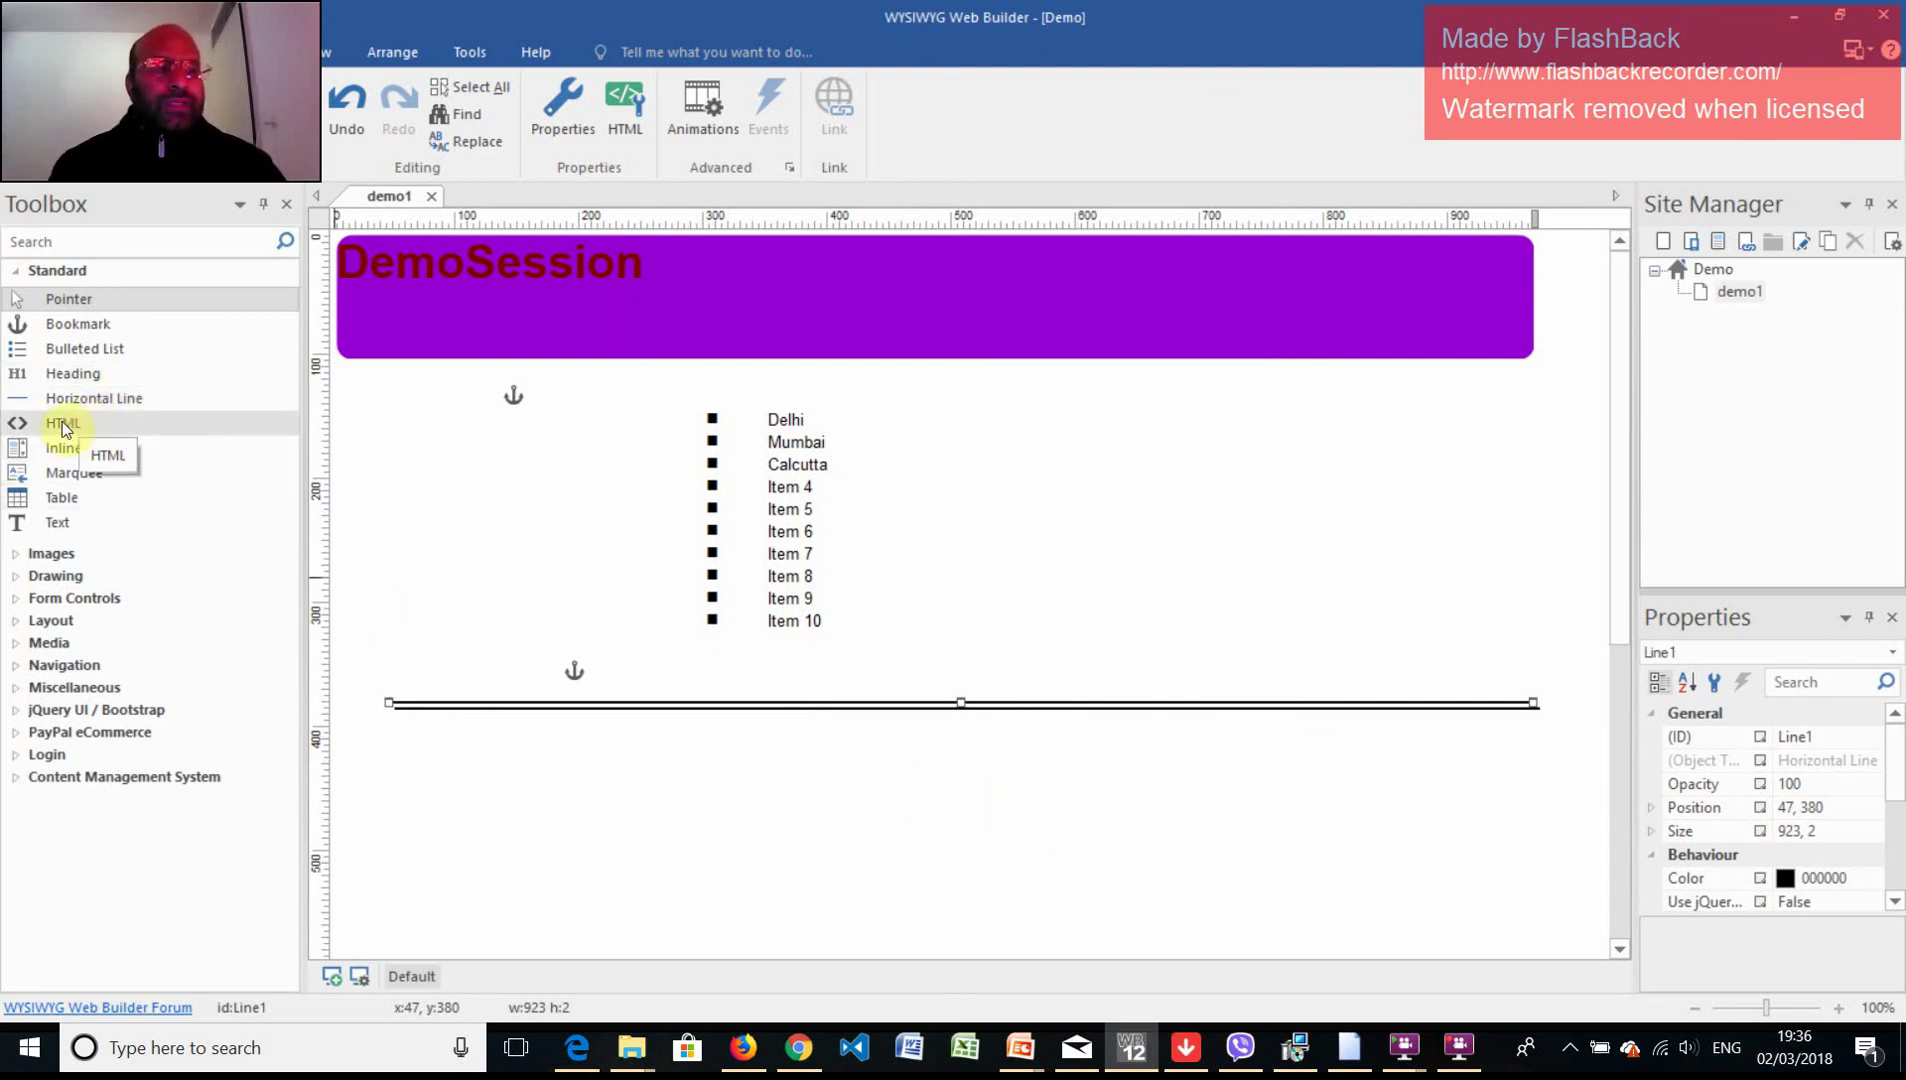
Add an HTML object about 305 by 100 pixels below the line and an inline frame about 100 by 100 pixels beneath it.
drag(63, 421, 758, 768)
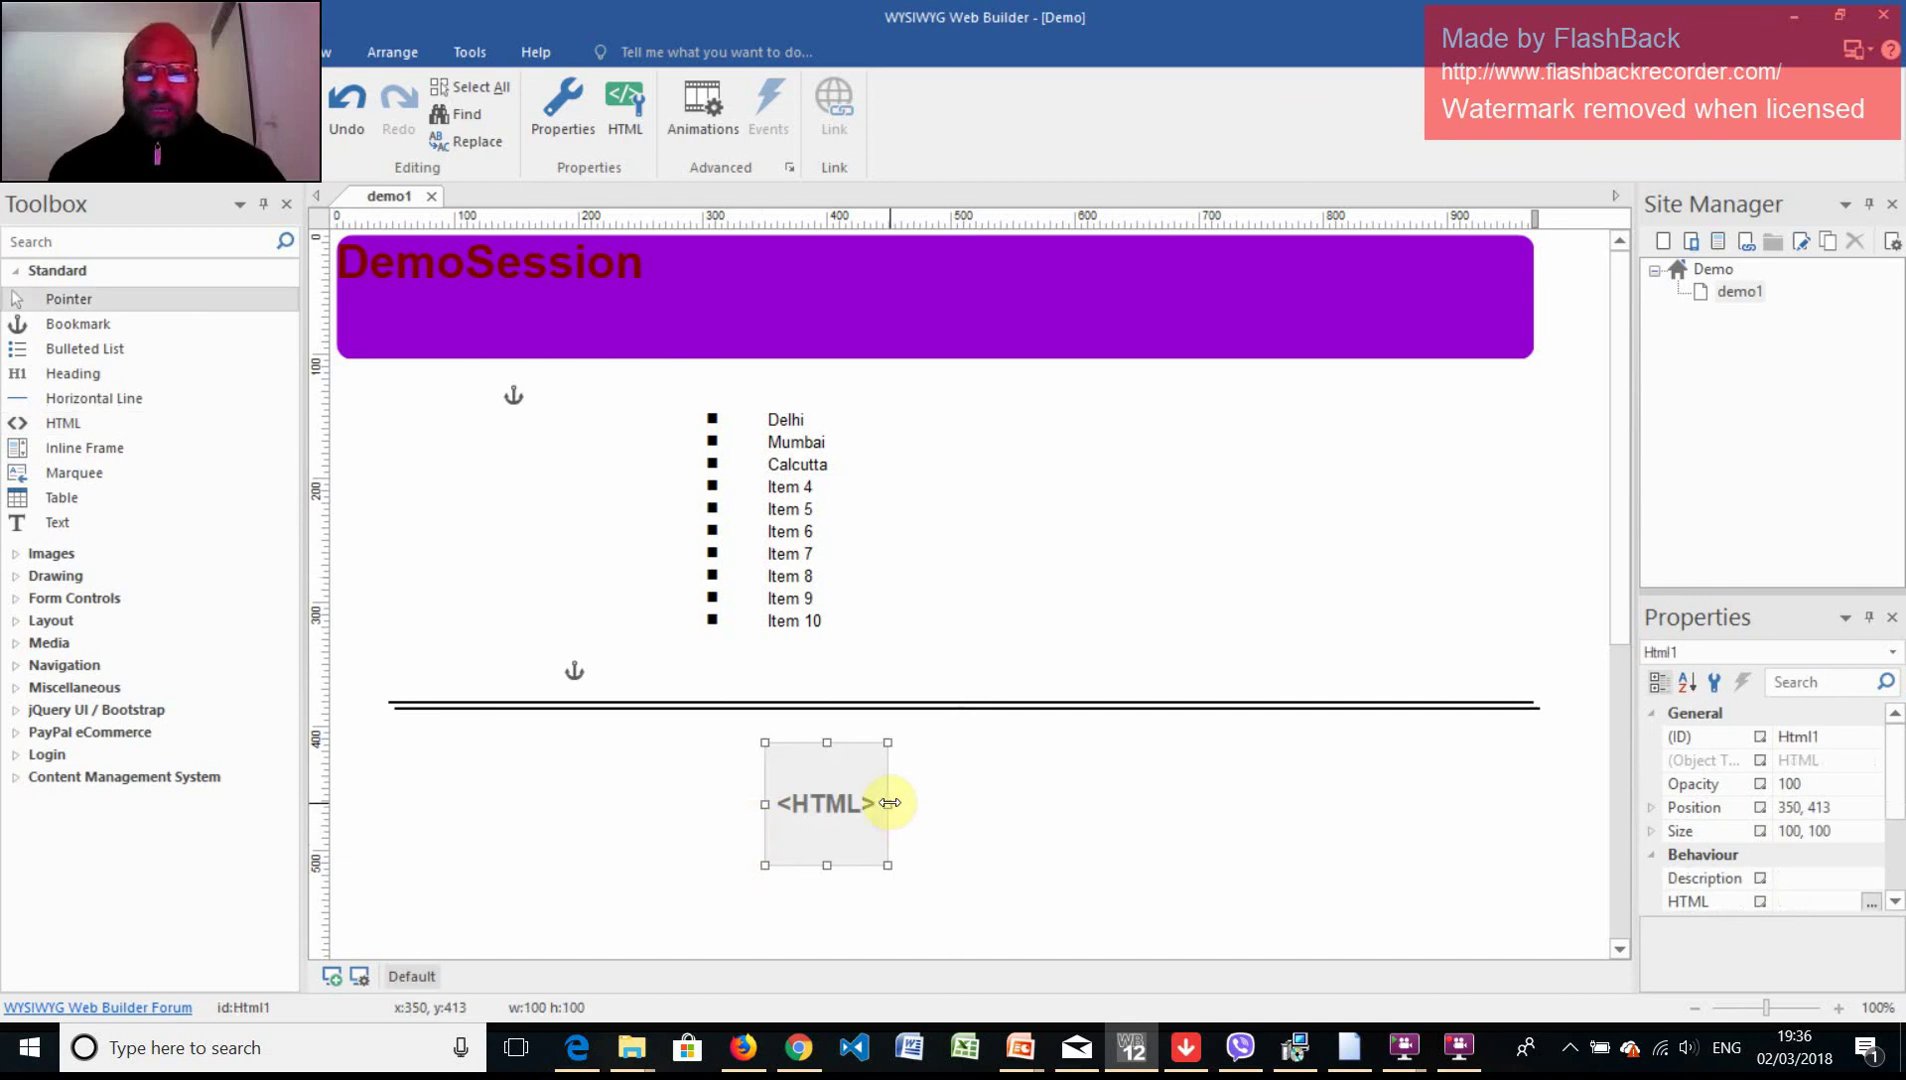
drag(887, 803, 1142, 803)
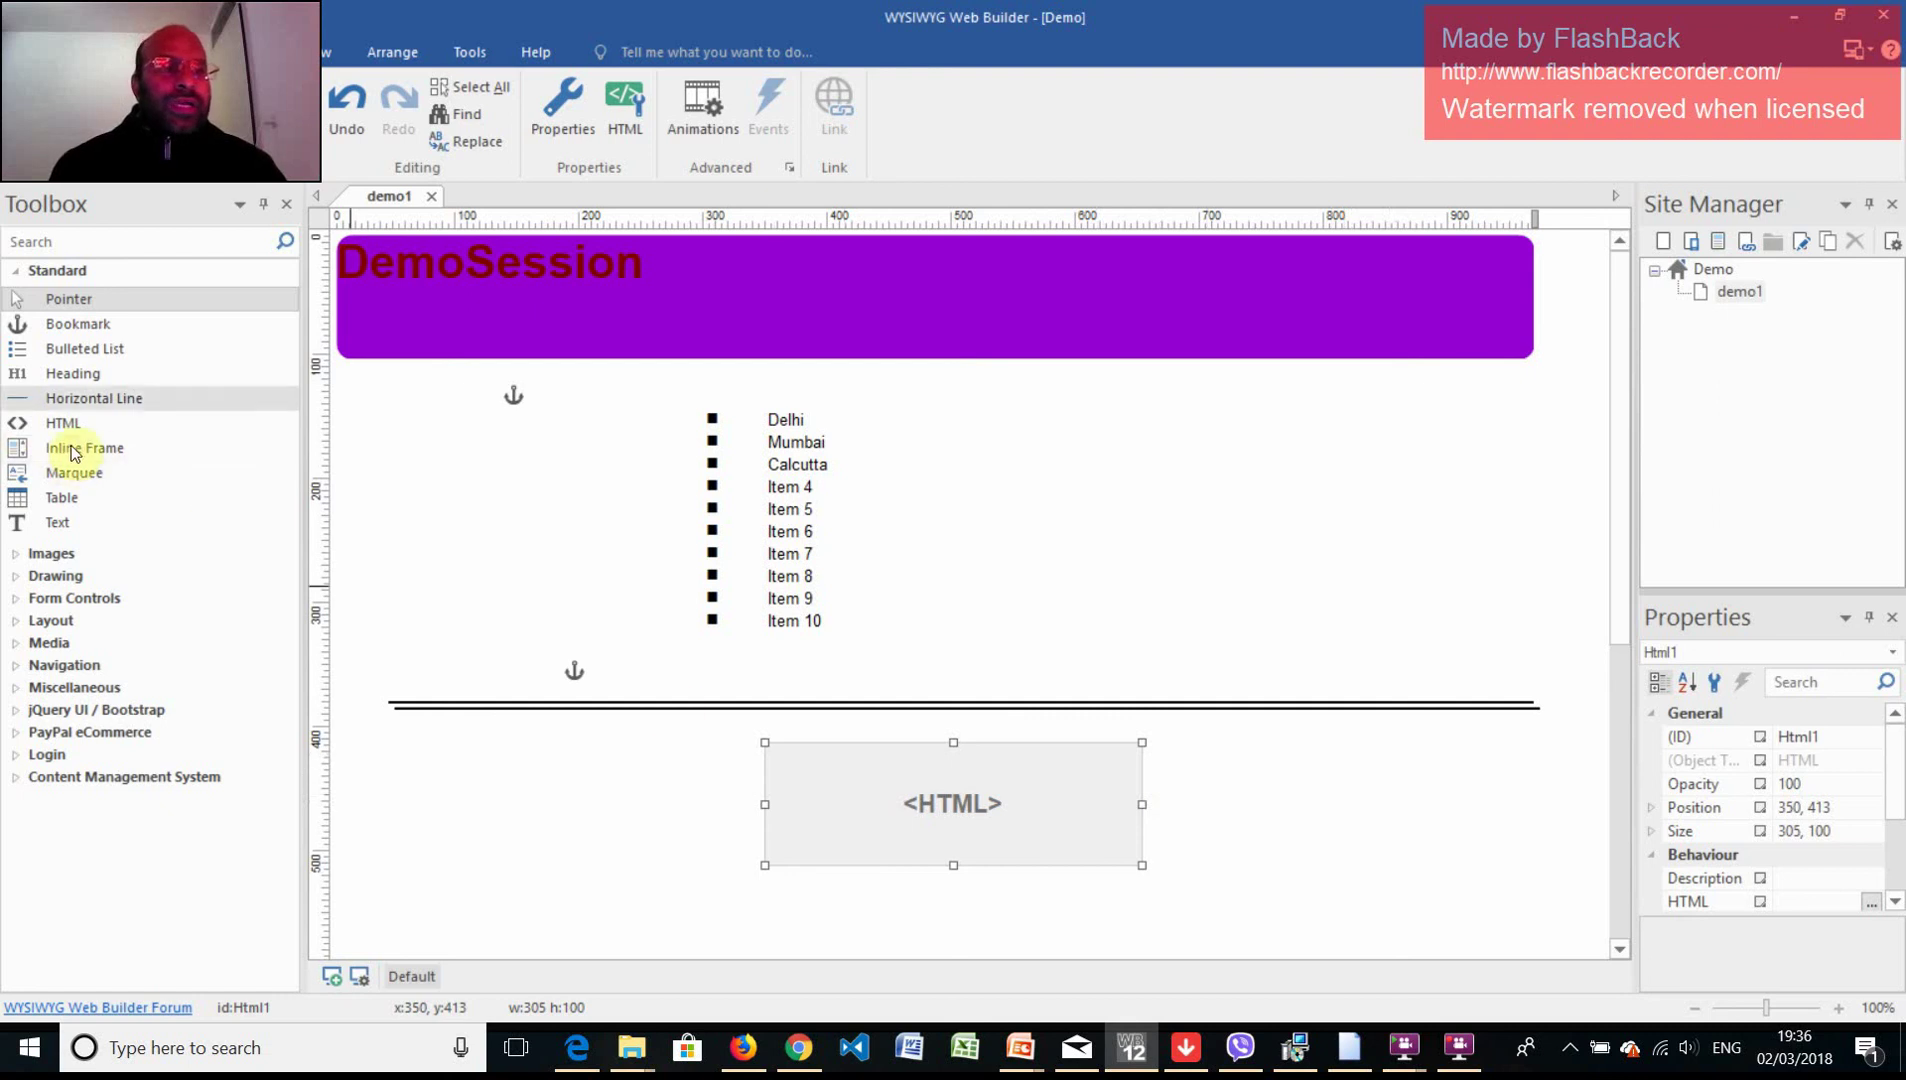
drag(53, 457, 497, 767)
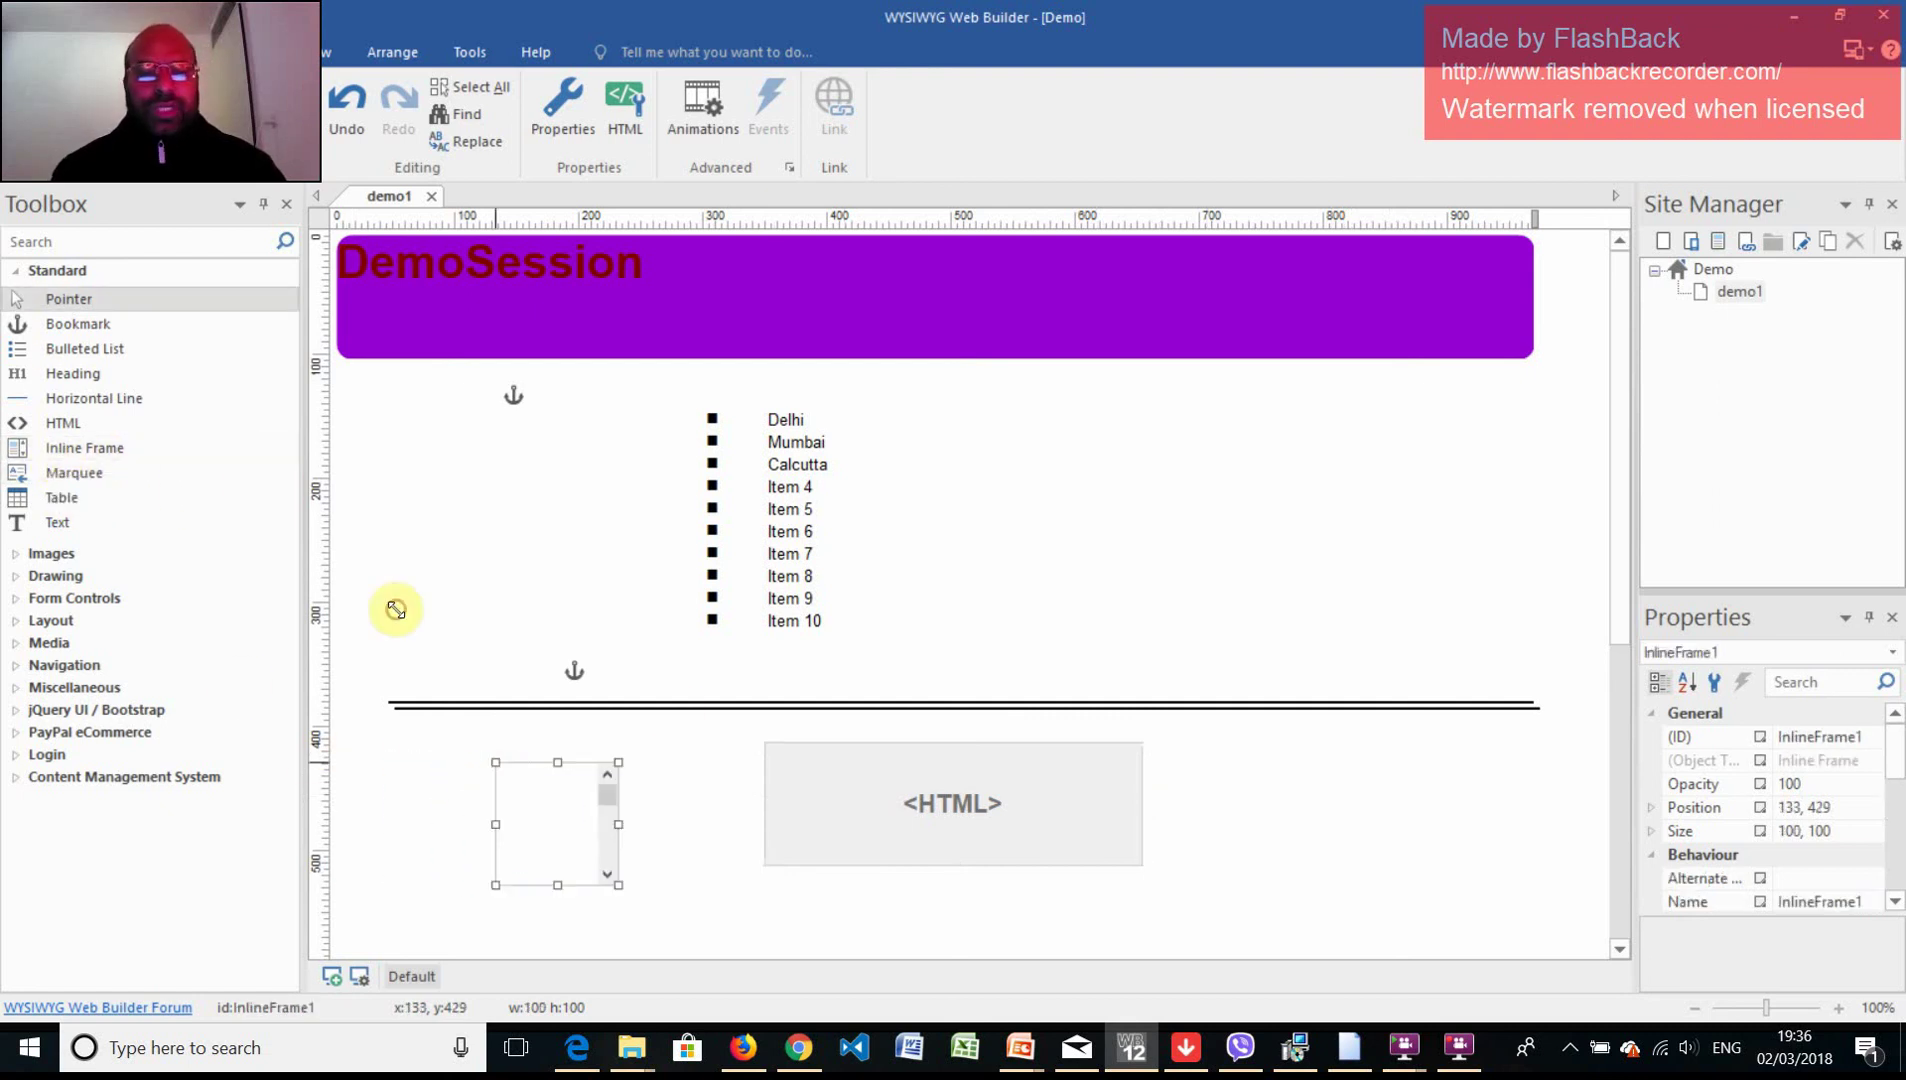
scroll(668, 757, down, 3)
scroll(686, 757, down, 1)
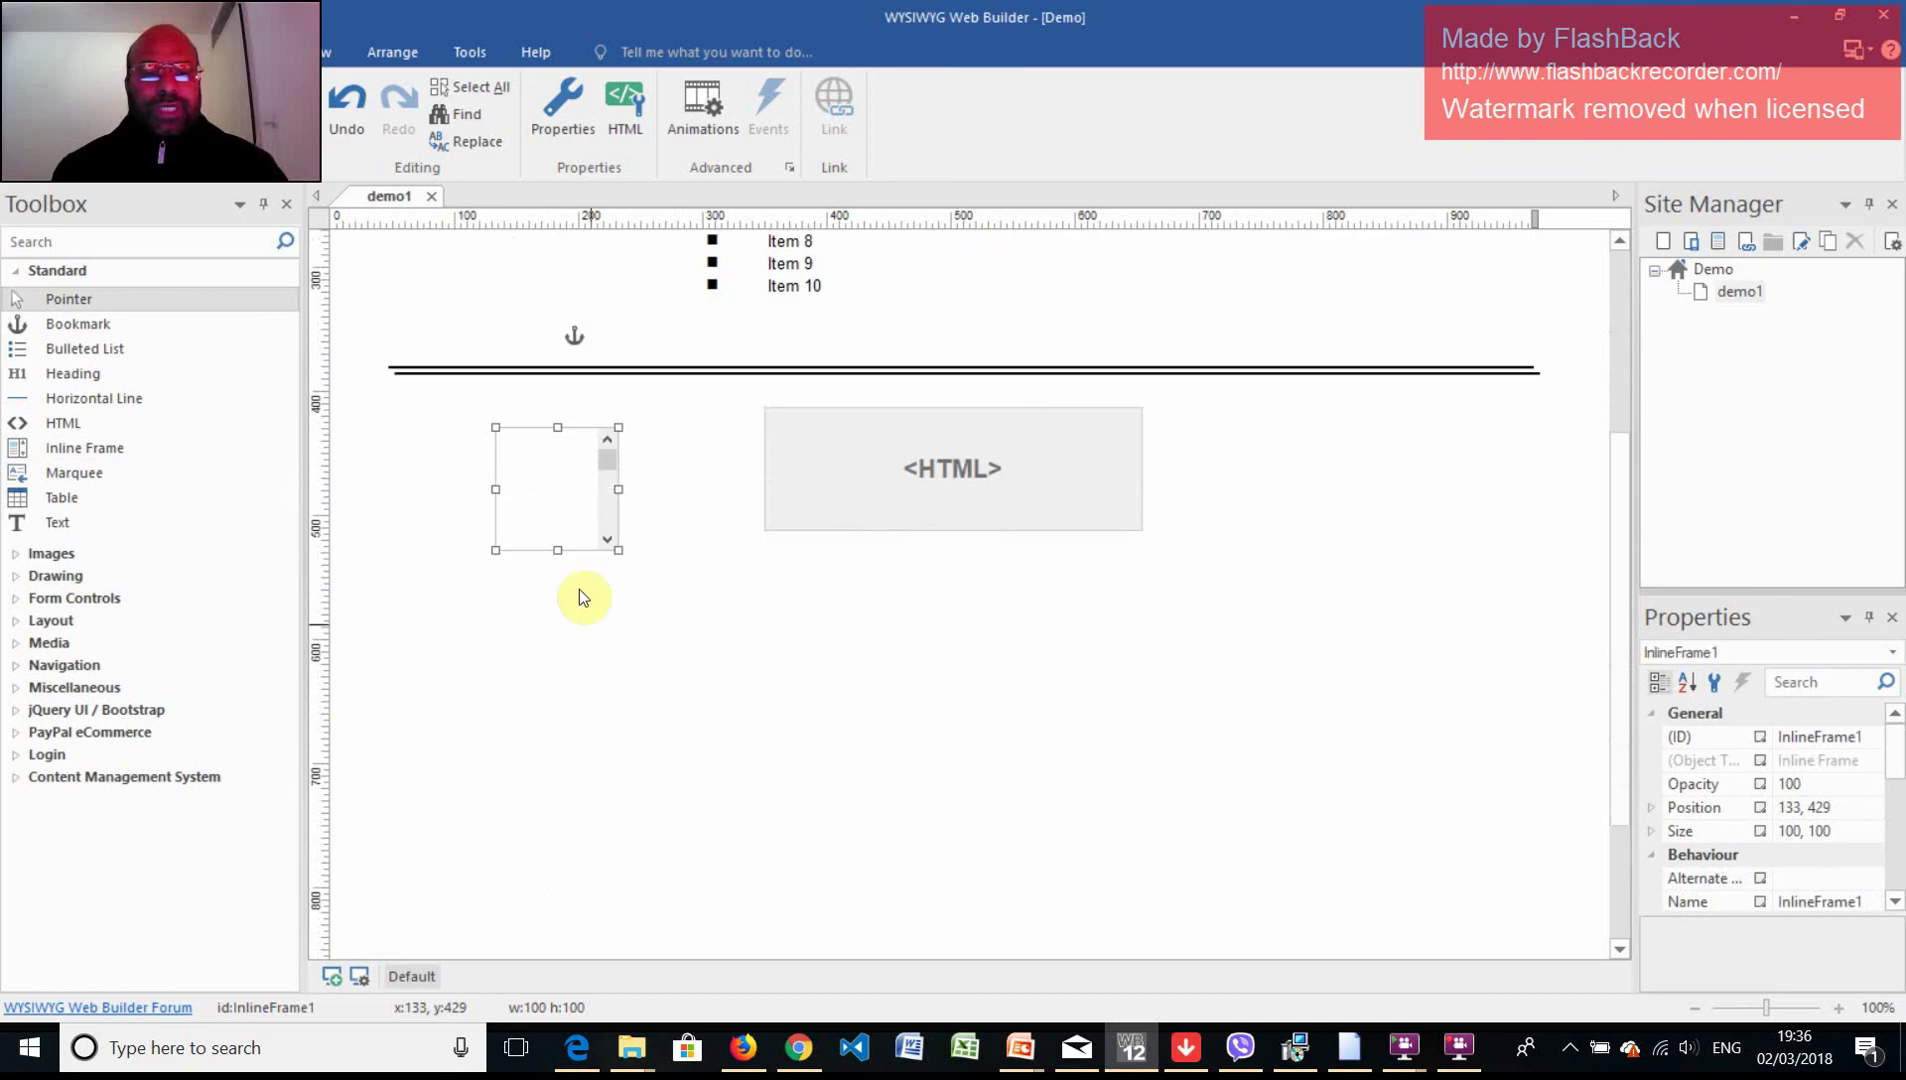
drag(548, 467, 818, 610)
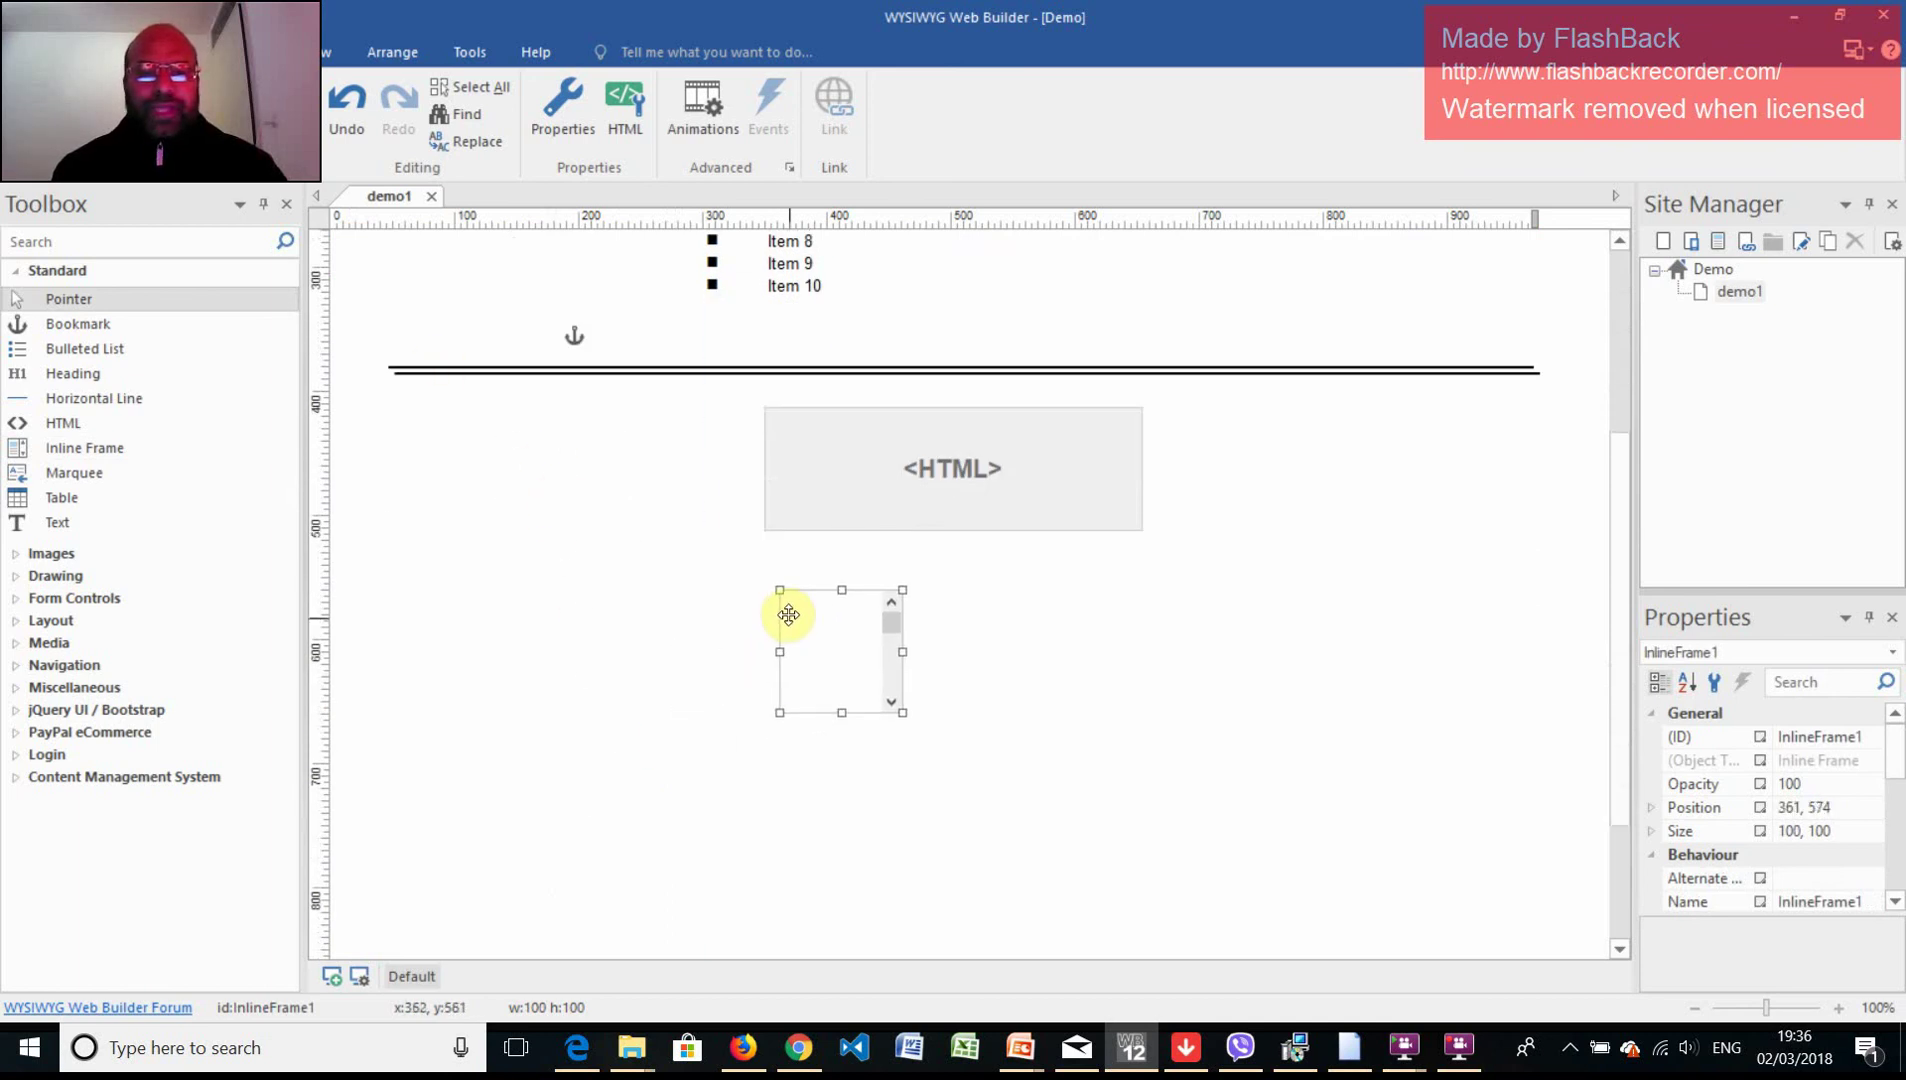
double_click(836, 632)
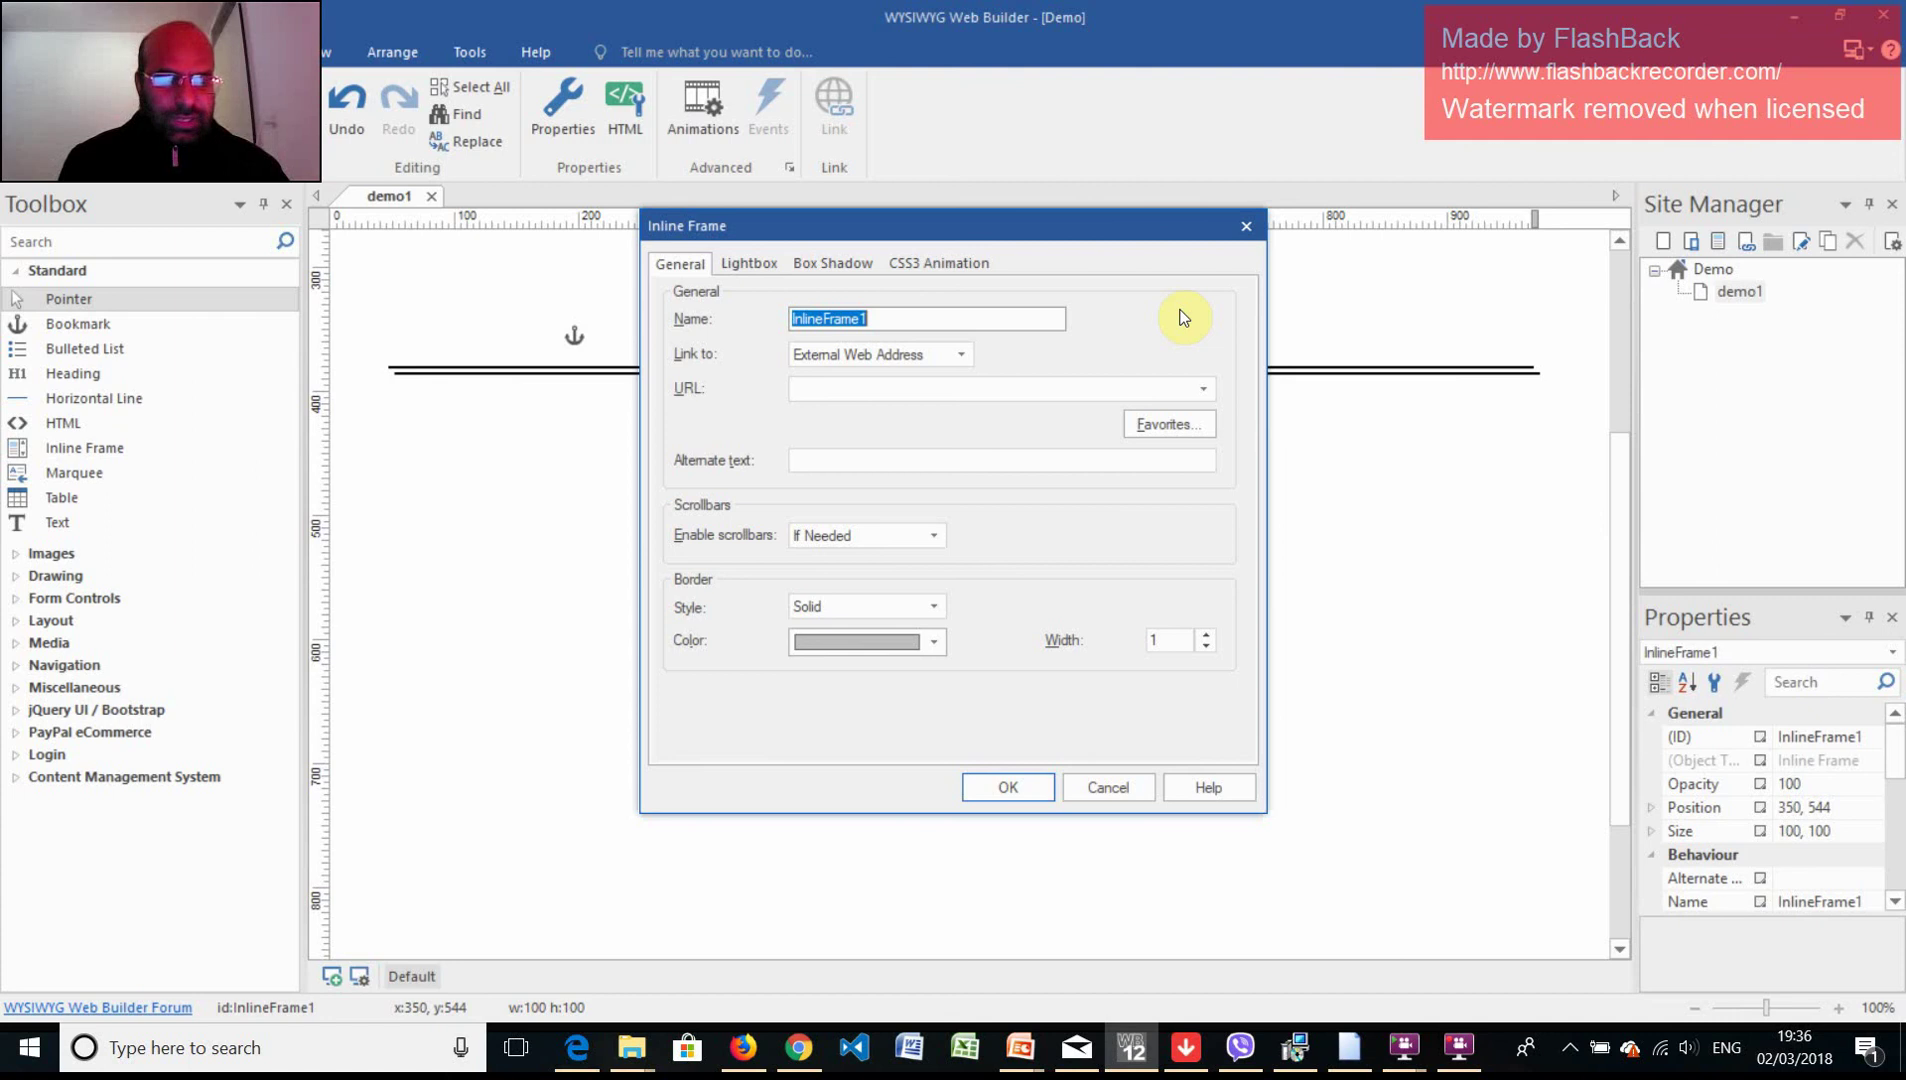
text(Hello)
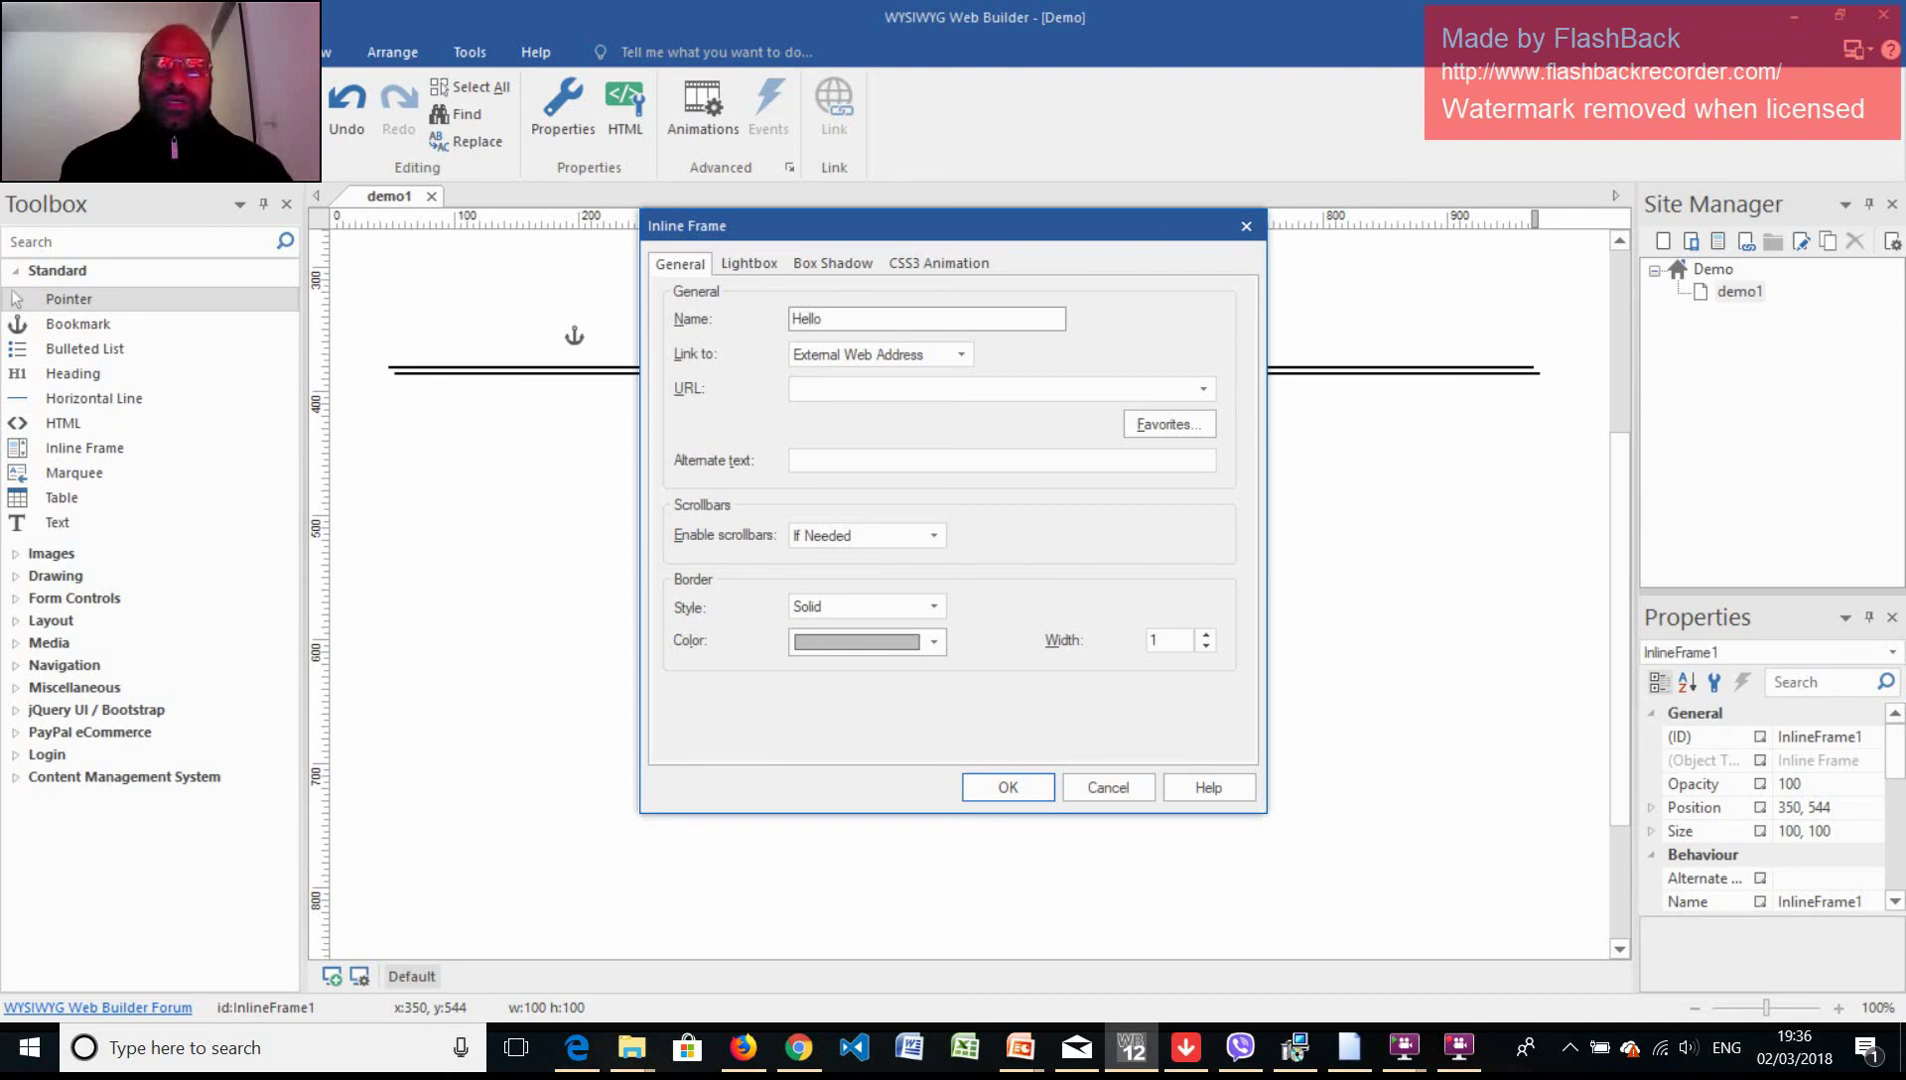
click(908, 354)
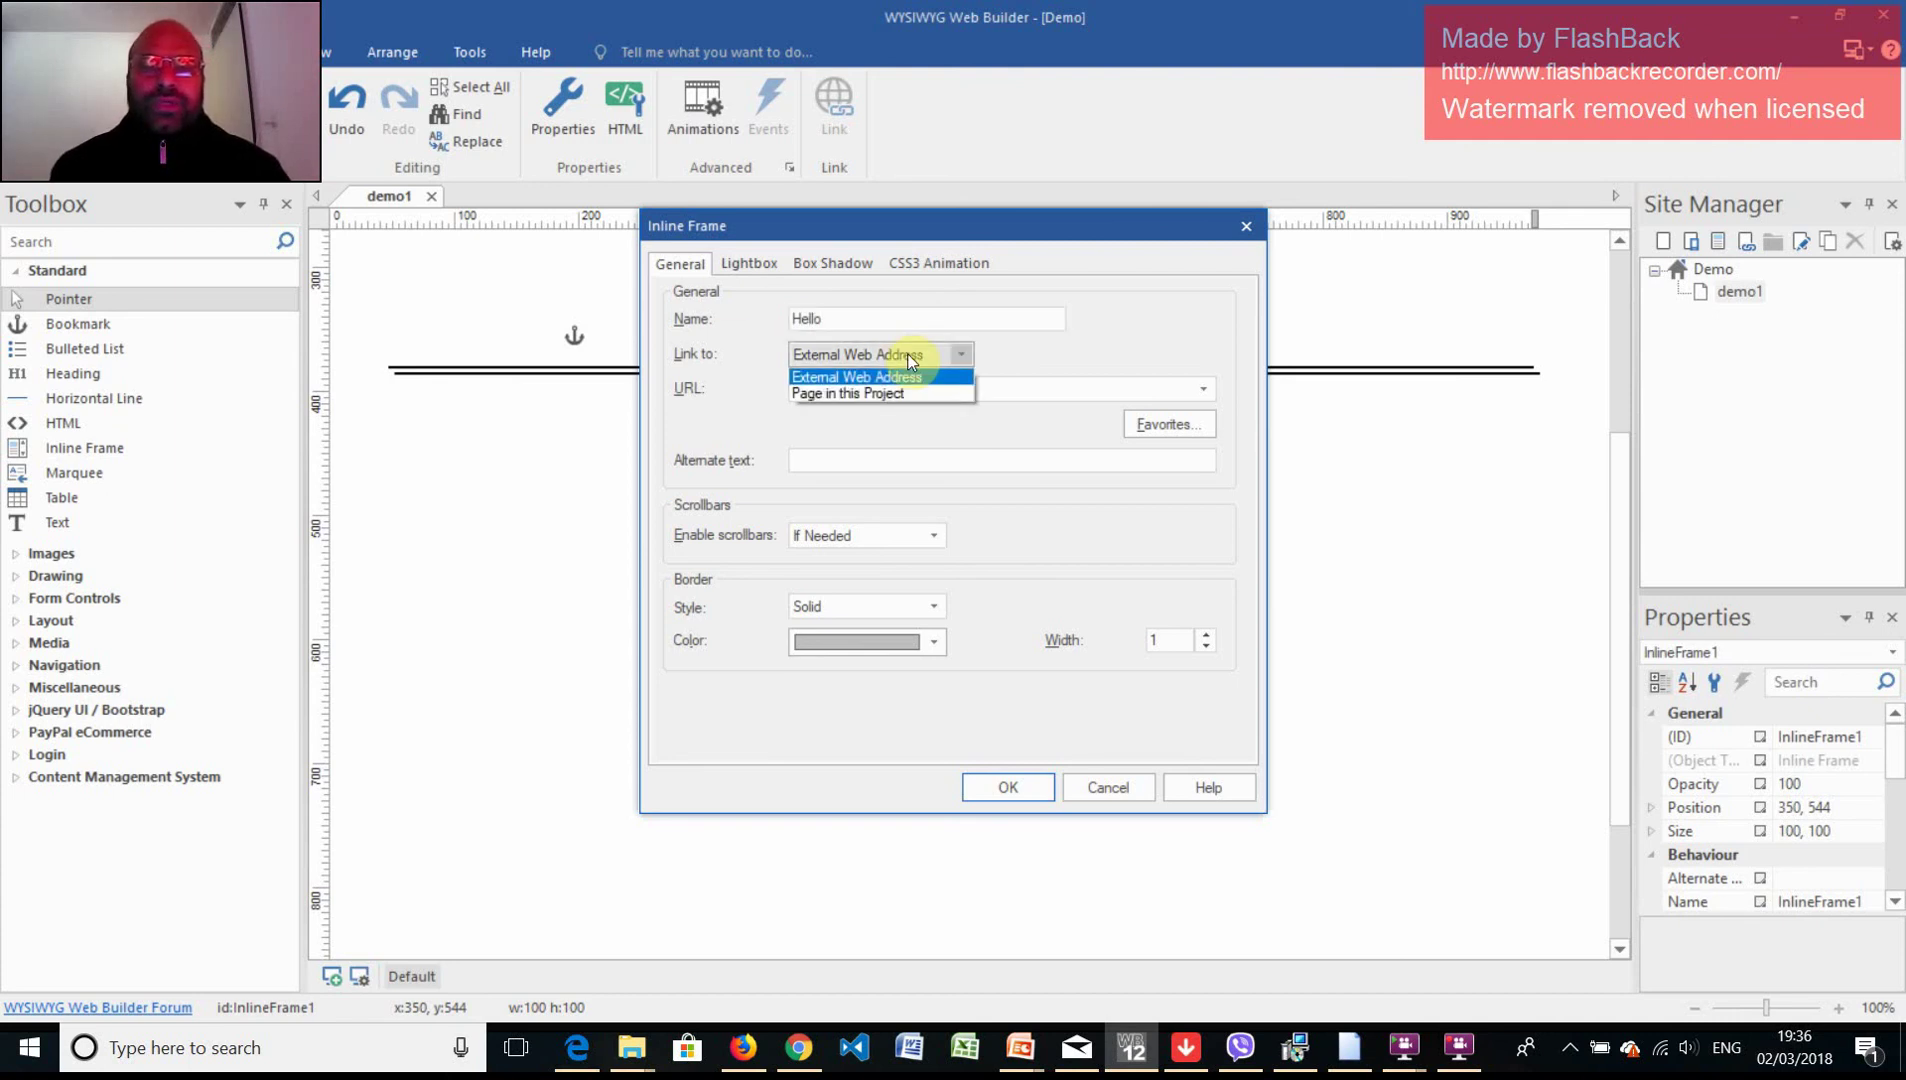
click(870, 377)
click(872, 388)
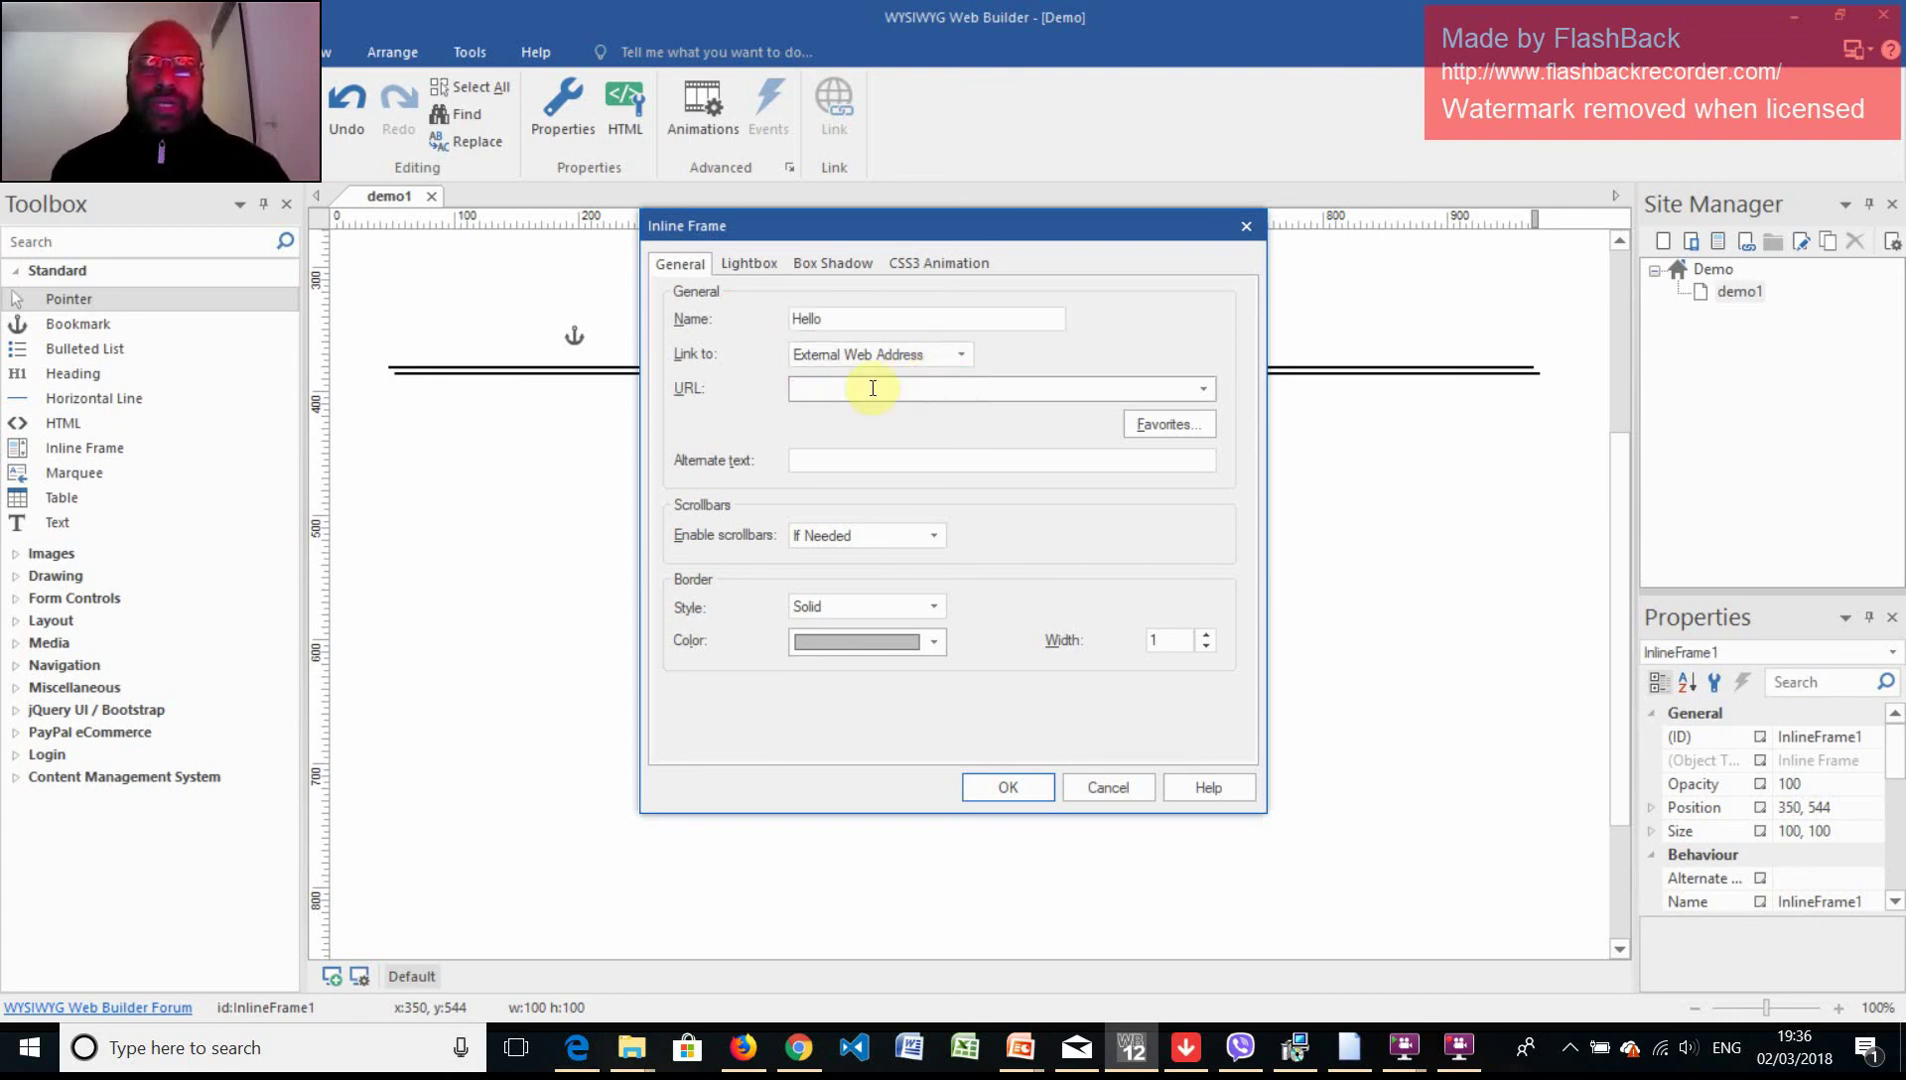
click(1203, 388)
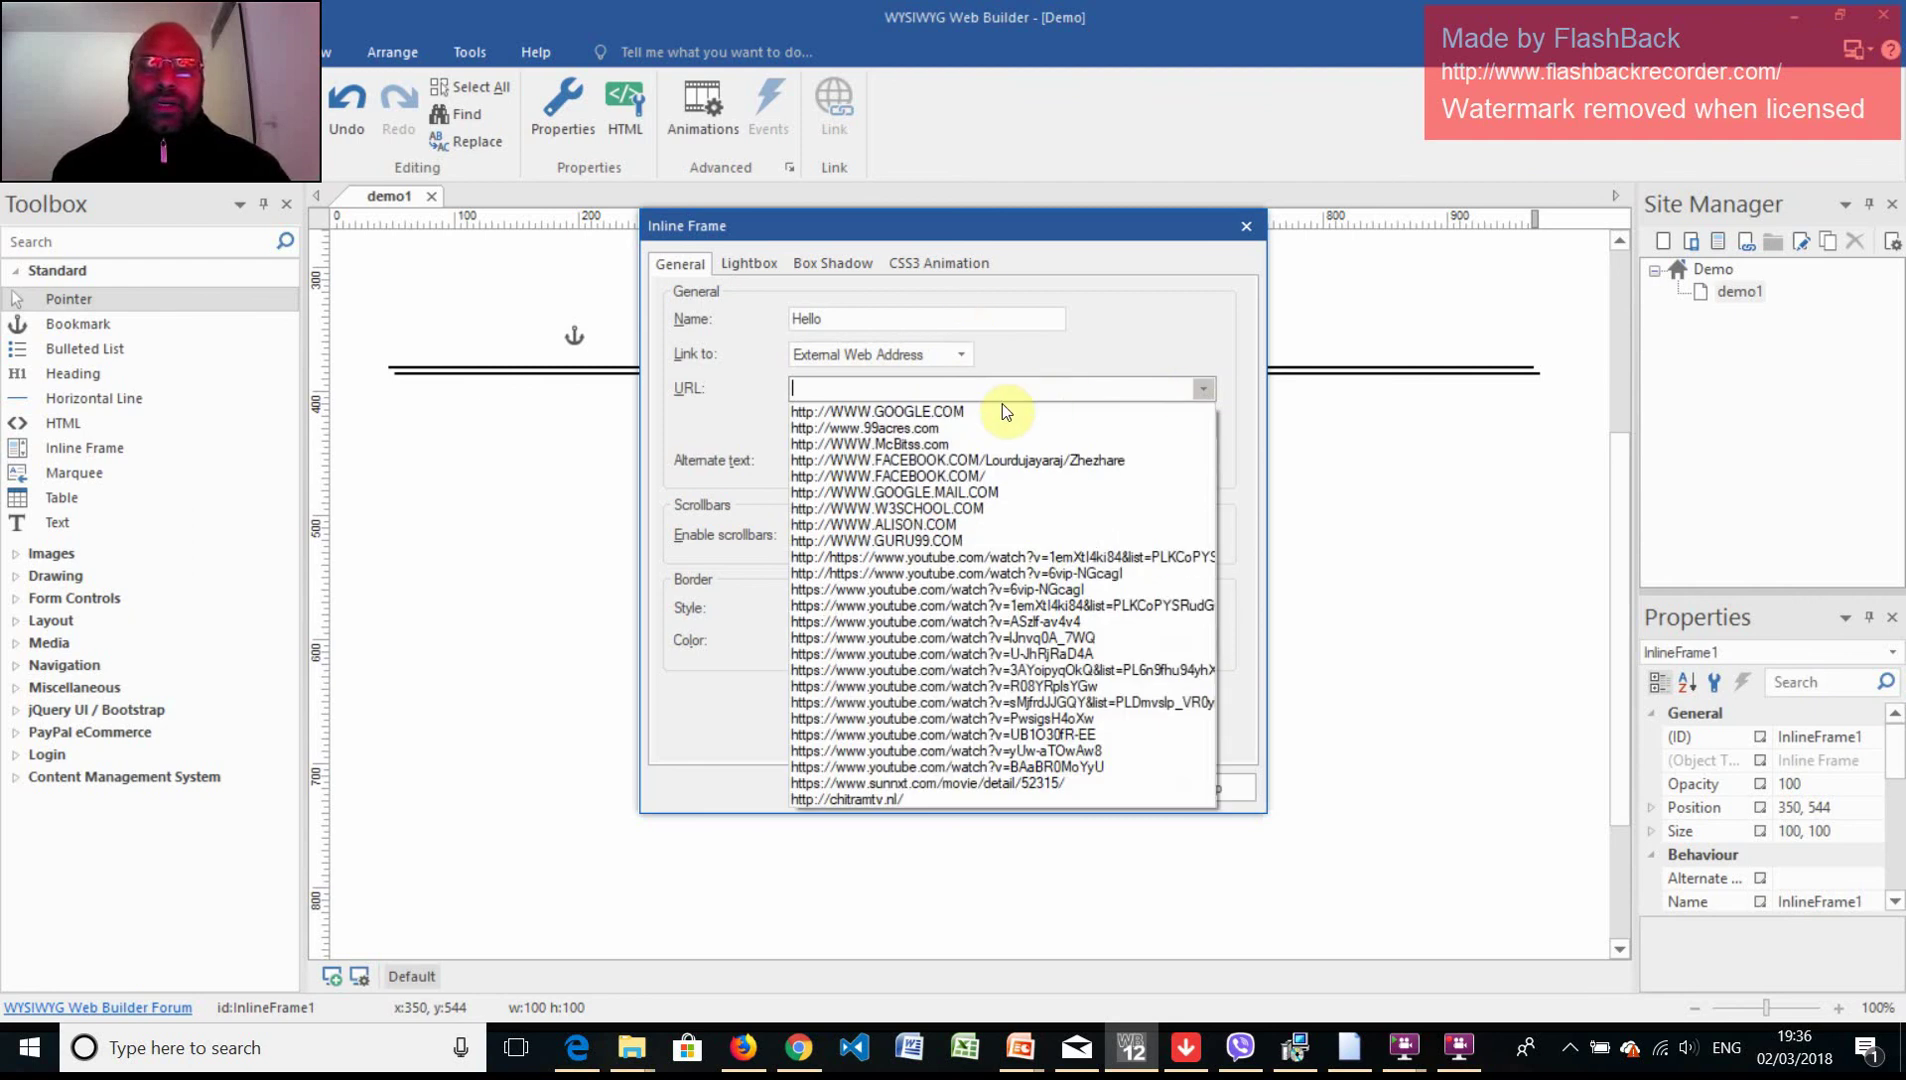
click(944, 412)
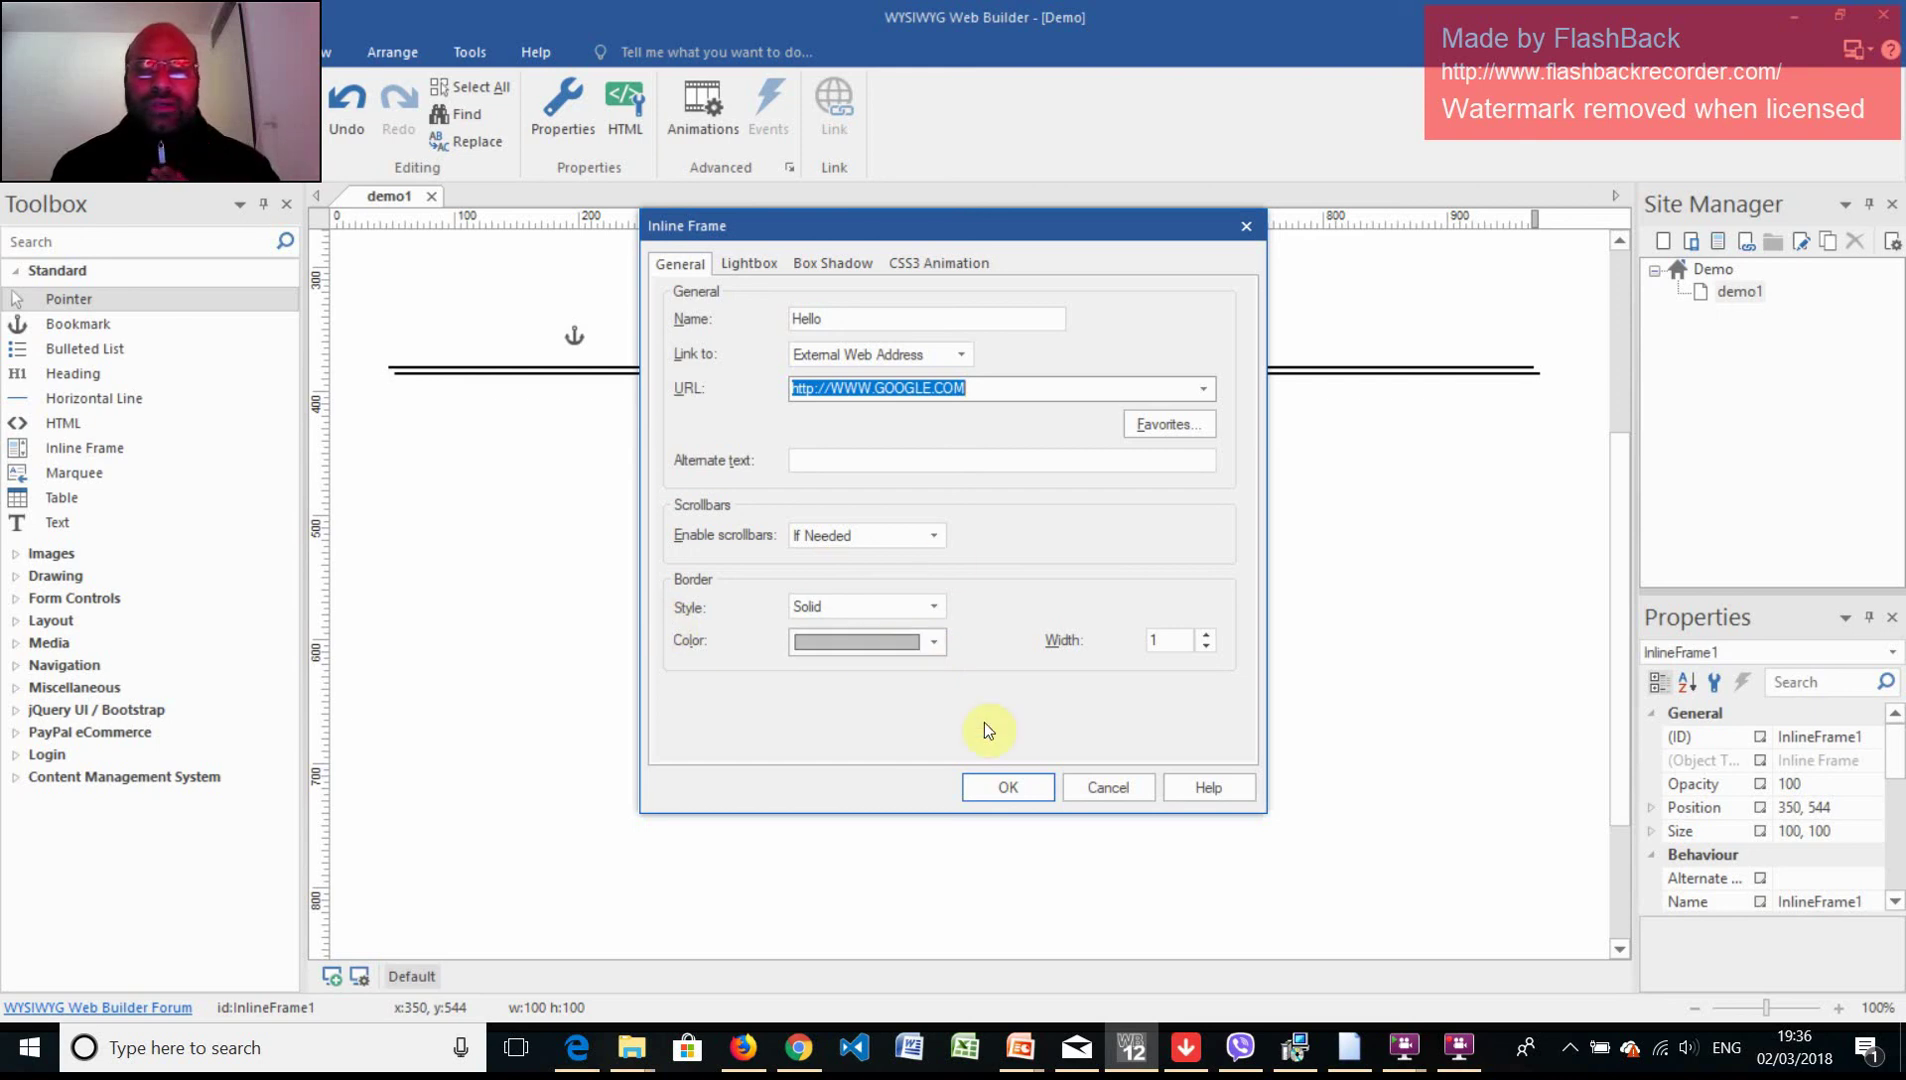
click(998, 788)
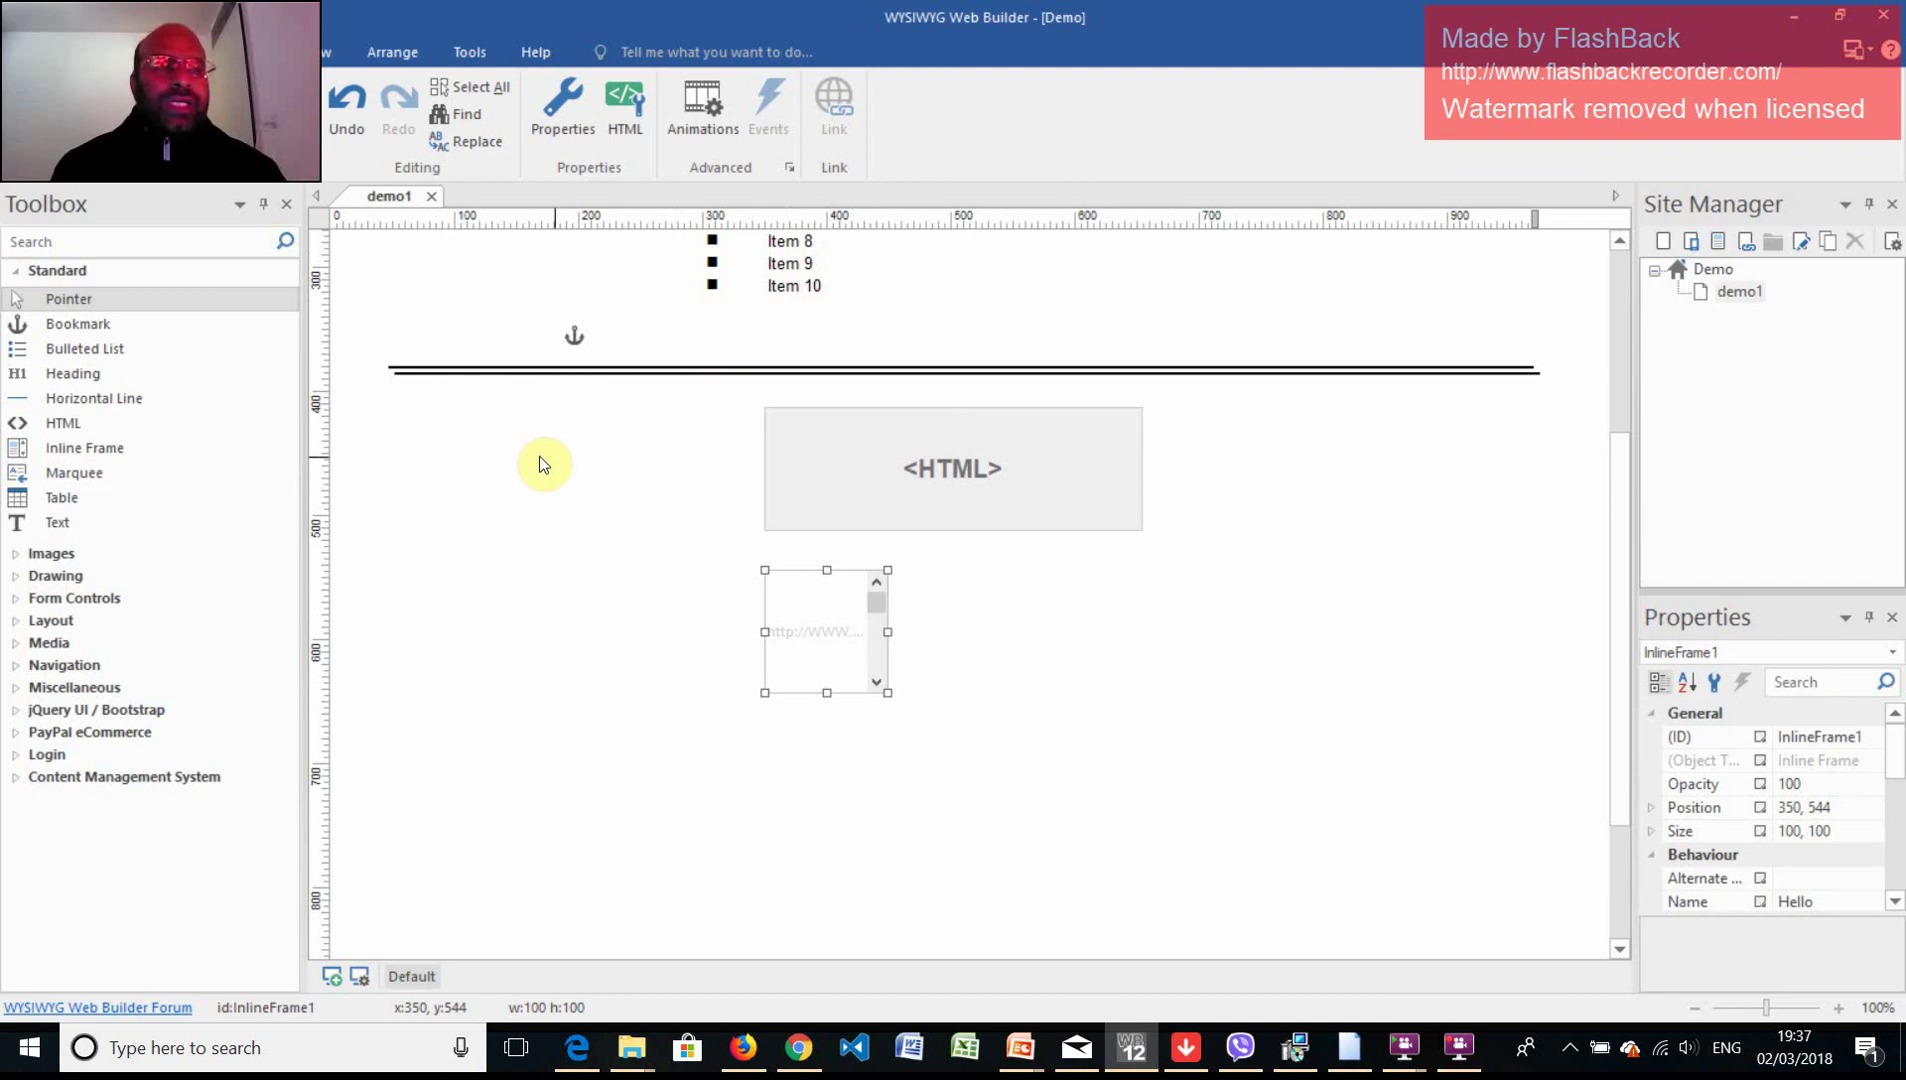
Insert a table with 5 rows and 4 columns beside the inline frame and apply a preset table style.
drag(57, 497, 1017, 578)
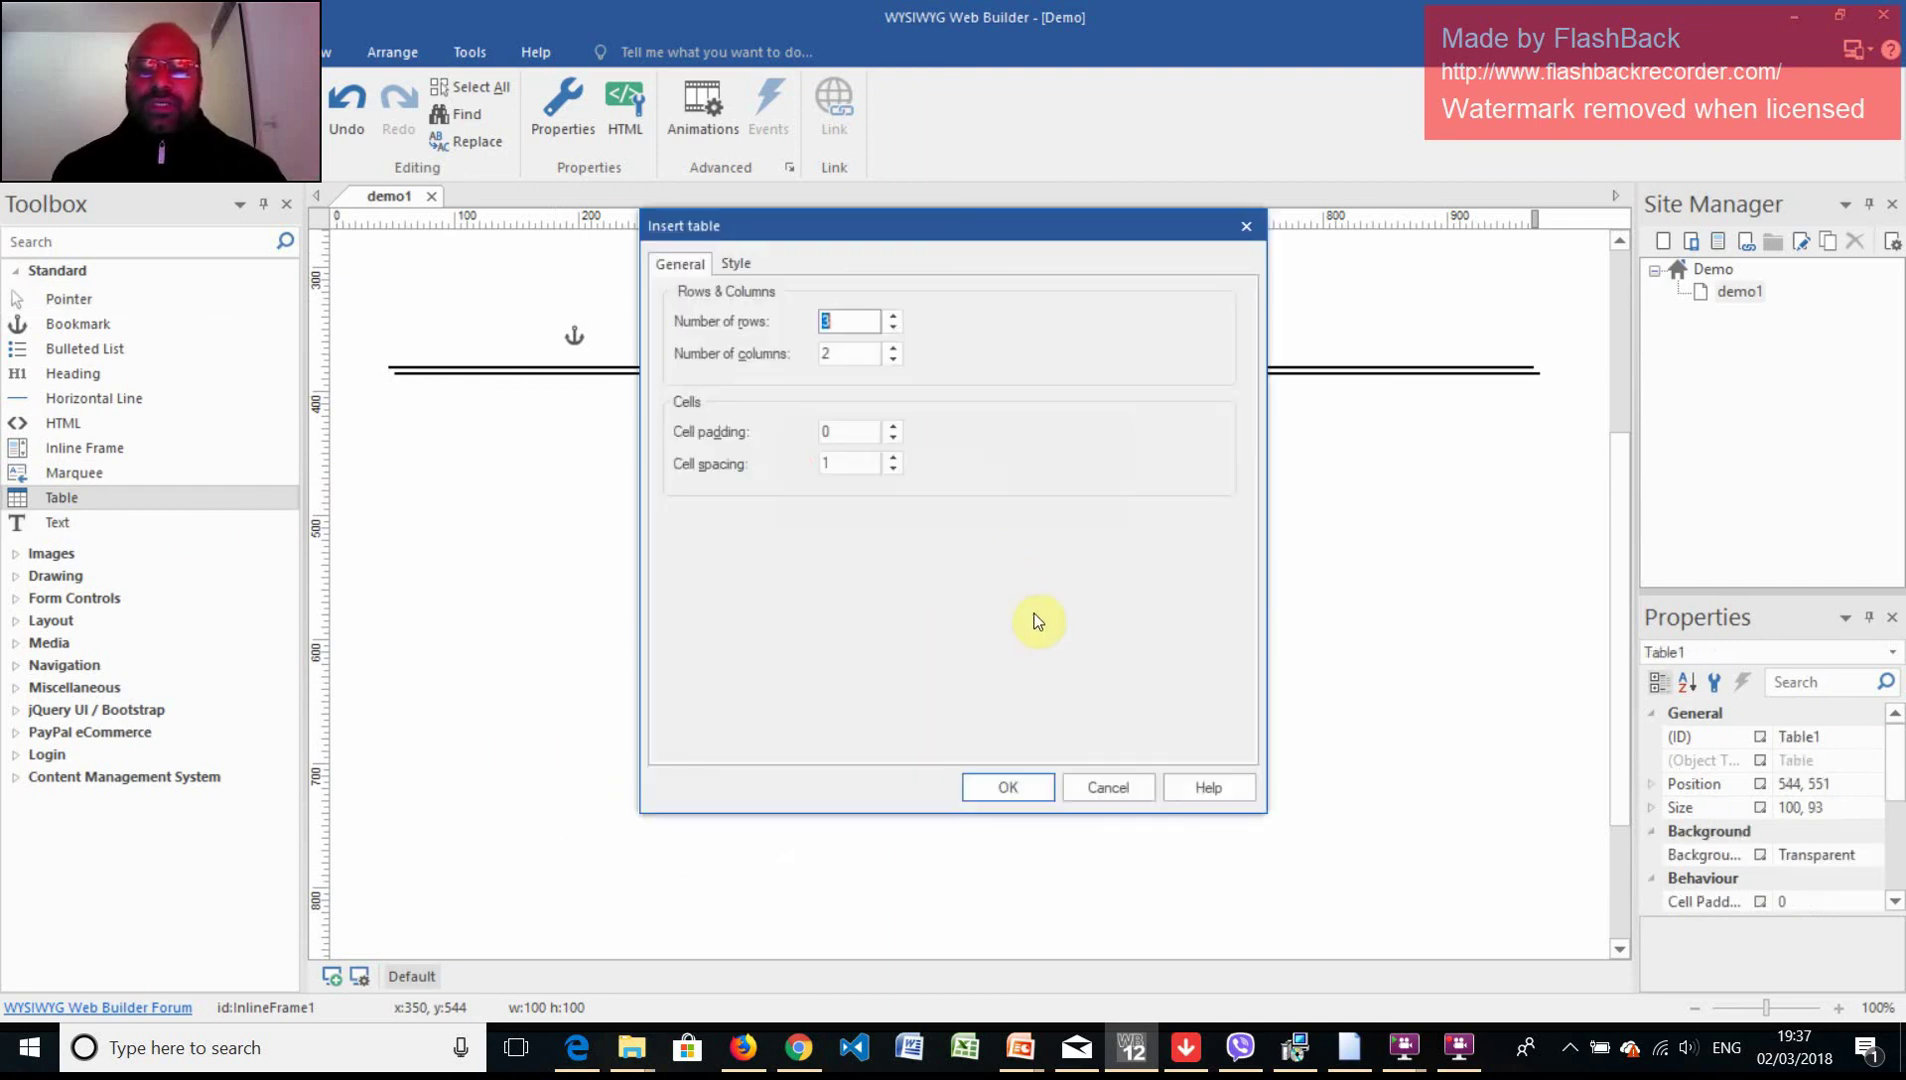
click(893, 316)
click(893, 316)
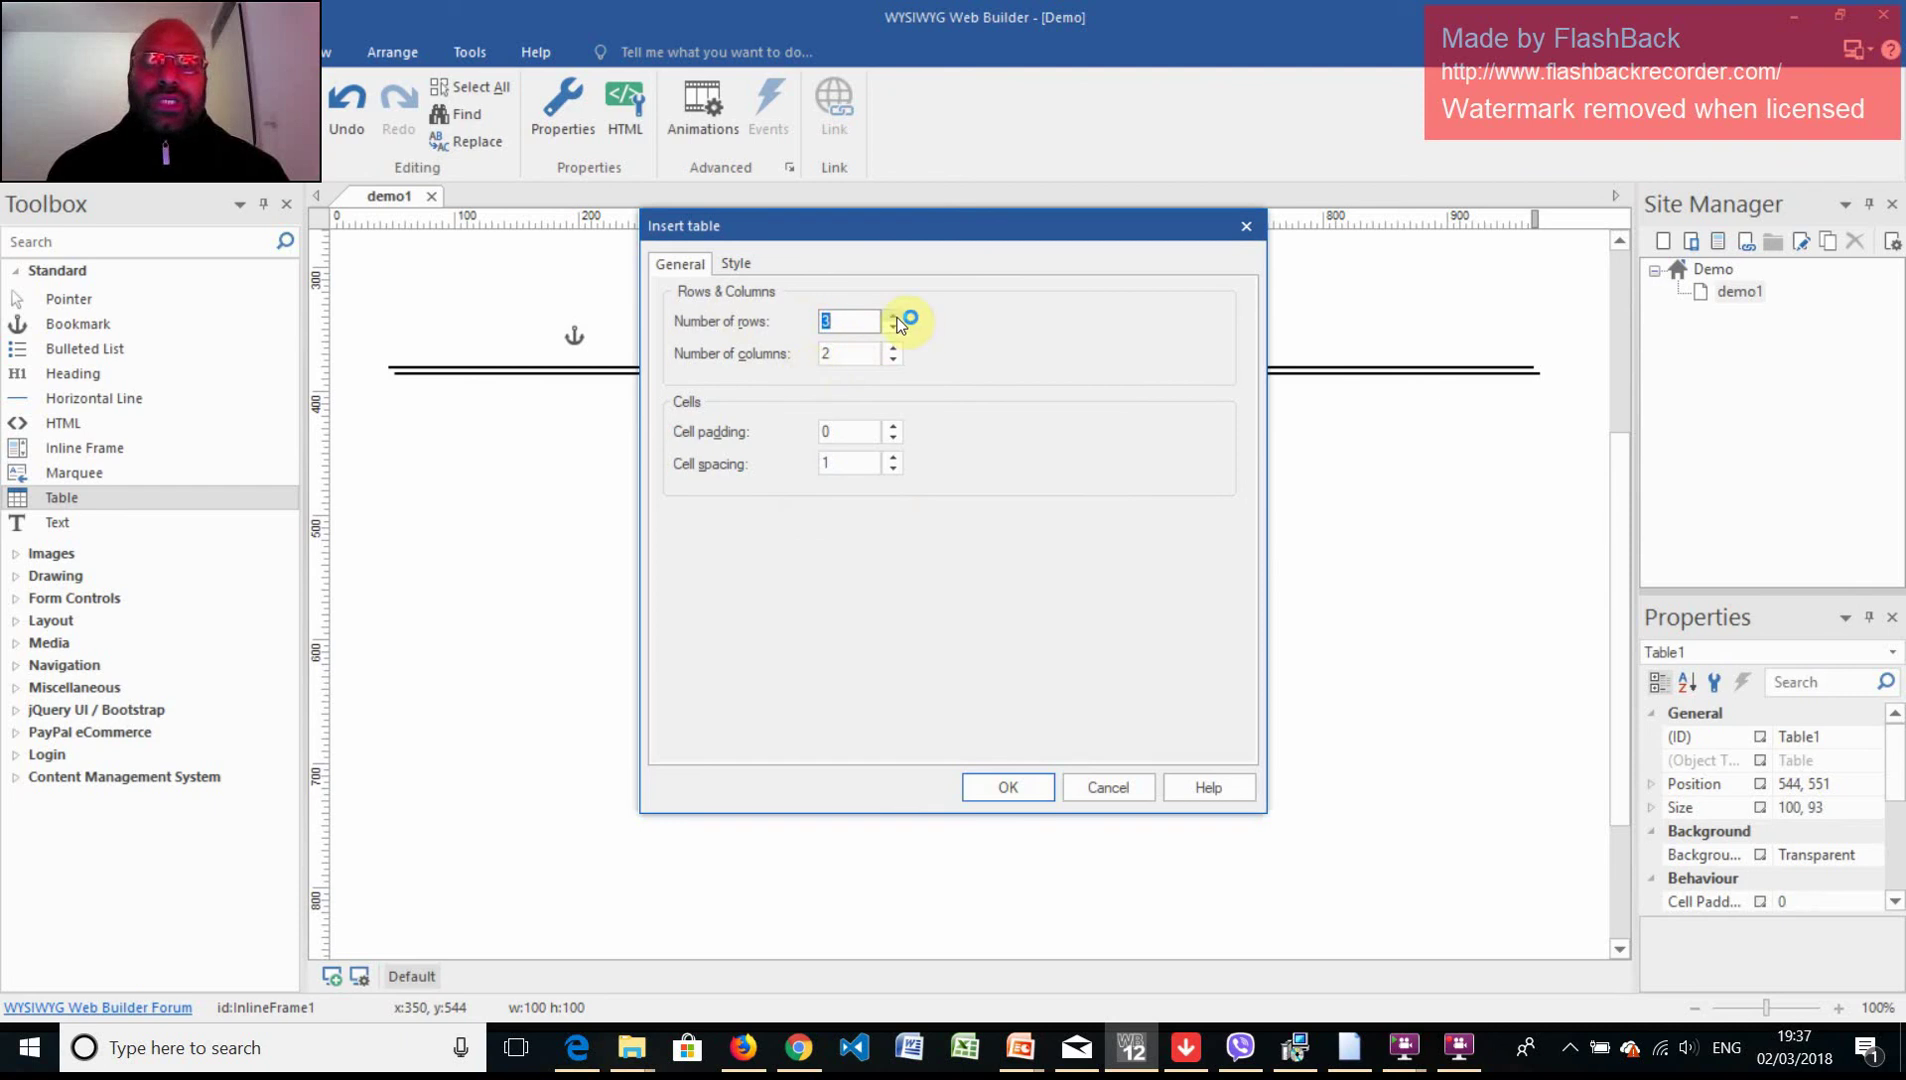
click(893, 316)
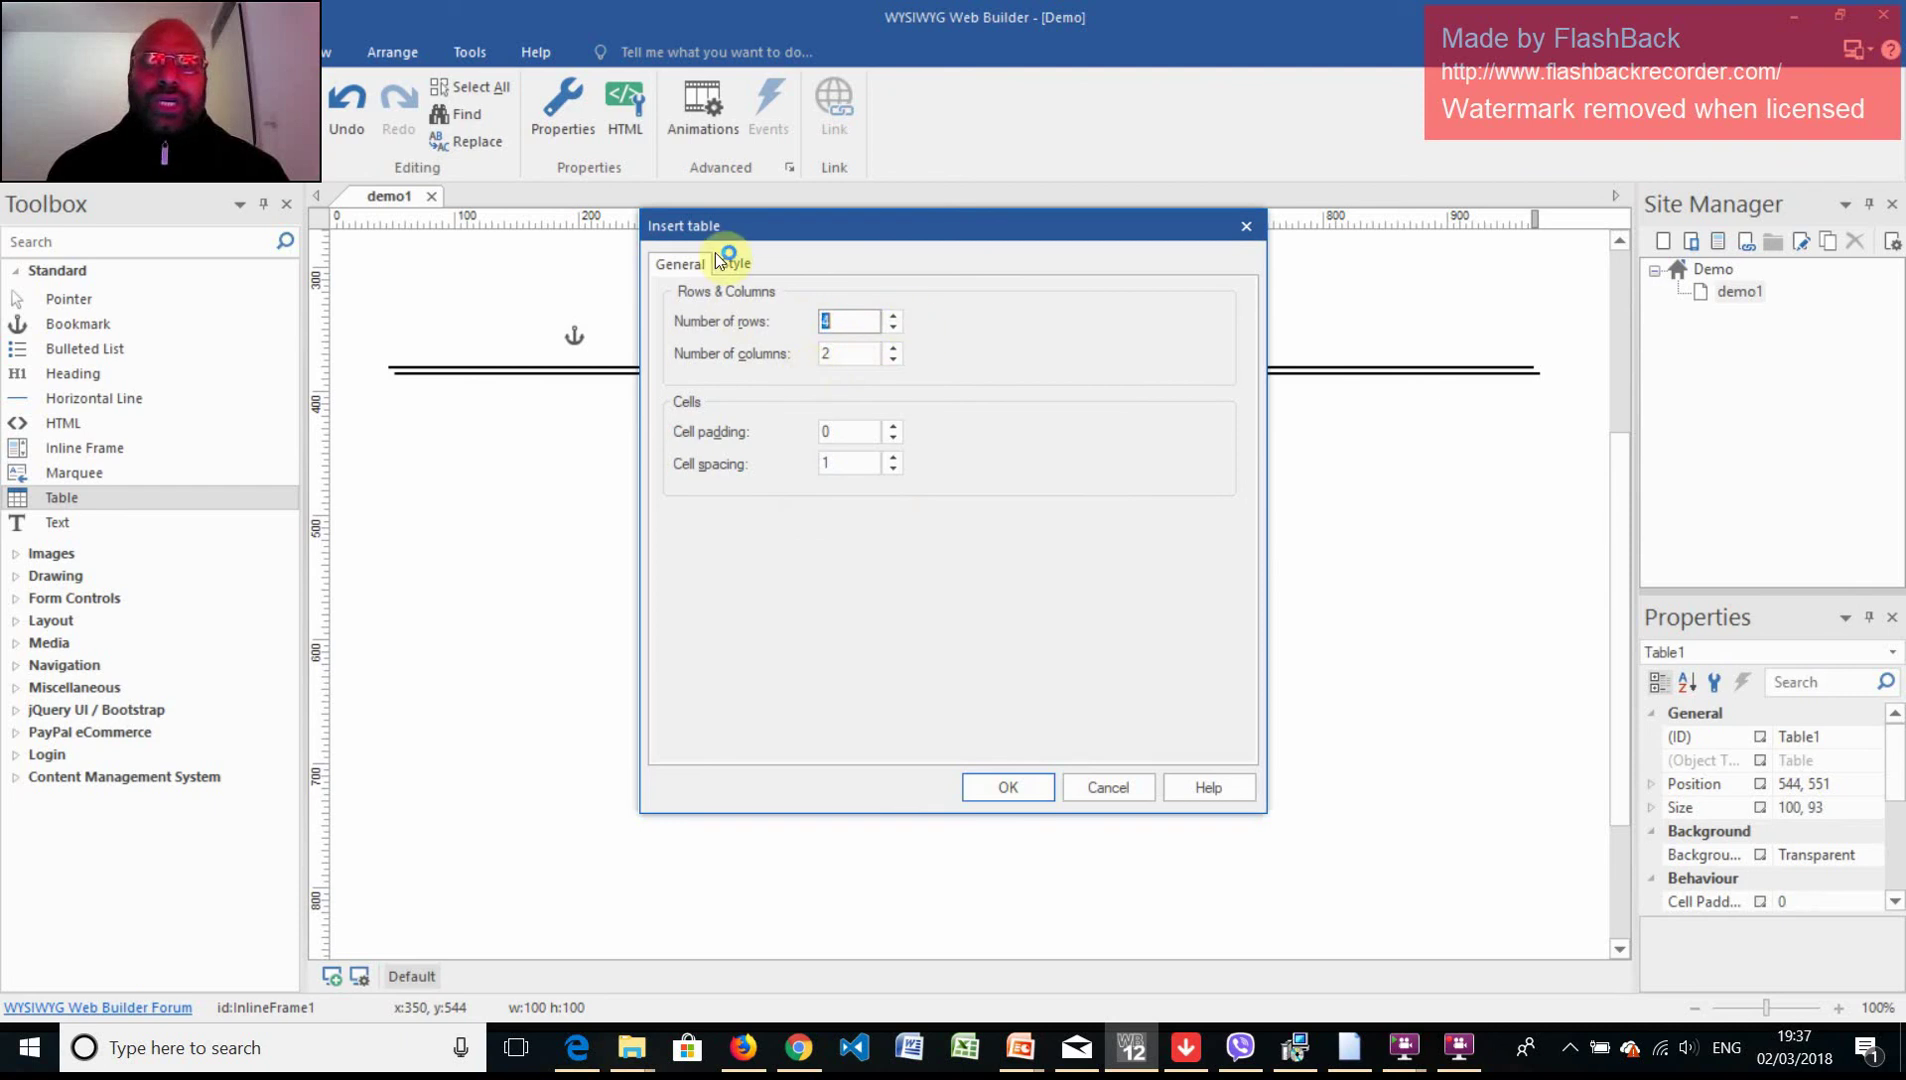
click(893, 347)
click(893, 347)
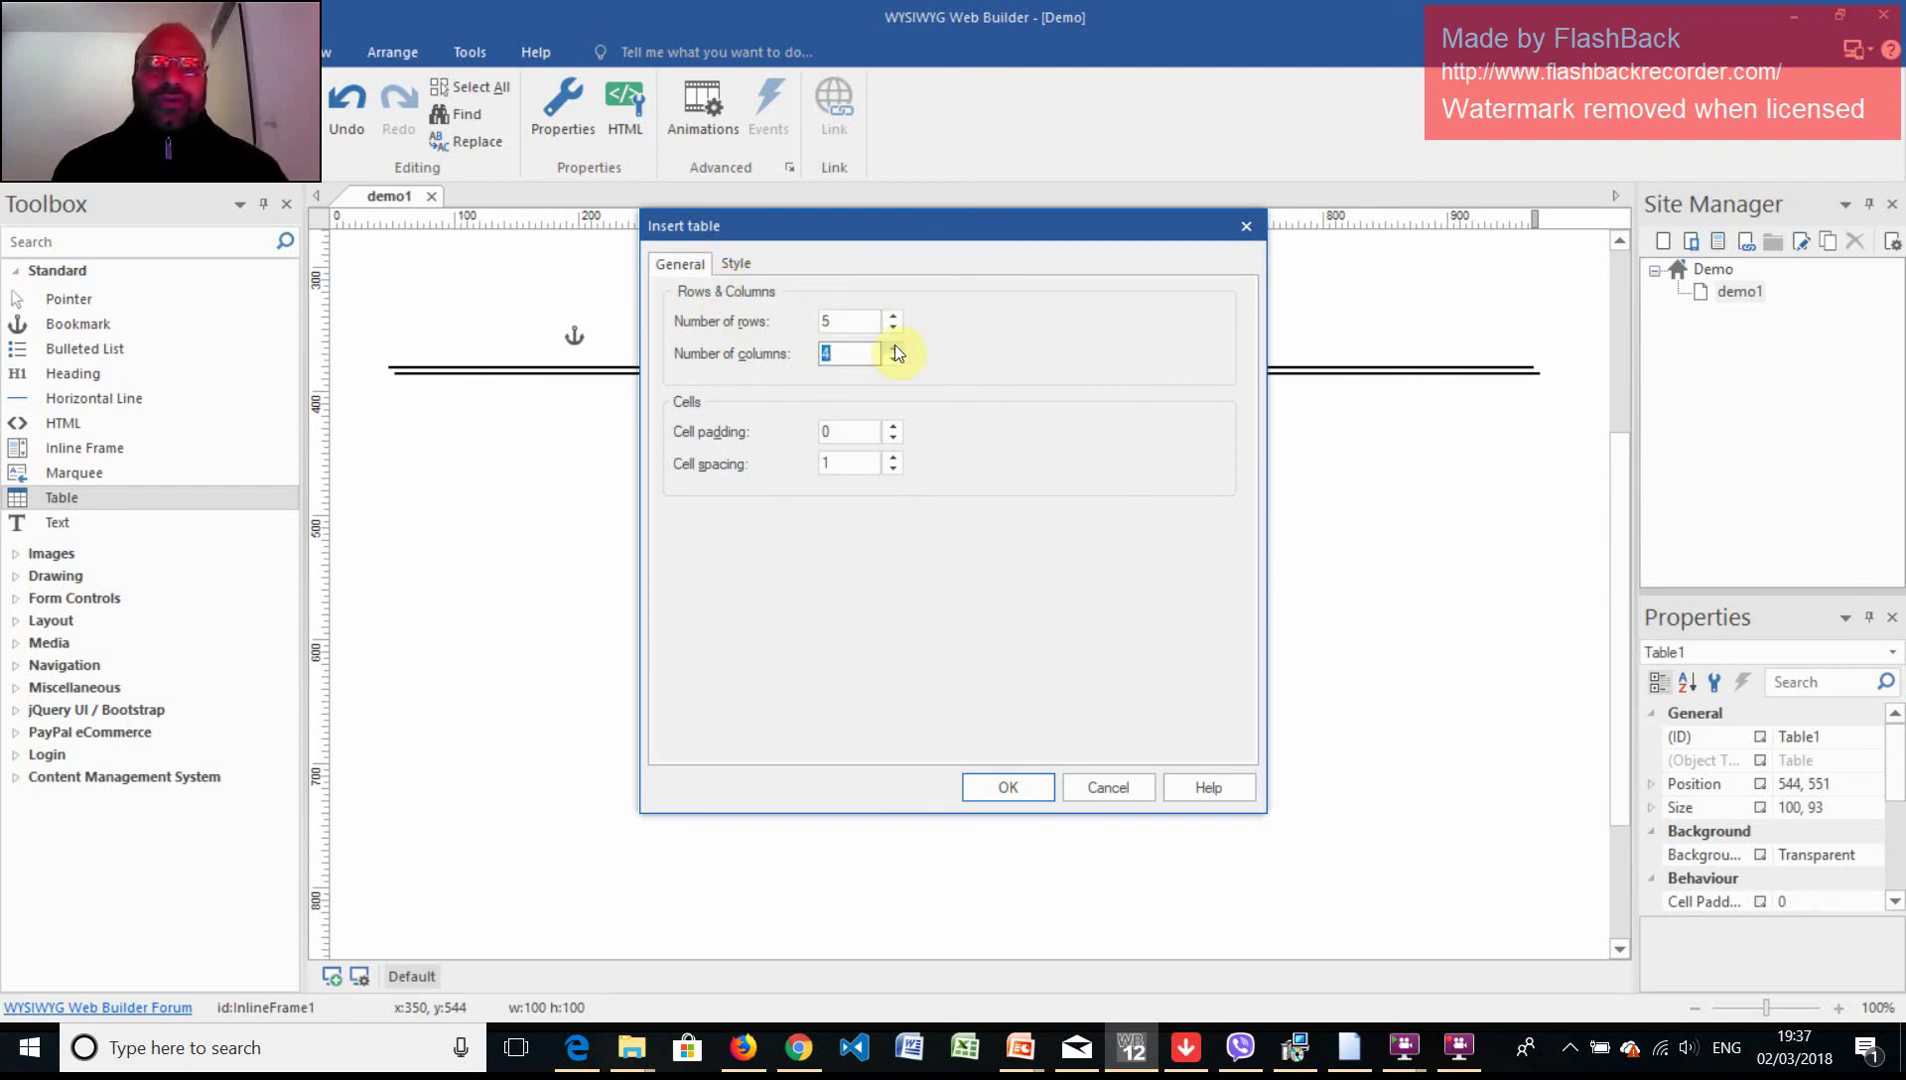
click(736, 264)
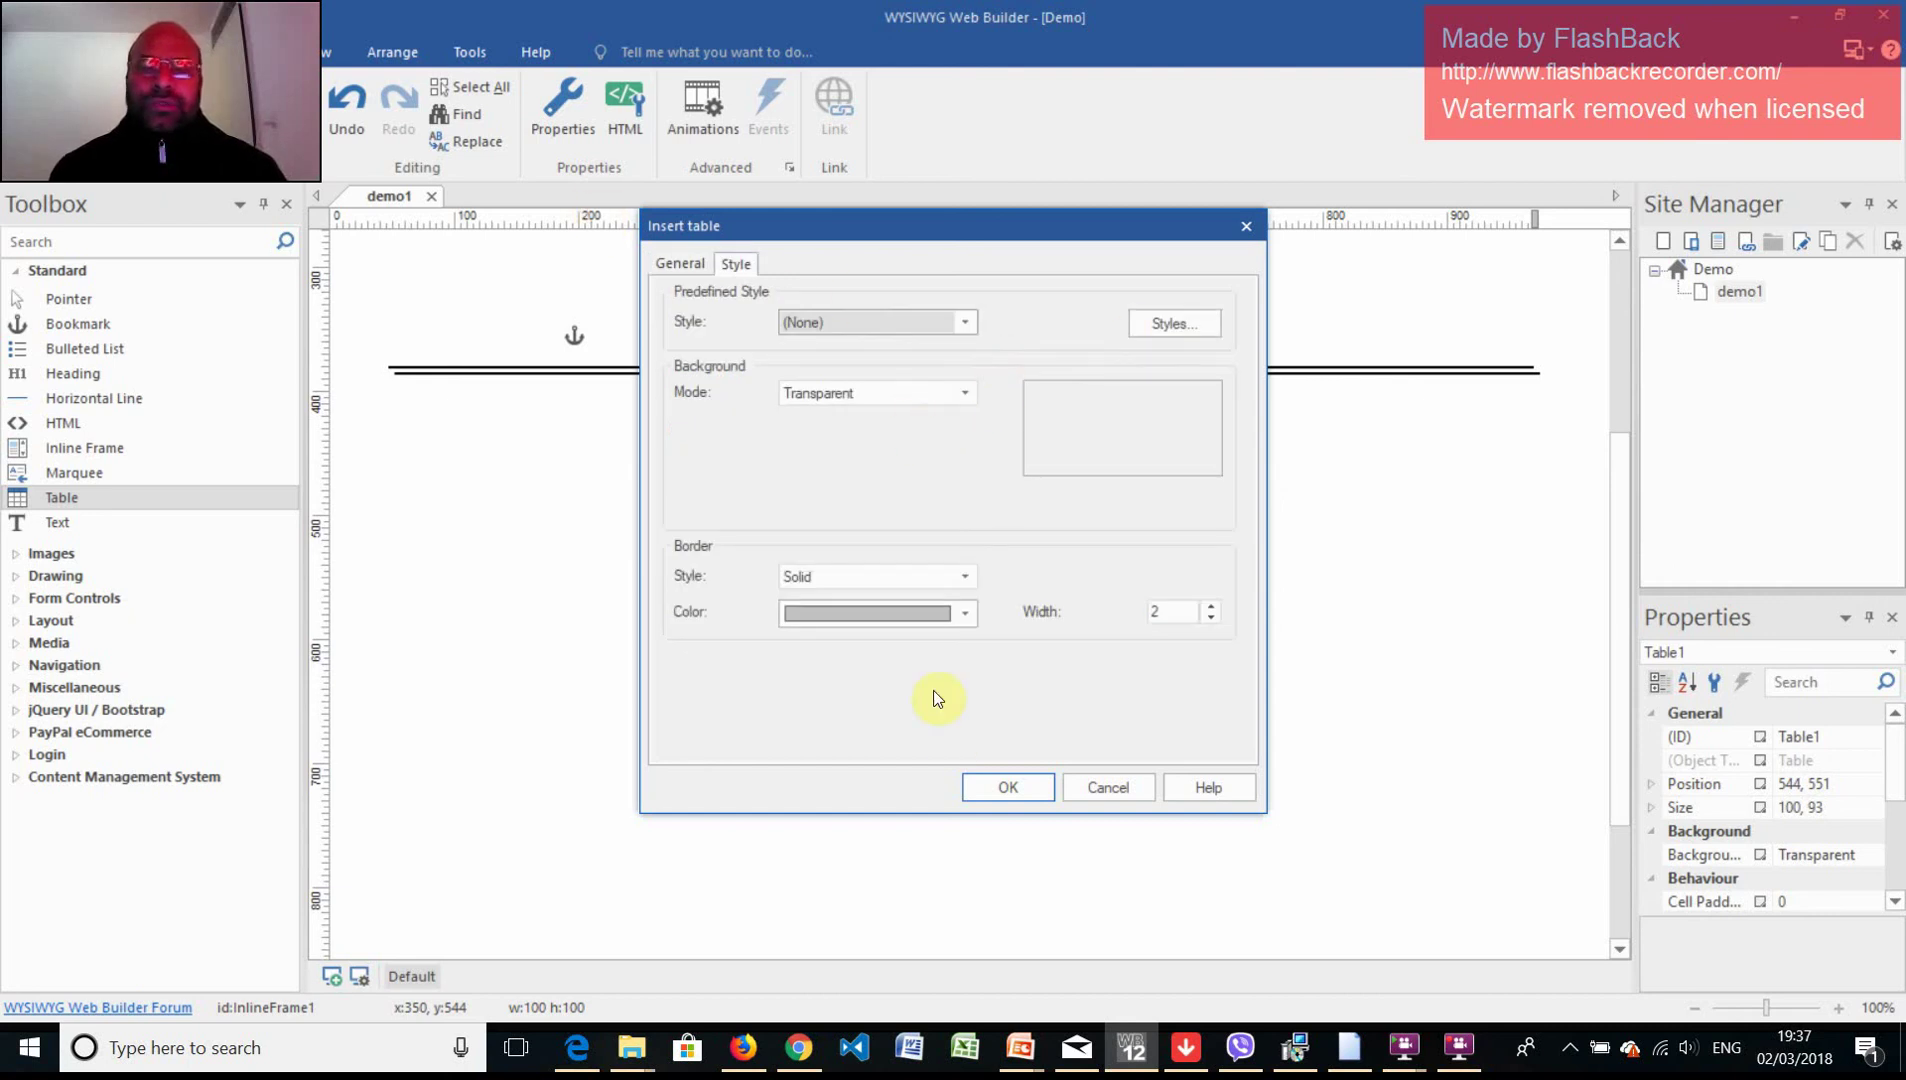
click(990, 786)
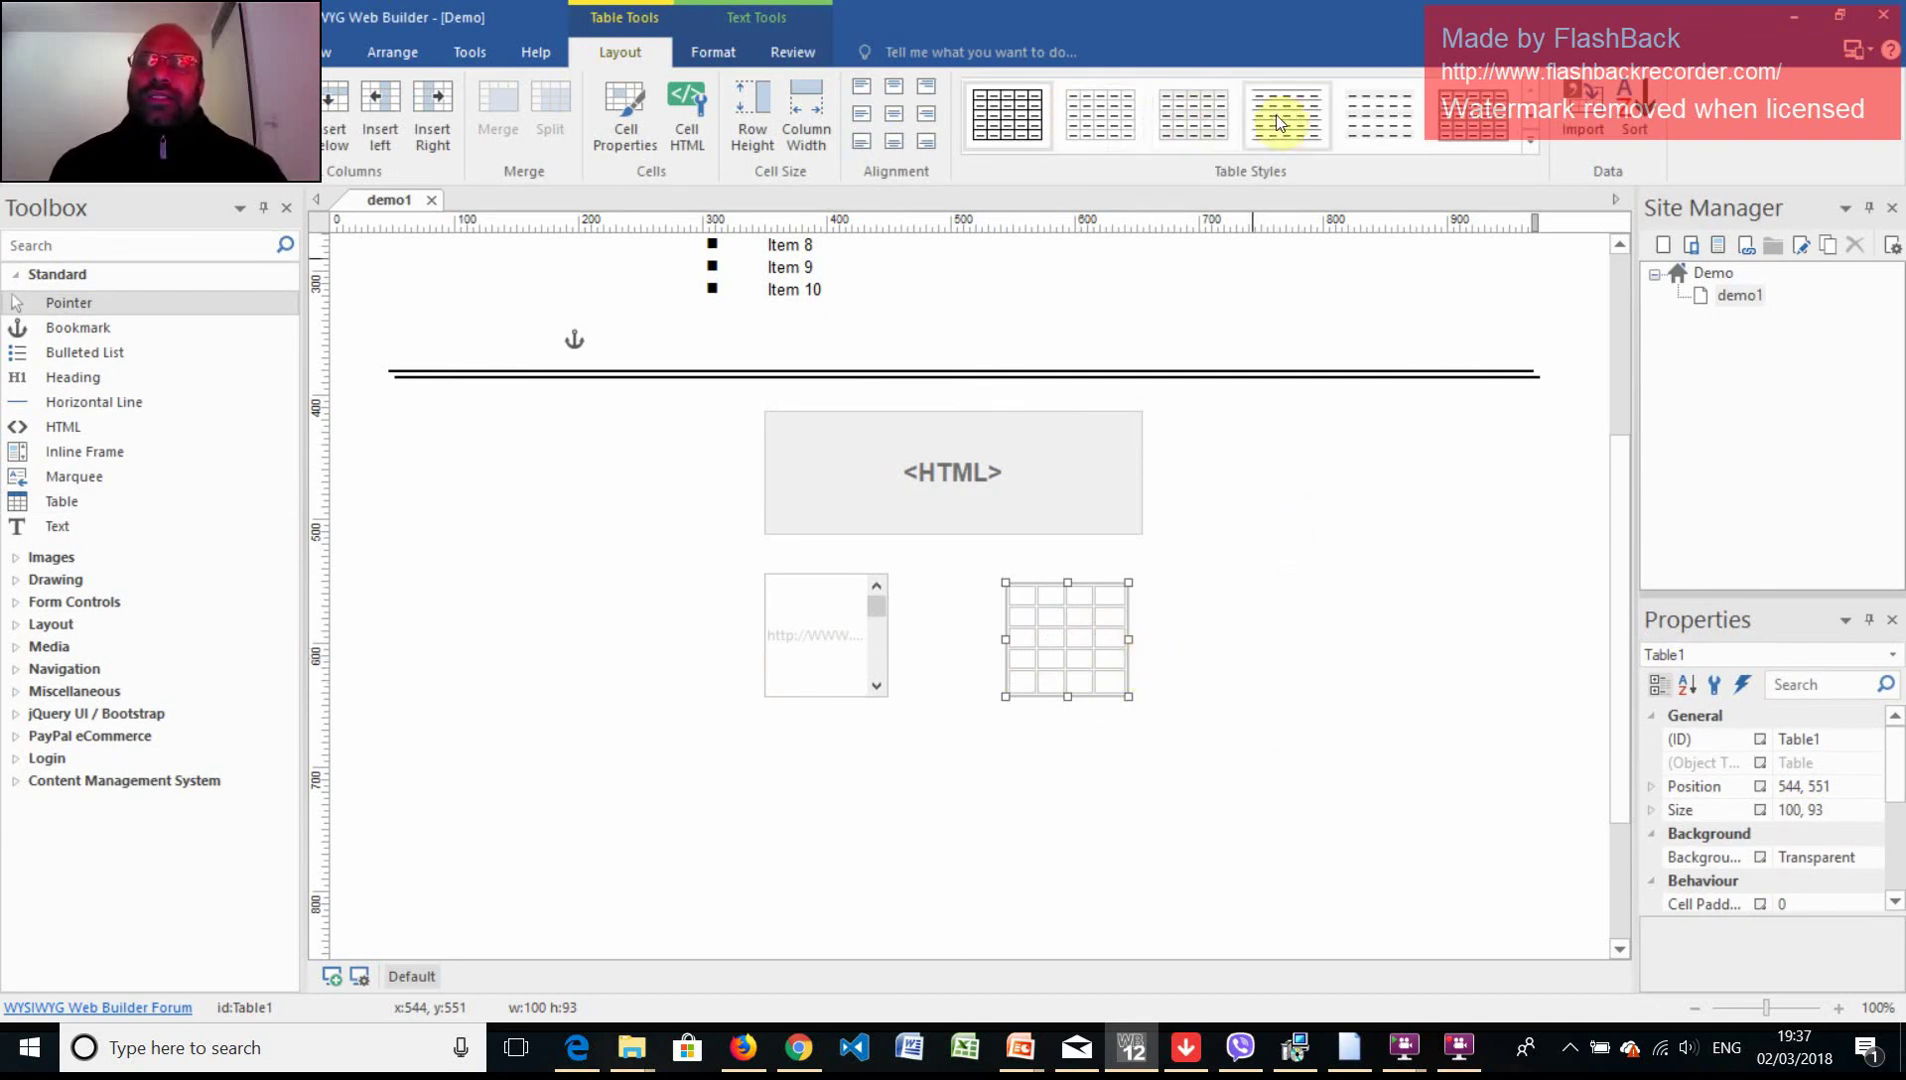
click(1185, 103)
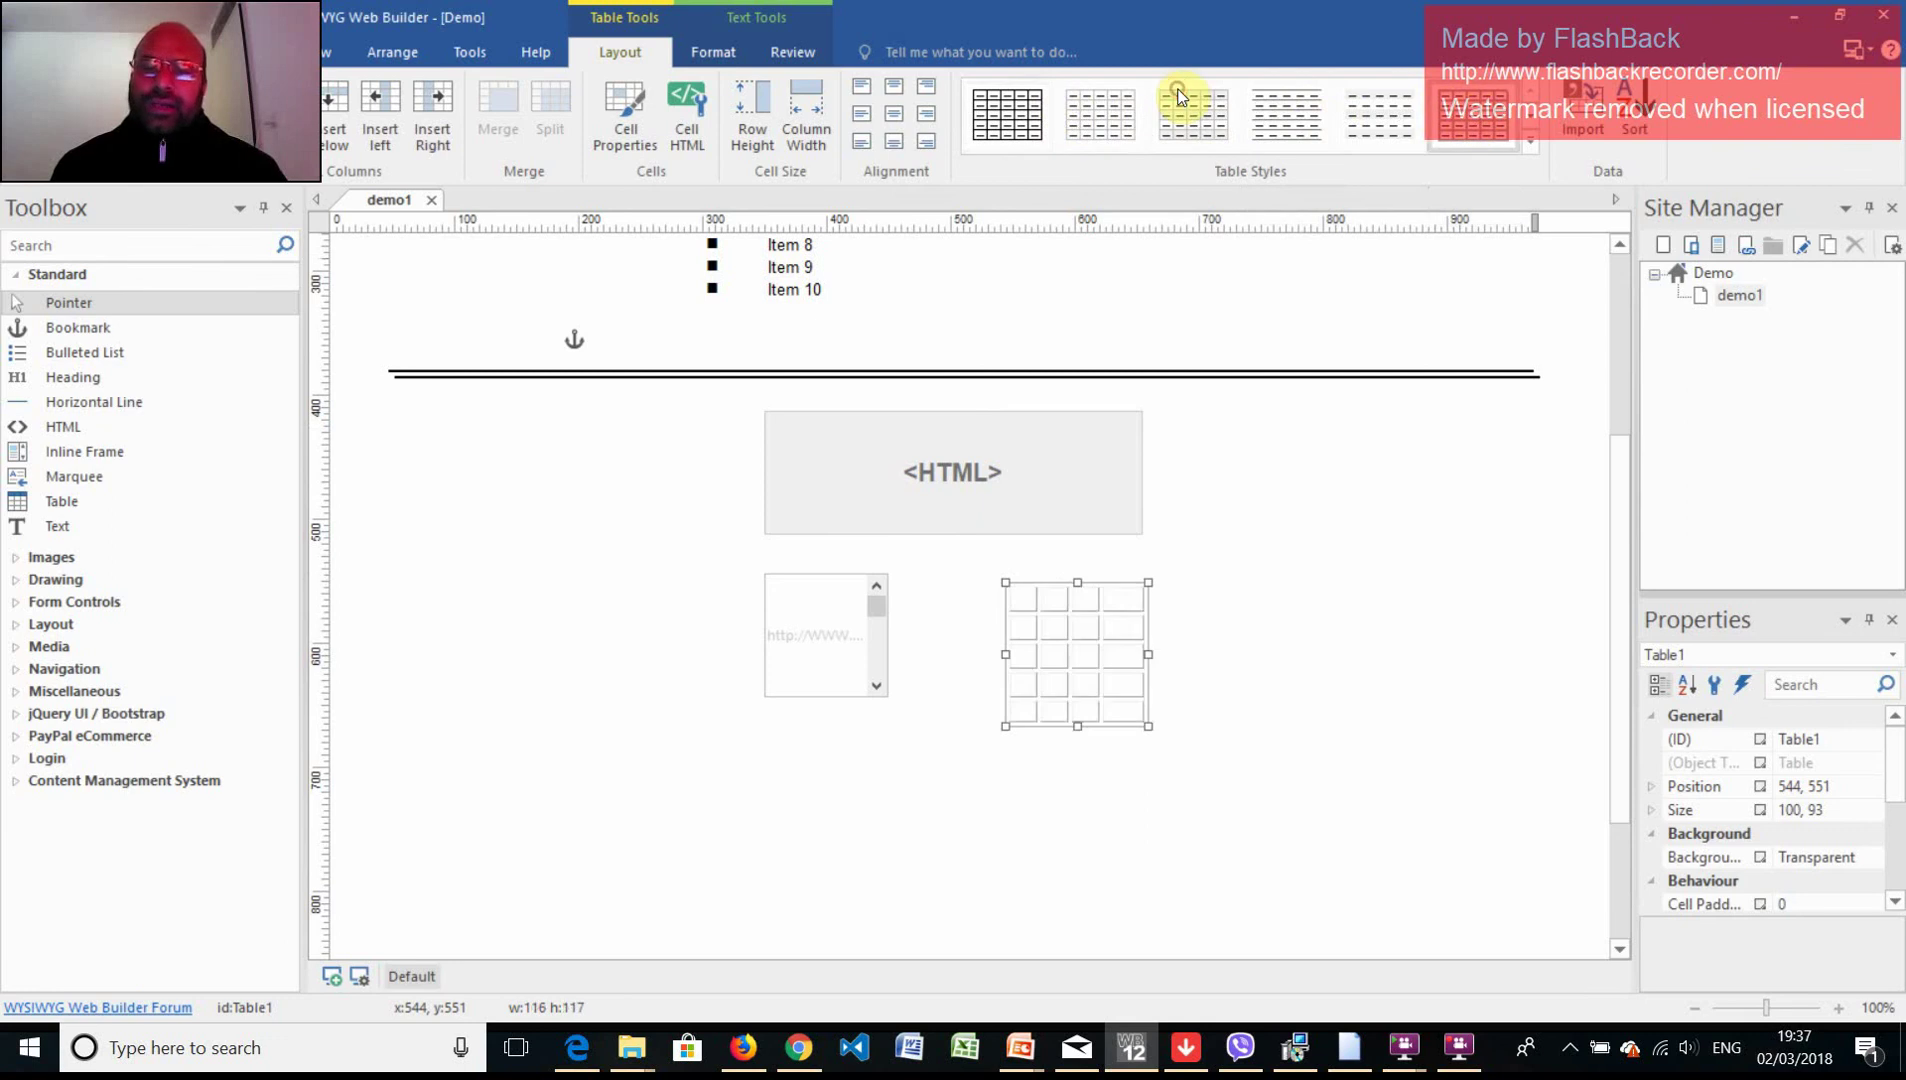
click(1007, 600)
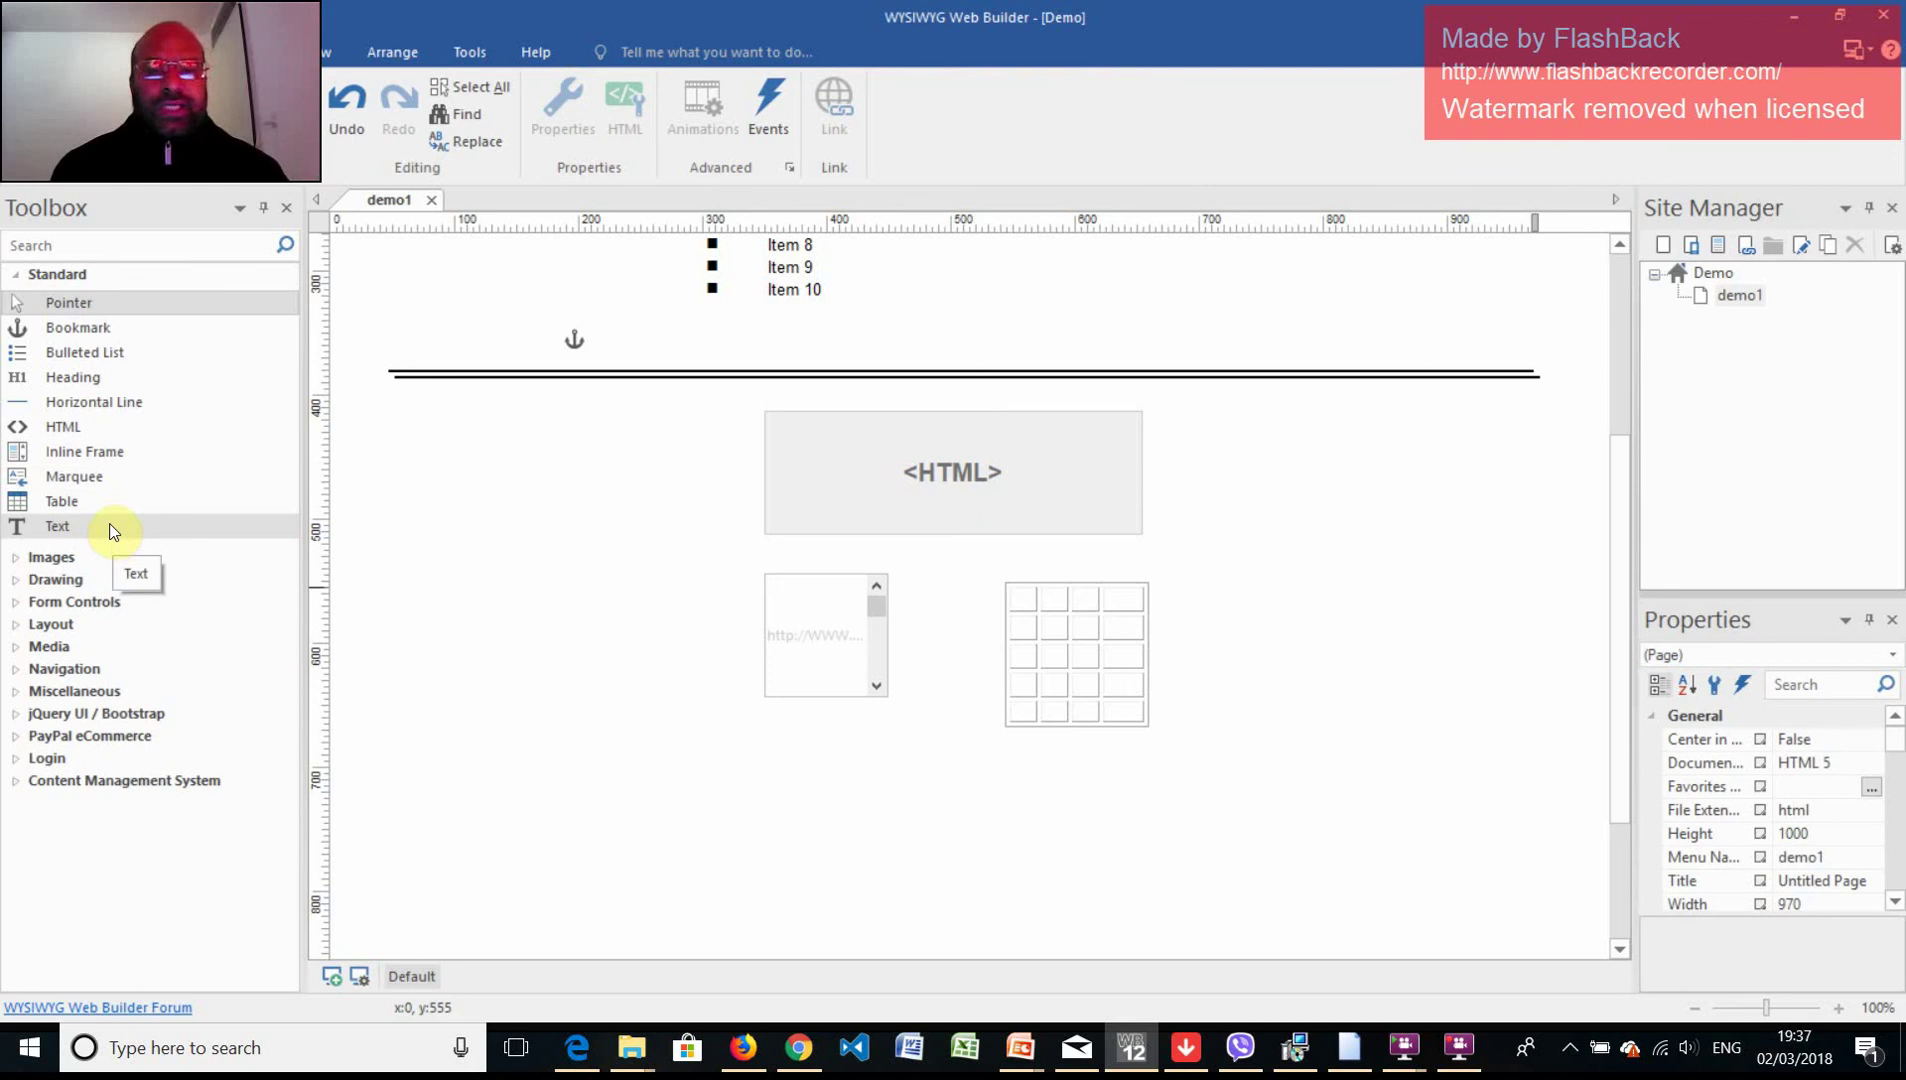
Add a text object about 250 by 16 pixels beside the HTML object, below the line, and enter "Hello how are you?" in it.
drag(117, 531, 430, 468)
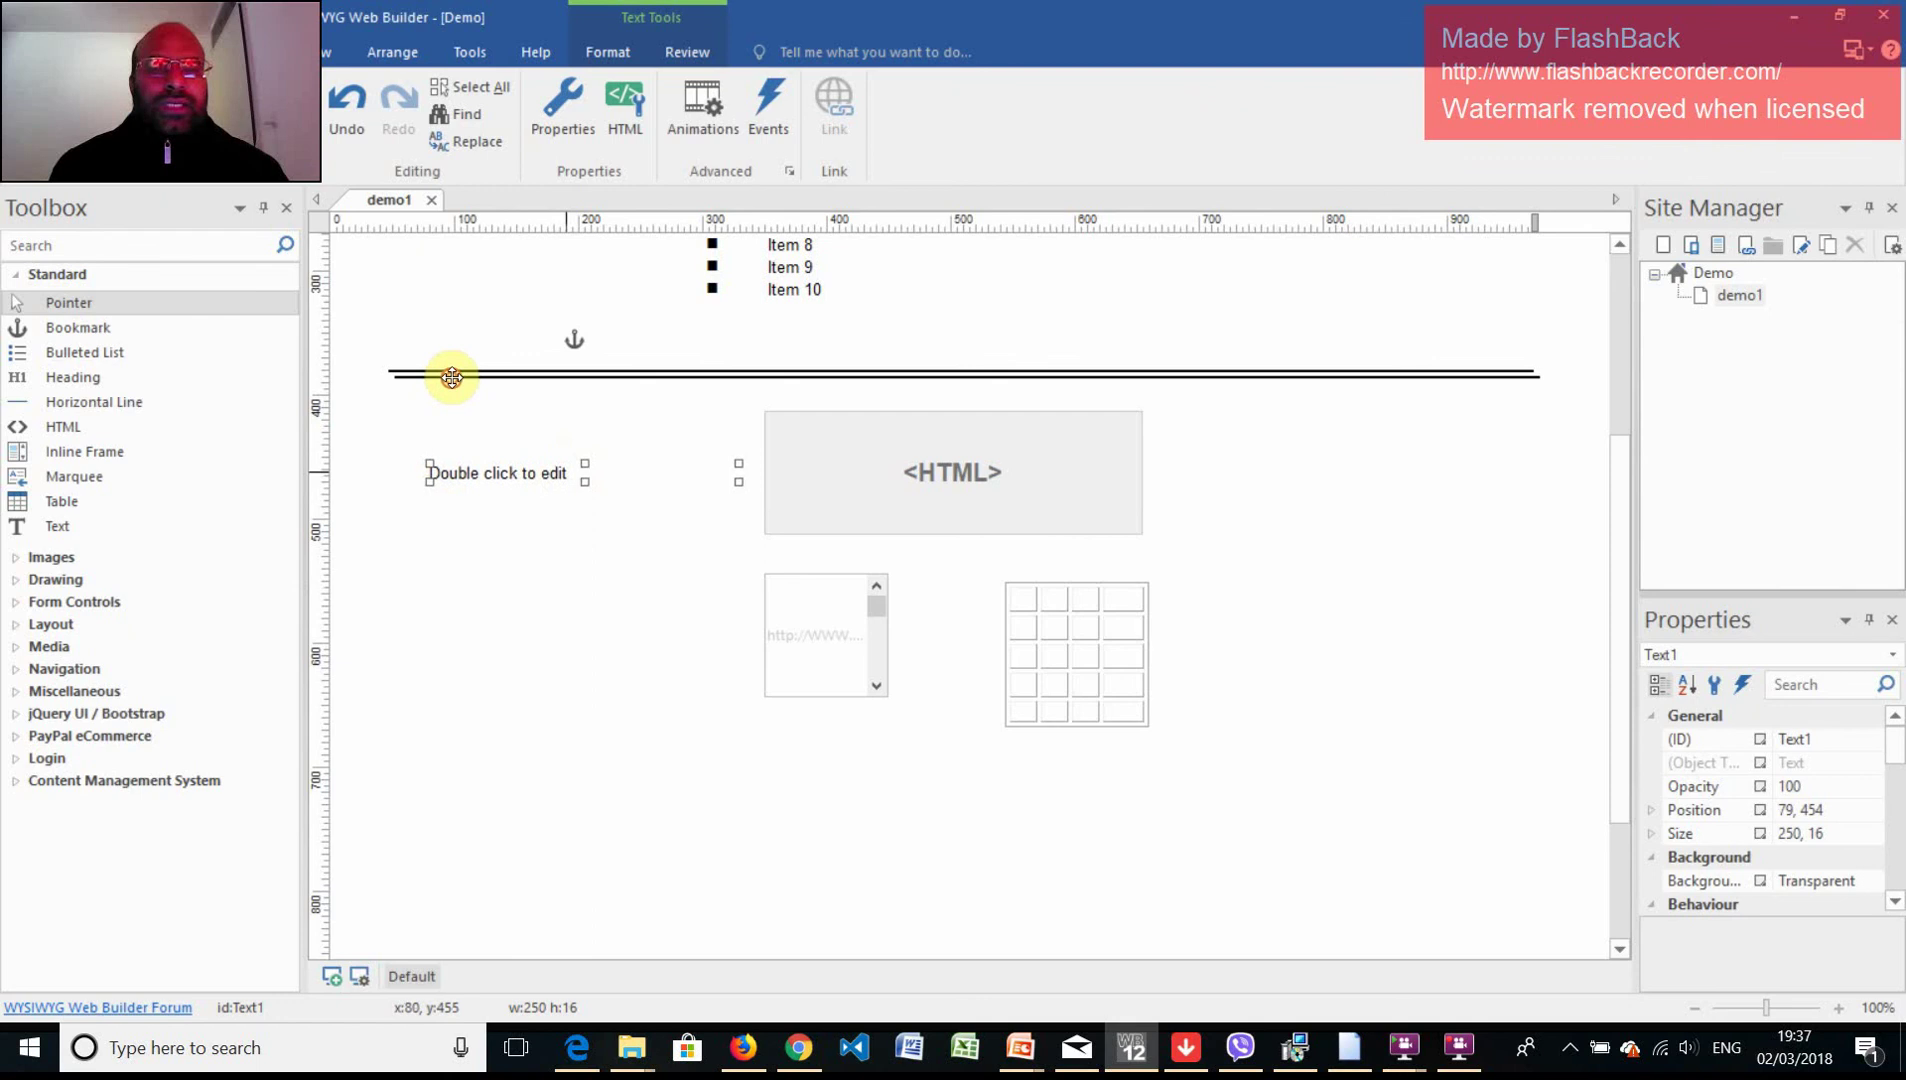
double_click(555, 469)
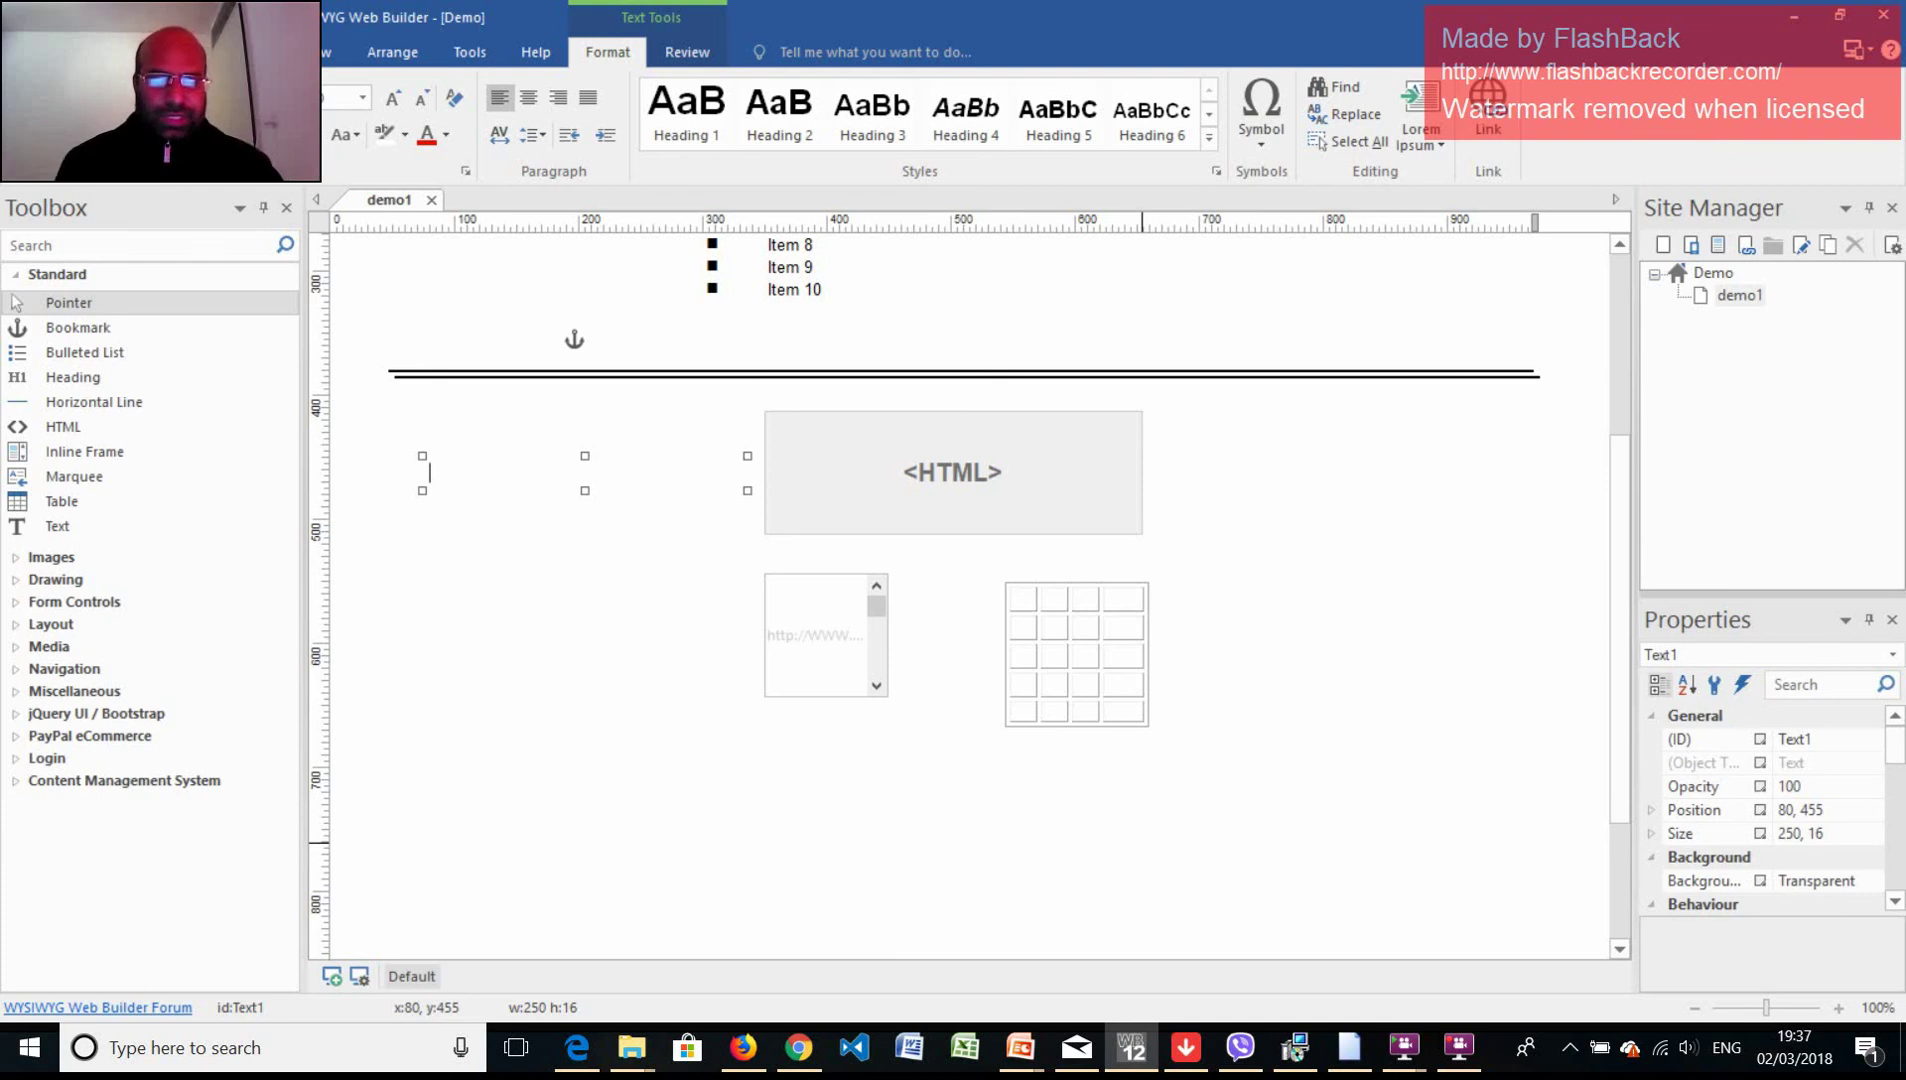
text(Hell)
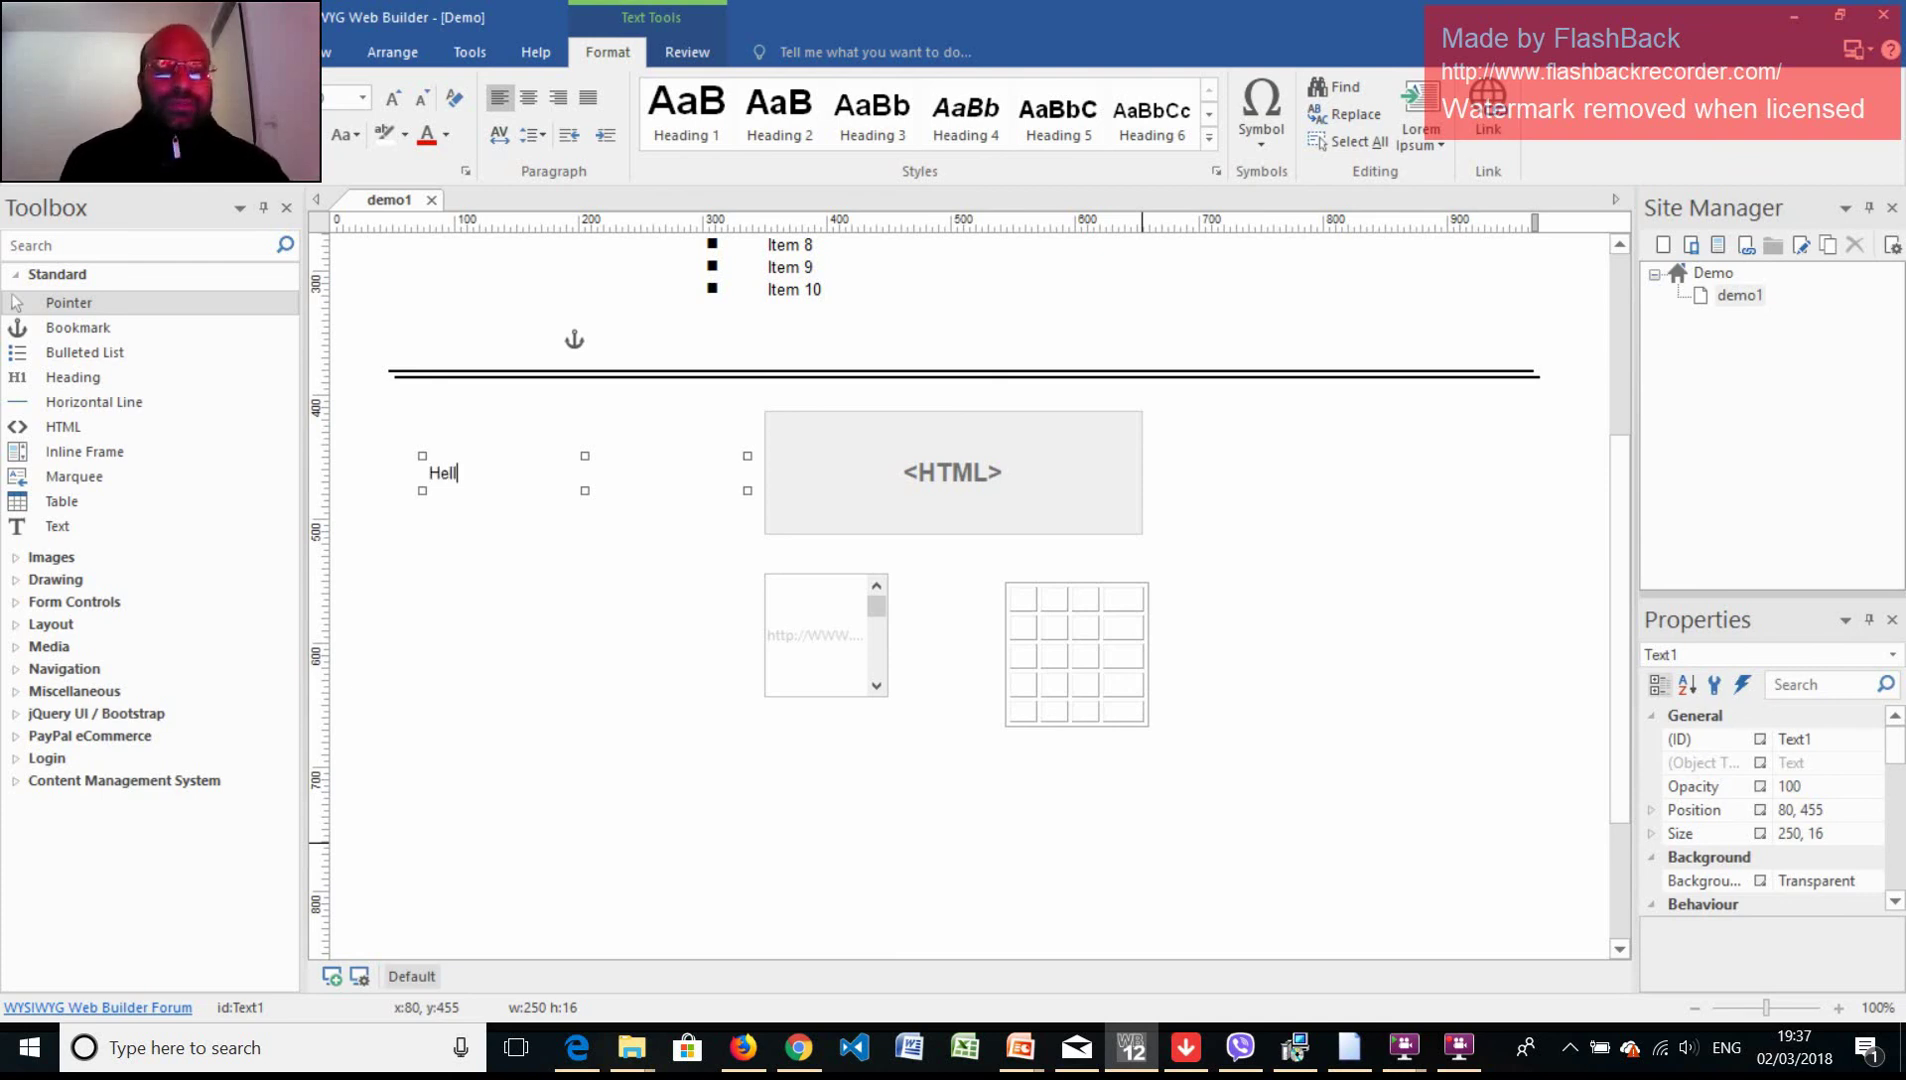
text(o how )
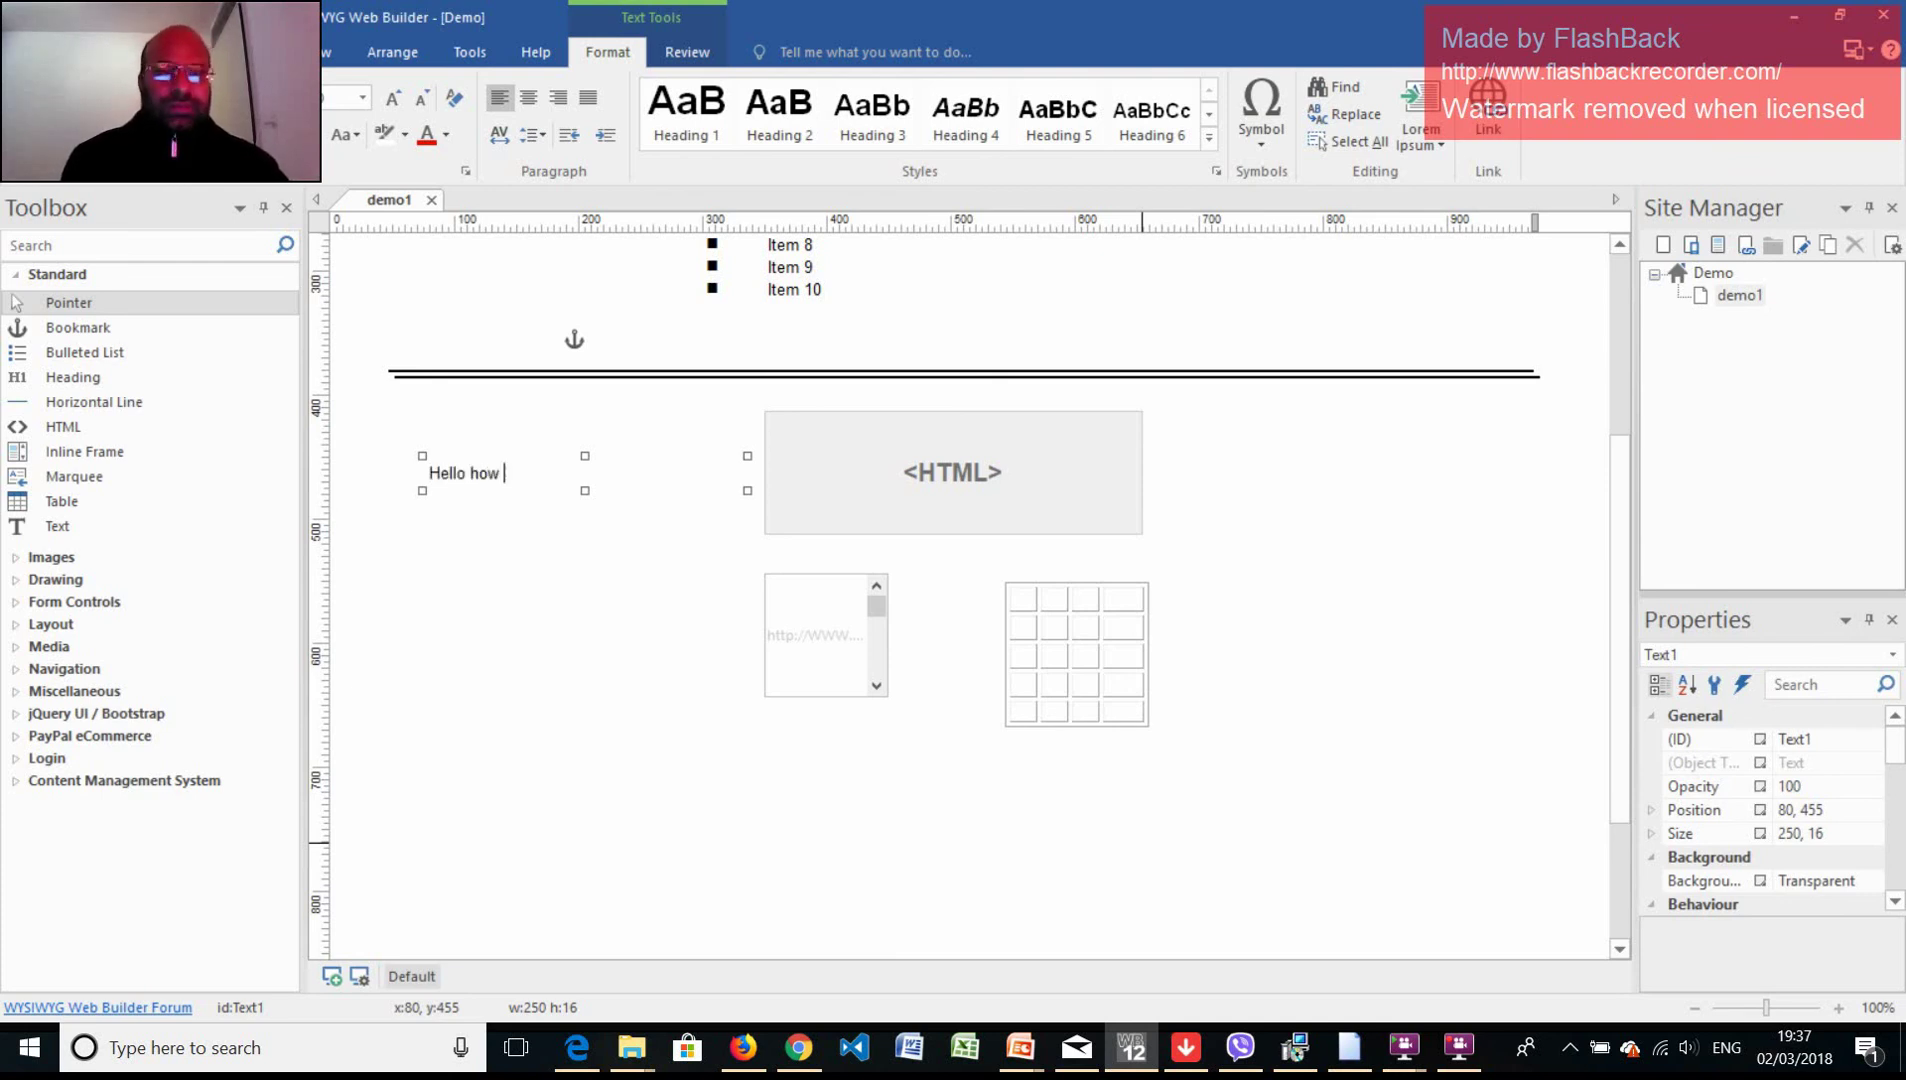
text(are you)
key(BackSpace)
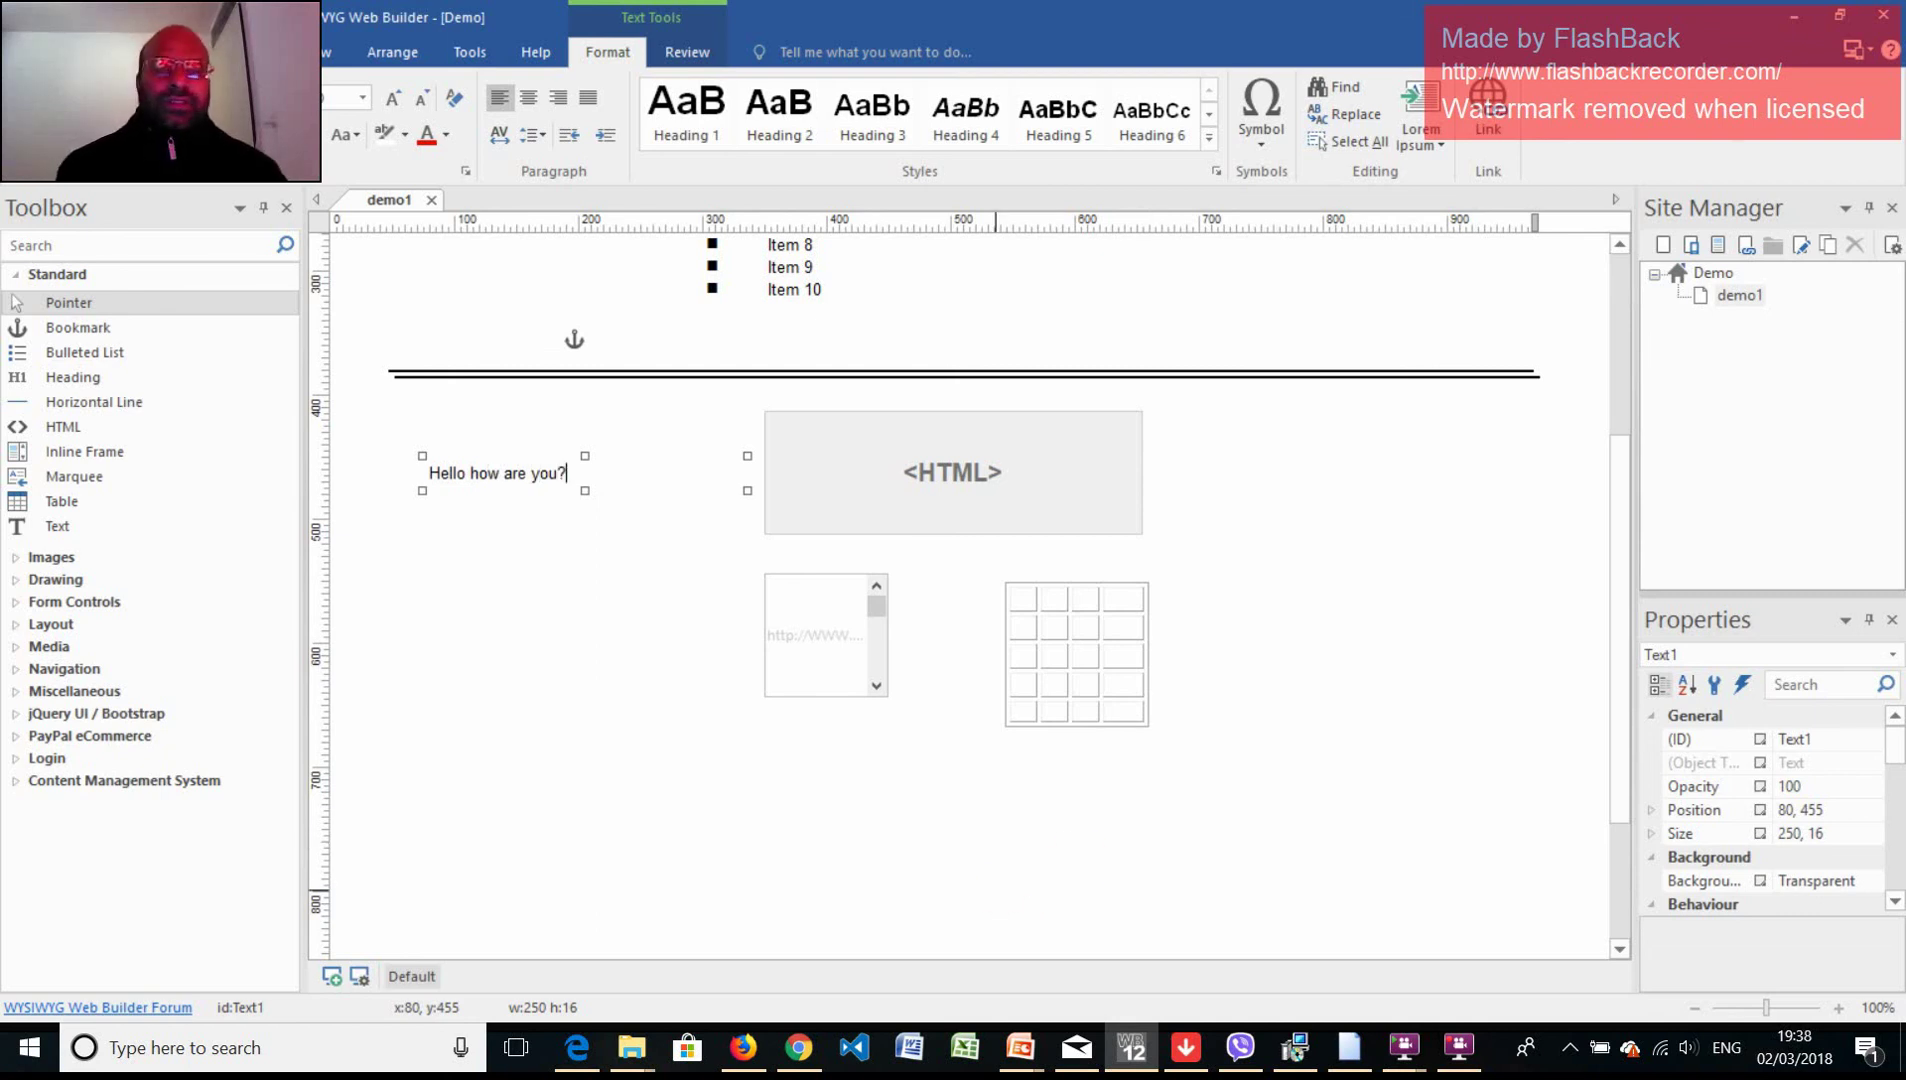
text(?)
click(496, 533)
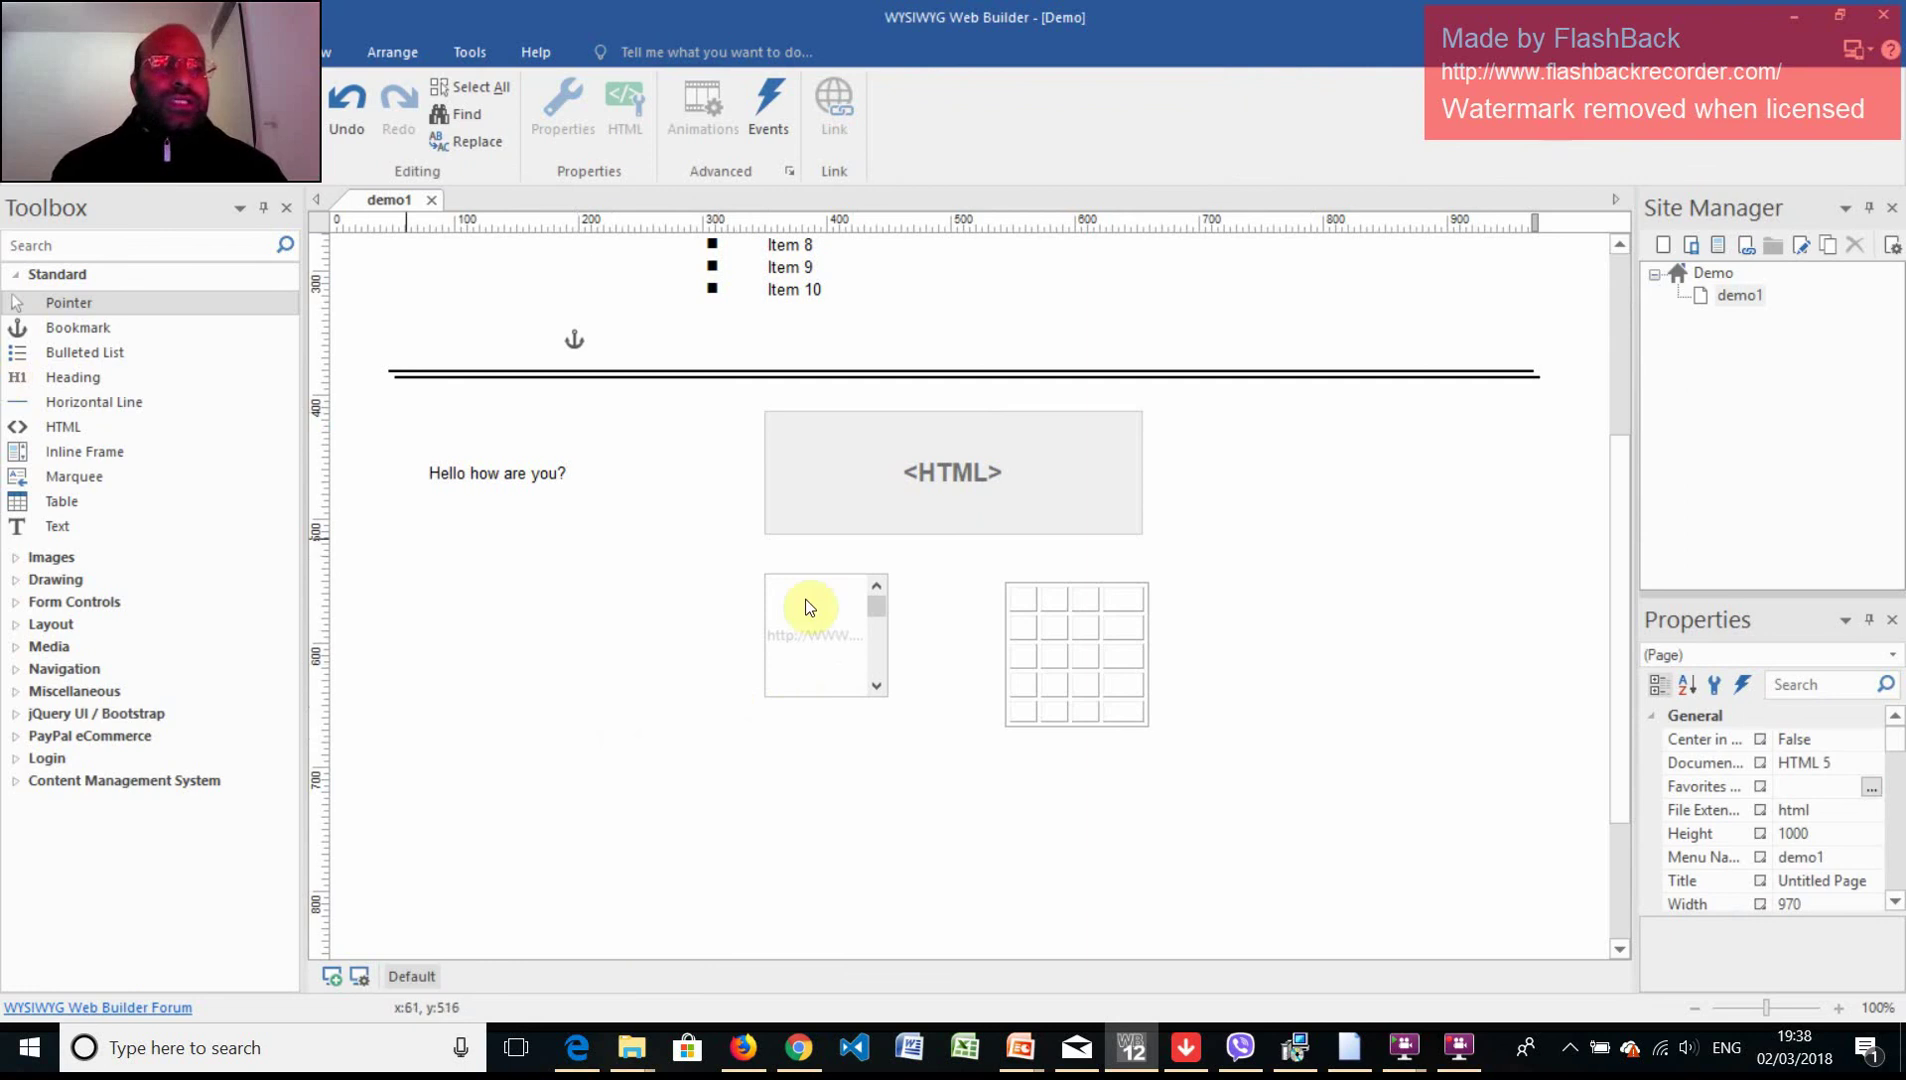
Preview the demo1 page in the Edge browser, check its elements, and return to WYSIWYG Web Builder.
key(alt+f)
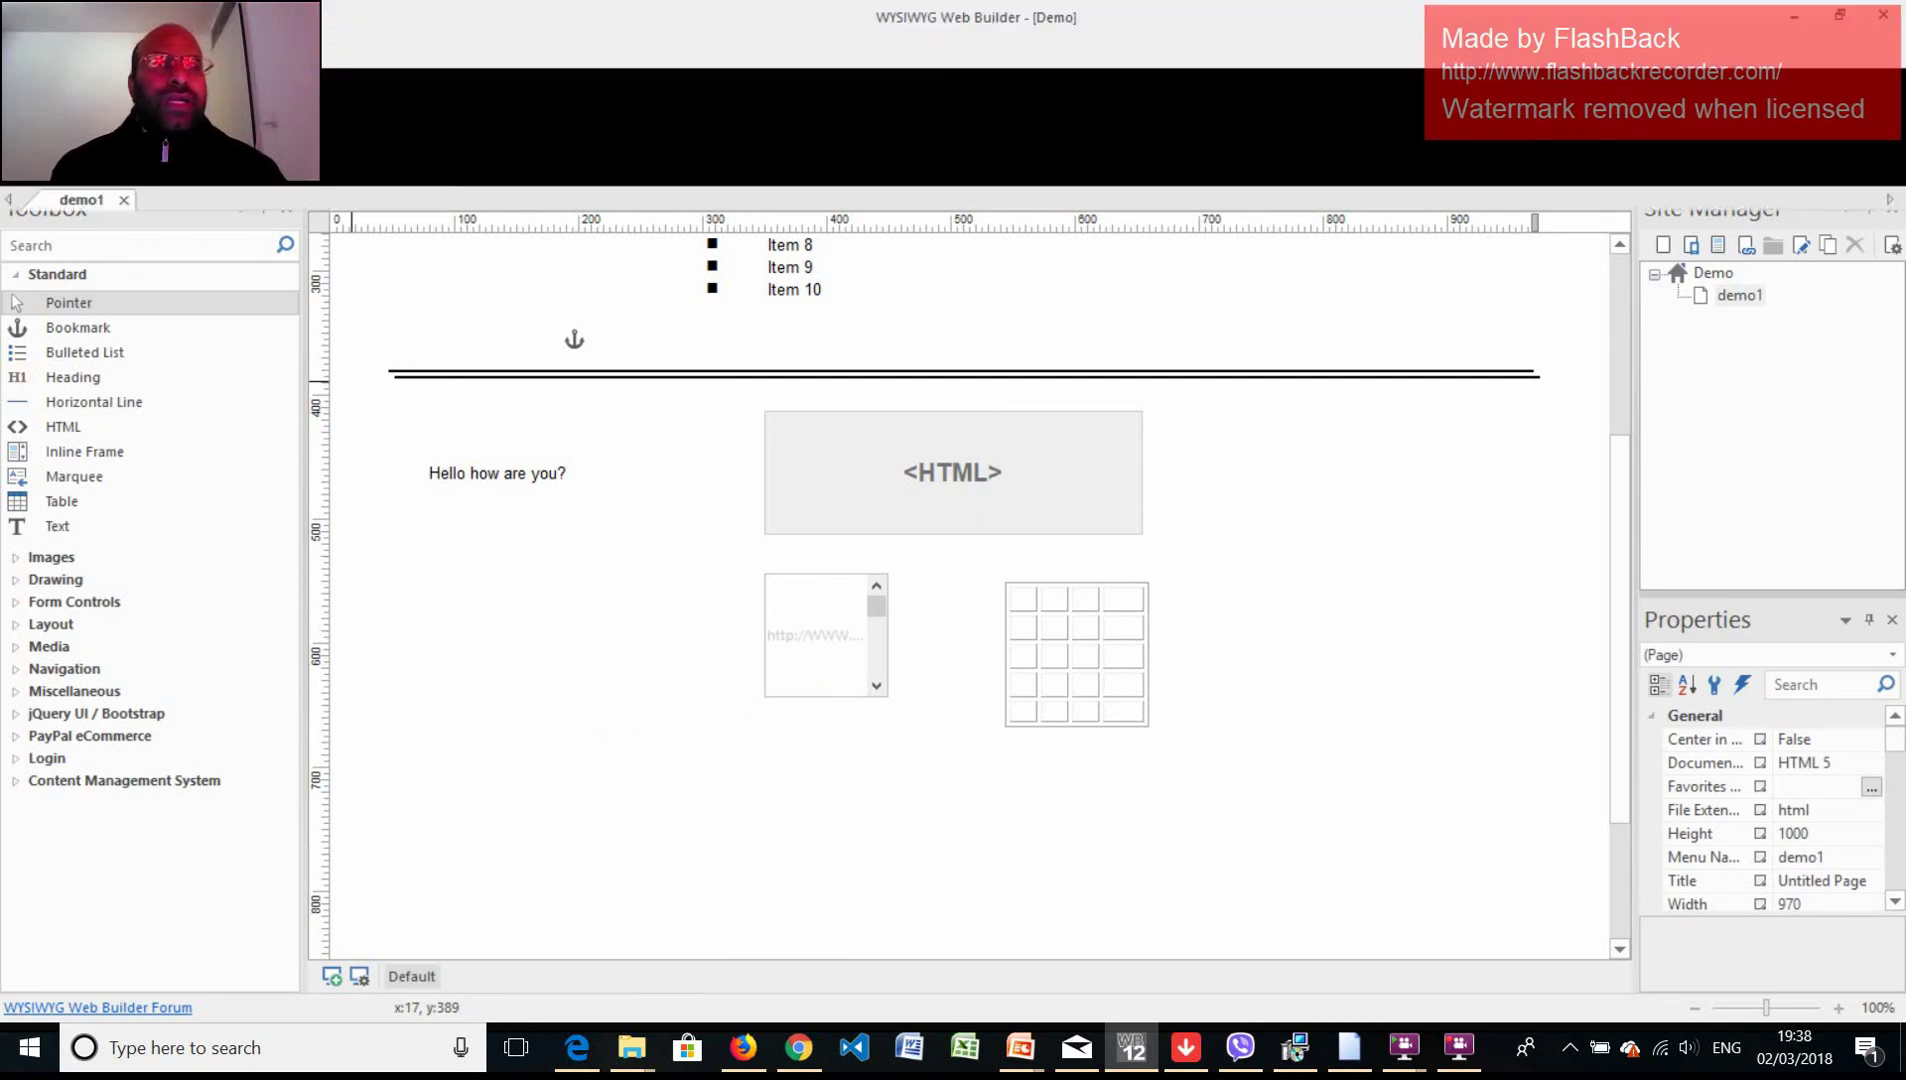
click(36, 293)
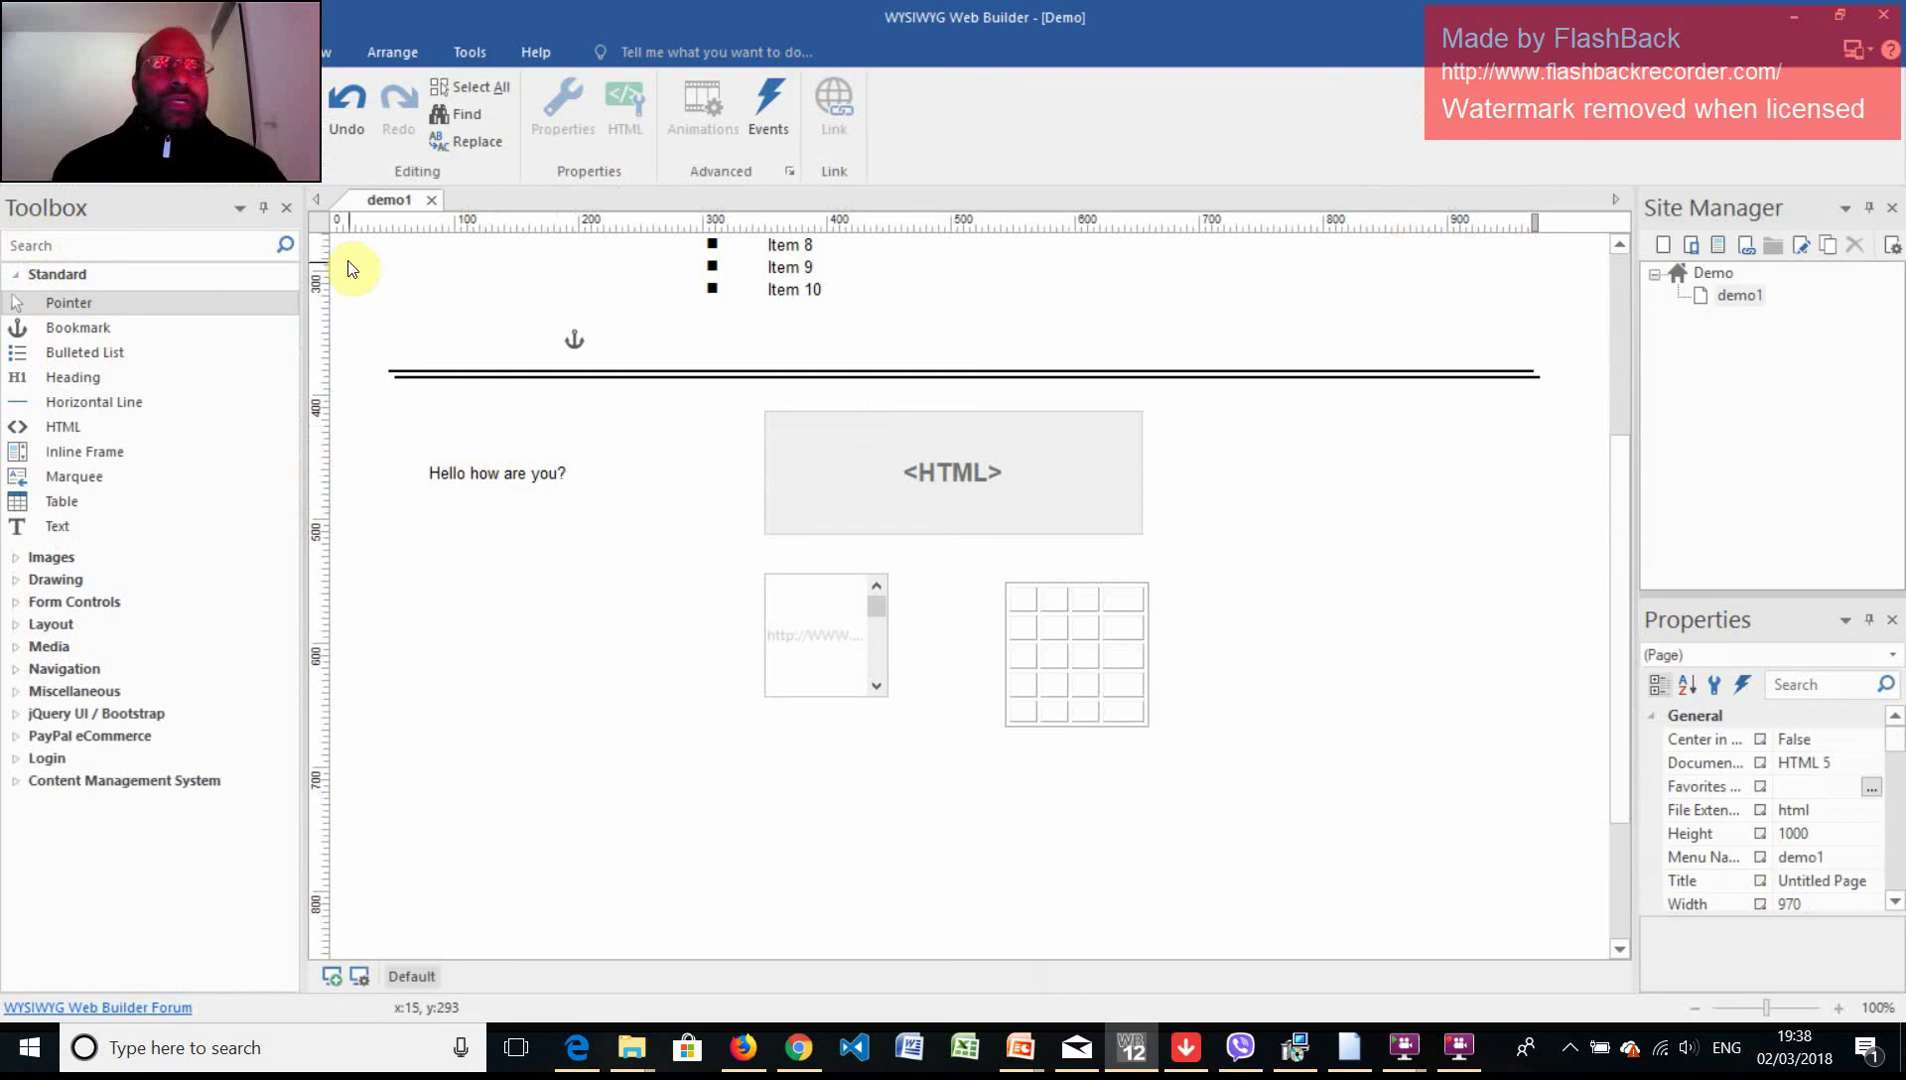
click(225, 110)
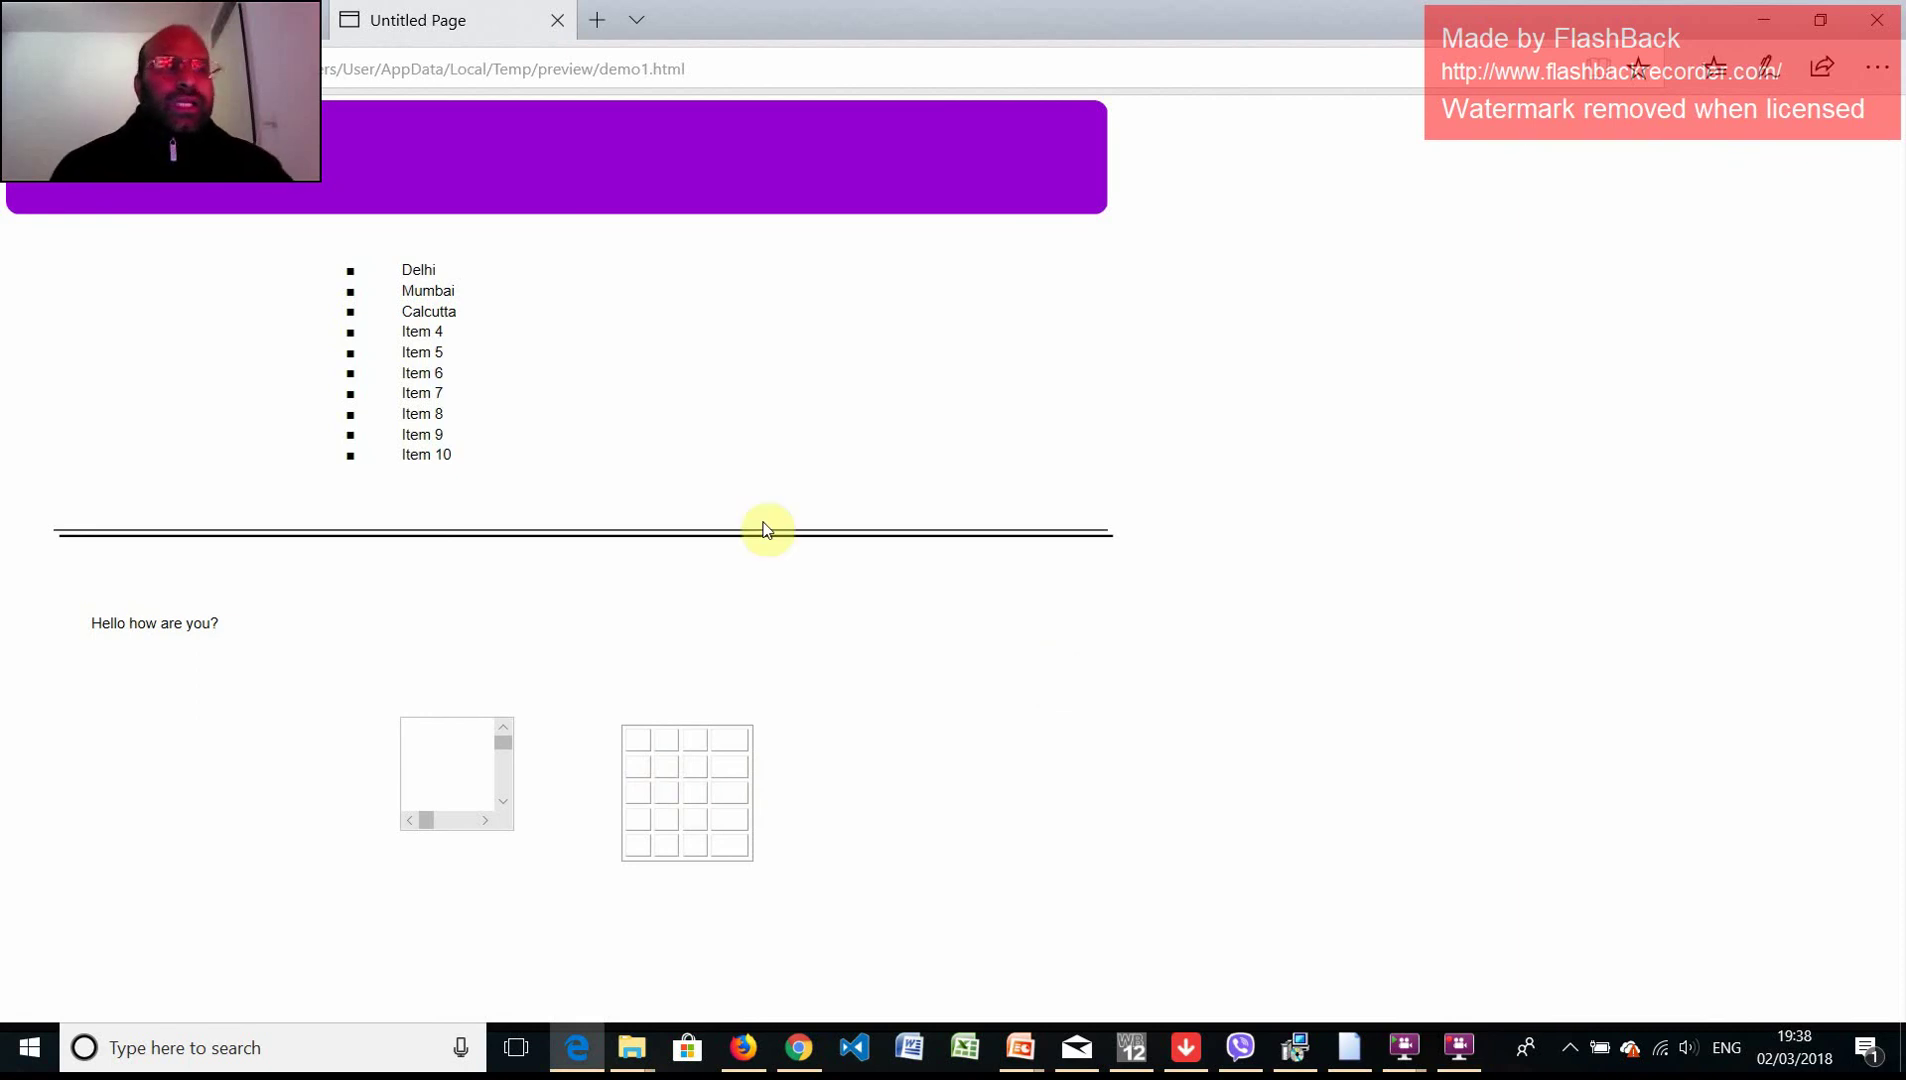
middle_click(330, 20)
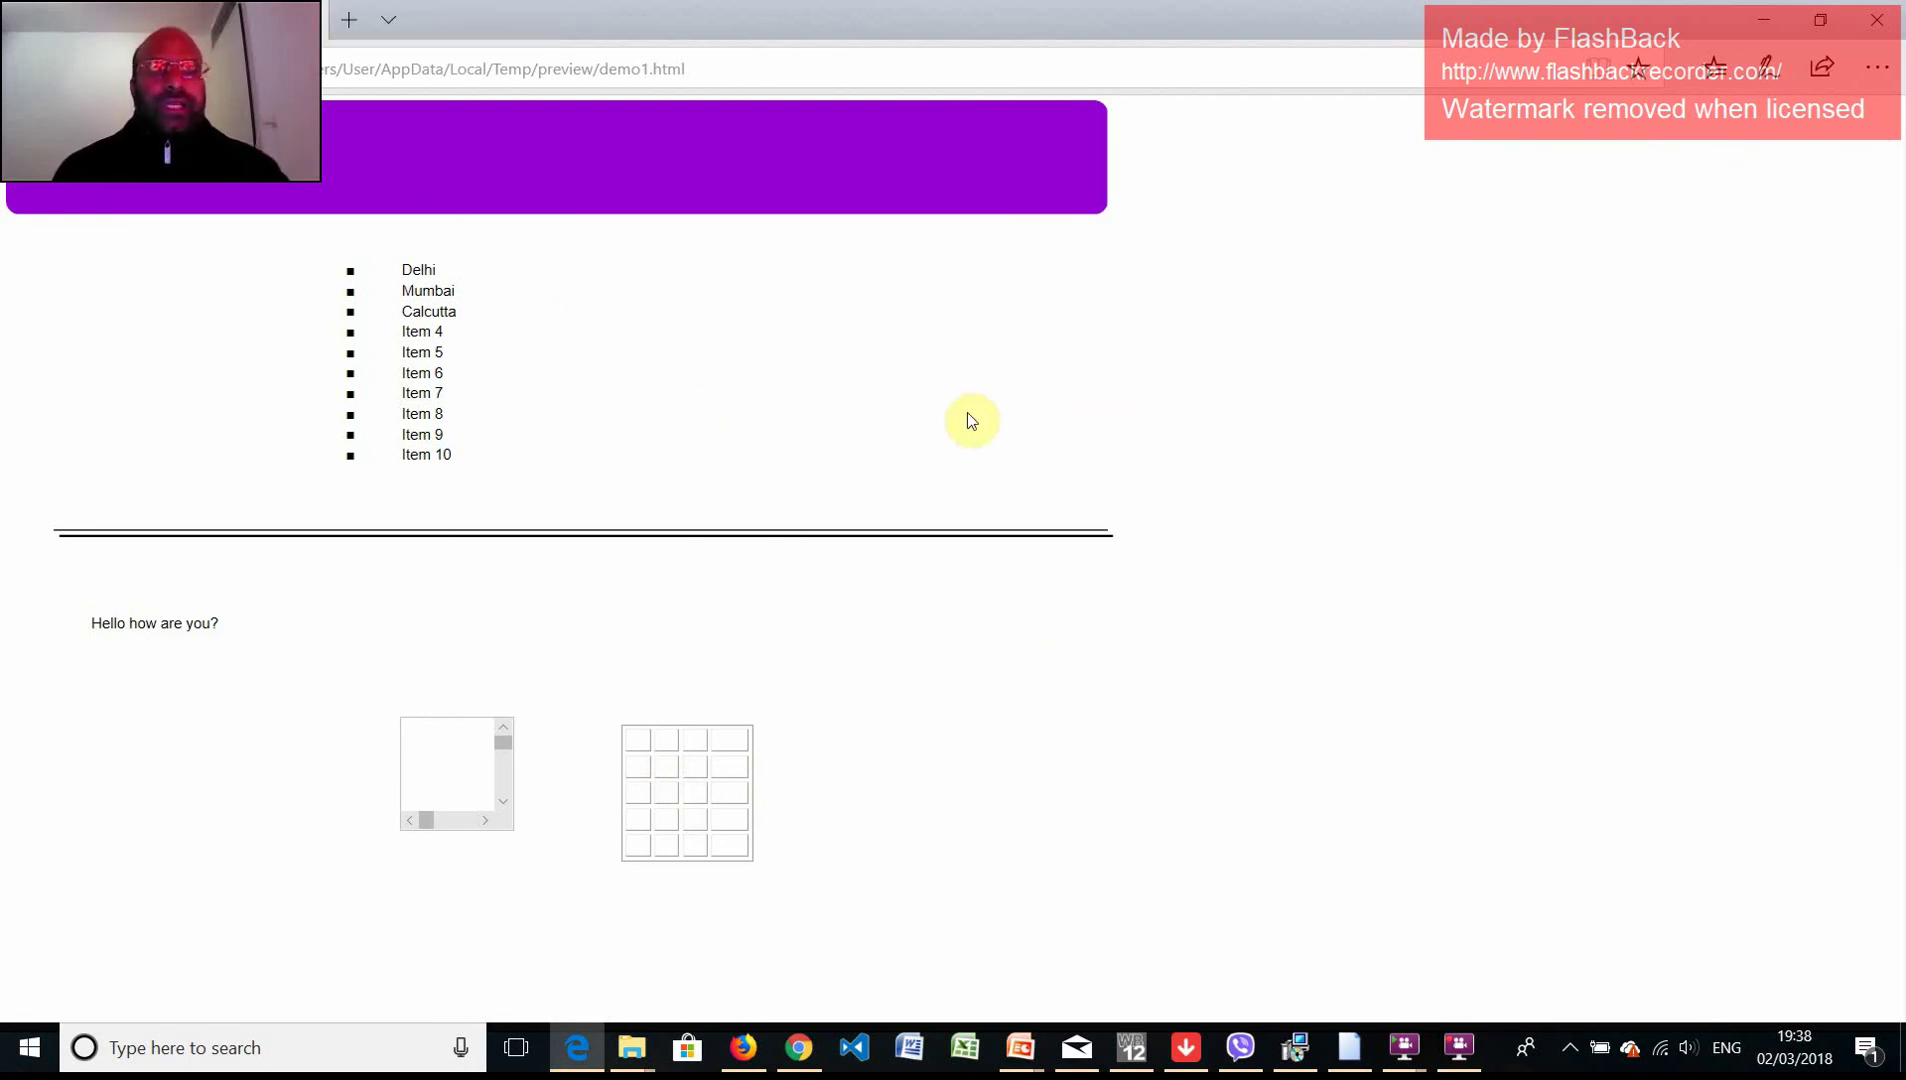
click(1131, 1045)
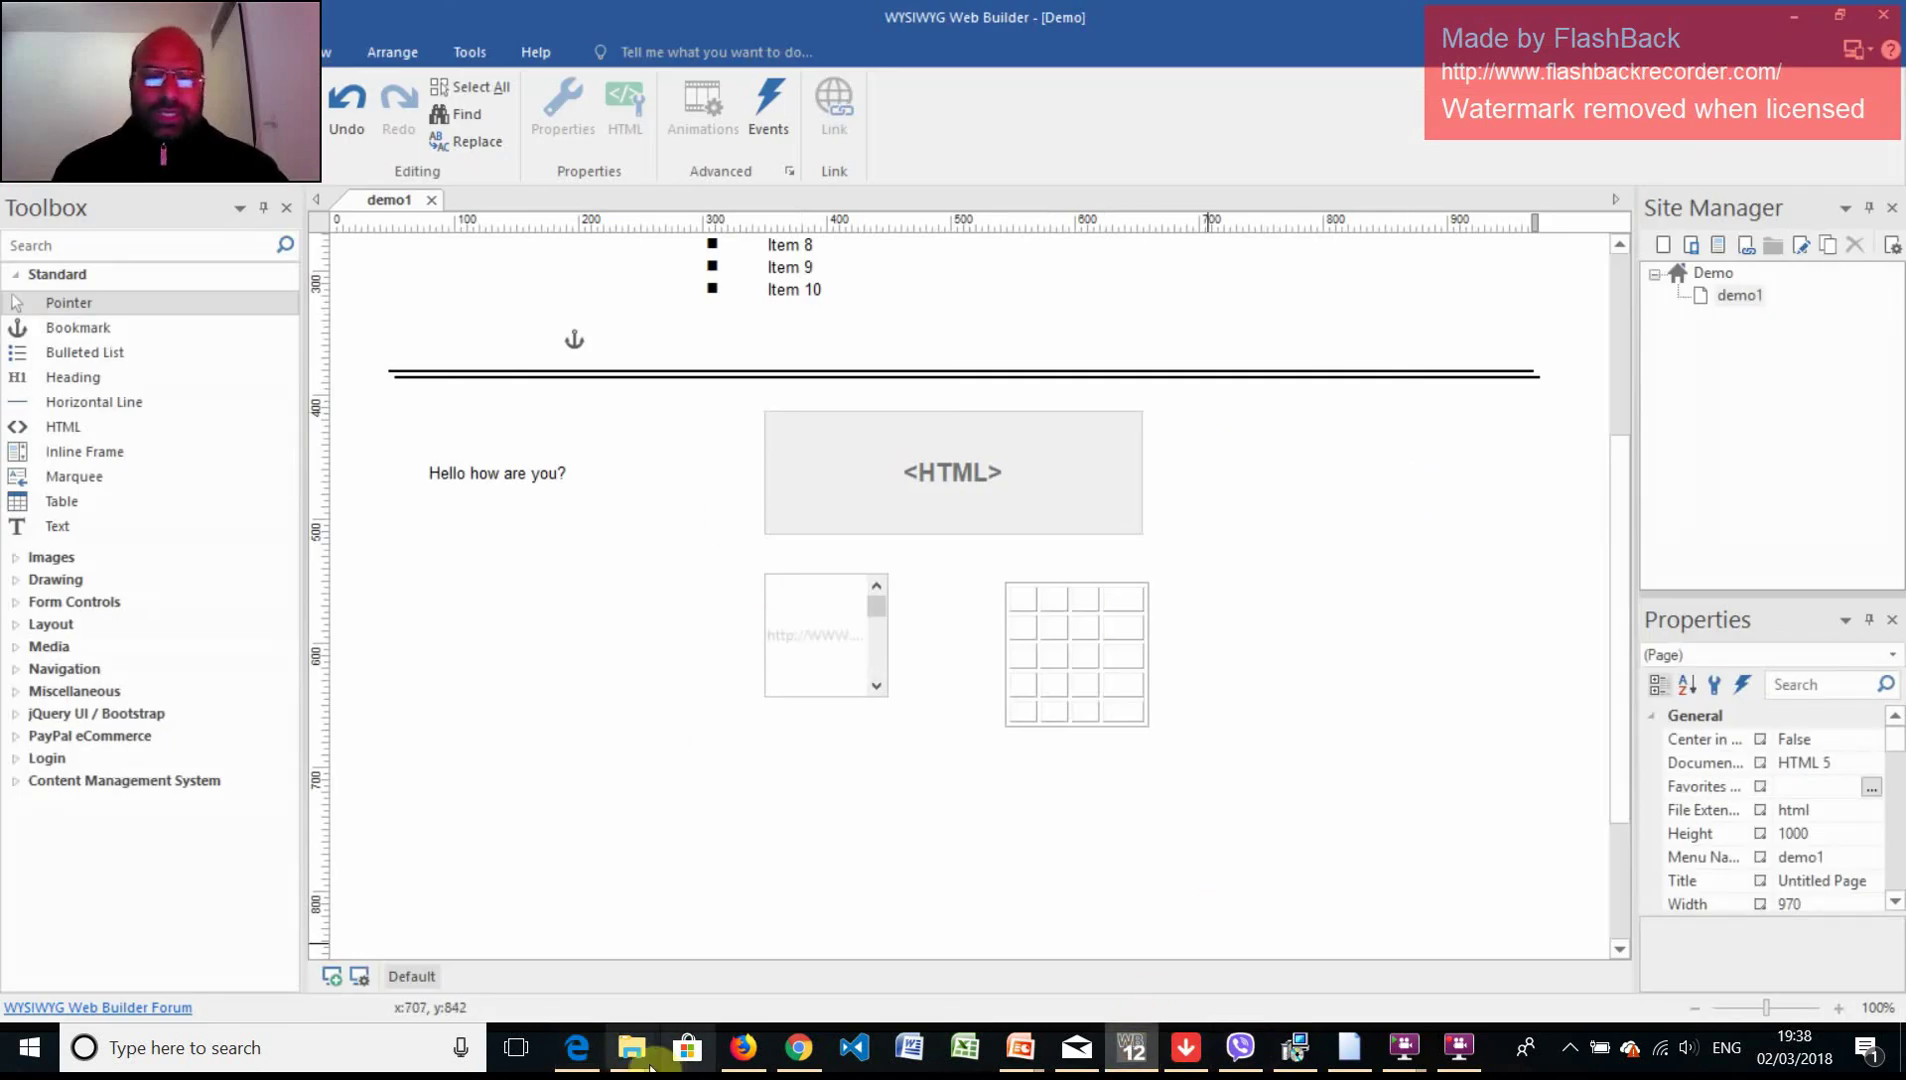
click(578, 1047)
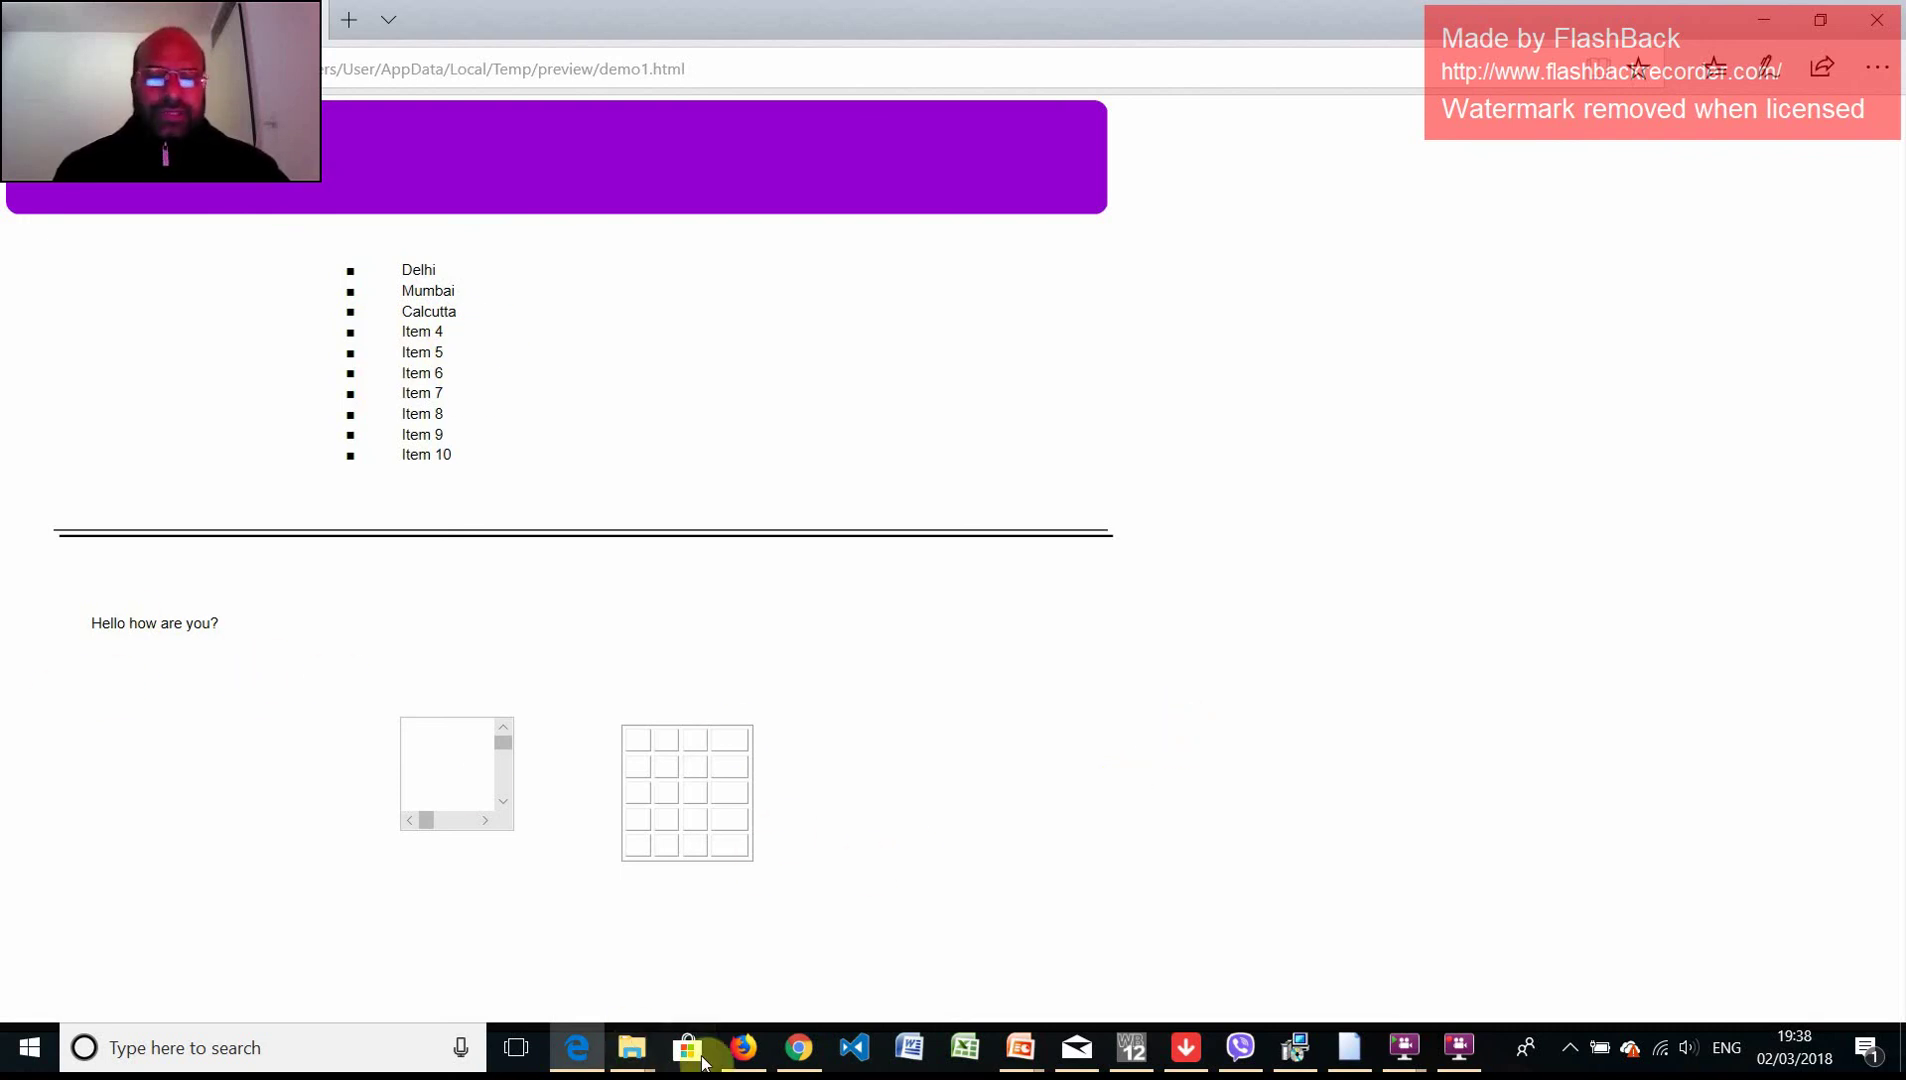
mouse_move(1130, 1060)
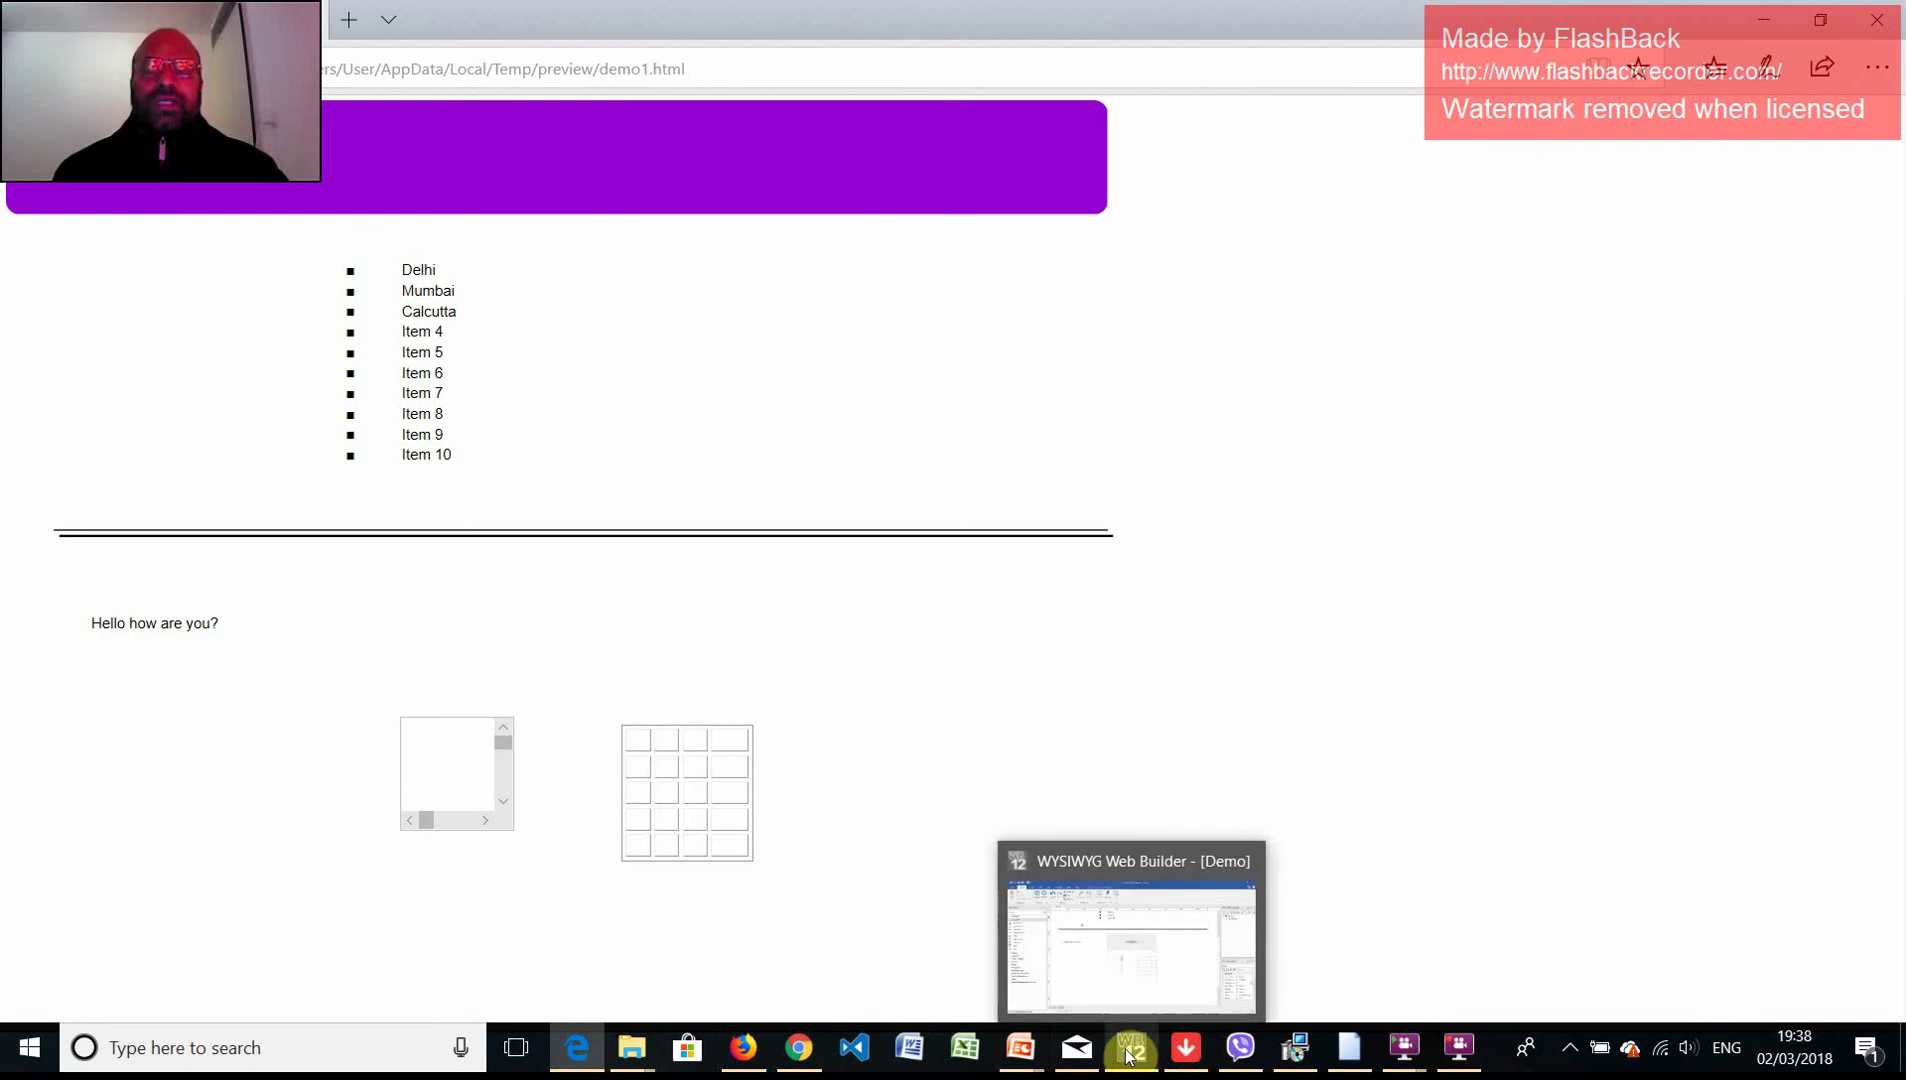
click(1129, 1052)
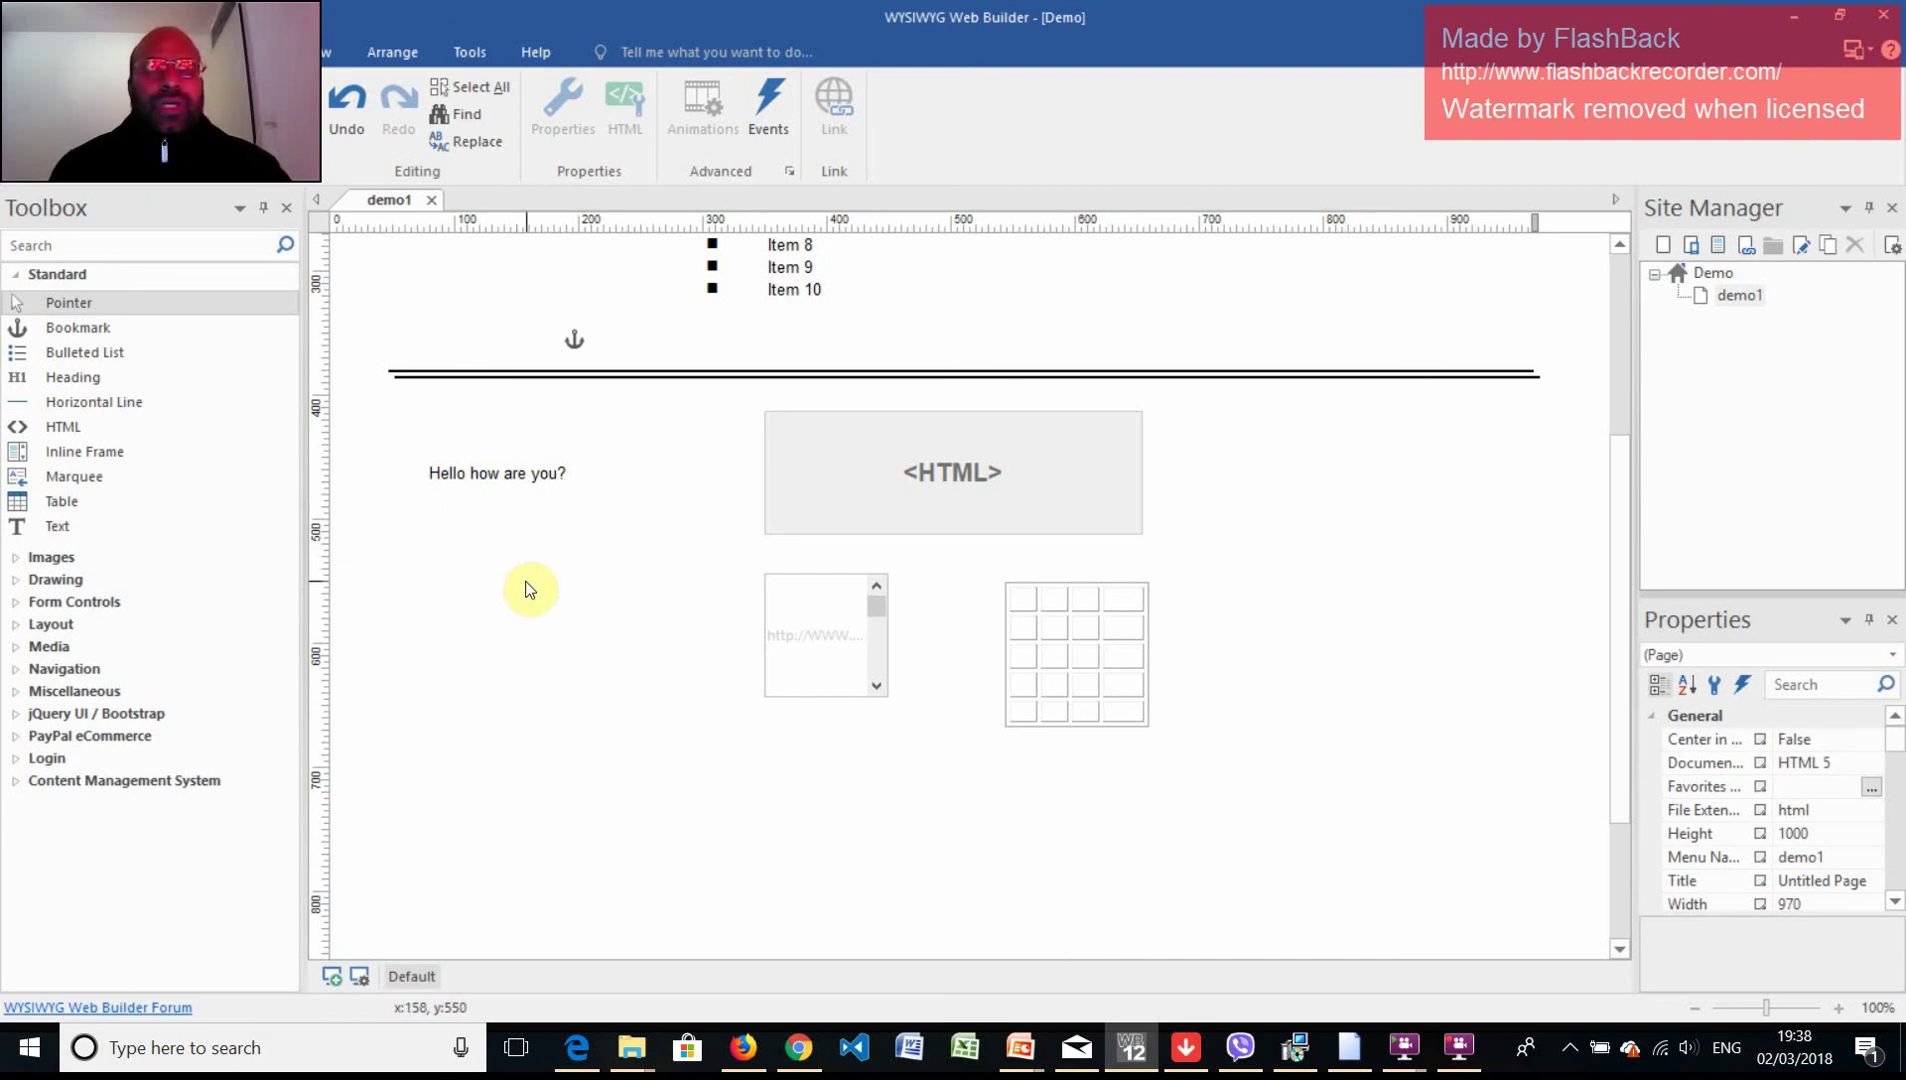
Review the whole demo1 page layout, from the heading banner and list down to the inline frame and table.
scroll(530, 588, up, 5)
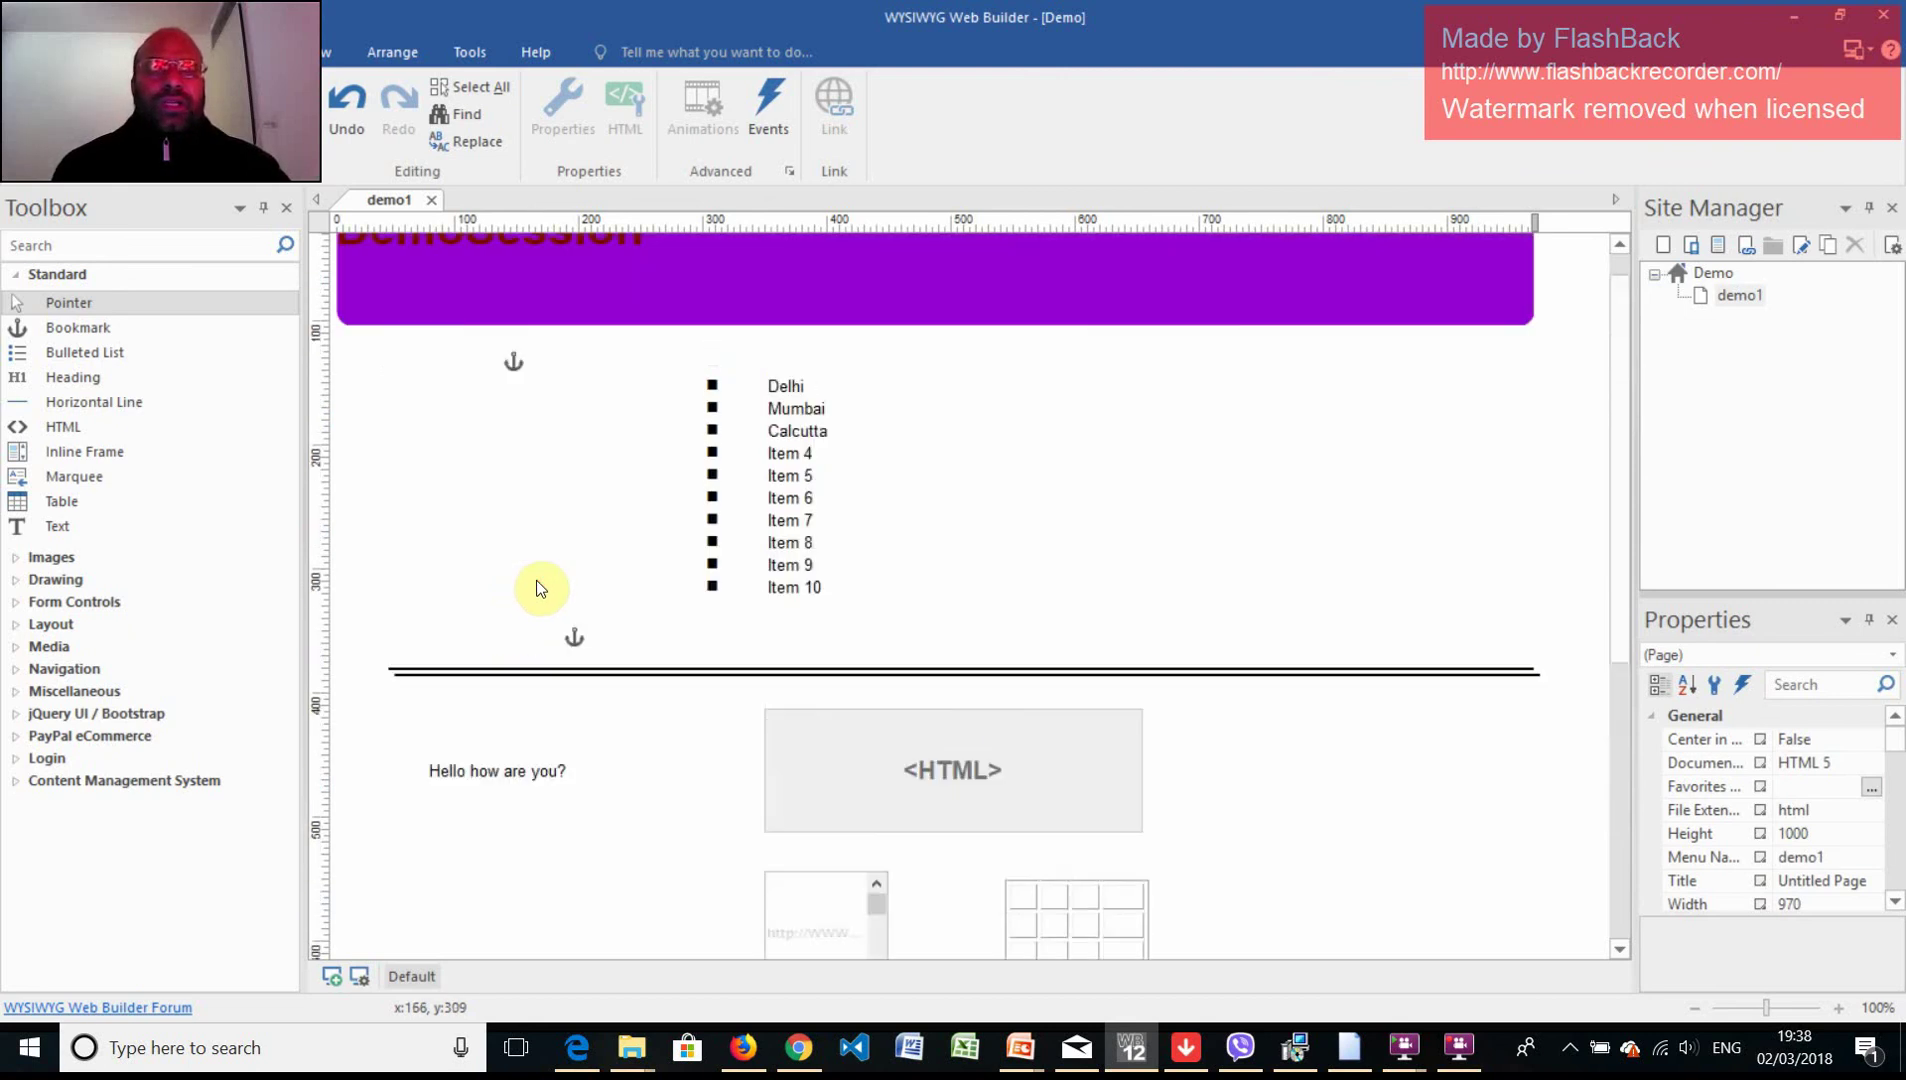
scroll(668, 668, down, 5)
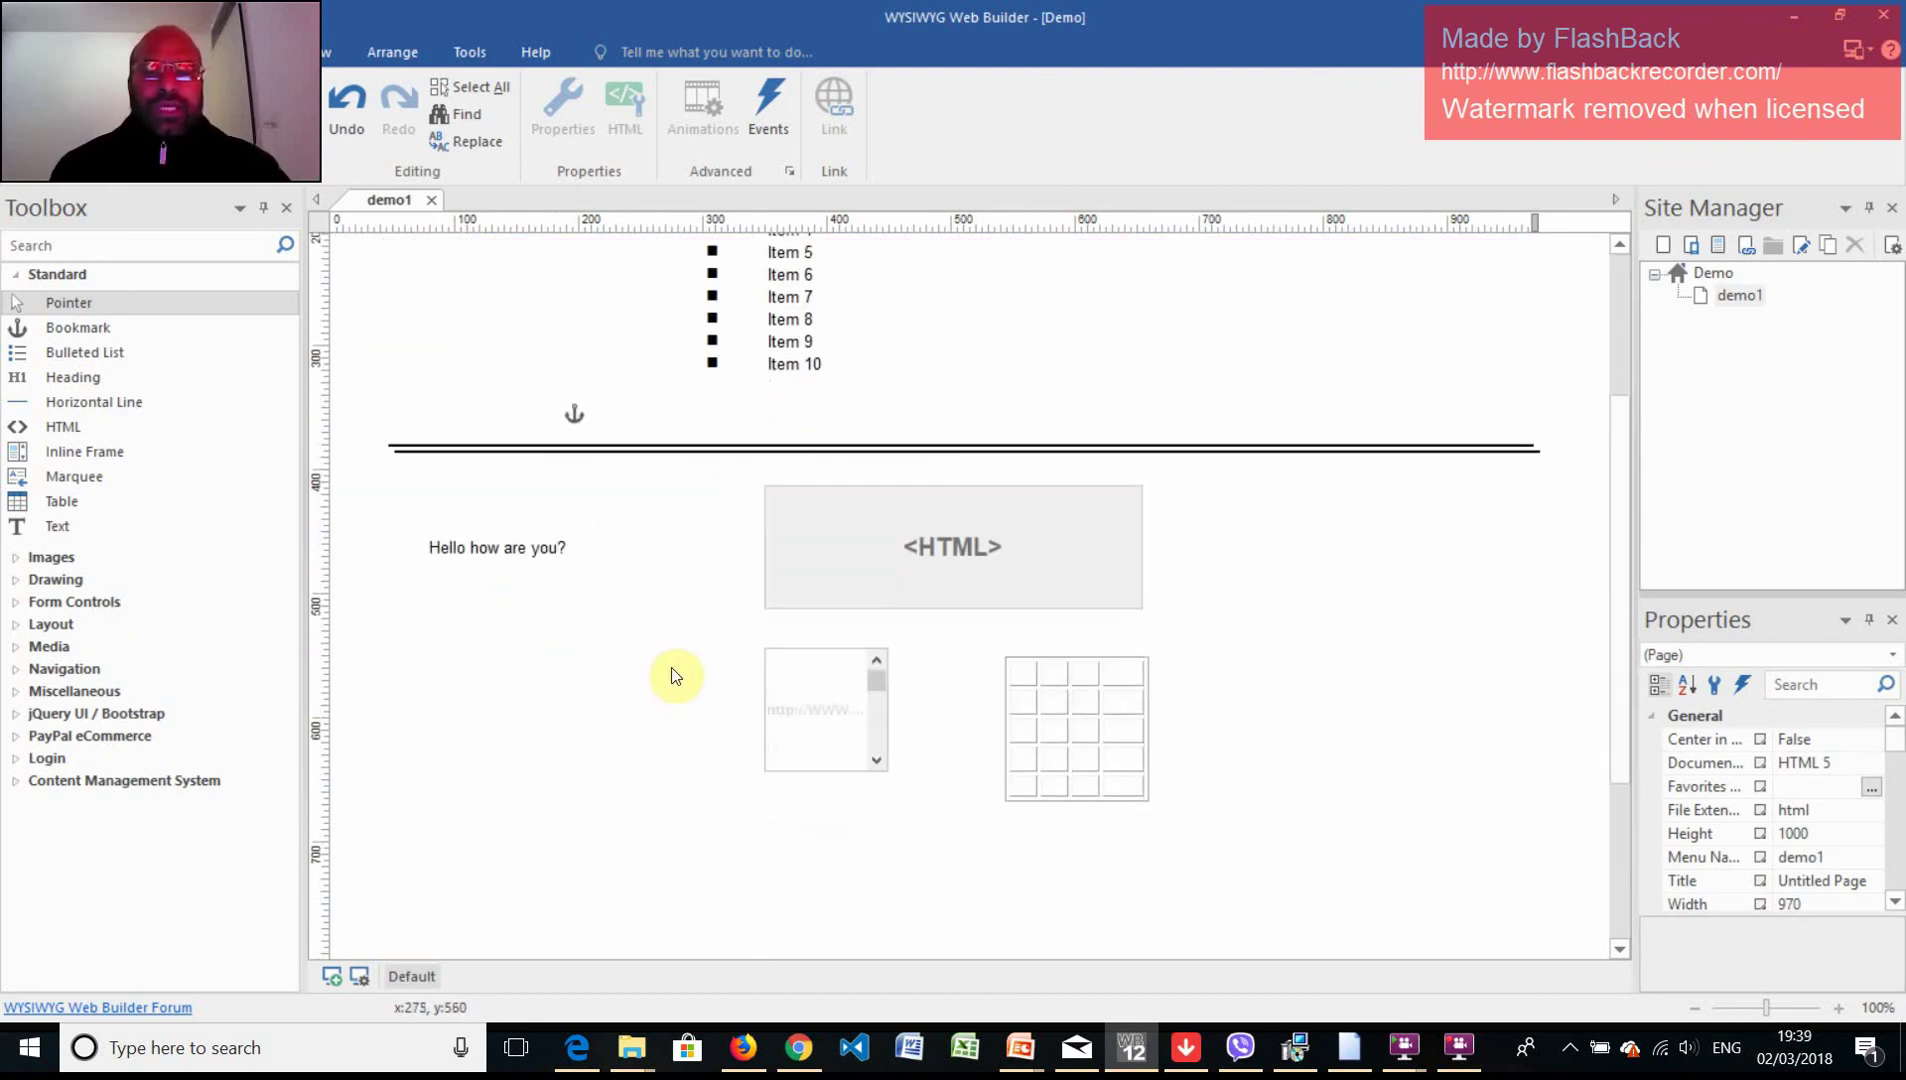
scroll(660, 645, down, 2)
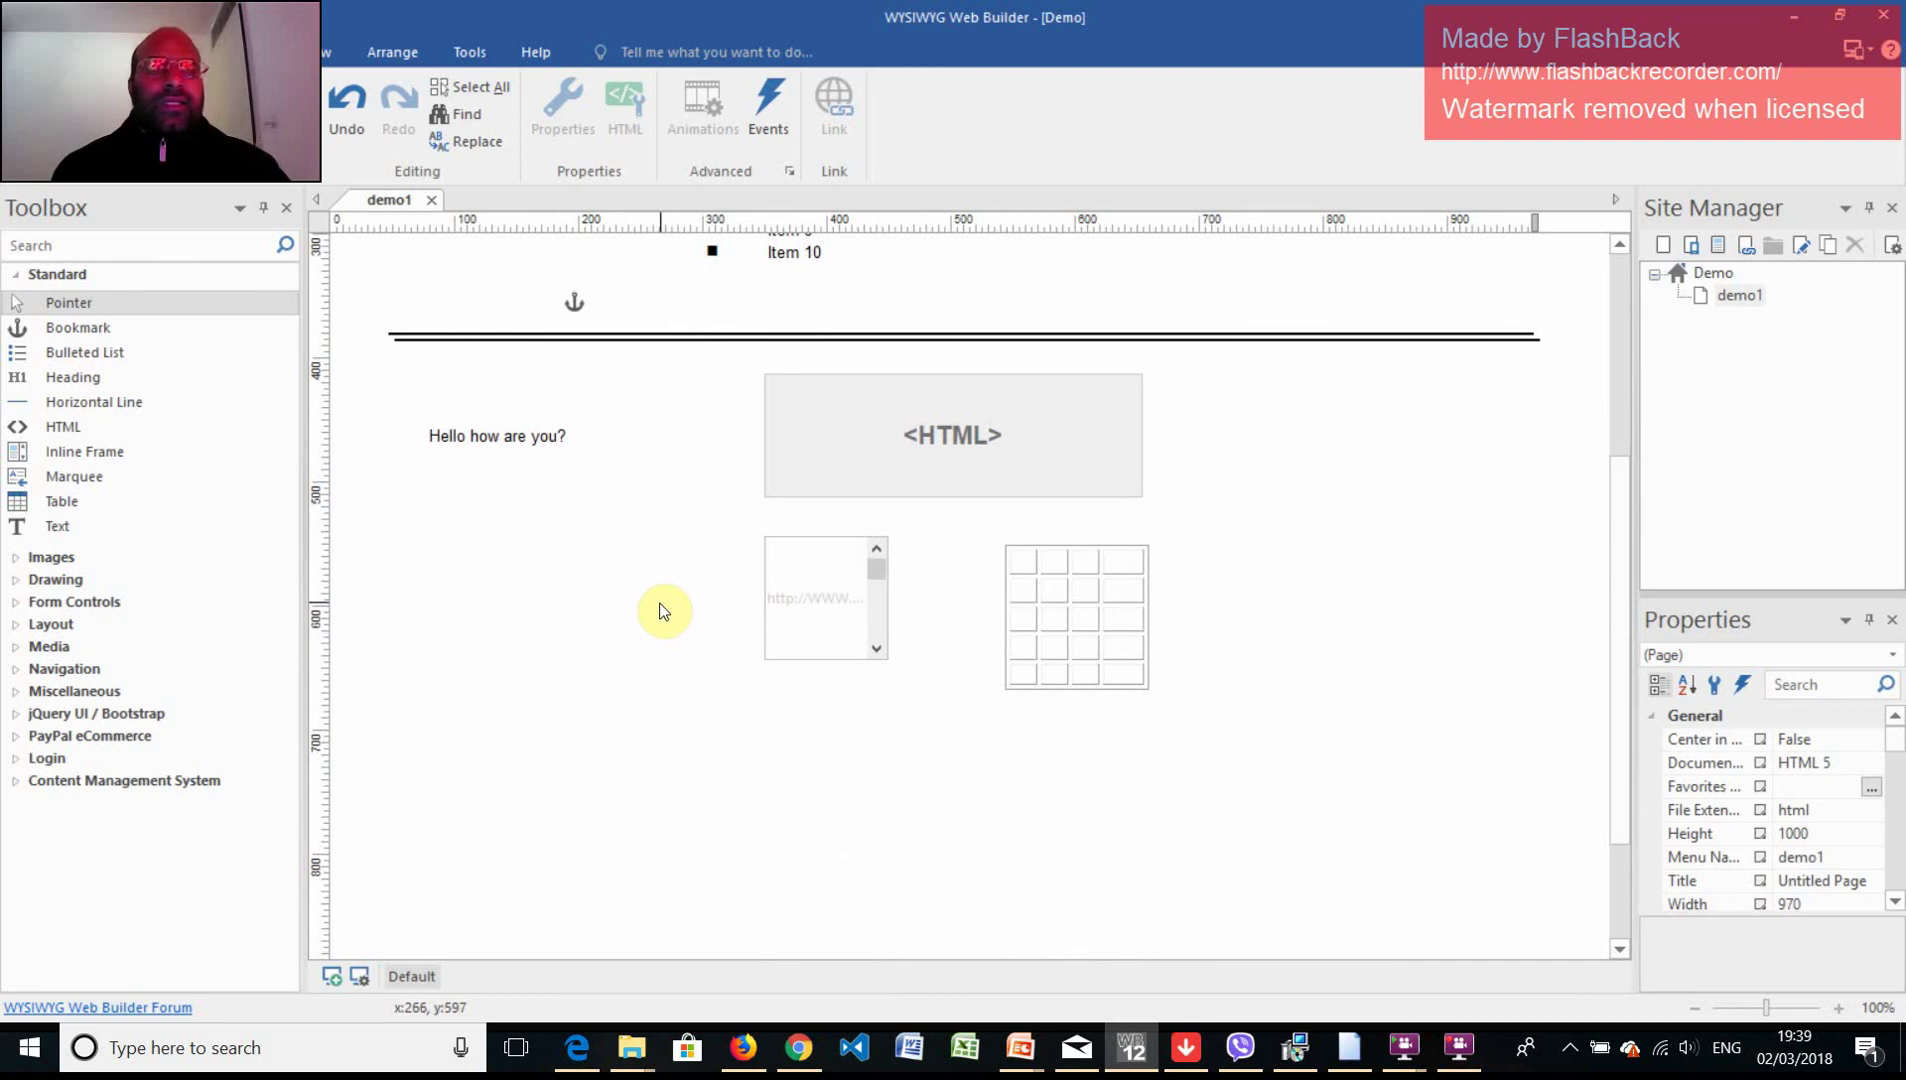
scroll(661, 611, down, 3)
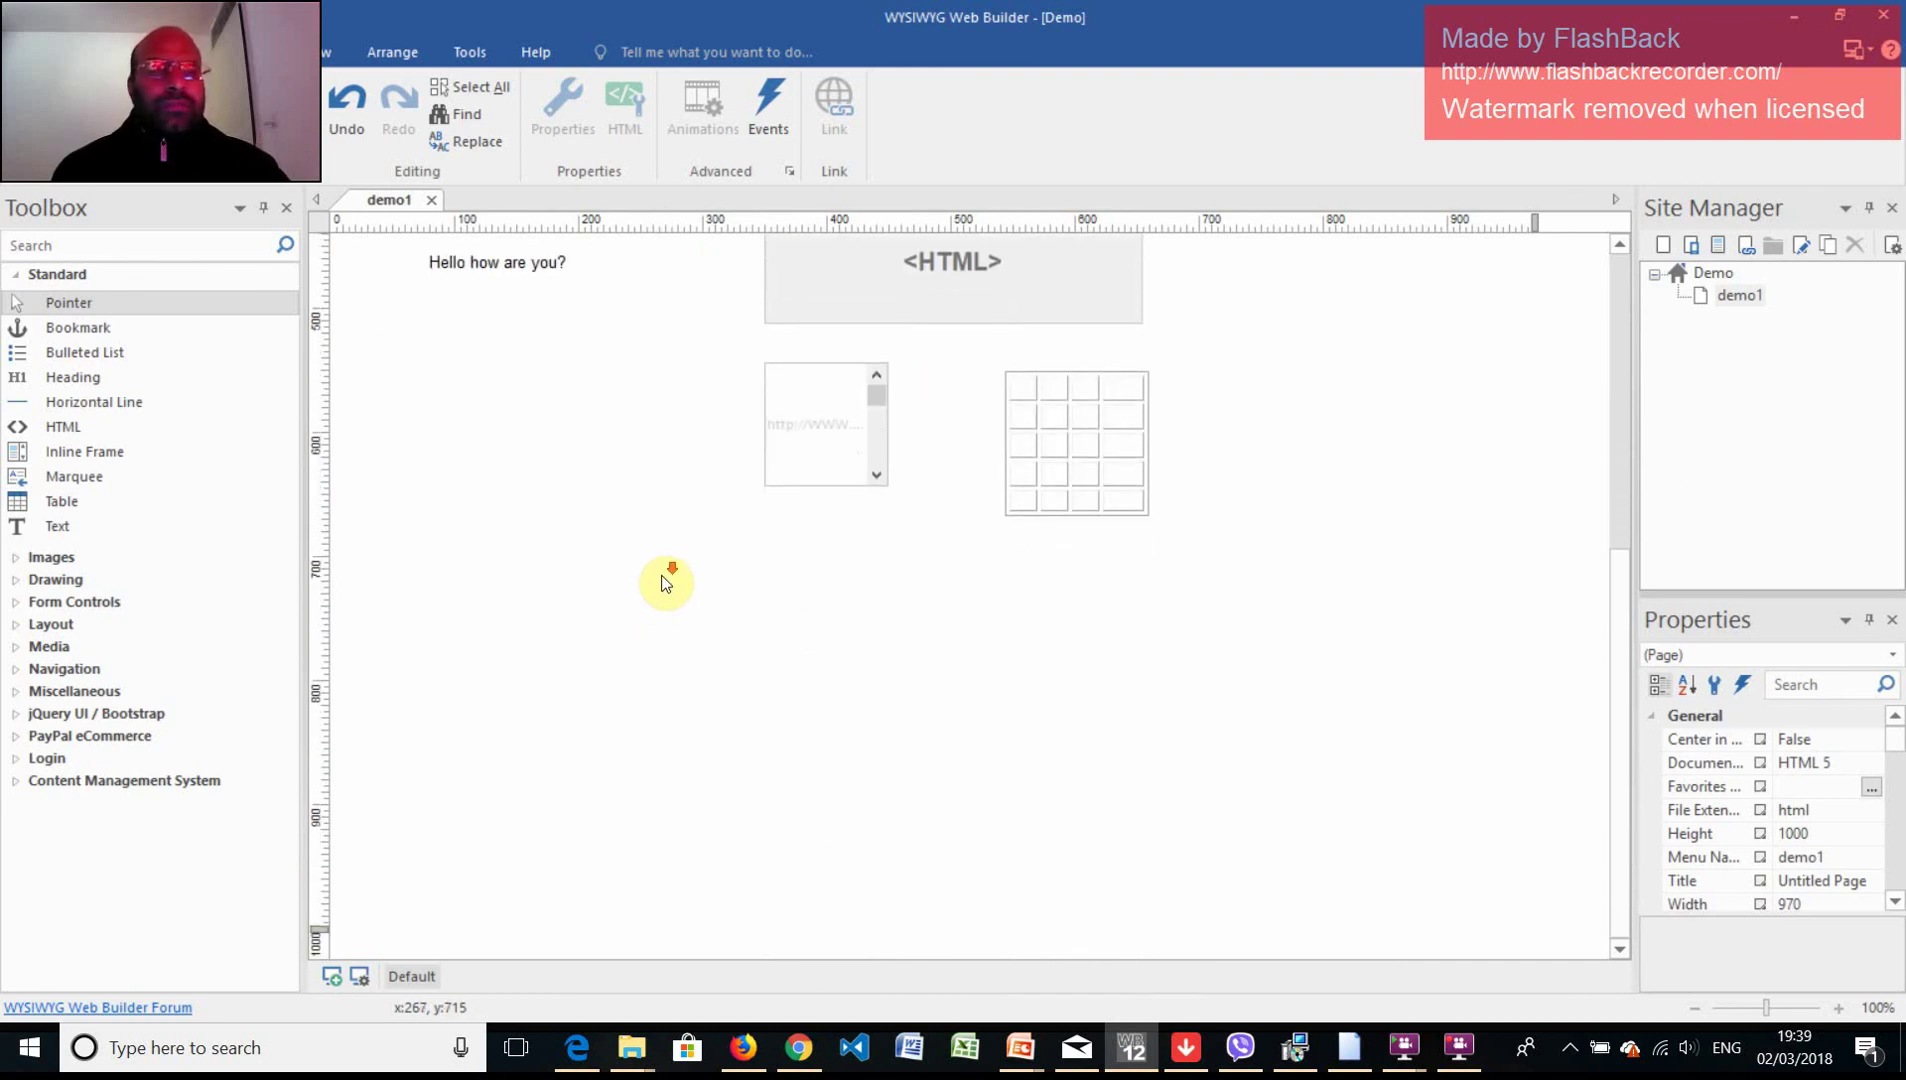
scroll(666, 584, up, 3)
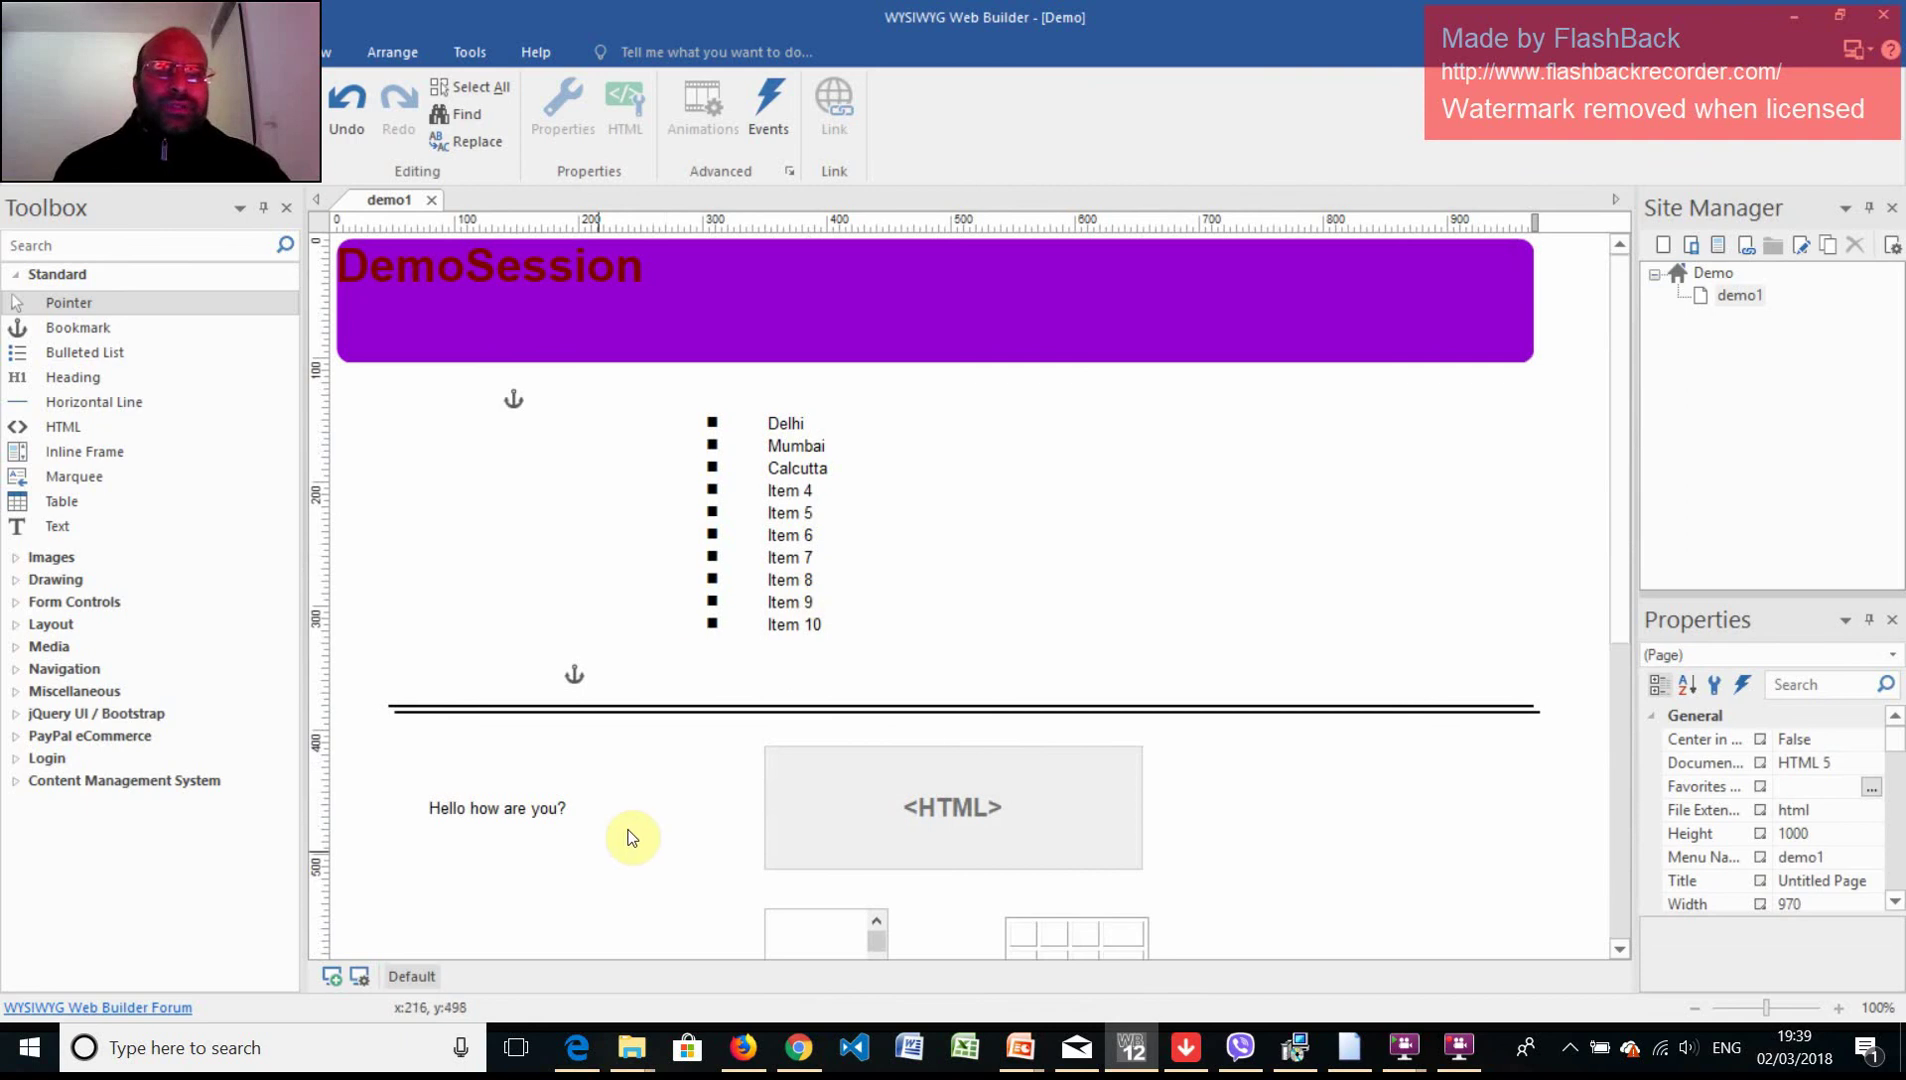
scroll(748, 790, down, 5)
scroll(752, 795, up, 3)
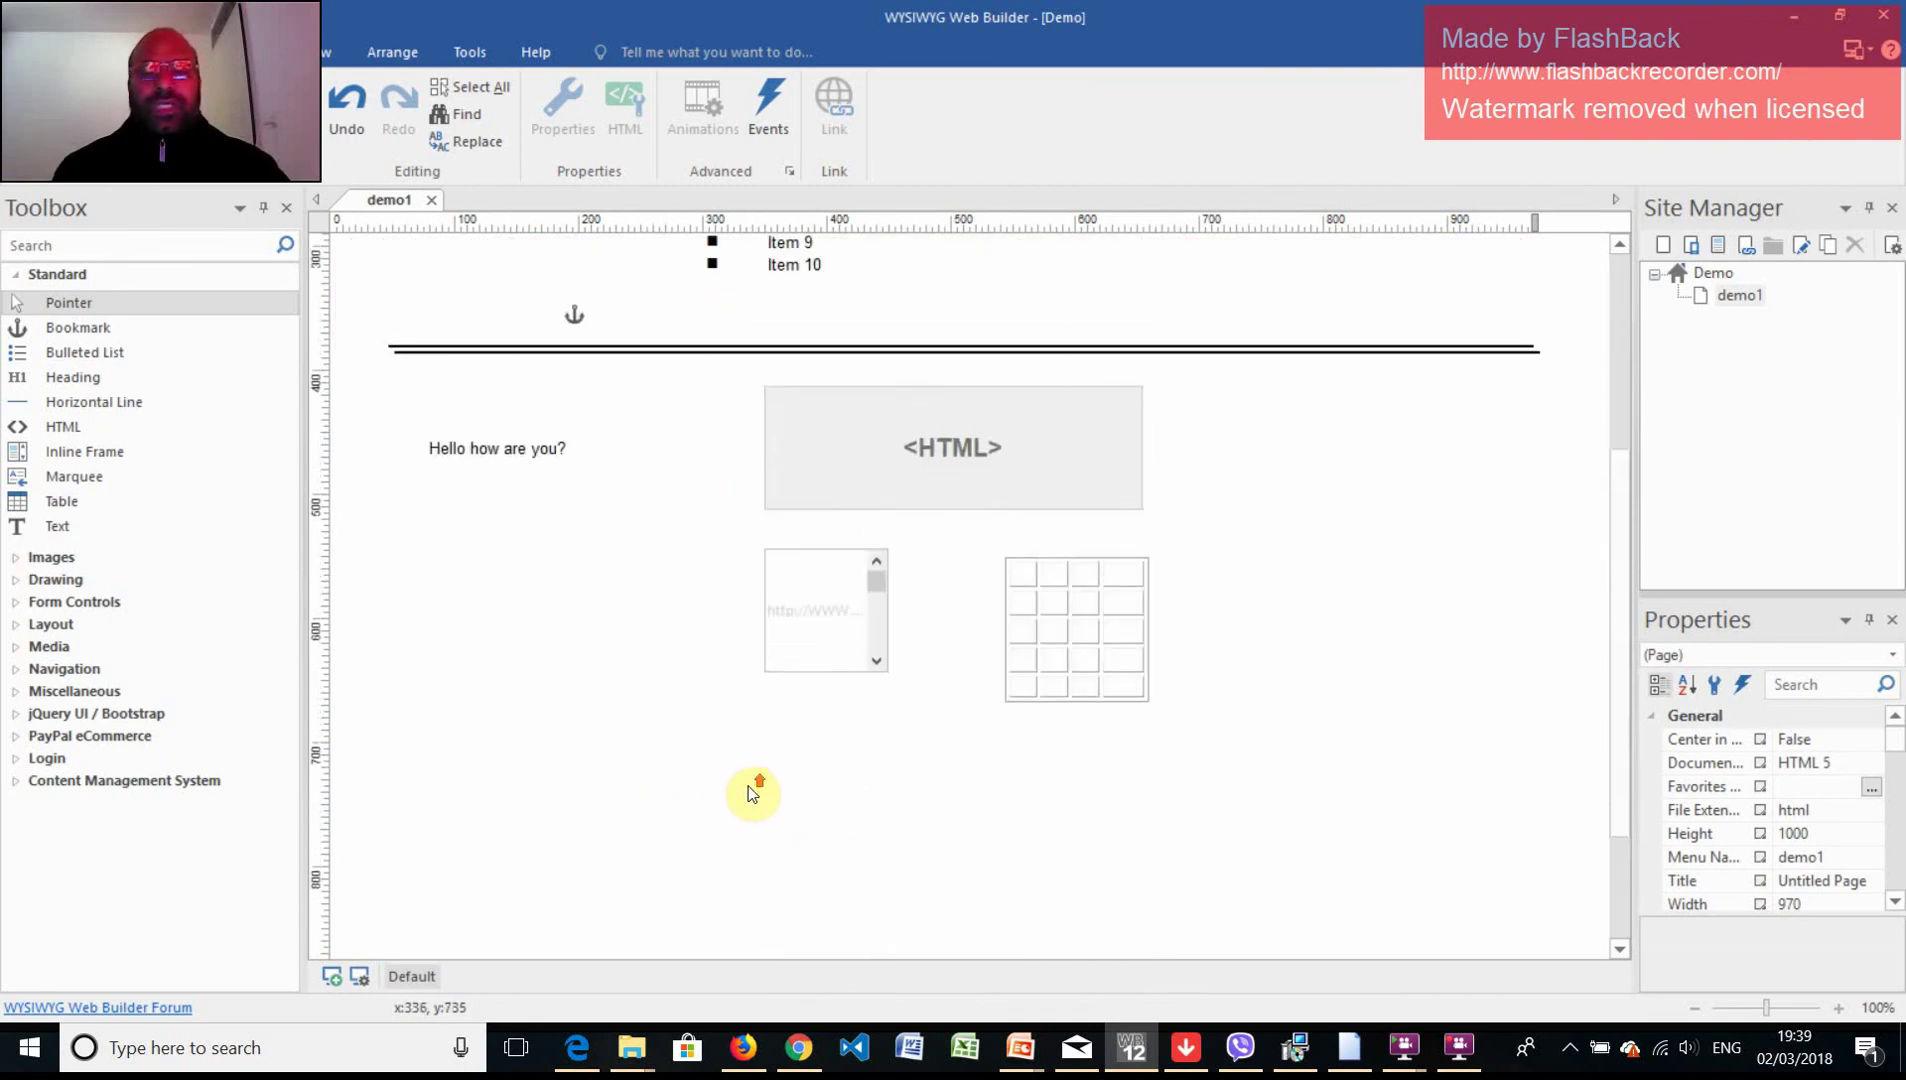